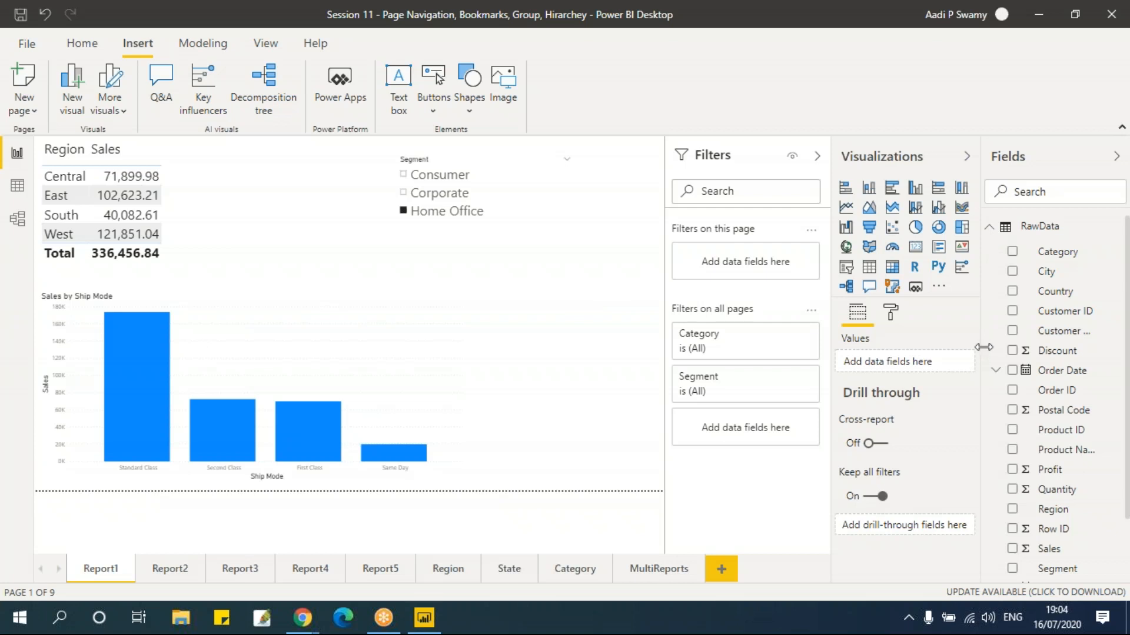
- Add a new report page containing a table of the Sub-Category field, and enlarge the table
drag(974, 349, 941, 350)
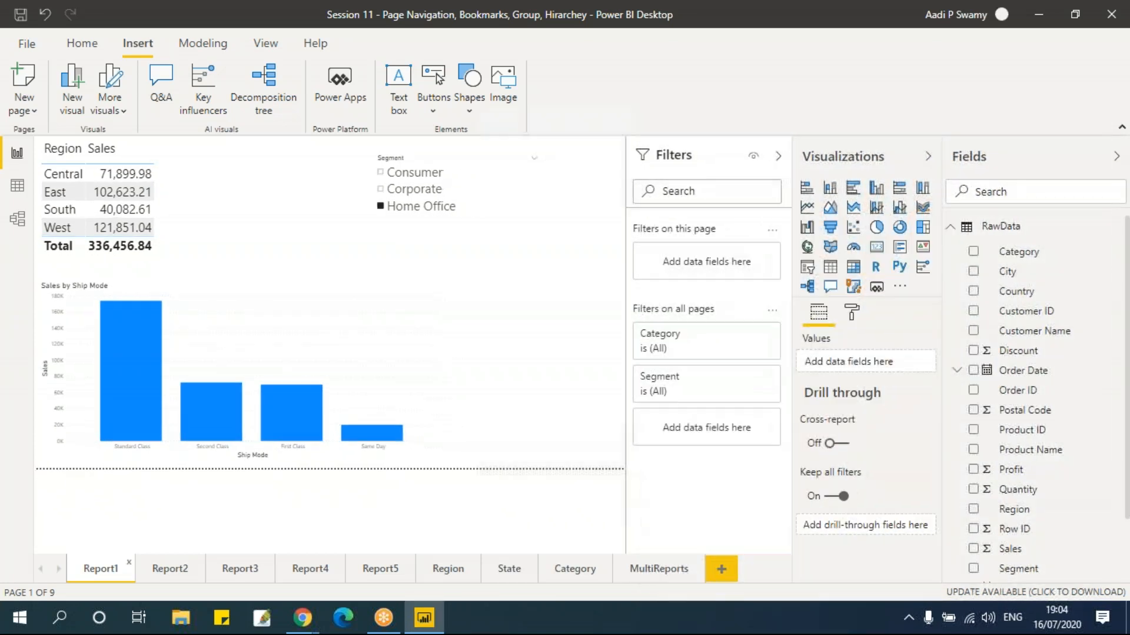
scroll(1084, 478, down, 3)
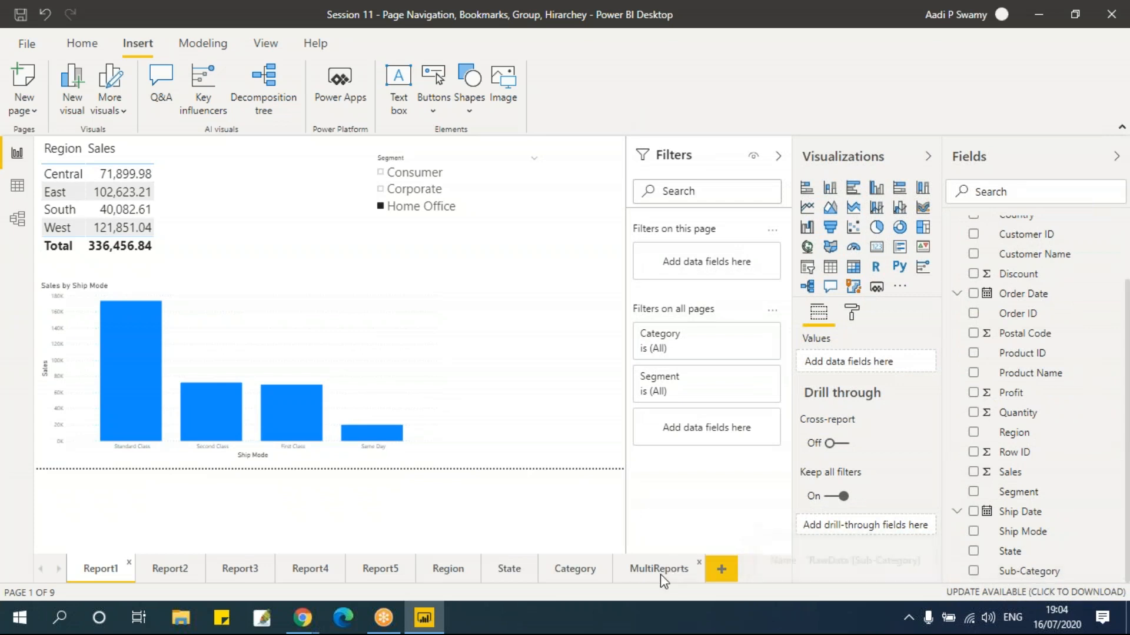
click(721, 569)
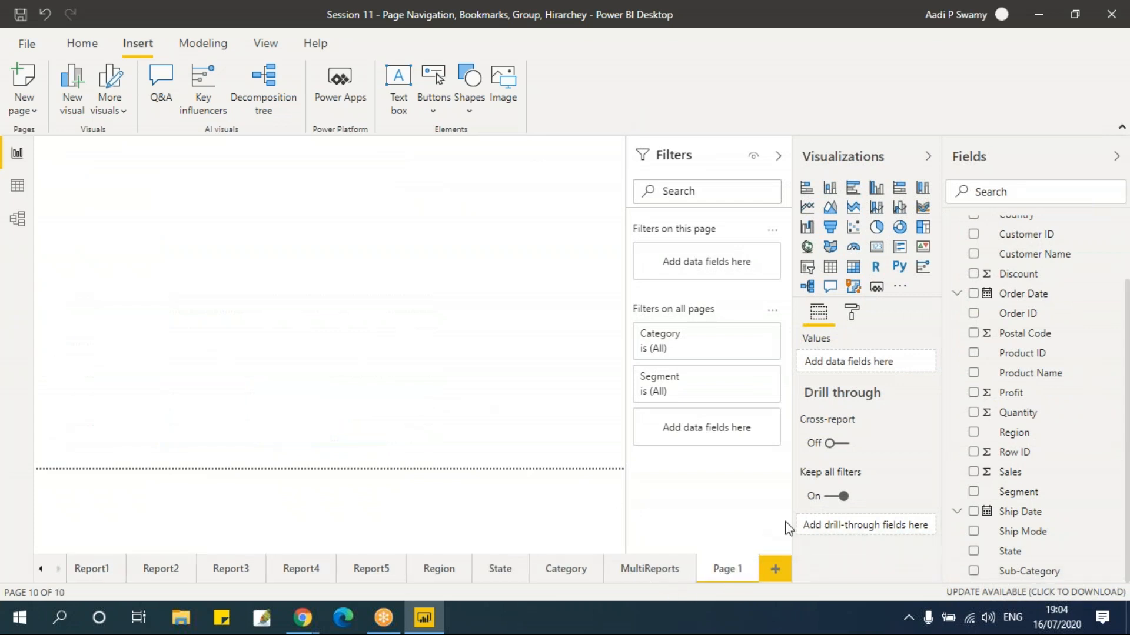
click(974, 571)
drag(171, 275, 218, 362)
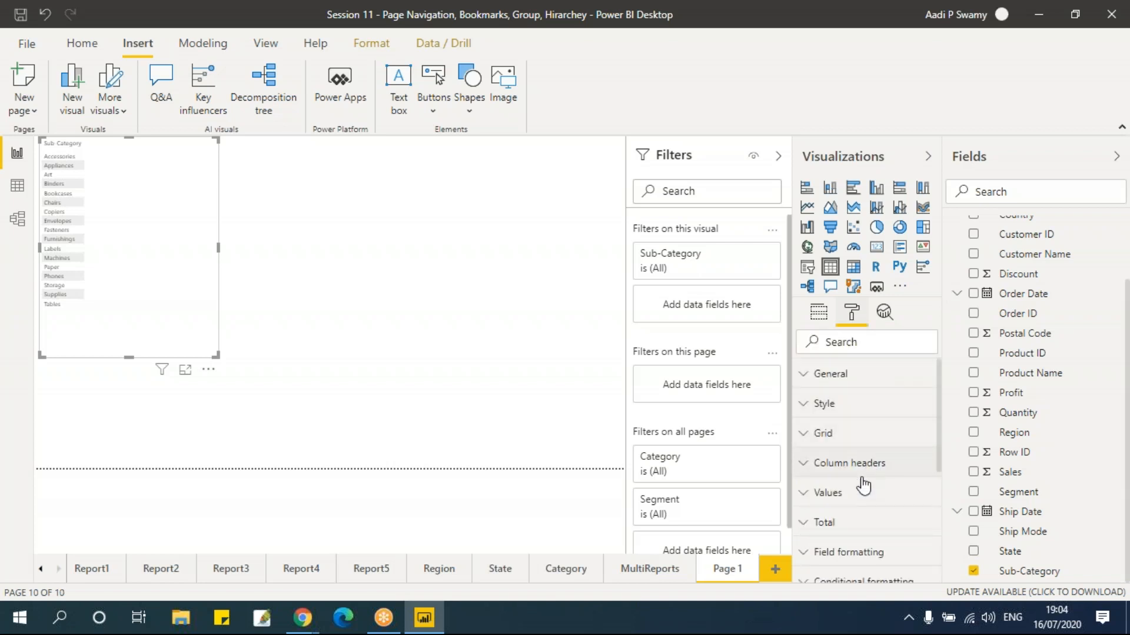
- Set the text size of the table's values to 20 pt and enlarge the table to fit all its rows
click(846, 501)
scroll(882, 478, down, 6)
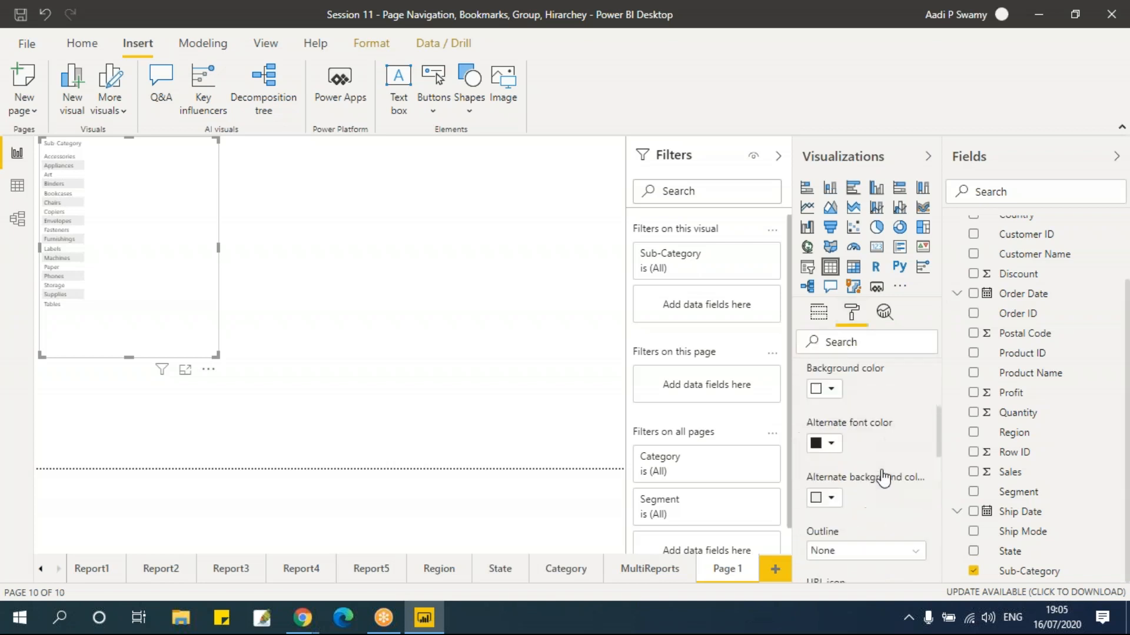
scroll(883, 478, up, 3)
scroll(868, 464, down, 4)
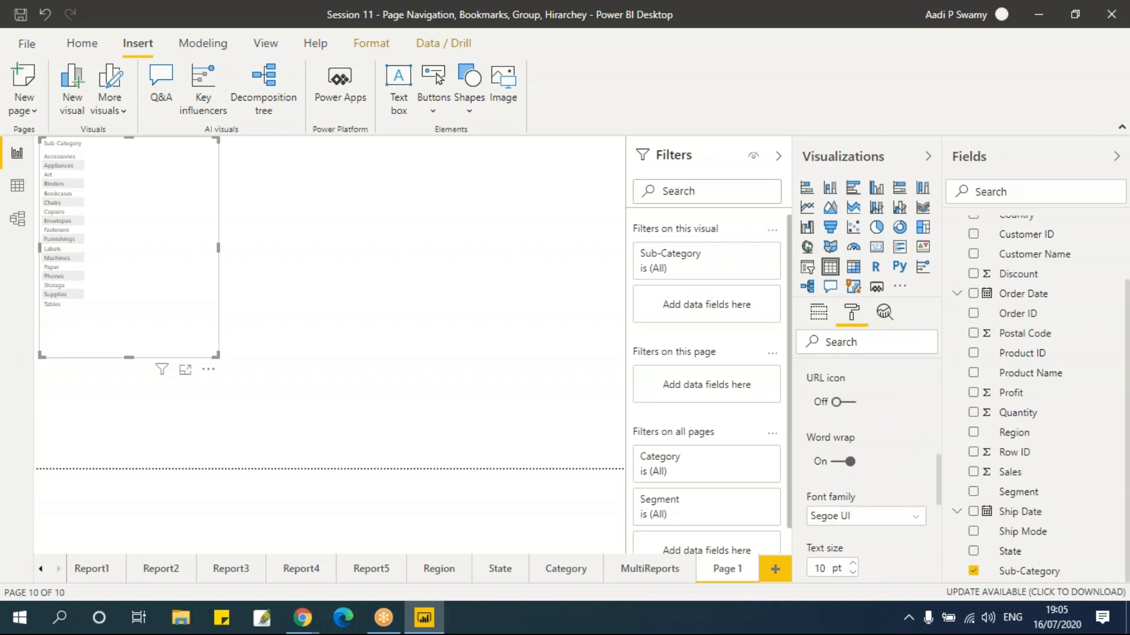
double_click(826, 484)
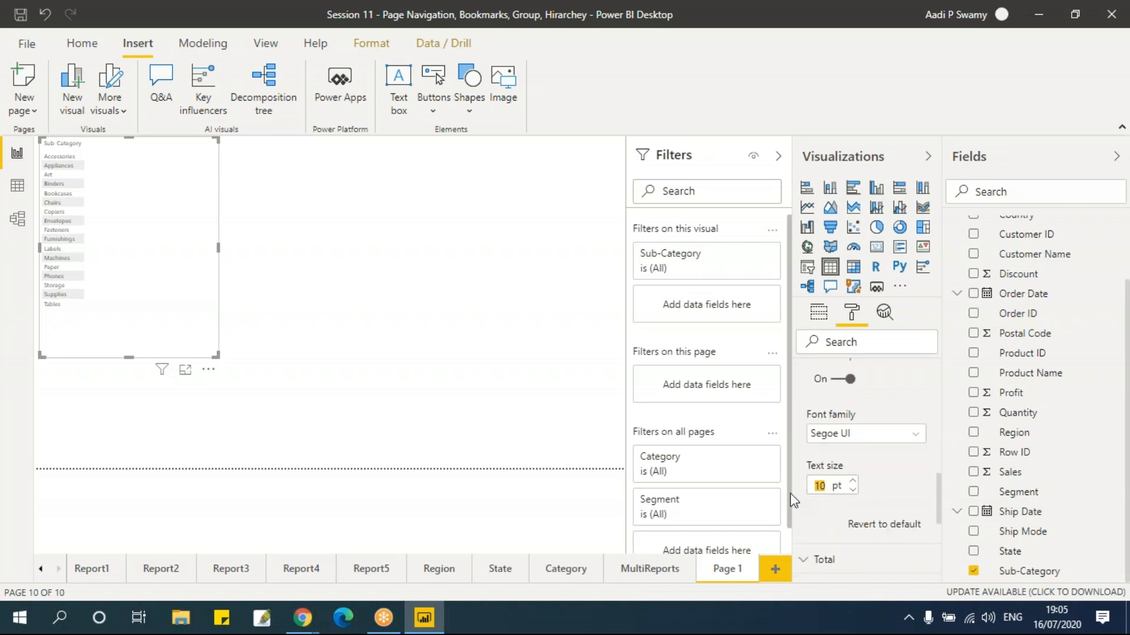
text(20)
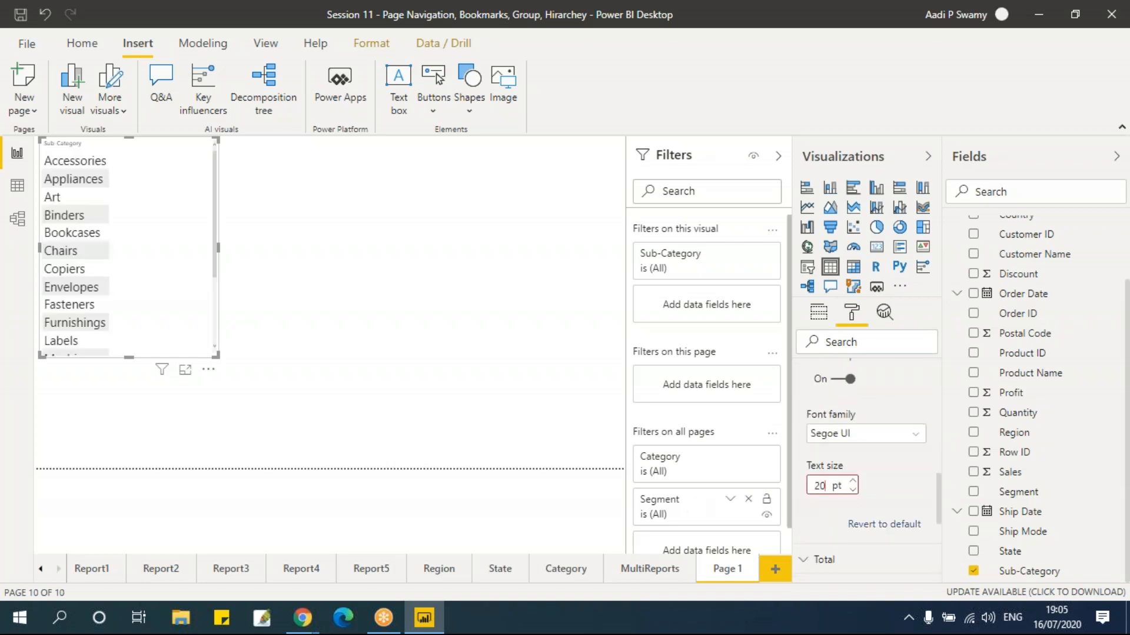
drag(213, 353, 266, 464)
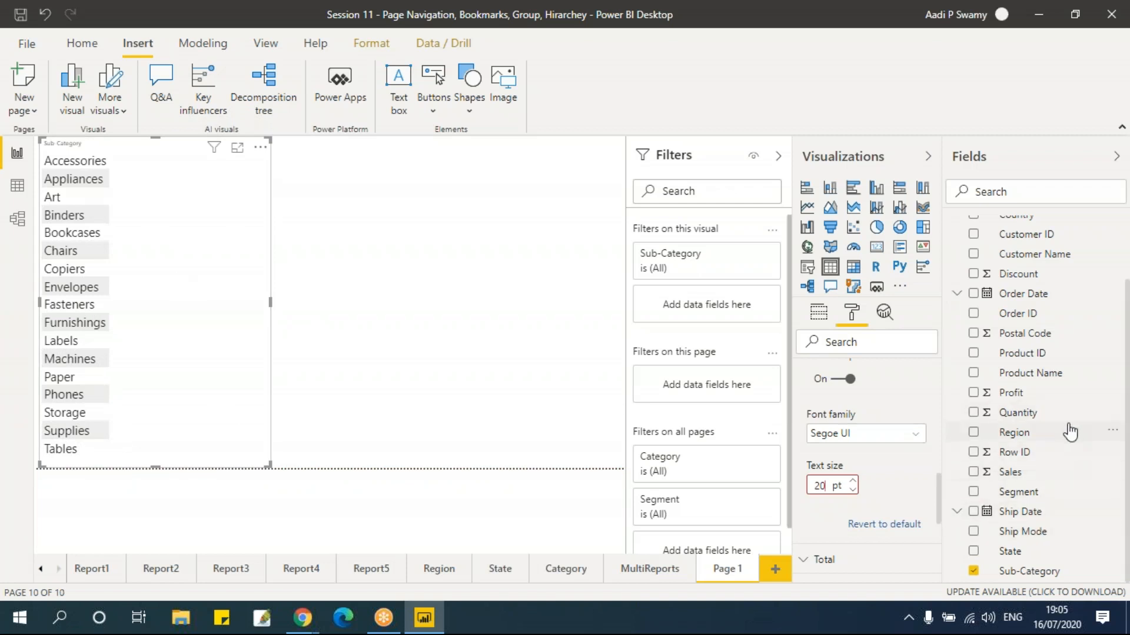
- Add the Category field to the table ahead of Sub-Category, and widen the table slightly
scroll(1068, 421, up, 3)
click(973, 251)
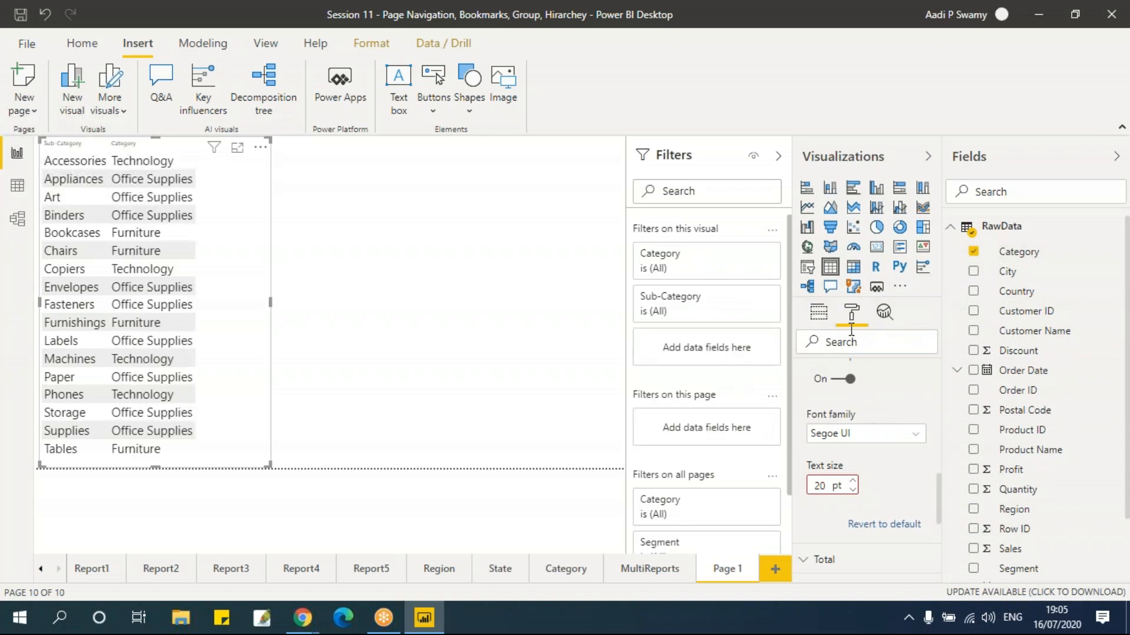
click(819, 311)
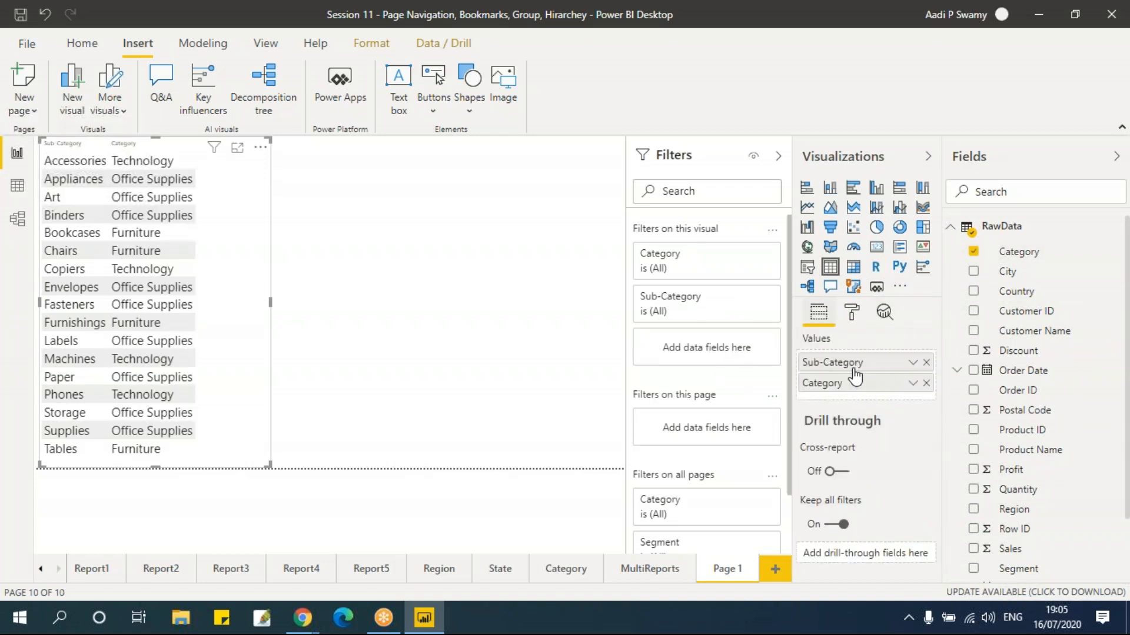
drag(856, 376, 896, 419)
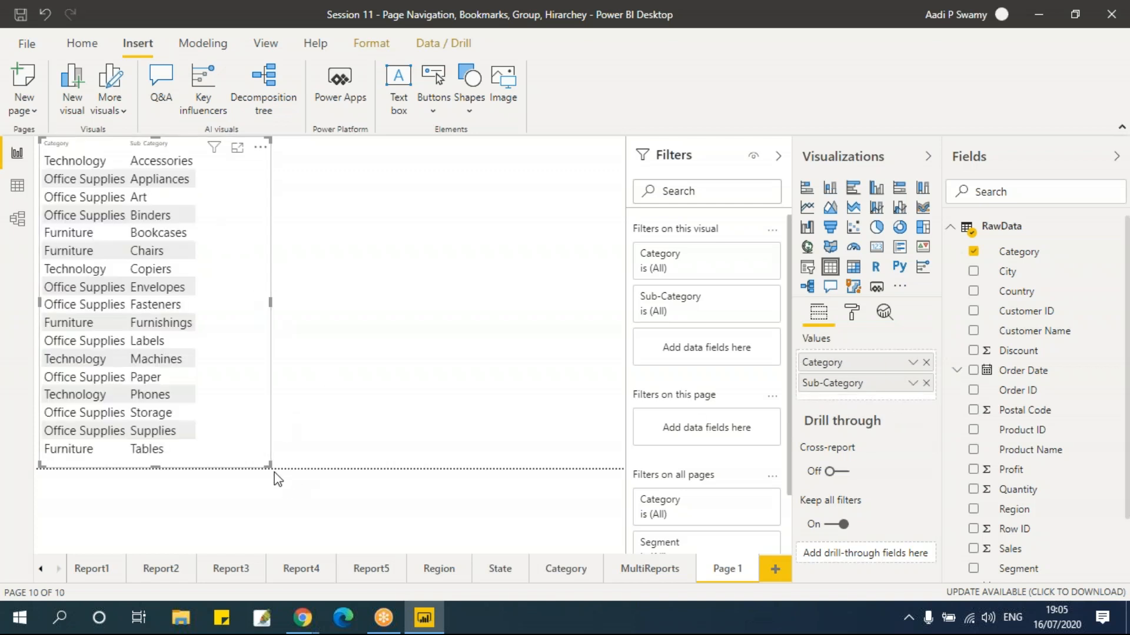
drag(270, 302, 278, 302)
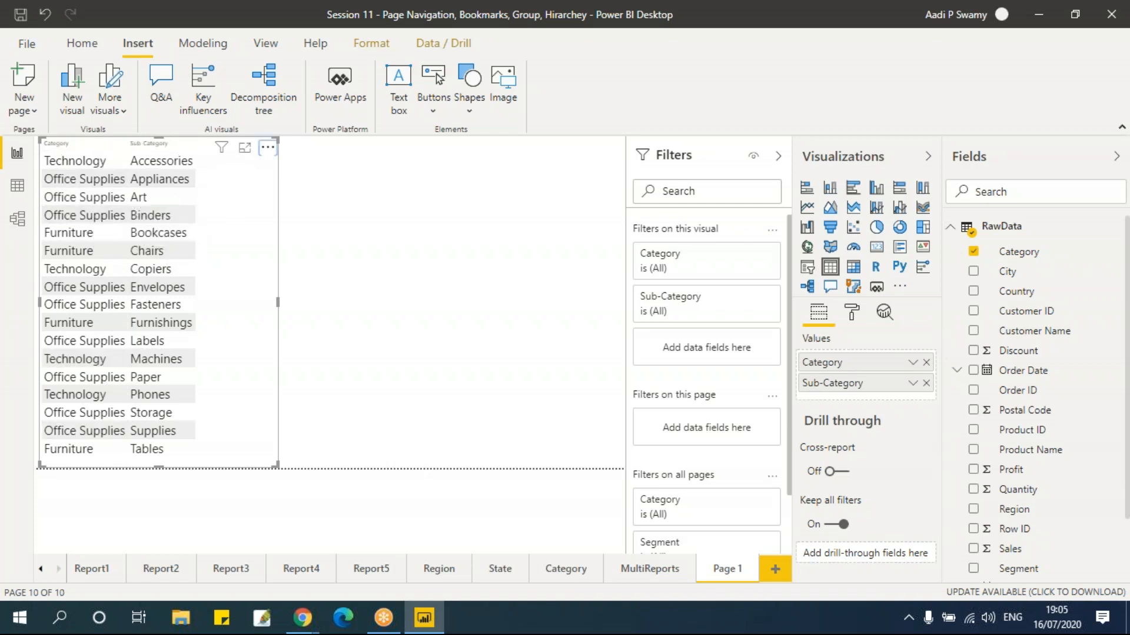
- Sort the table by Category in ascending order
click(268, 147)
click(99, 146)
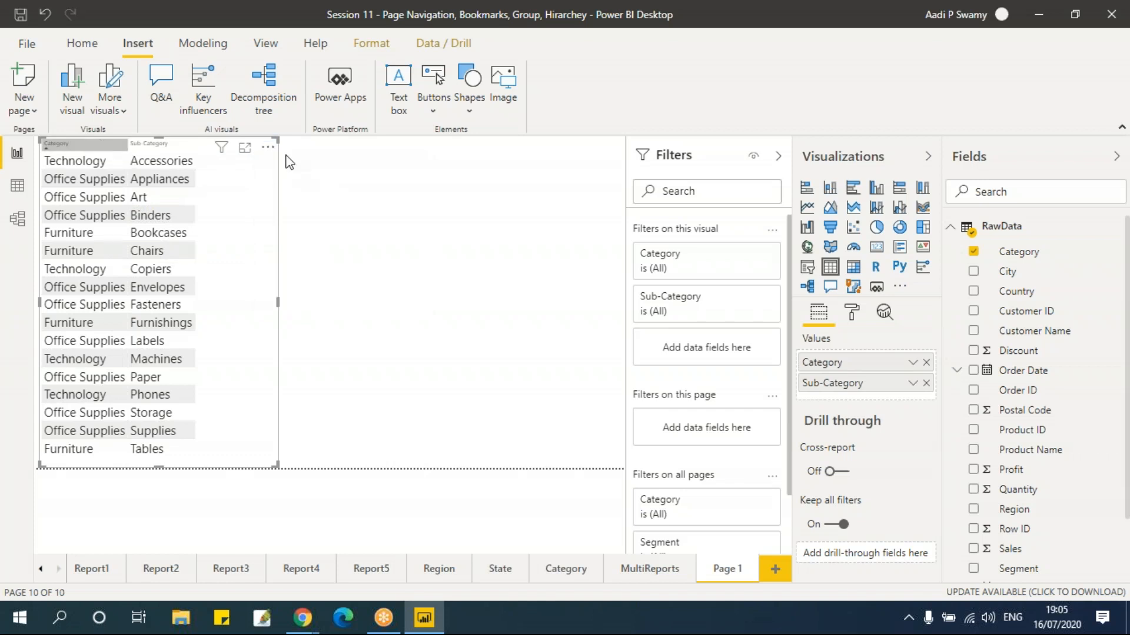
click(268, 147)
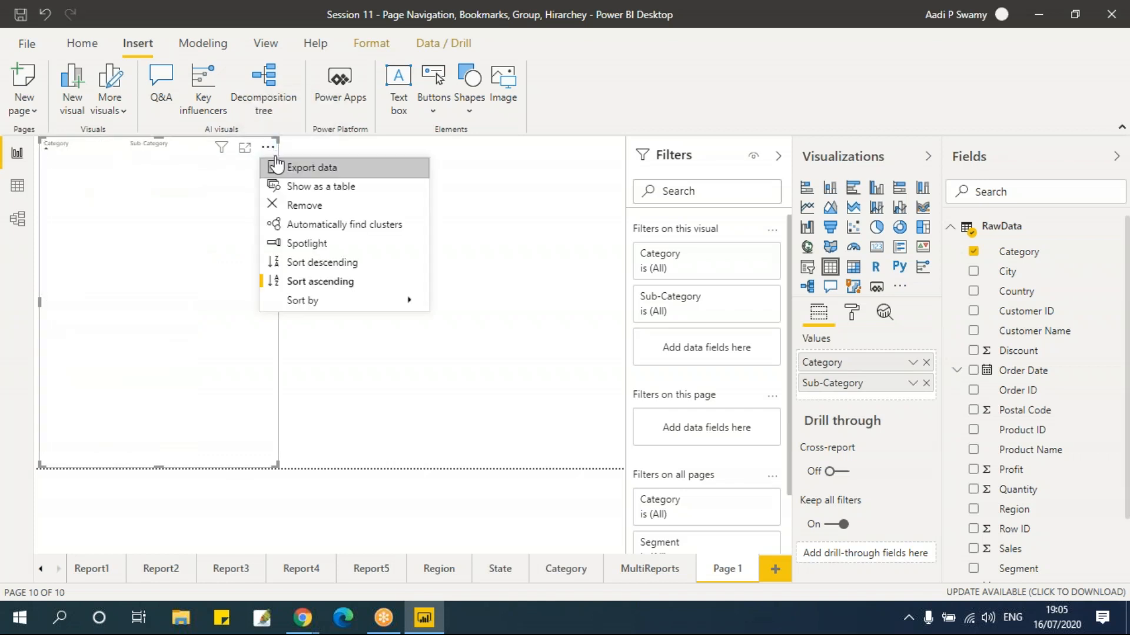
click(330, 278)
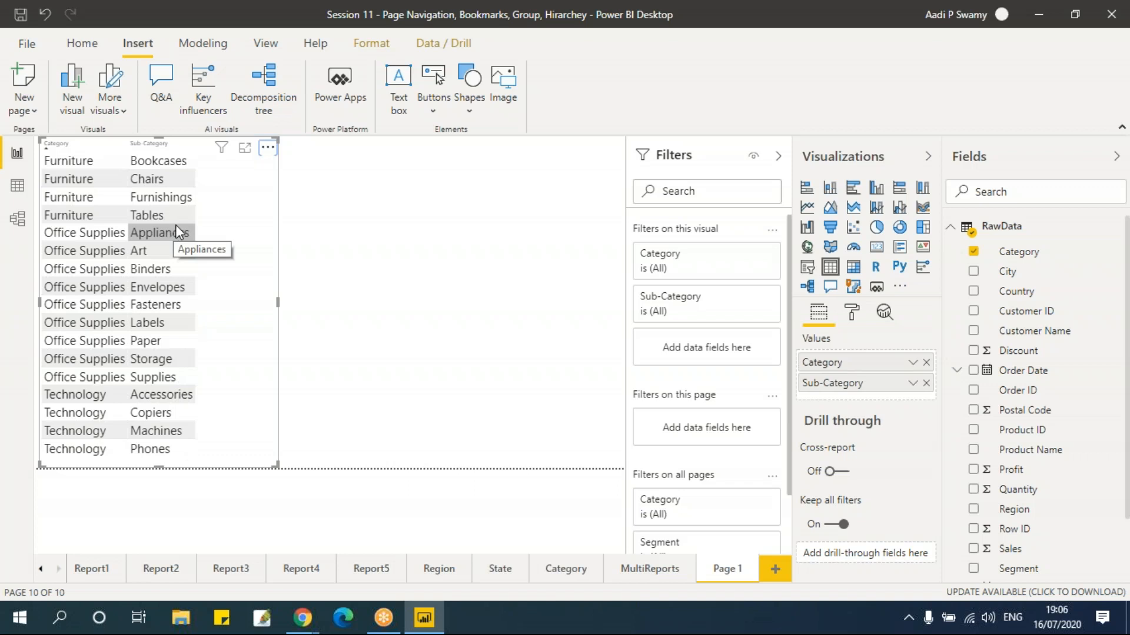
- Open a new group definition for the Sub-Category field
click(396, 265)
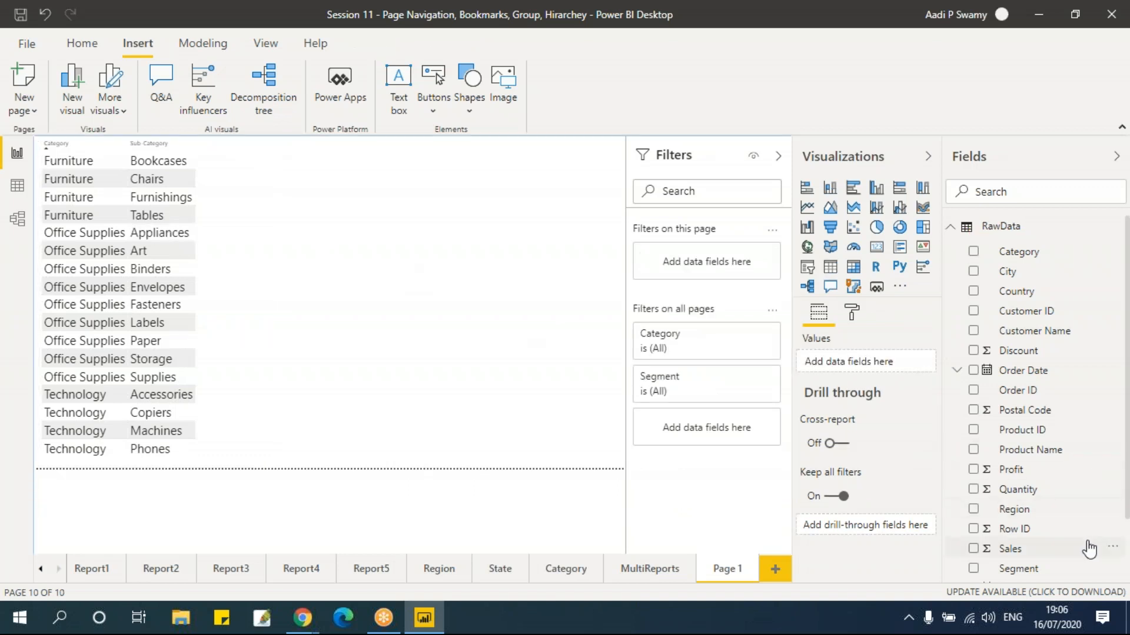
scroll(1088, 544, down, 2)
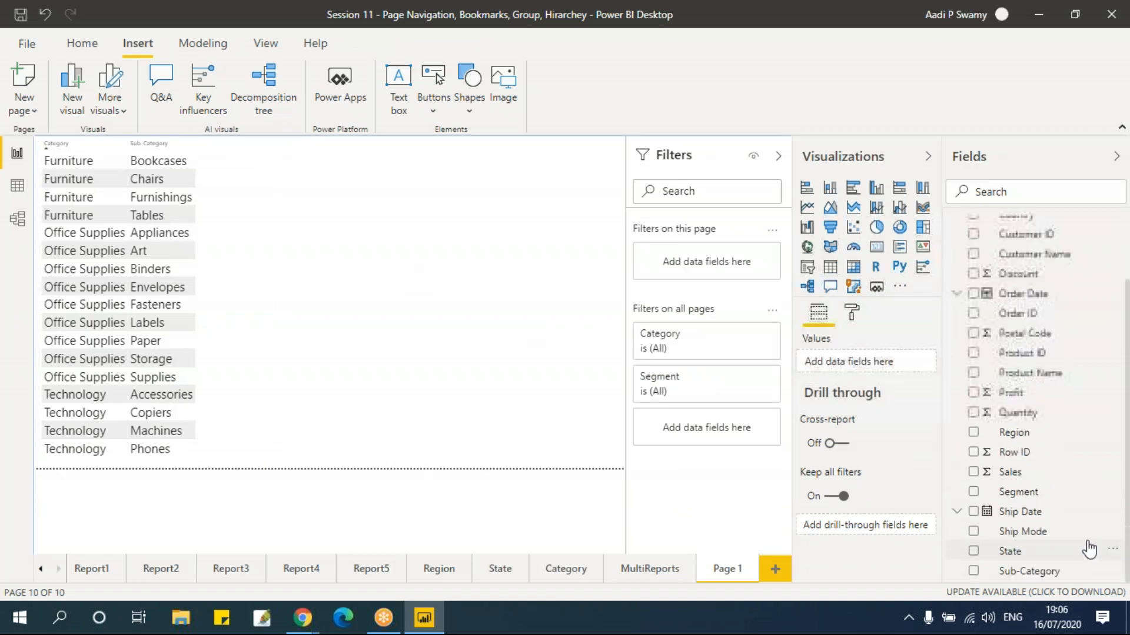
click(1113, 572)
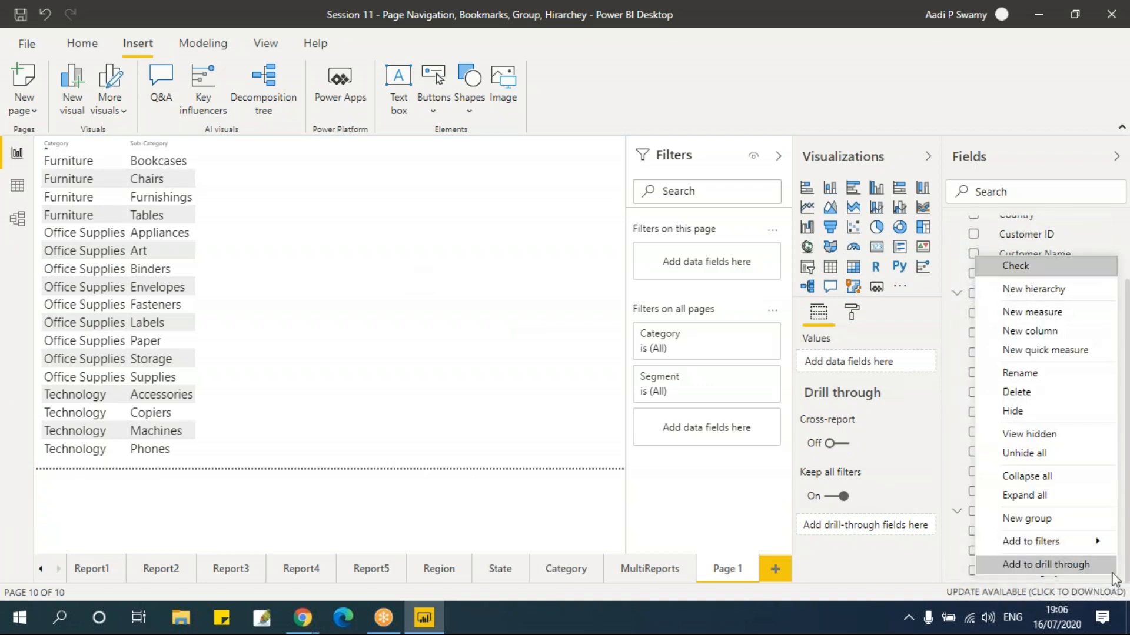
click(1048, 519)
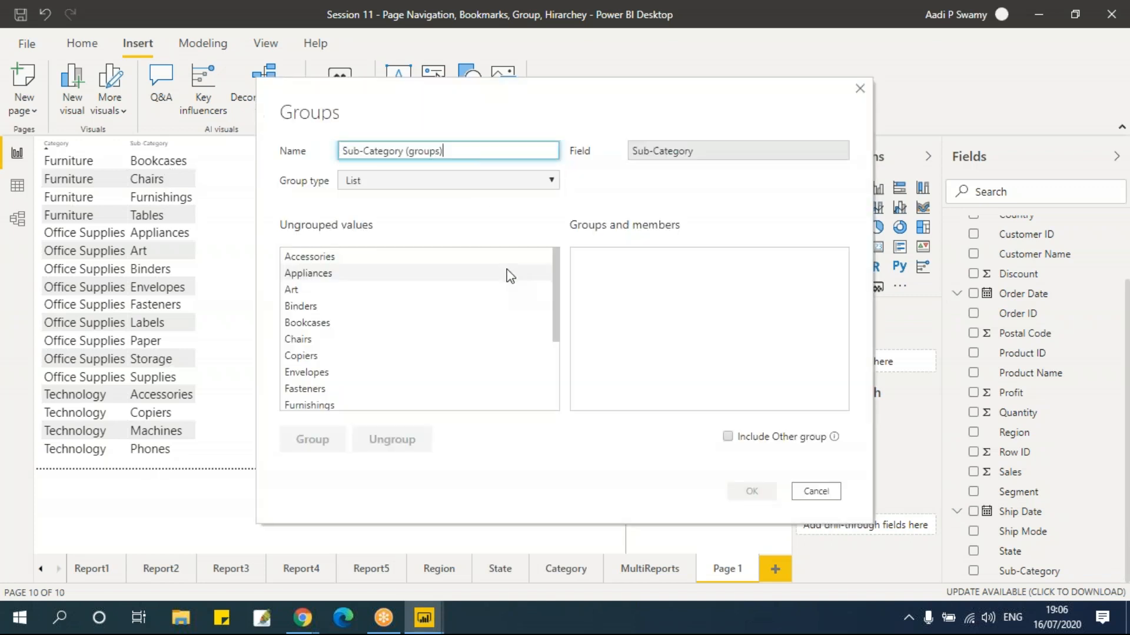
drag(590, 97, 571, 95)
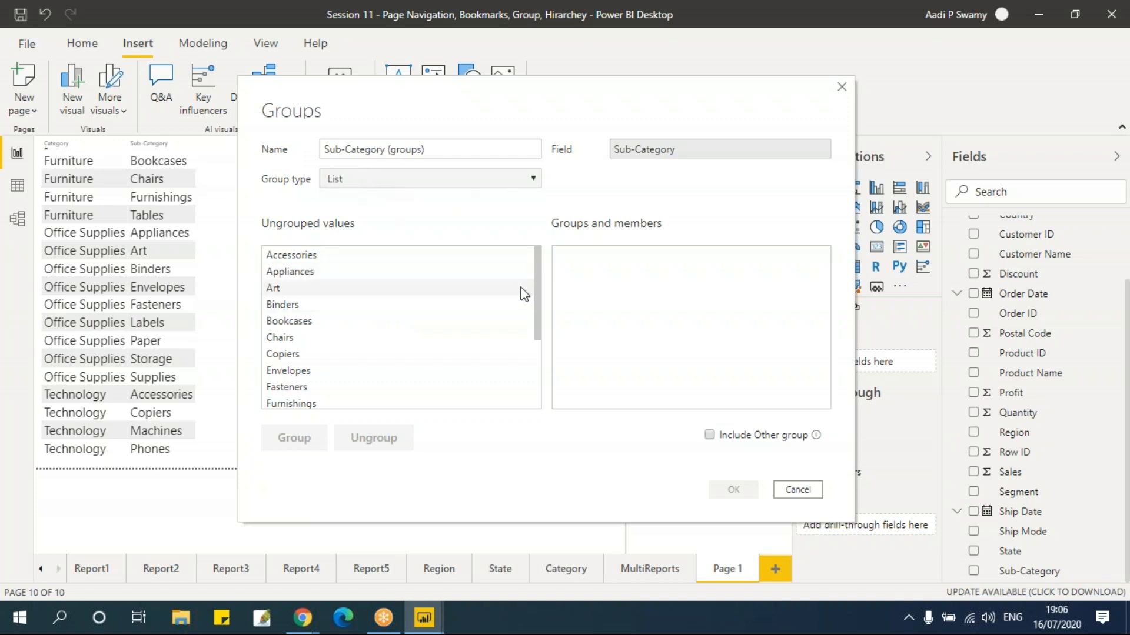
mouse_move(538, 263)
mouse_down()
mouse_move(537, 355)
mouse_move(537, 263)
mouse_up()
- Group Accessories, Appliances, Chairs, Copiers, Phones, Storage and Tables under the name SubCat1, and collapse that group
click(330, 256)
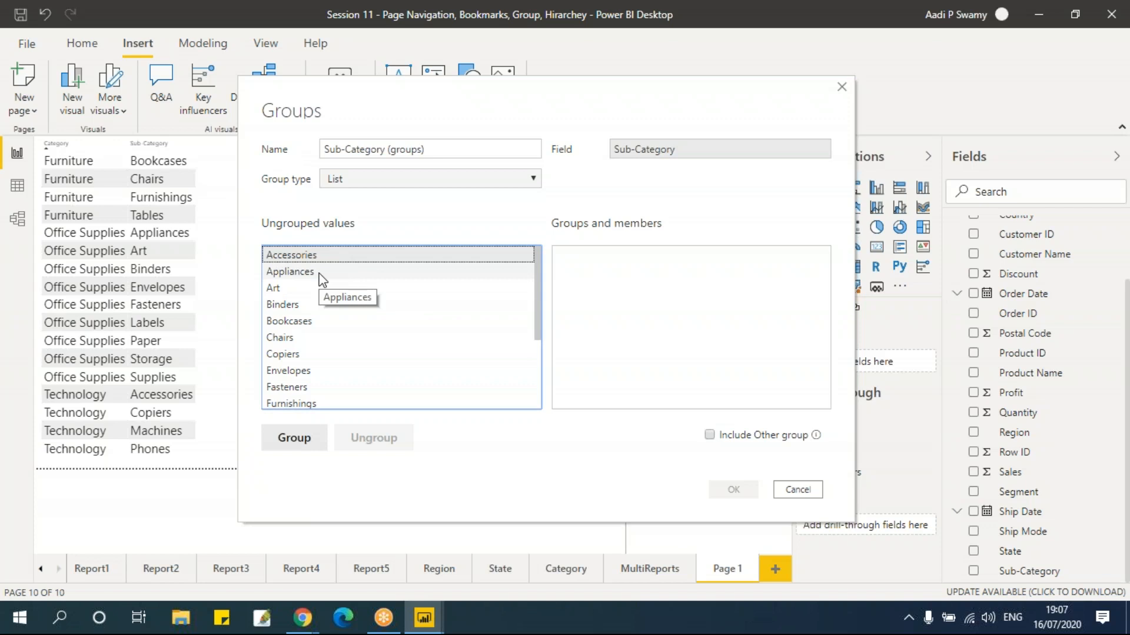
ctrl+click(318, 273)
ctrl+click(323, 340)
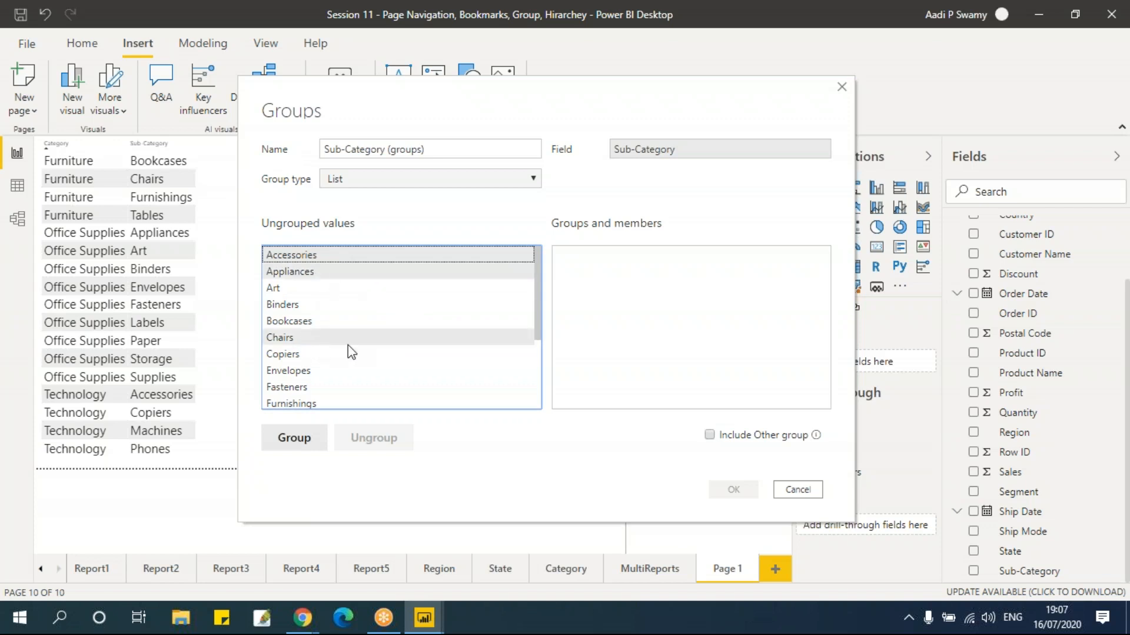
drag(535, 313, 541, 393)
ctrl+click(310, 352)
ctrl+click(315, 368)
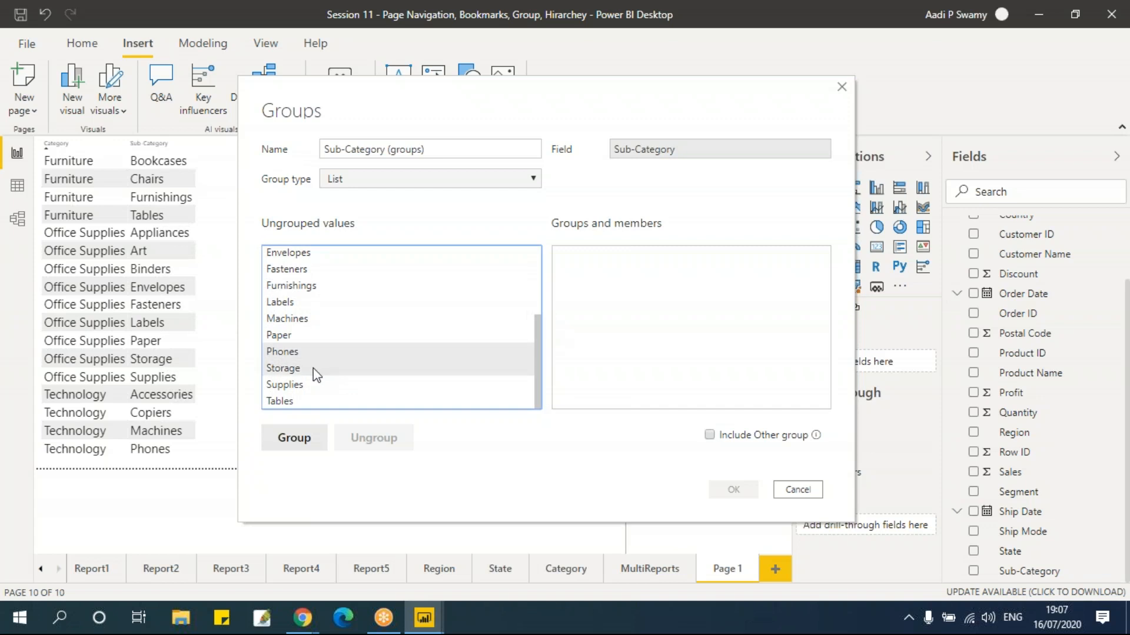
ctrl+click(307, 402)
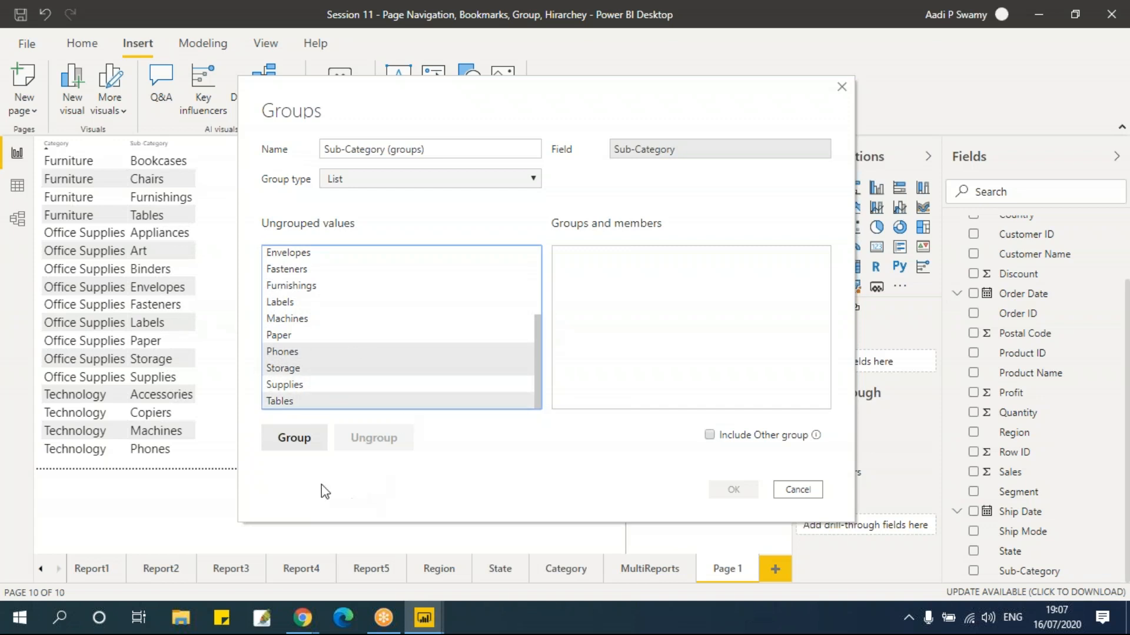
click(294, 438)
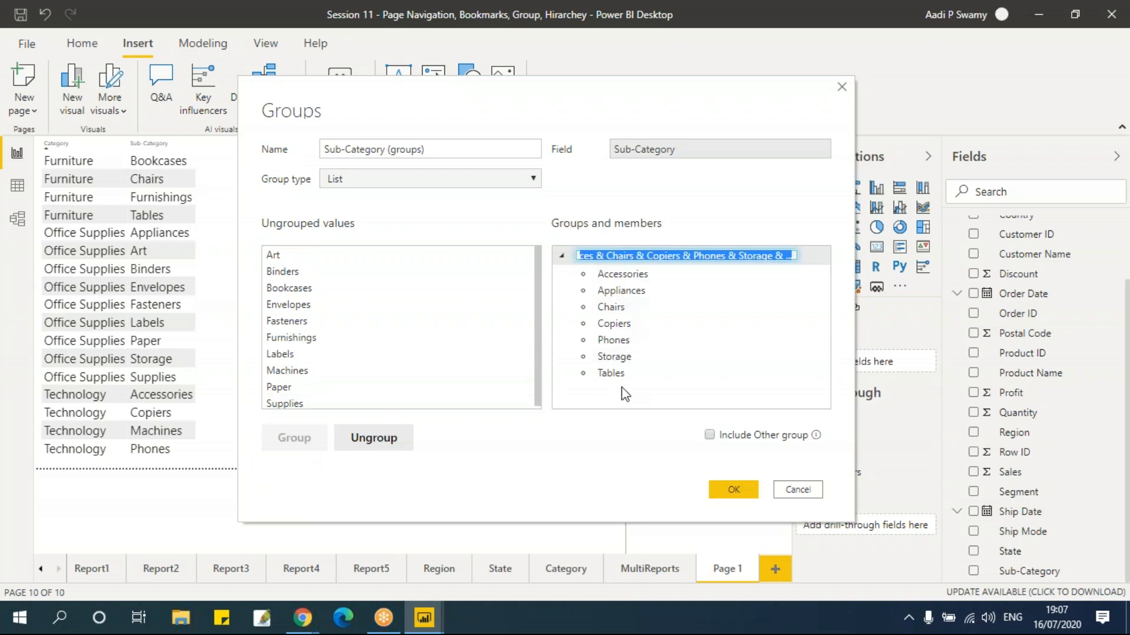
text(SubCat1)
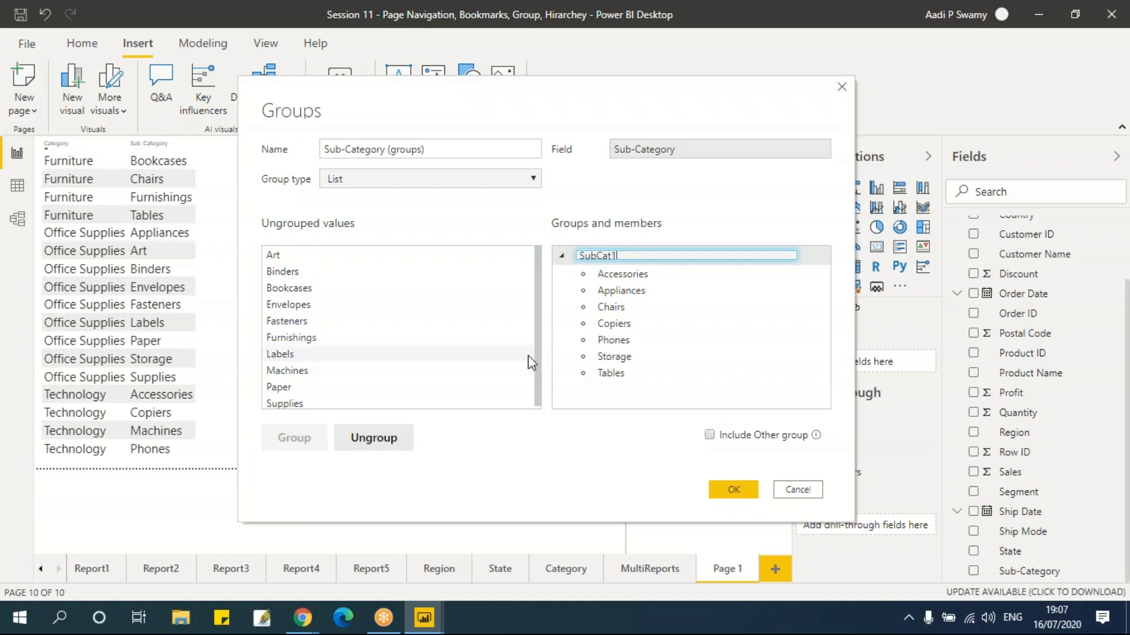
click(537, 297)
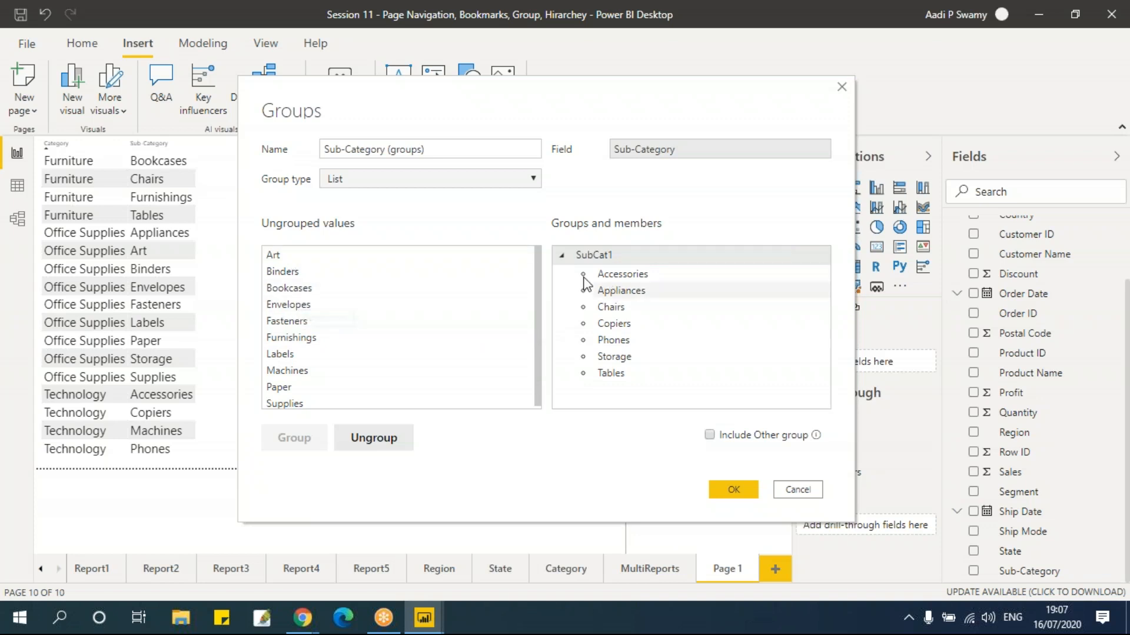
click(562, 255)
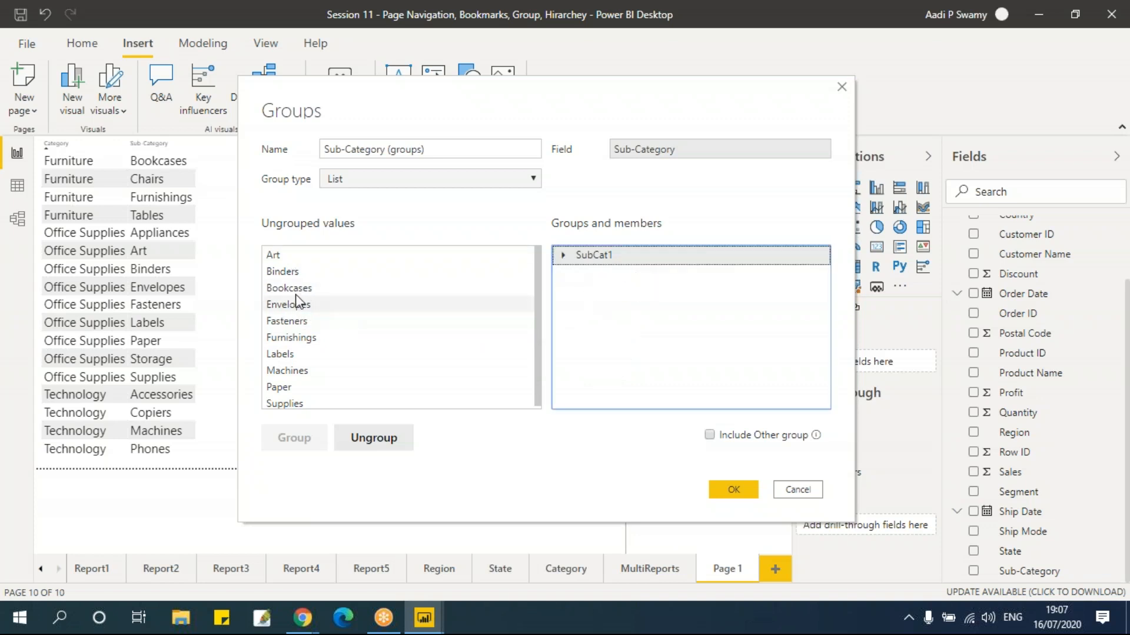
- Group Binders, Envelopes, Furnishings, Machines and Paper under the name SubCat2, collapse it, and expand SubCat1
click(303, 272)
ctrl+click(322, 339)
scroll(338, 369, down, 1)
ctrl+click(311, 367)
ctrl+click(307, 389)
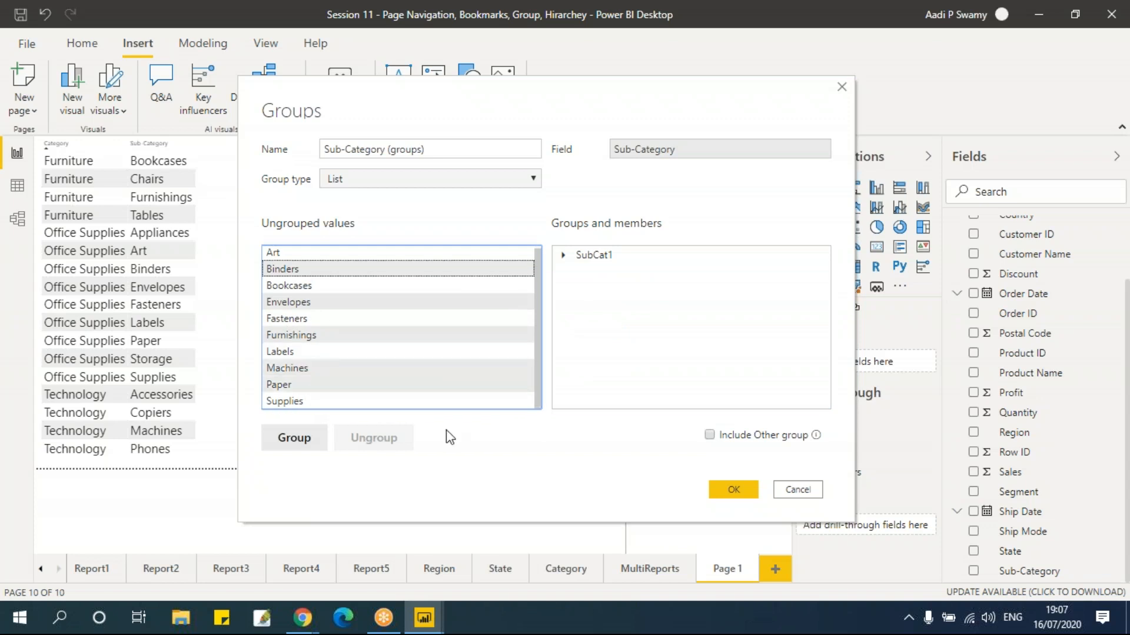
click(301, 440)
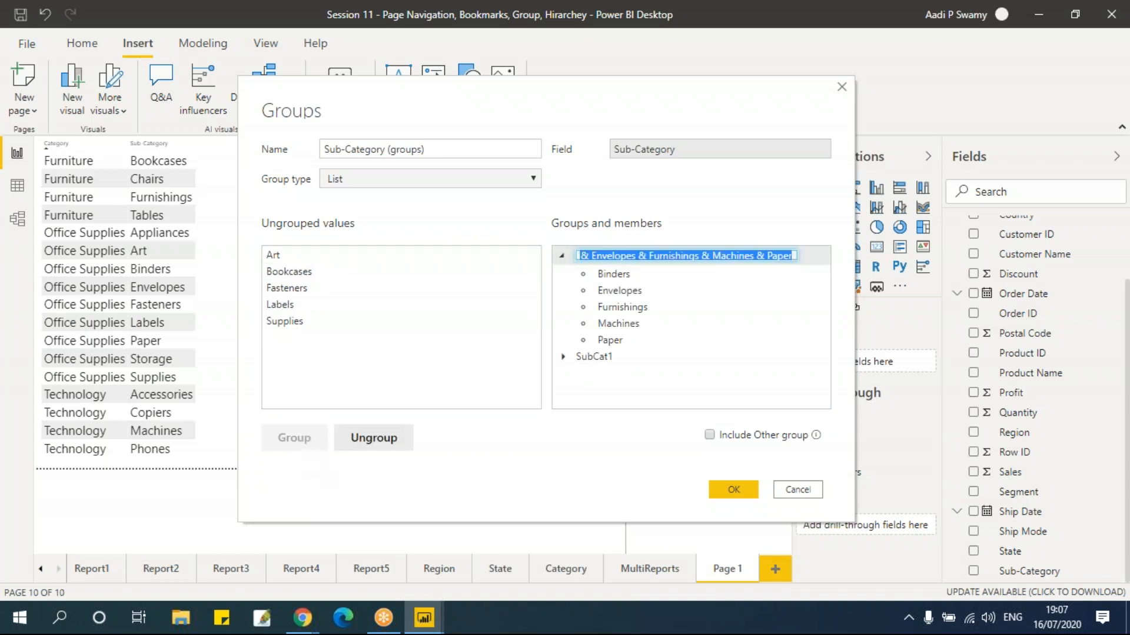
text(Sub)
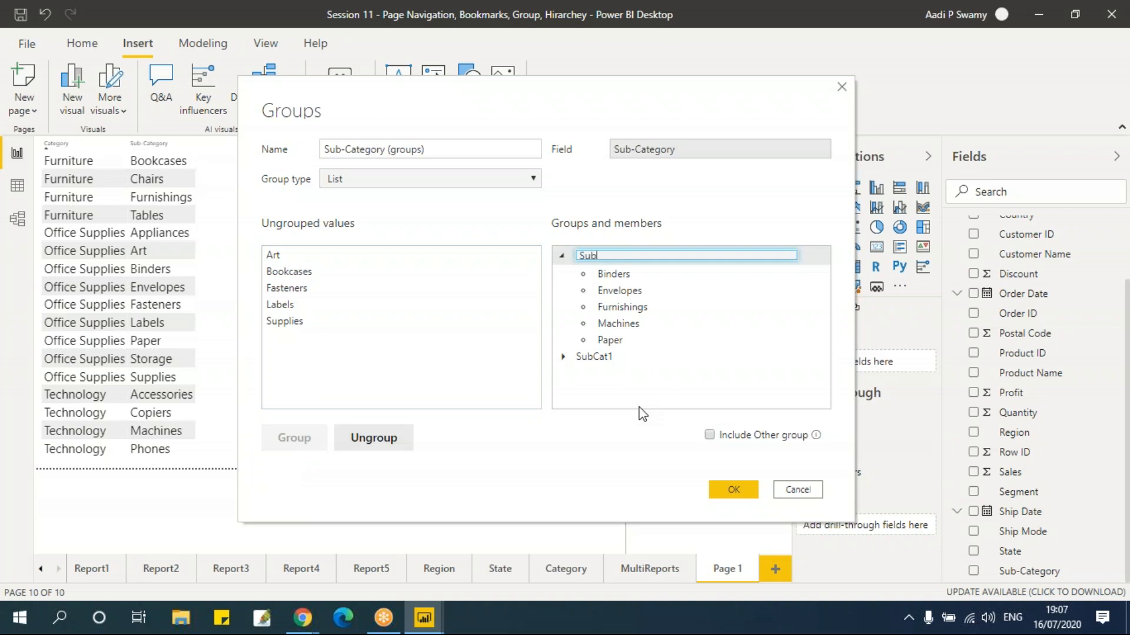
text(Cat2)
key(Return)
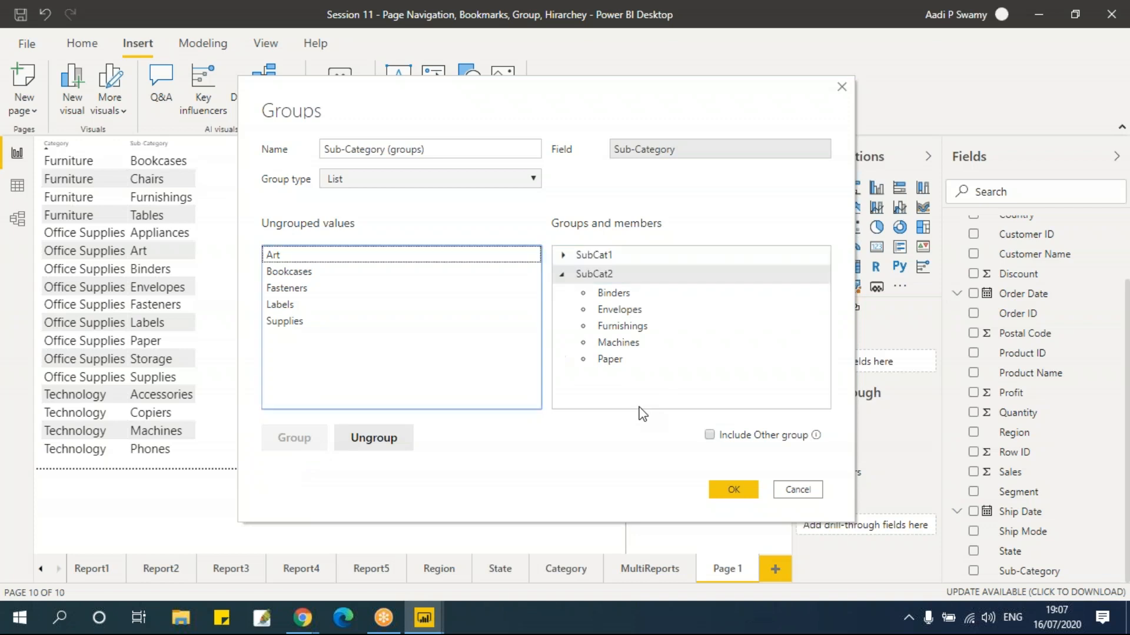
click(564, 275)
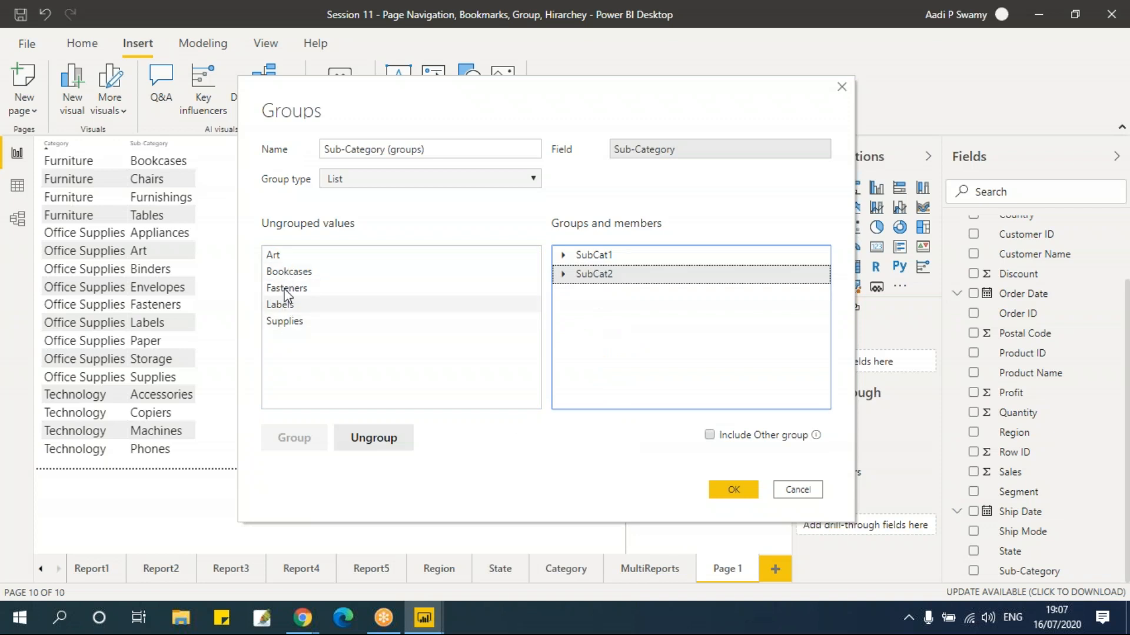
click(563, 255)
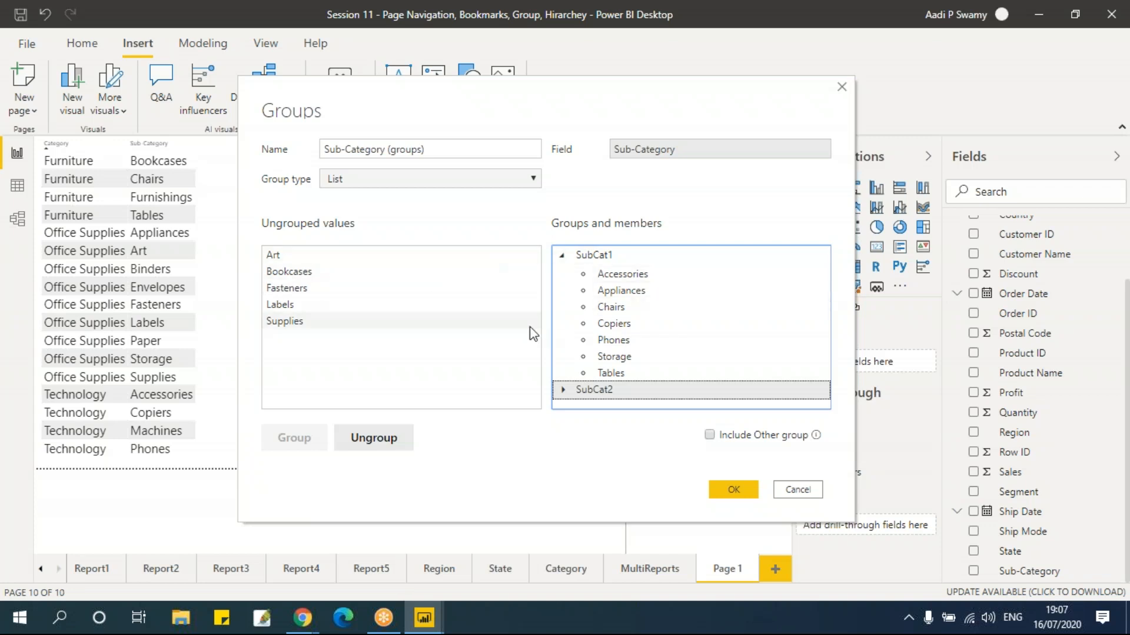
- Try to add Bookcases to the SubCat1 group, and collapse SubCat1
click(586, 258)
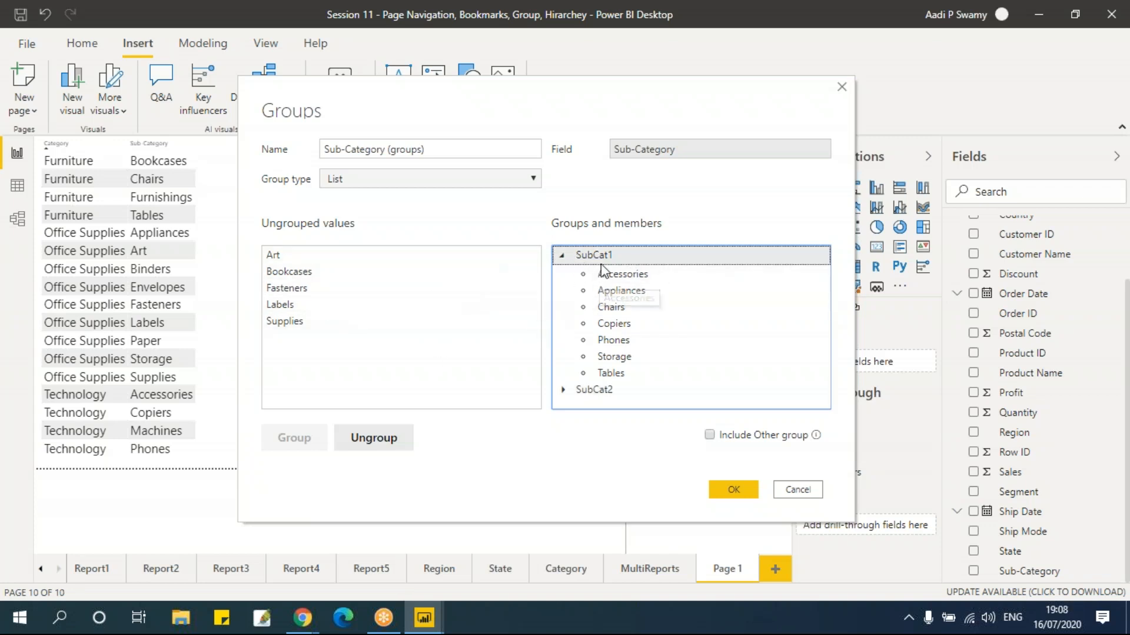
click(297, 273)
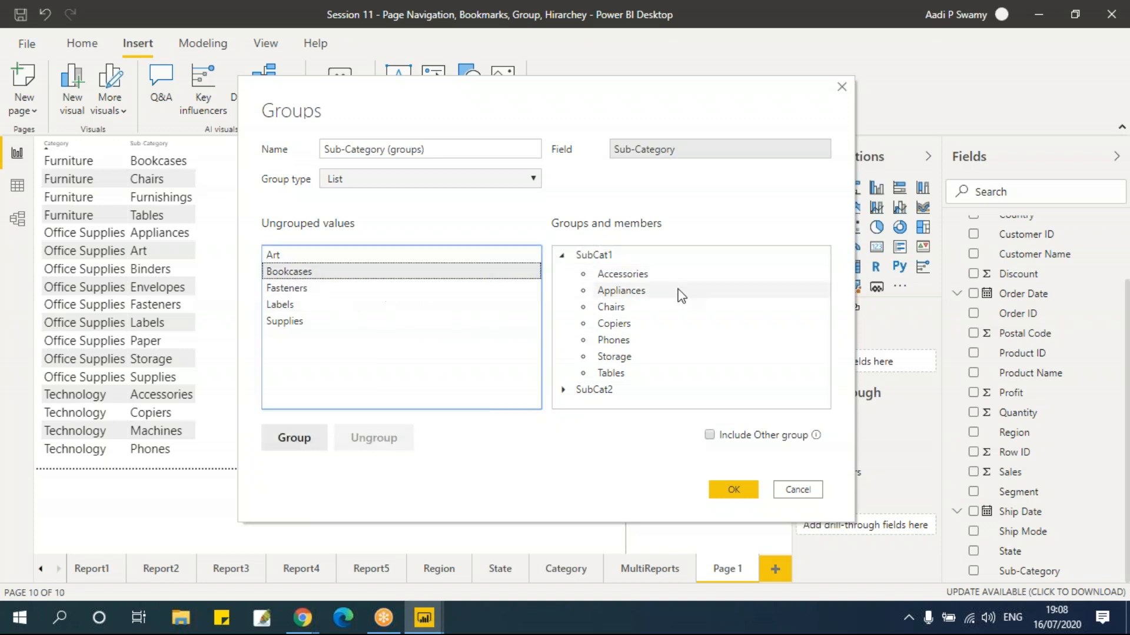
click(605, 257)
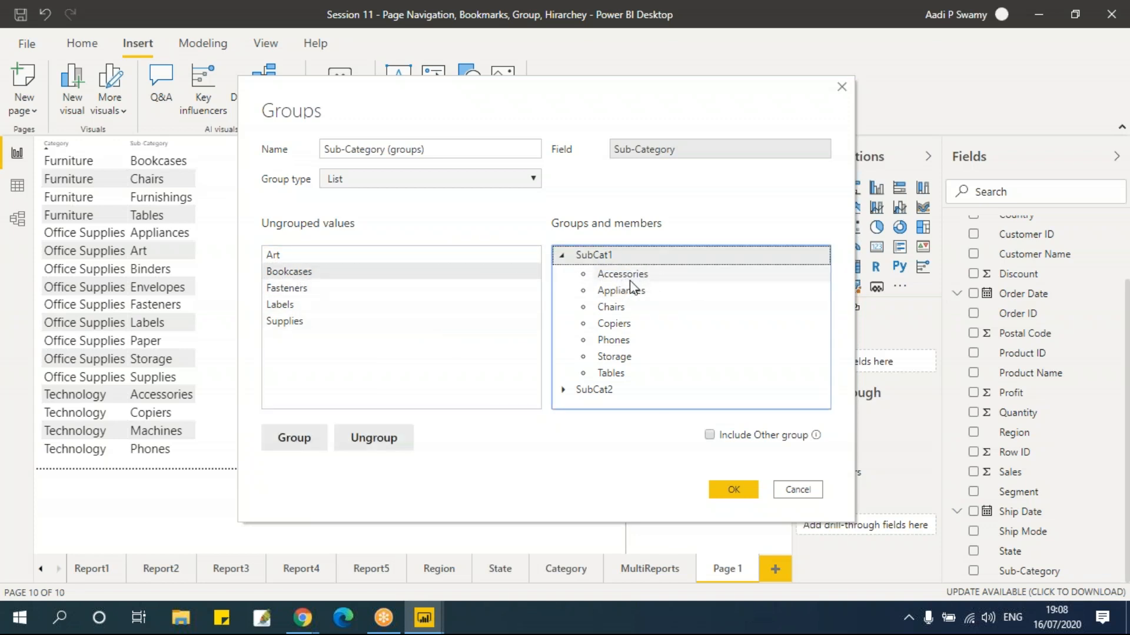
click(301, 451)
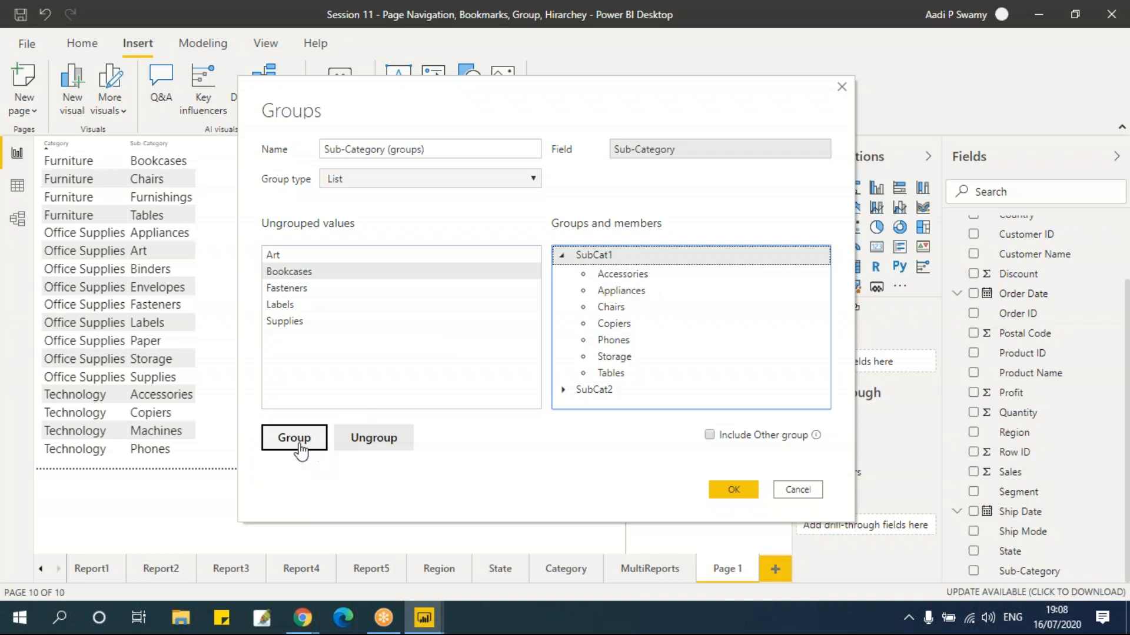
click(560, 257)
click(592, 309)
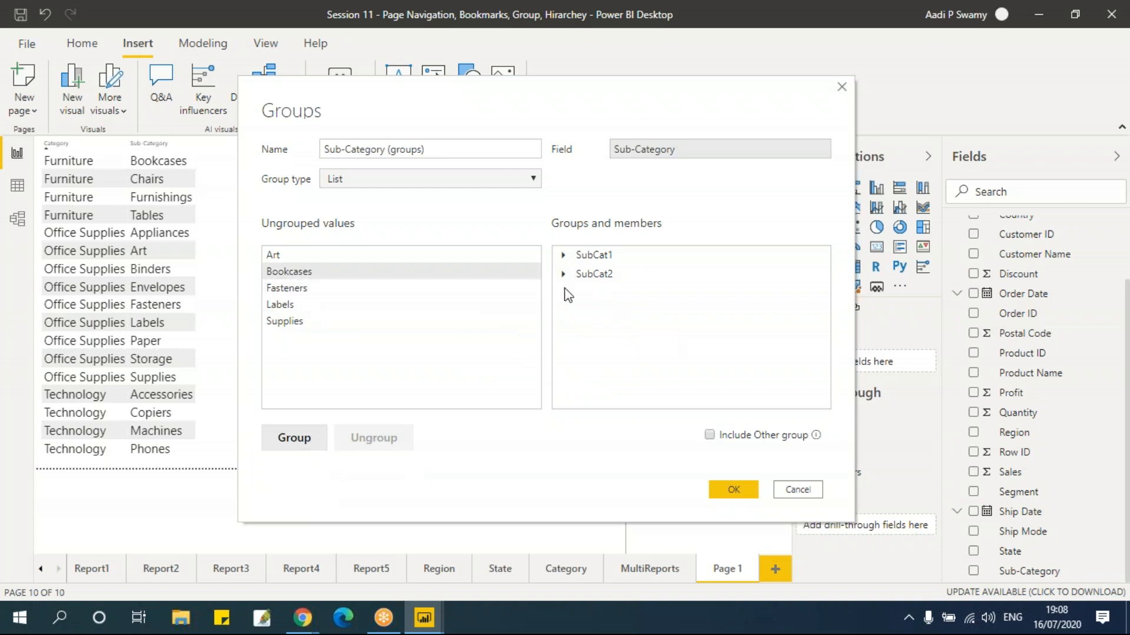
- Put Bookcases into a separate group of its own and ungroup it again
click(306, 273)
click(295, 271)
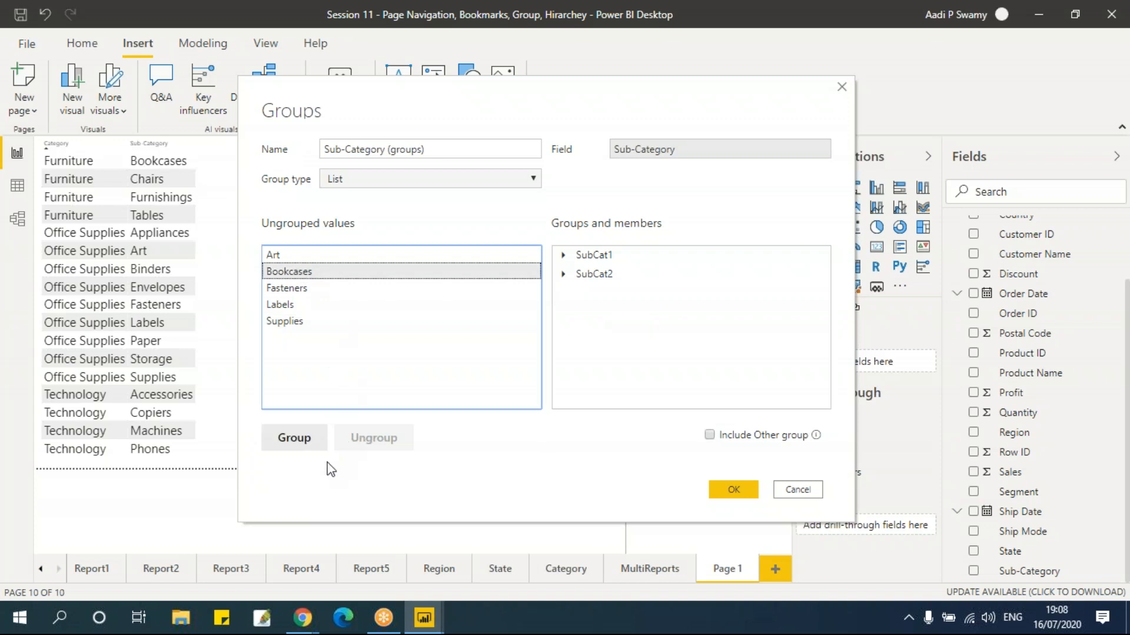
click(294, 438)
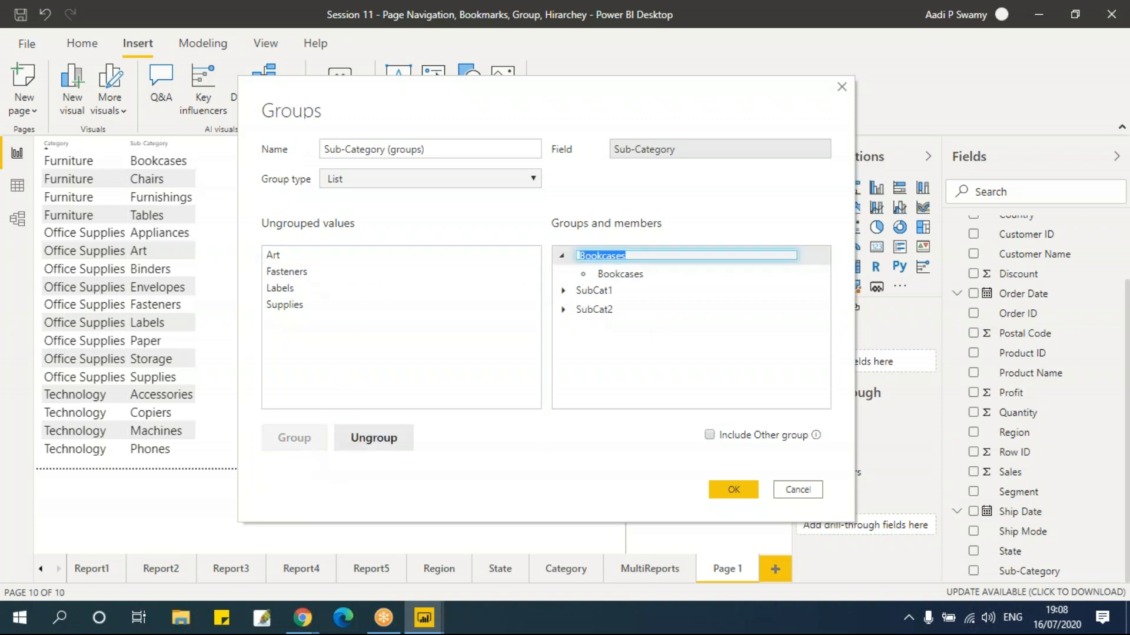
click(611, 363)
click(610, 260)
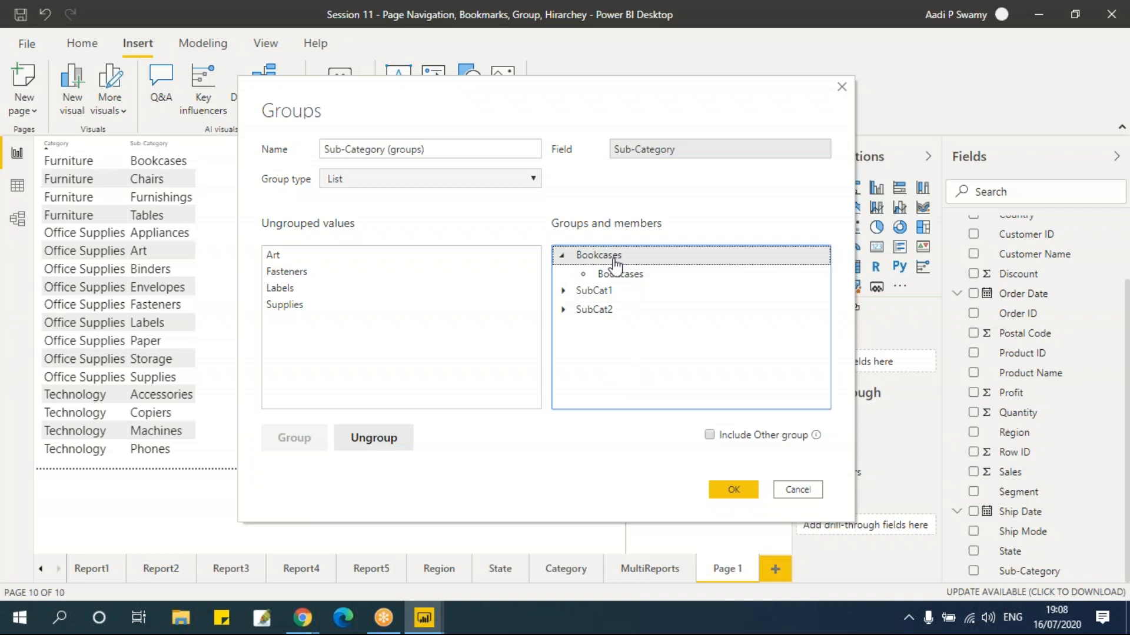
click(396, 438)
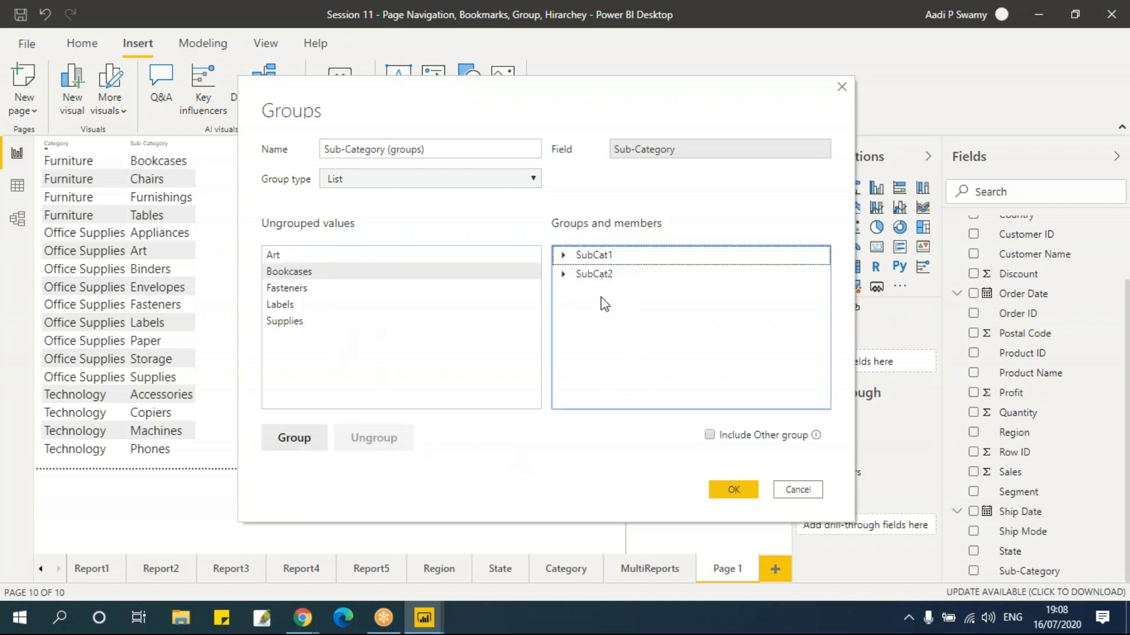
- Add the ungrouped value Bookcases to the existing SubCat1 group
click(563, 254)
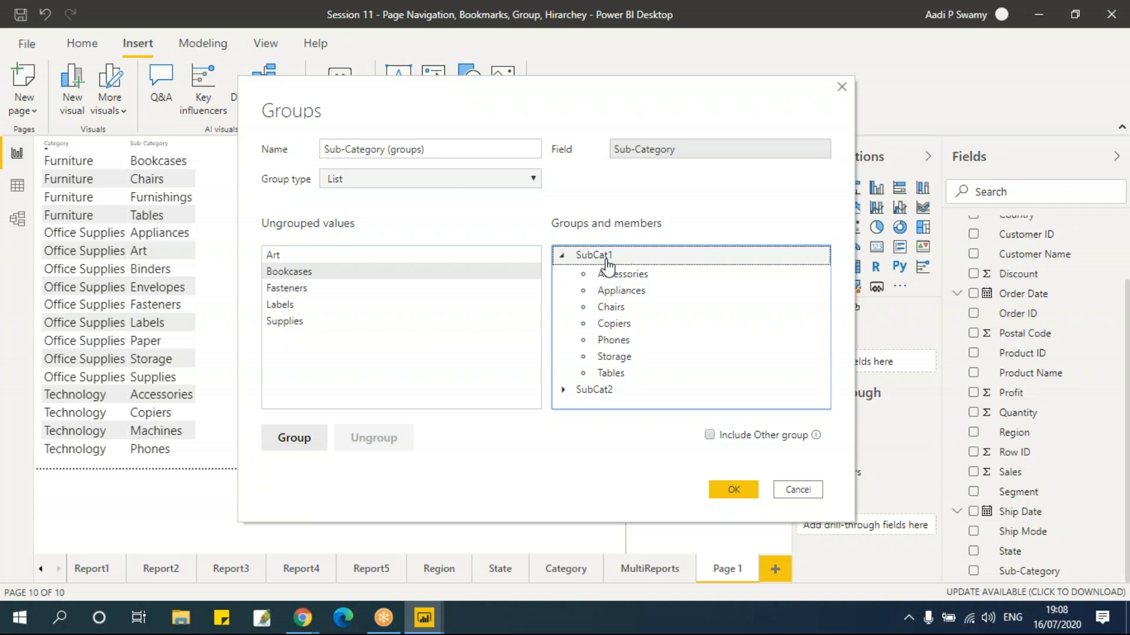
click(302, 271)
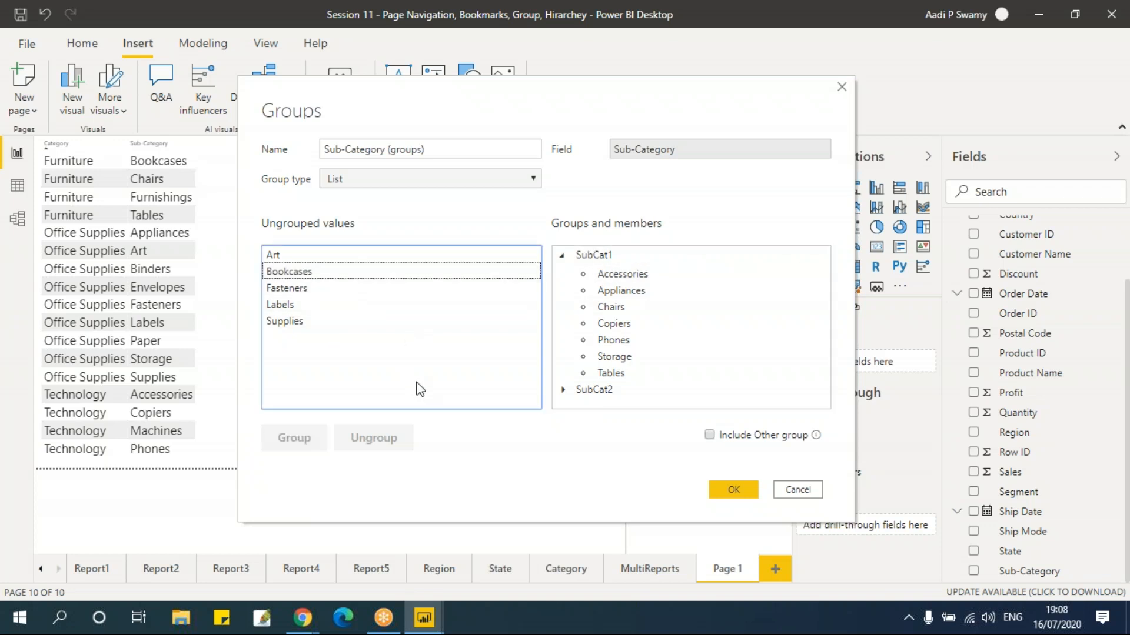
click(350, 272)
click(632, 259)
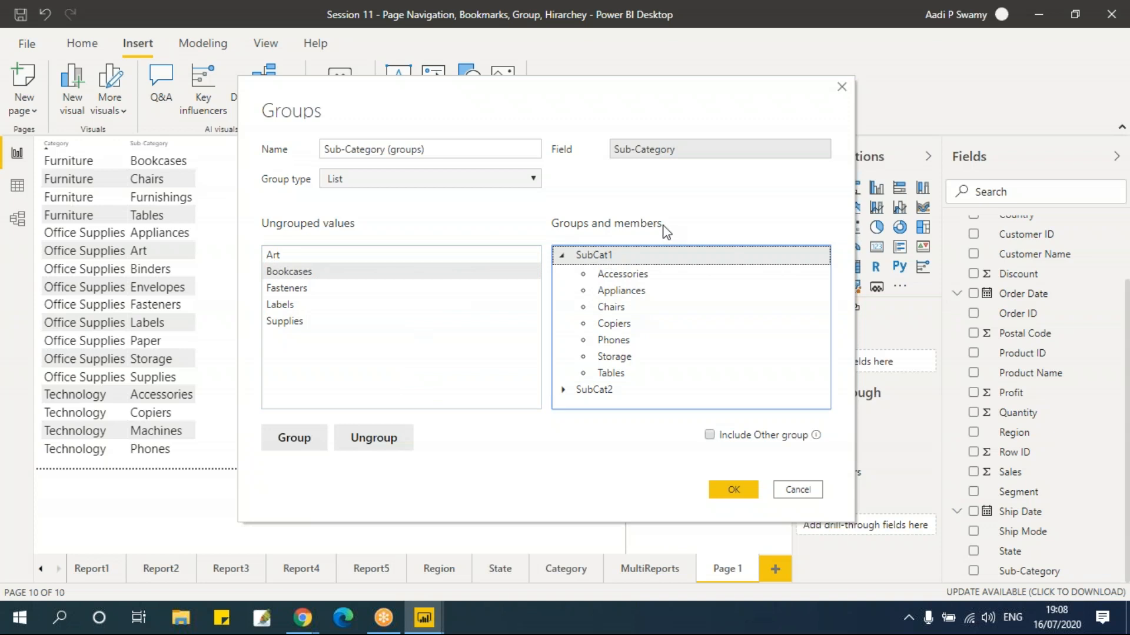
click(303, 438)
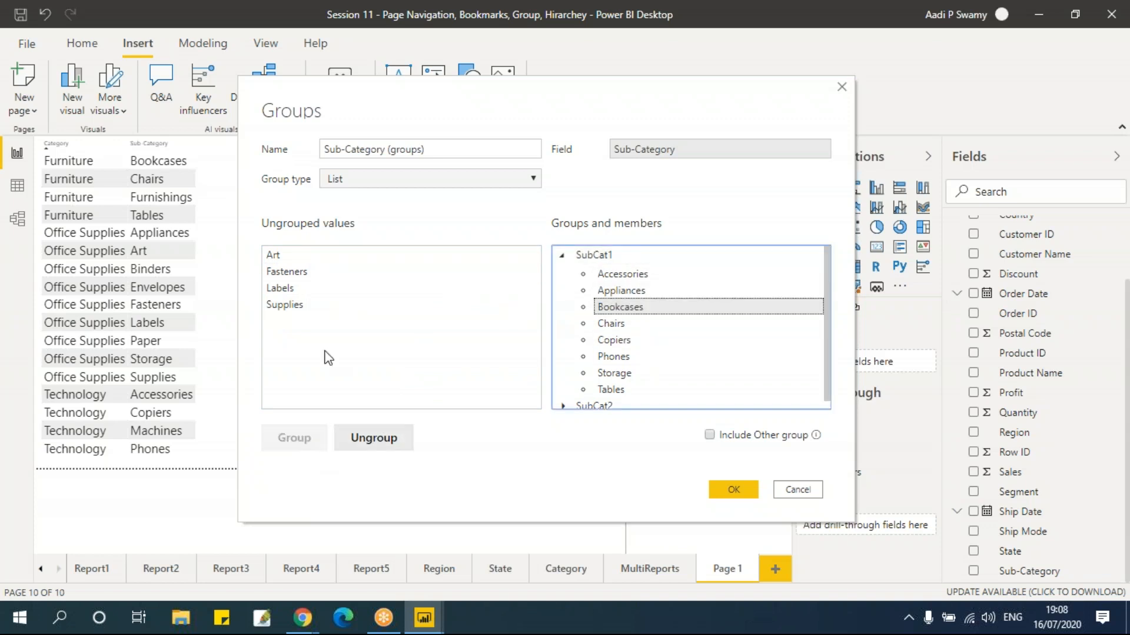
- Collapse SubCat1, switch the Other group on and off again, and apply the Sub-Category group definition
click(562, 256)
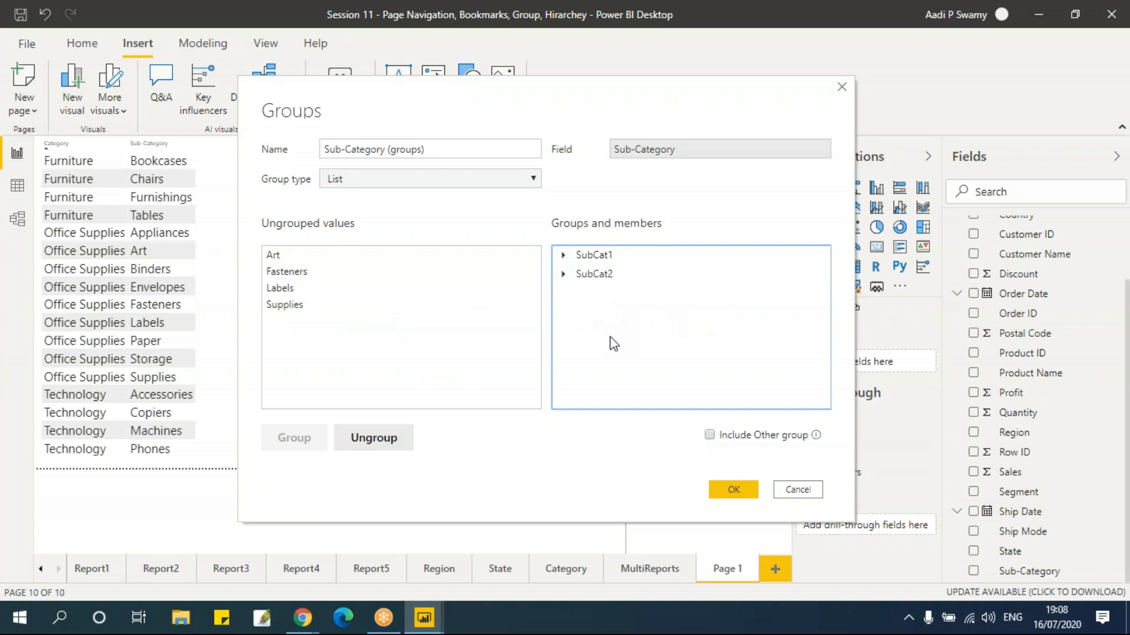
click(709, 435)
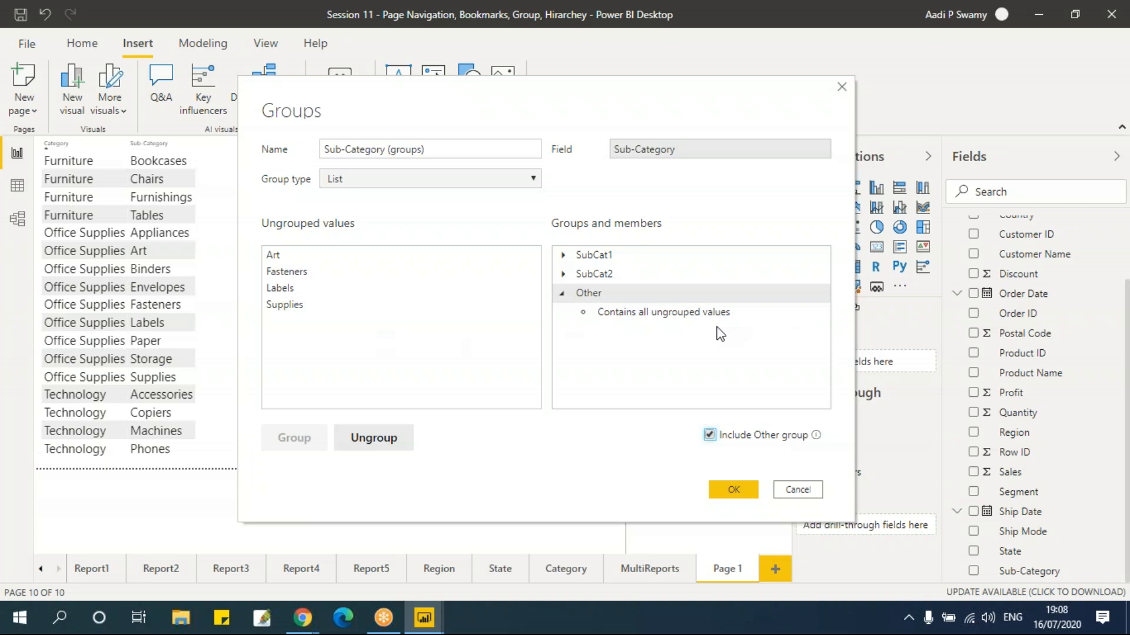
click(711, 436)
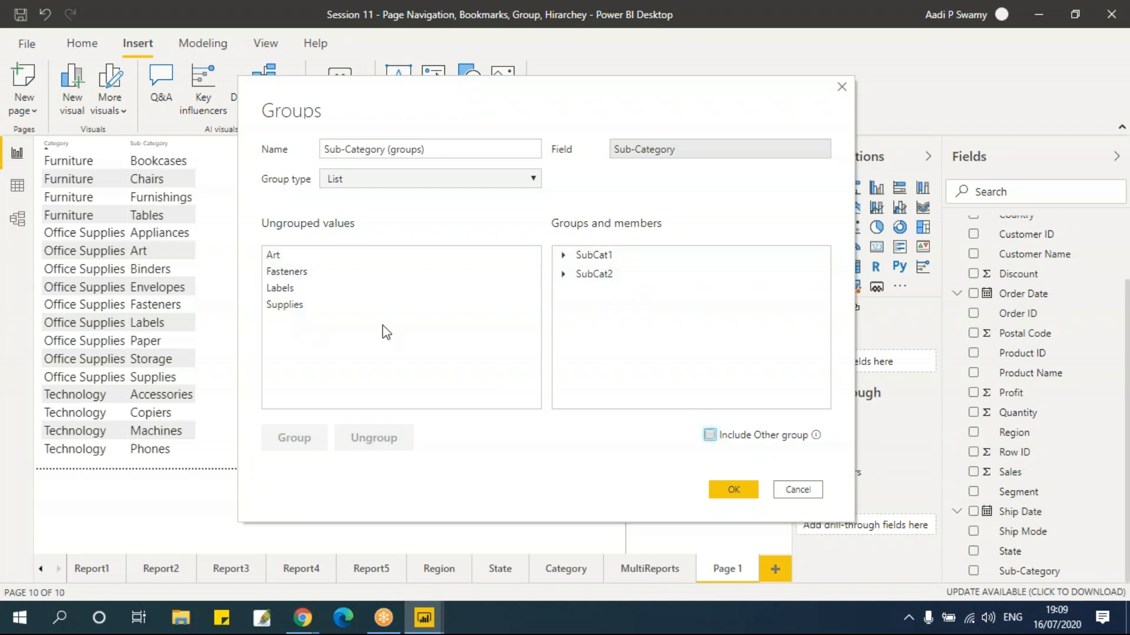
click(729, 490)
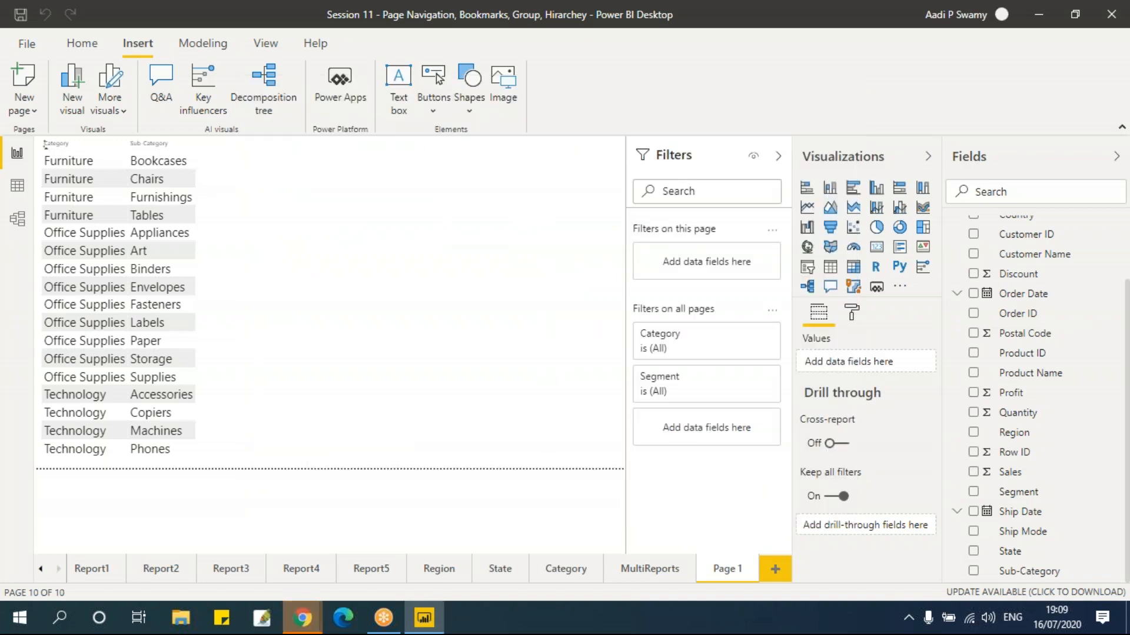
- Add the Sub-Category (groups) field to the page as a separate table and shrink that table
scroll(1084, 488, down, 1)
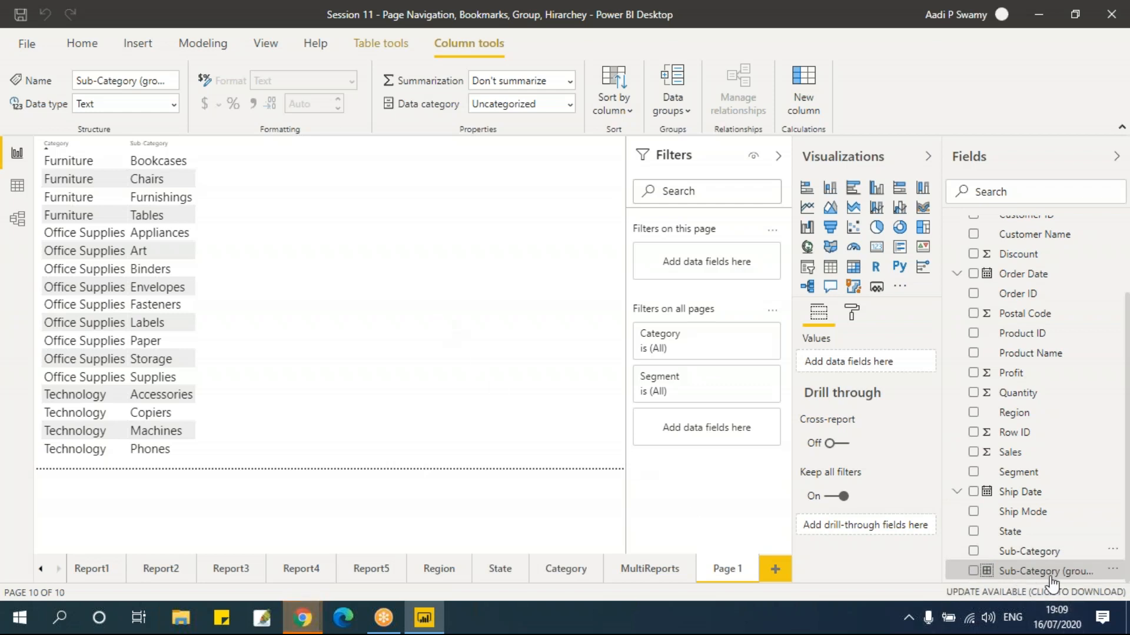
click(974, 572)
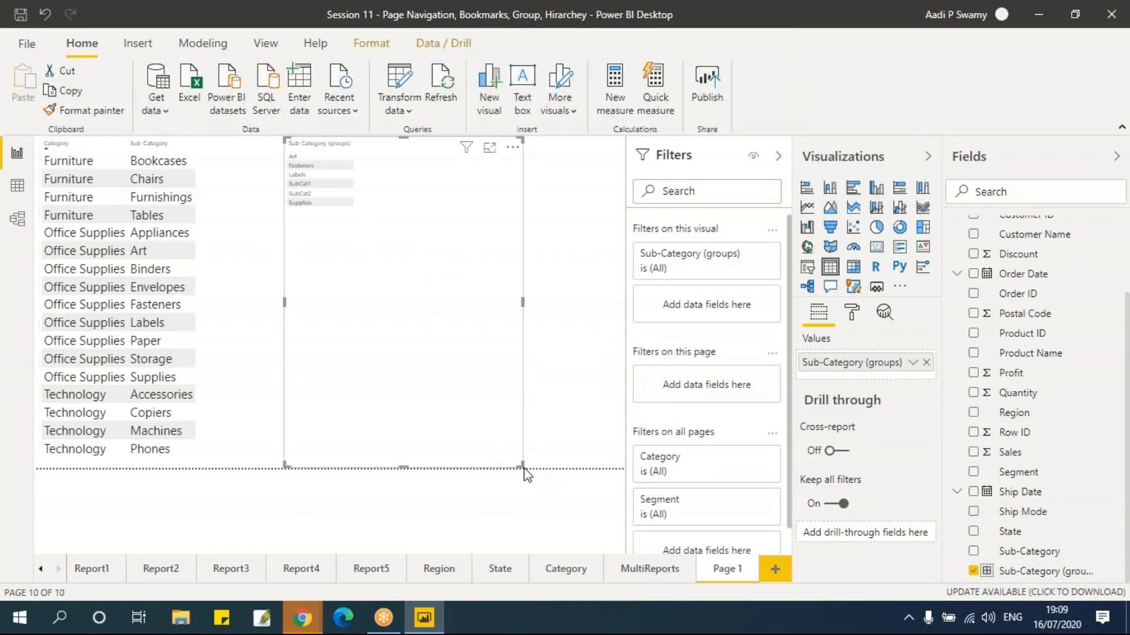
drag(499, 403, 462, 272)
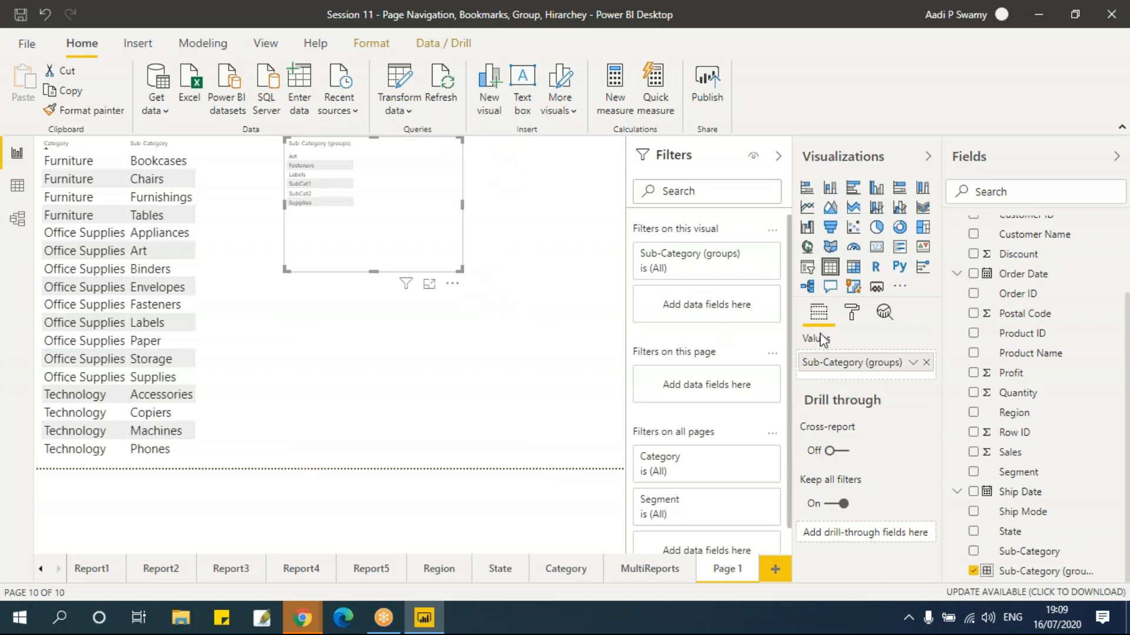
- Set the text size of the values in the Sub-Category (groups) table to 20 pt
click(852, 313)
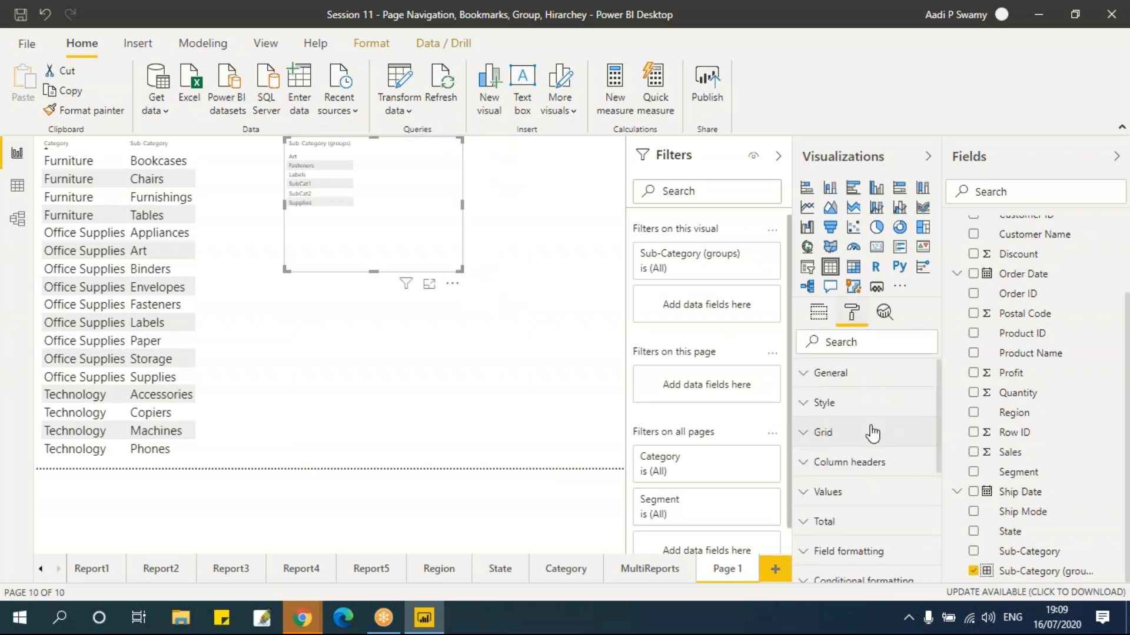
scroll(860, 423, down, 3)
click(861, 423)
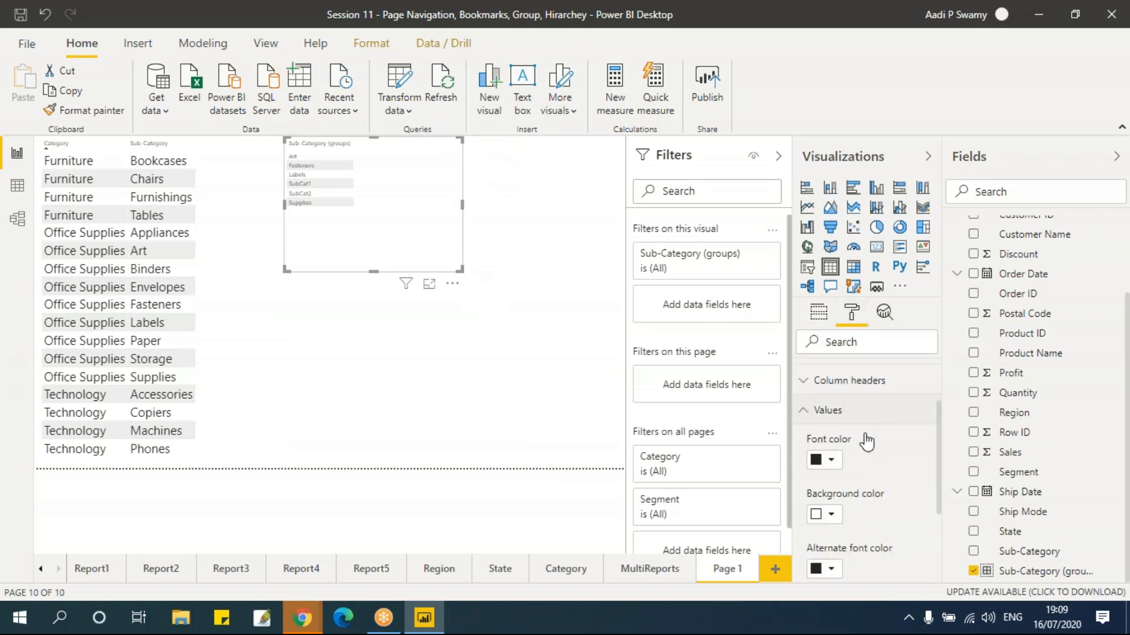
scroll(866, 442, down, 8)
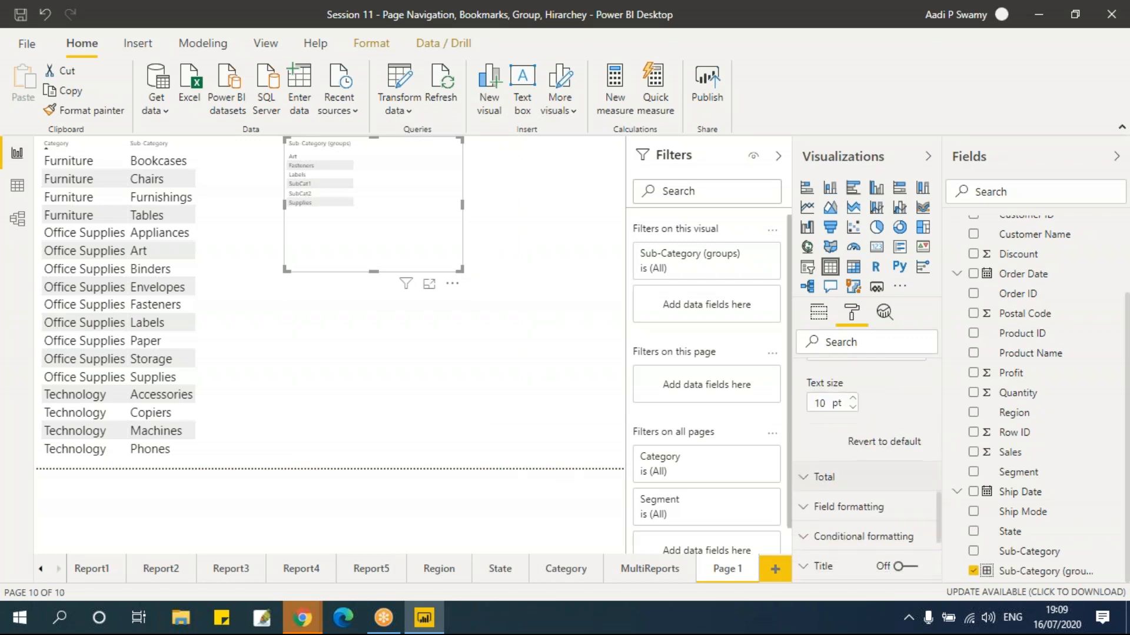
click(818, 491)
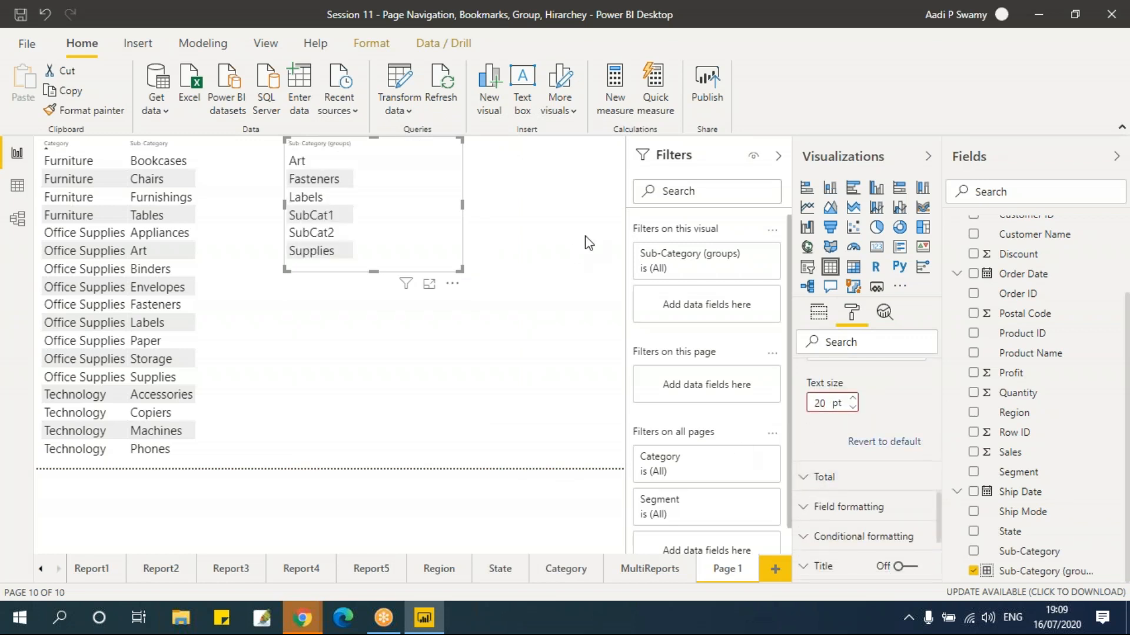
- Enlarge the Sub-Category (groups) table slightly and move it lower and closer to the Category table
drag(460, 269, 491, 313)
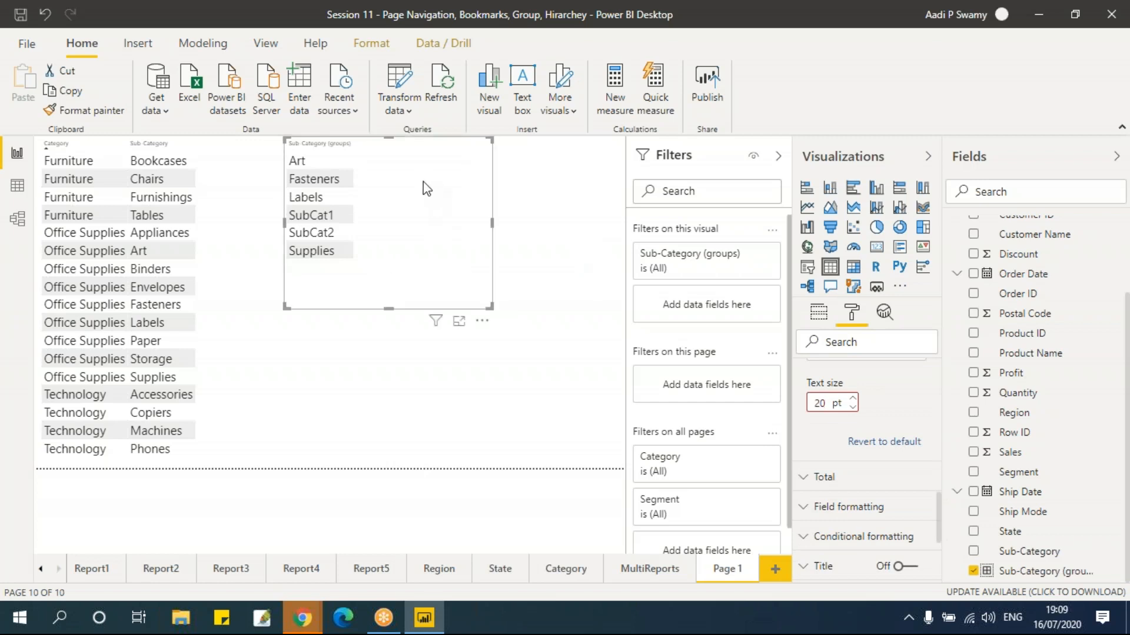
drag(424, 189, 405, 240)
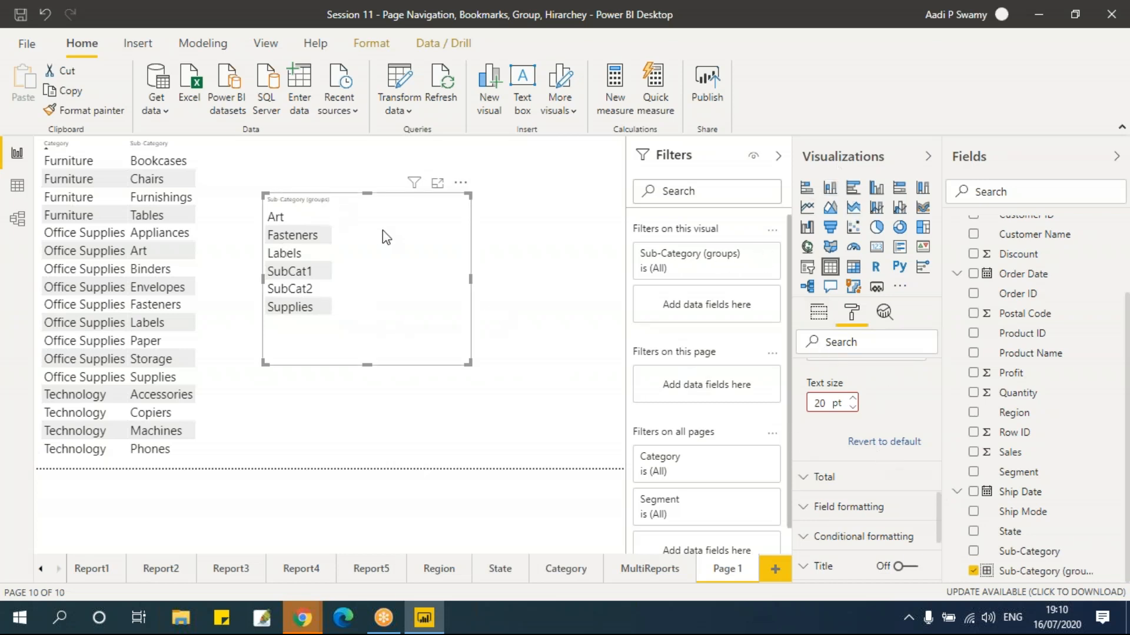
scroll(823, 377, down, 3)
scroll(862, 425, up, 4)
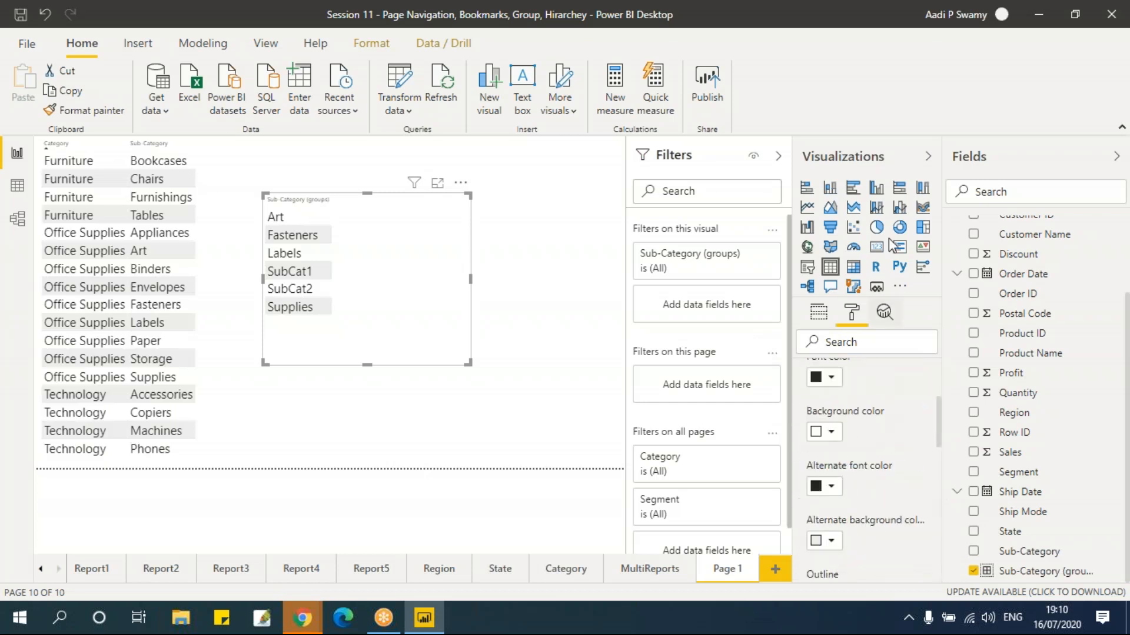
click(857, 159)
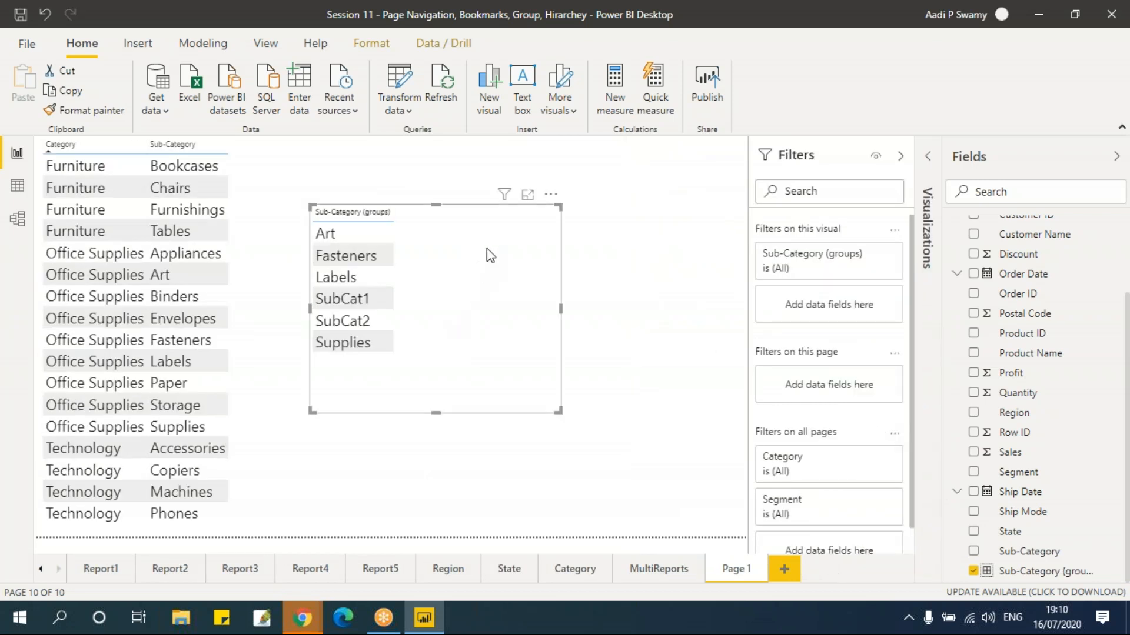
click(928, 188)
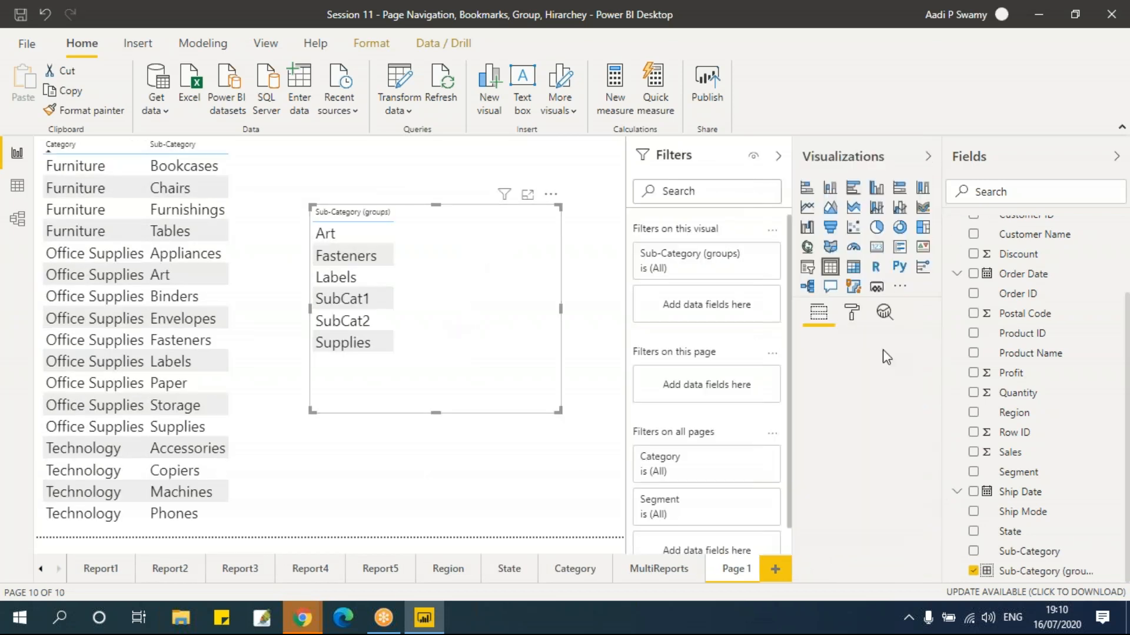
scroll(908, 403, down, 5)
scroll(900, 397, up, 3)
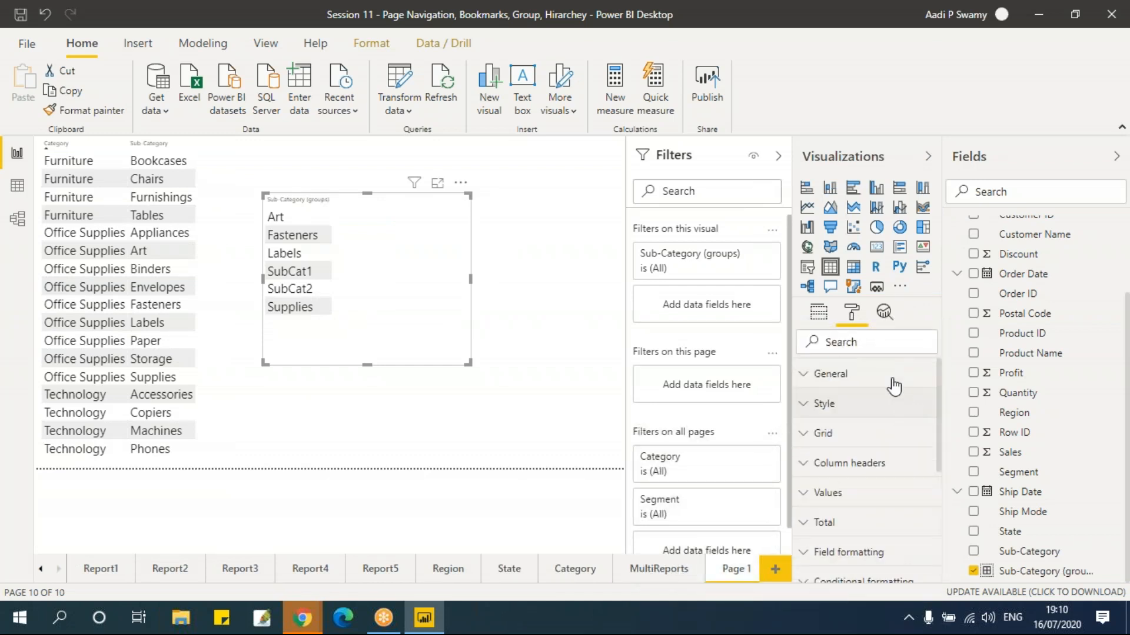
click(819, 312)
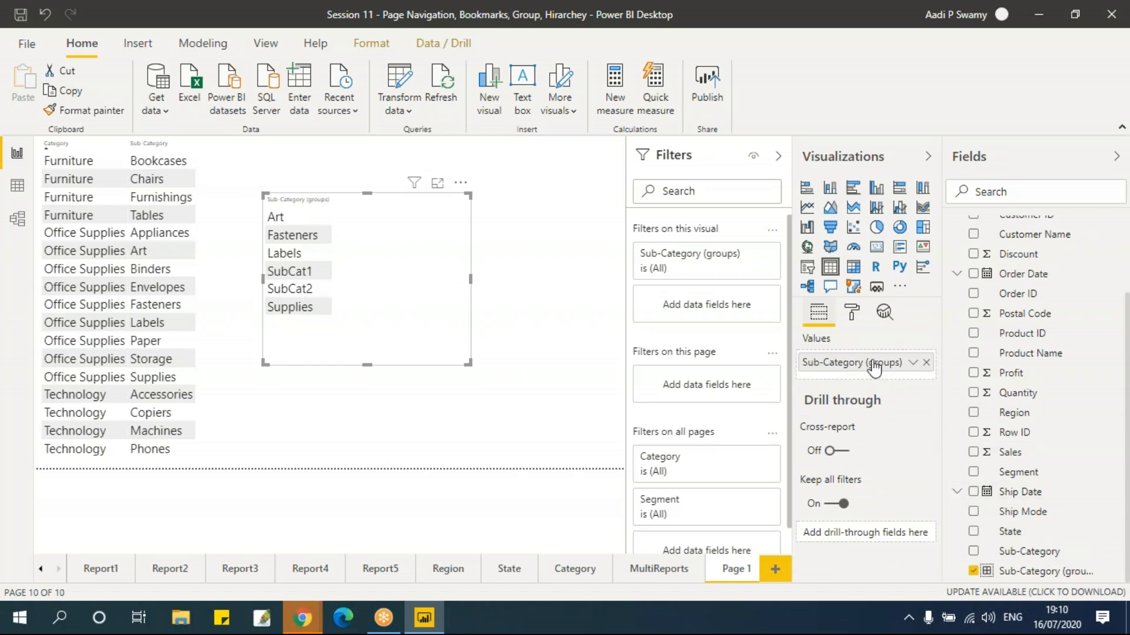
click(913, 363)
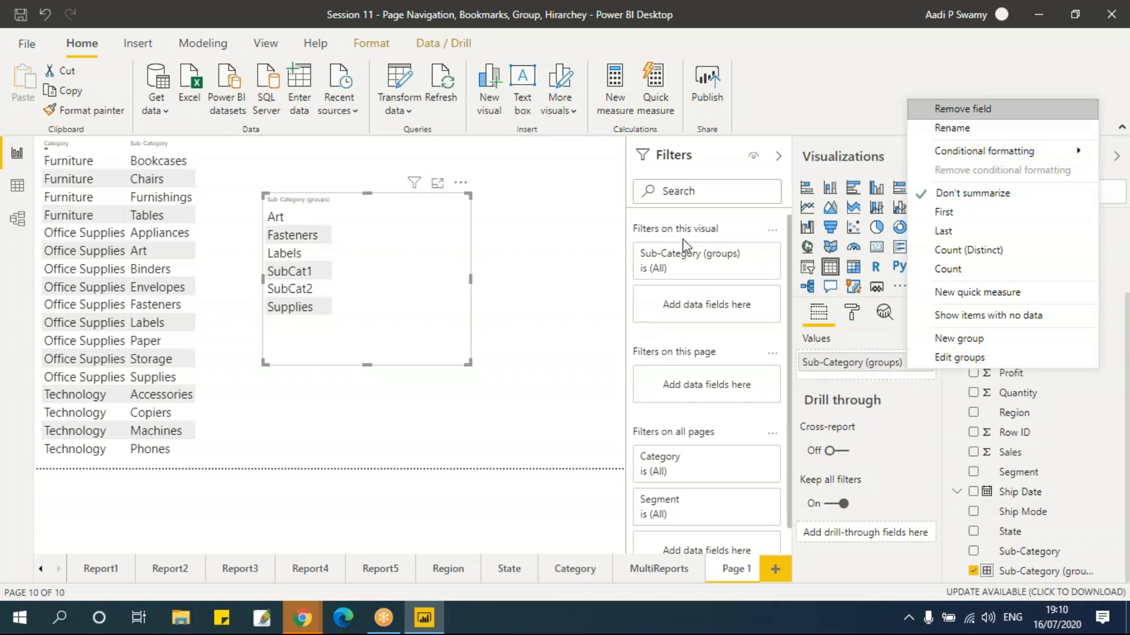
click(738, 212)
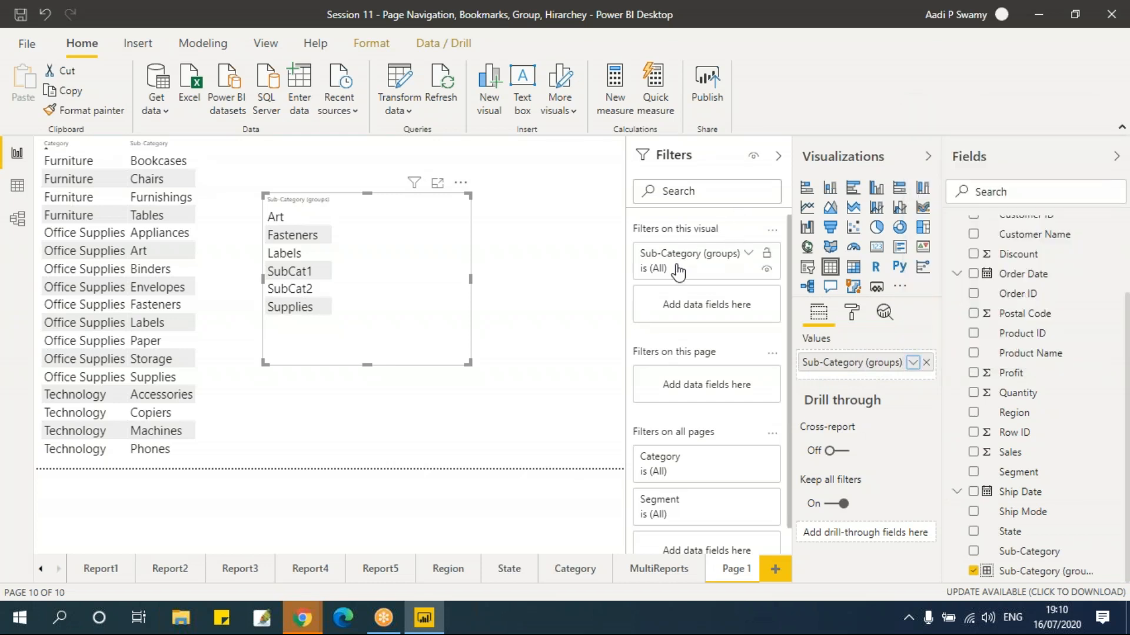
- Filter the Sub-Category (groups) table to SubCat1 with basic filtering at visual level
click(750, 254)
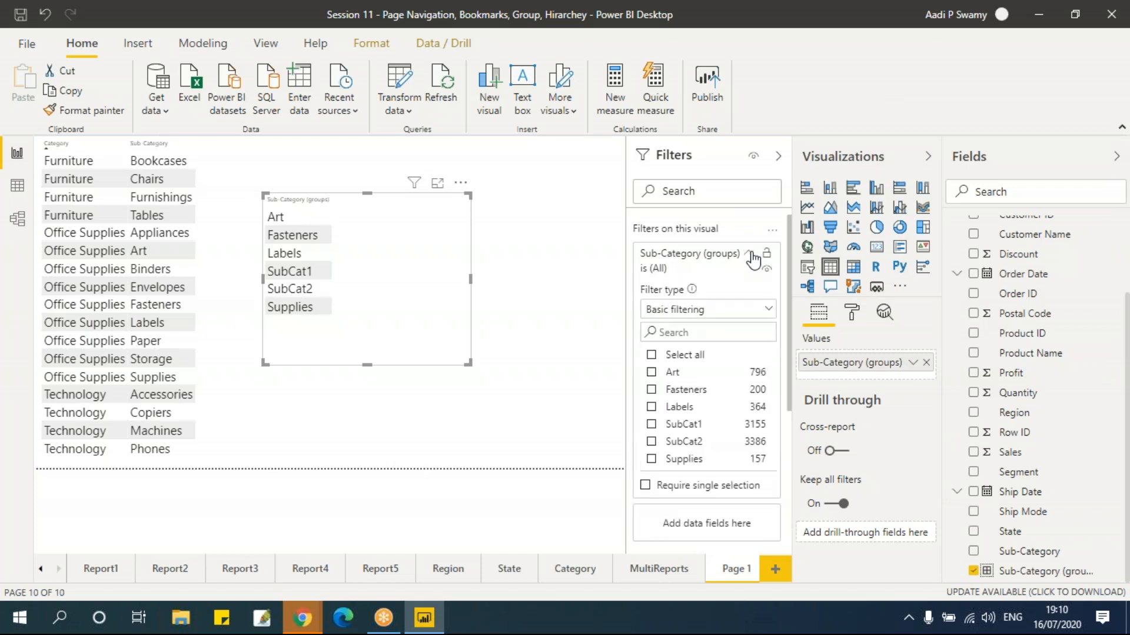
click(652, 428)
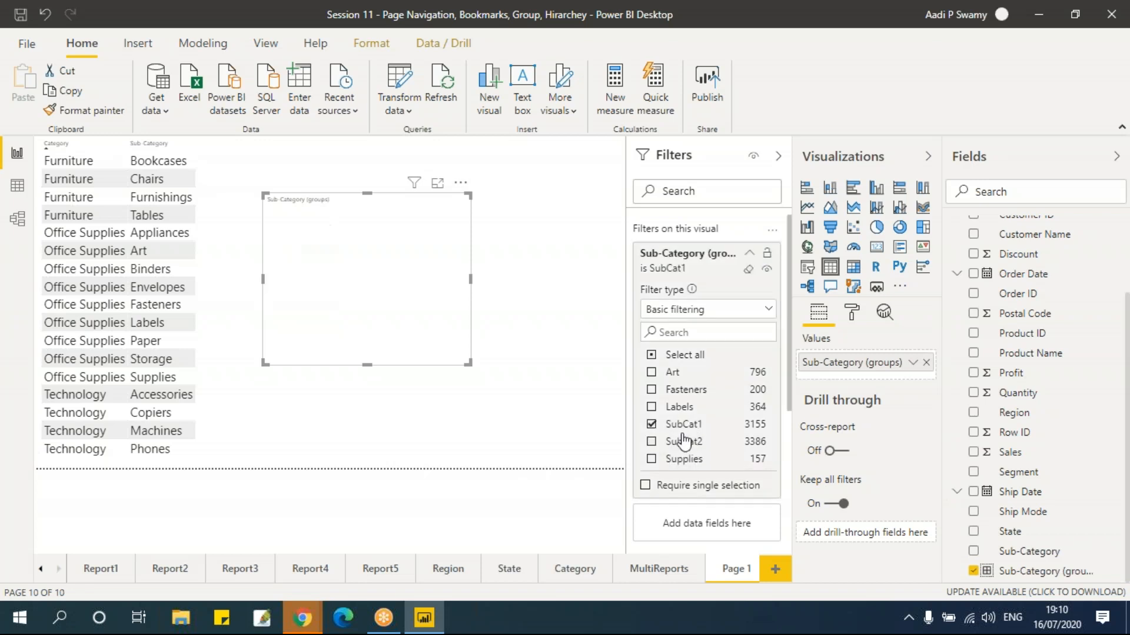
- Clear the SubCat1 filter from the Sub-Category (groups) table and add the Sub-Category field as its second column
click(653, 429)
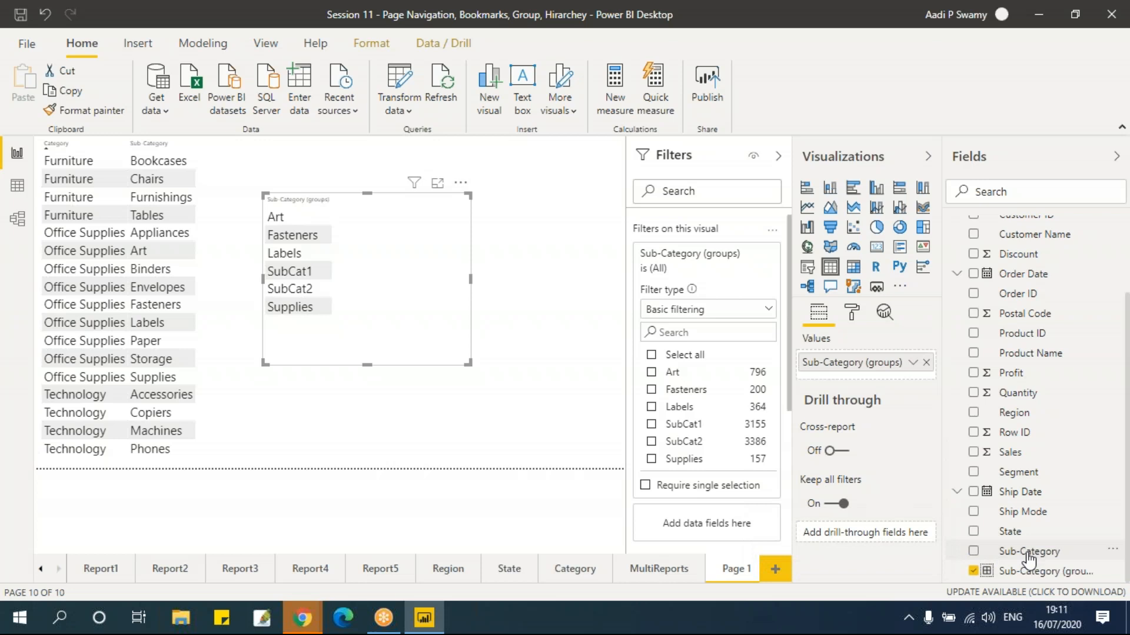
drag(984, 562, 869, 377)
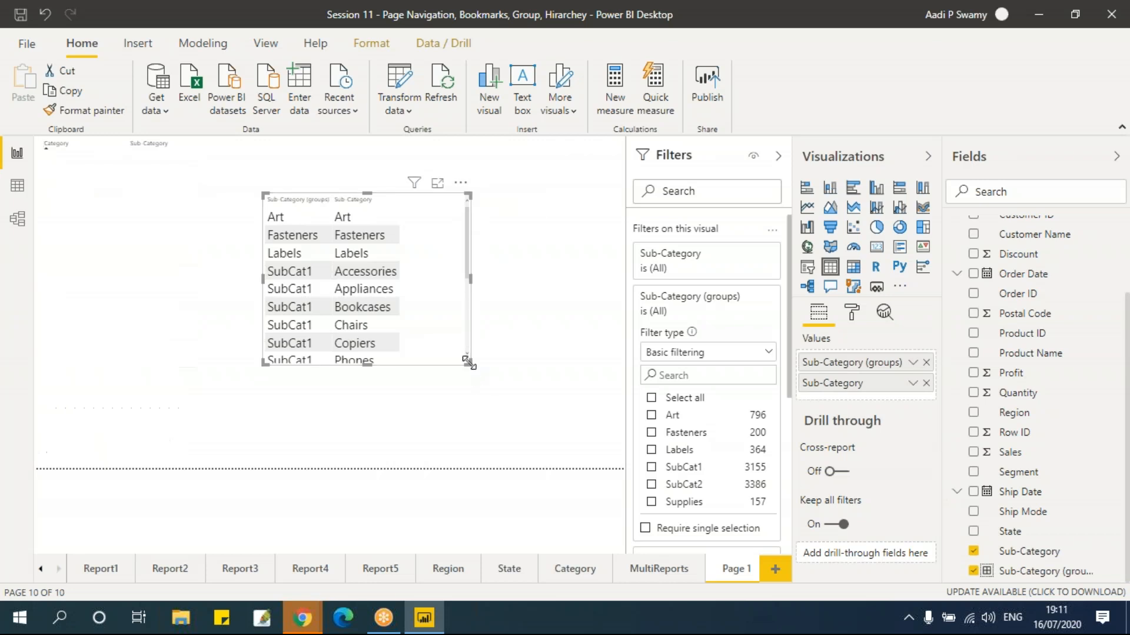
- Enlarge the Sub-Category (groups) table and move it beside the Category table so that all its rows fit
drag(468, 362, 522, 456)
drag(453, 231, 427, 187)
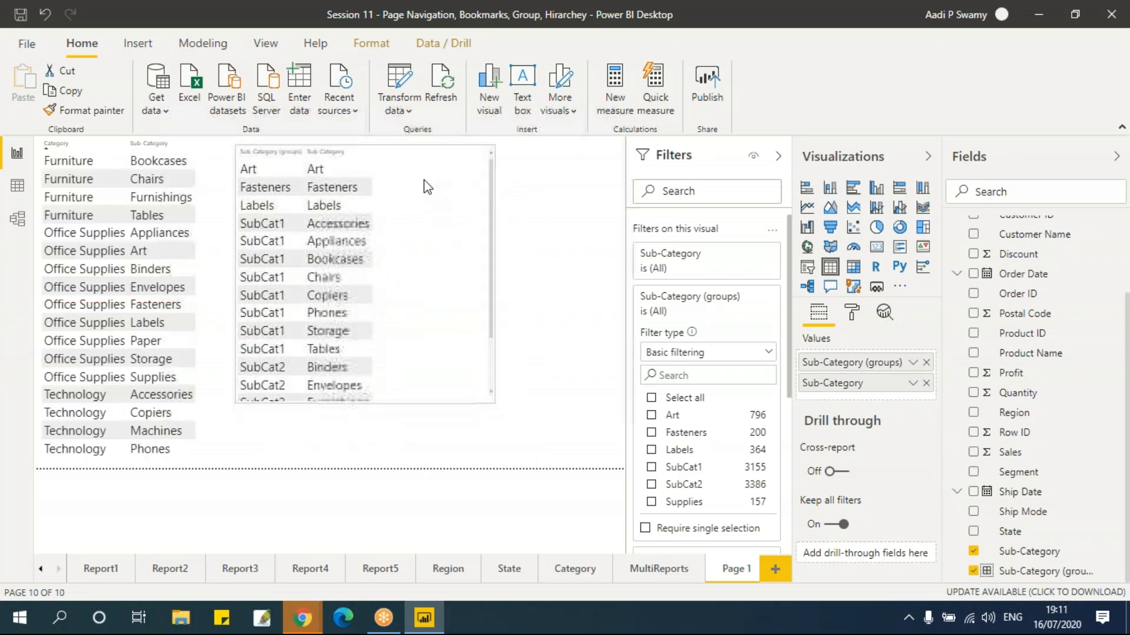
drag(494, 404, 551, 471)
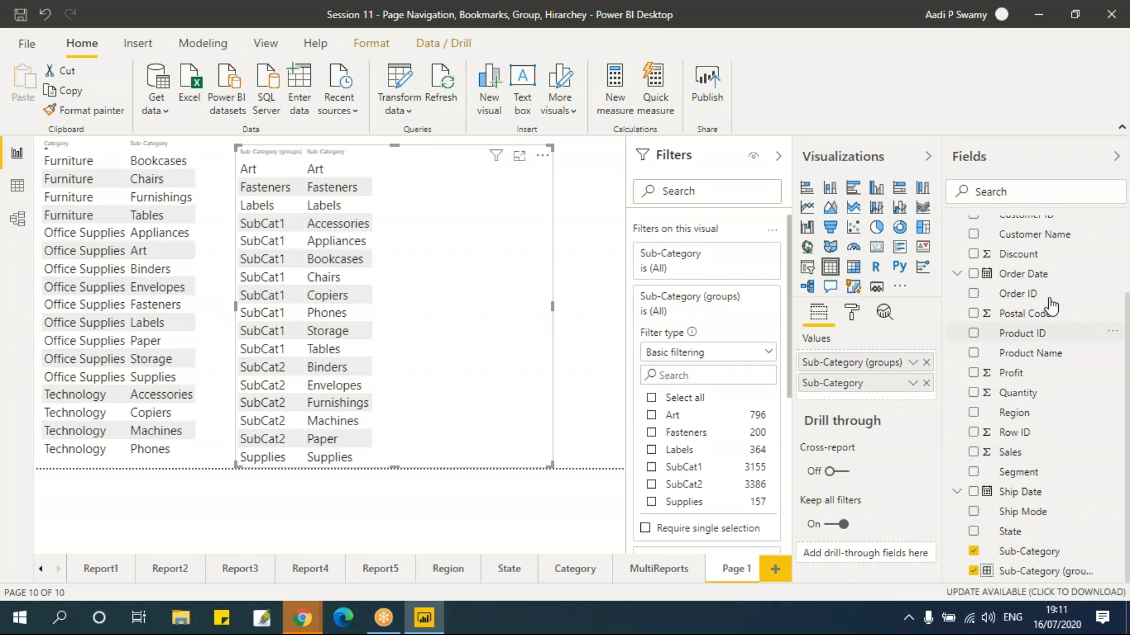
- Add the Category field as the first column of the groups table and nudge the table slightly towards the Category table
scroll(1051, 306, up, 3)
mouse_move(1021, 254)
mouse_down()
mouse_move(917, 384)
mouse_move(855, 362)
mouse_move(865, 365)
mouse_up()
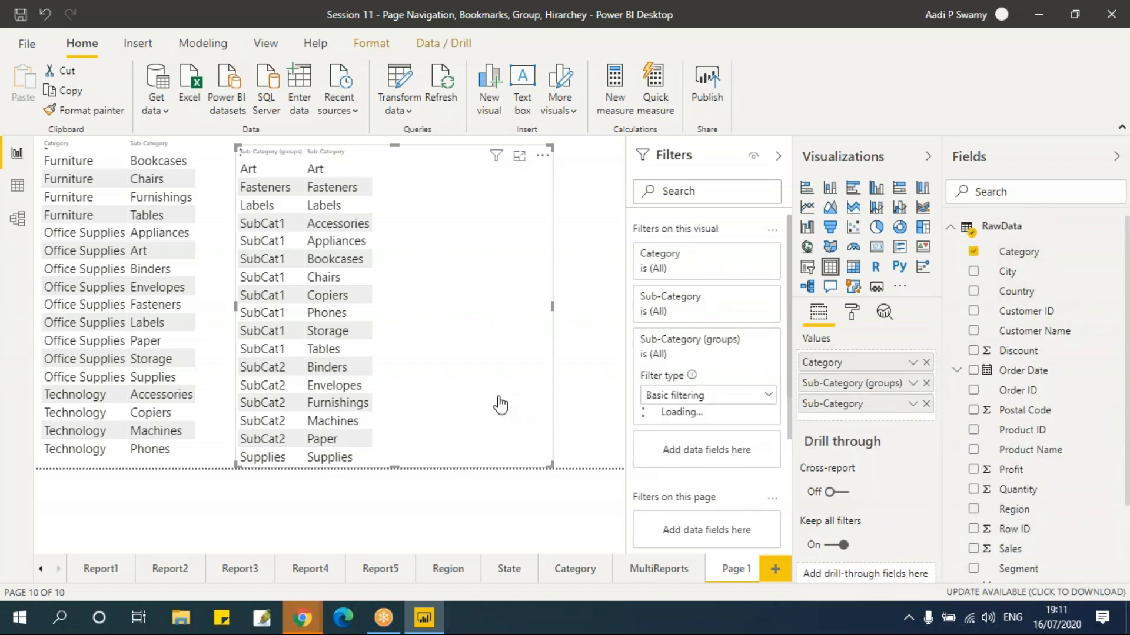
drag(512, 200, 503, 203)
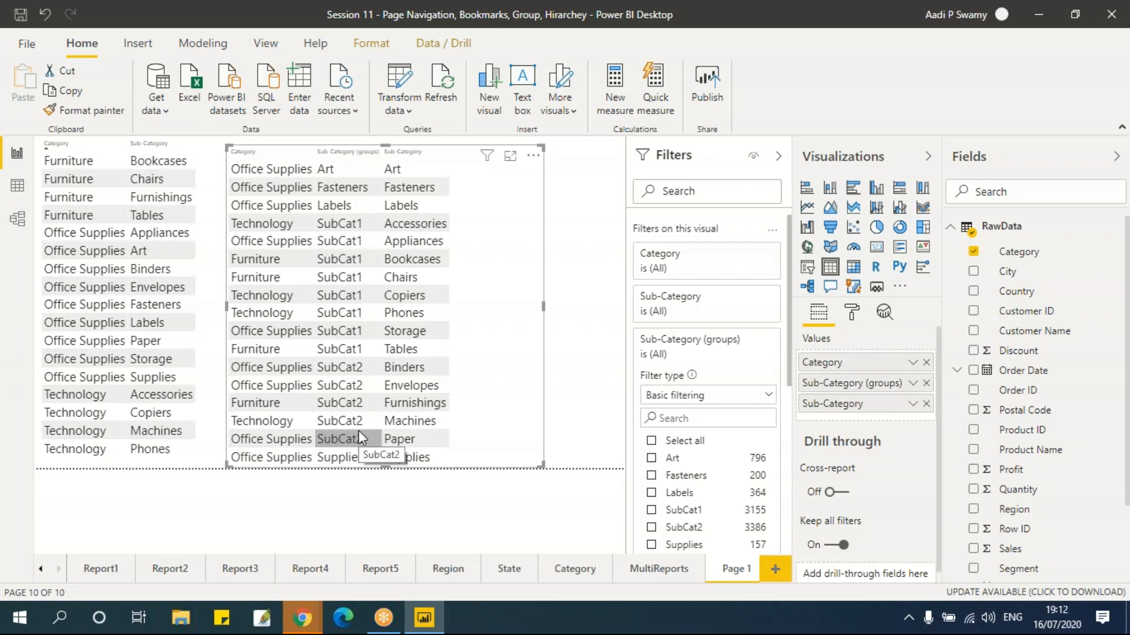
click(515, 300)
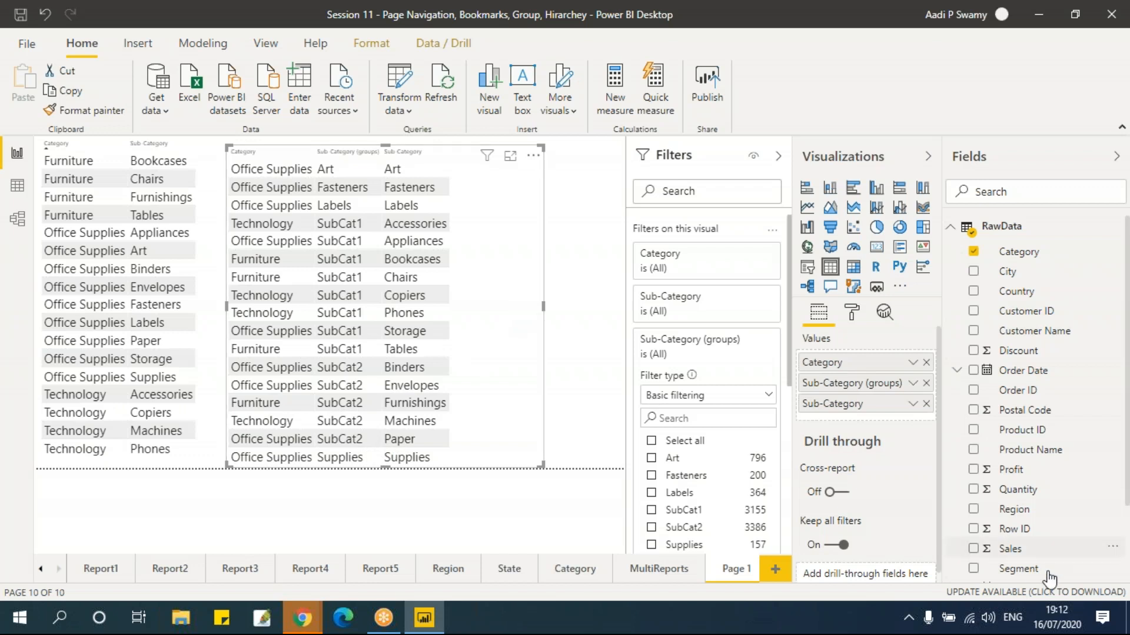
- Edit the Sub-Category (groups) field and ungroup Accessories, Appliances and Bookcases from SubCat1
click(1111, 569)
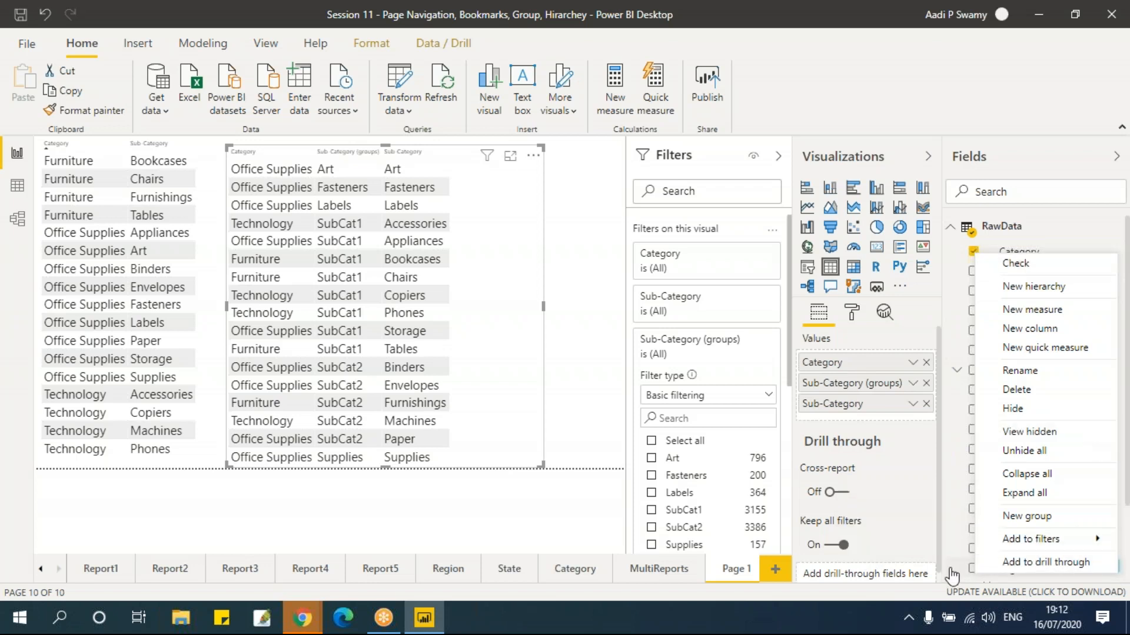
click(592, 507)
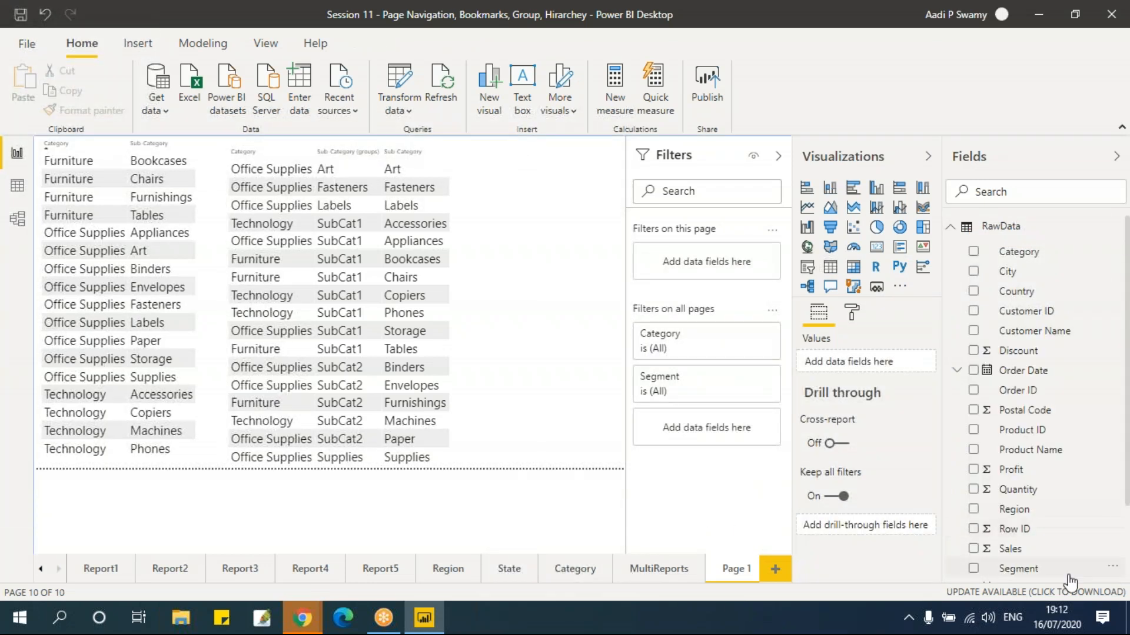
scroll(1127, 568, down, 4)
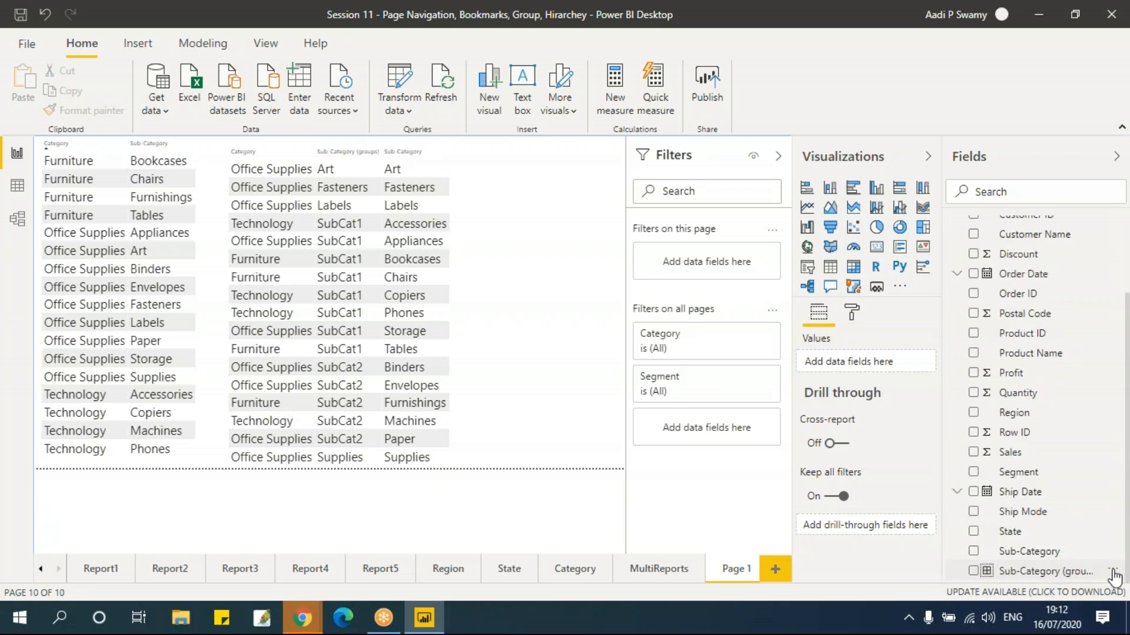
click(1113, 577)
click(1048, 520)
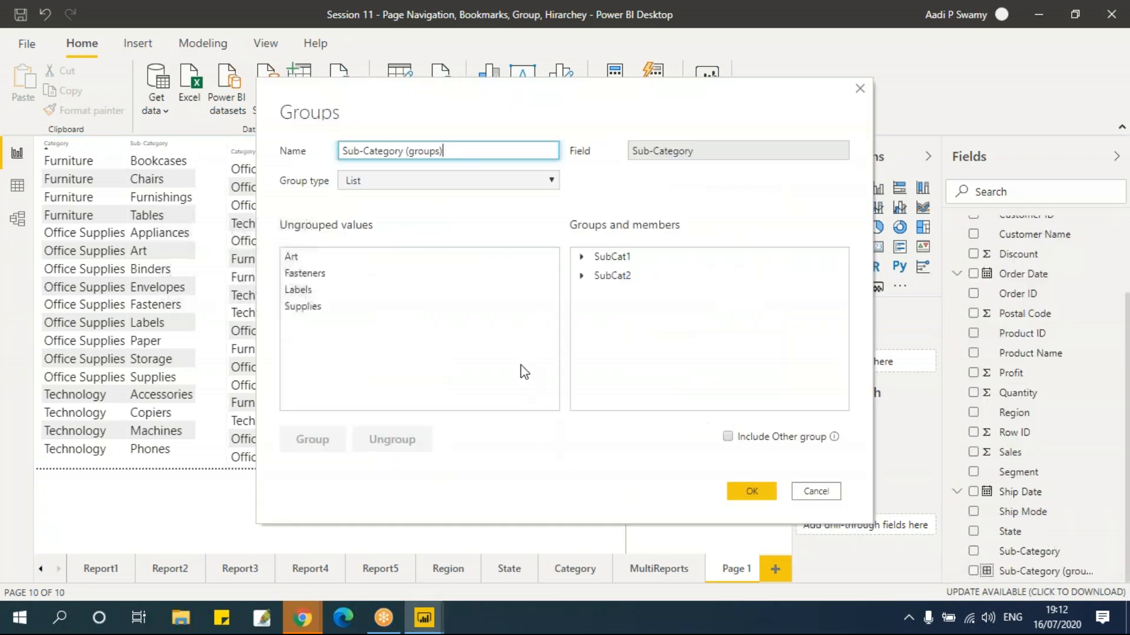
click(581, 256)
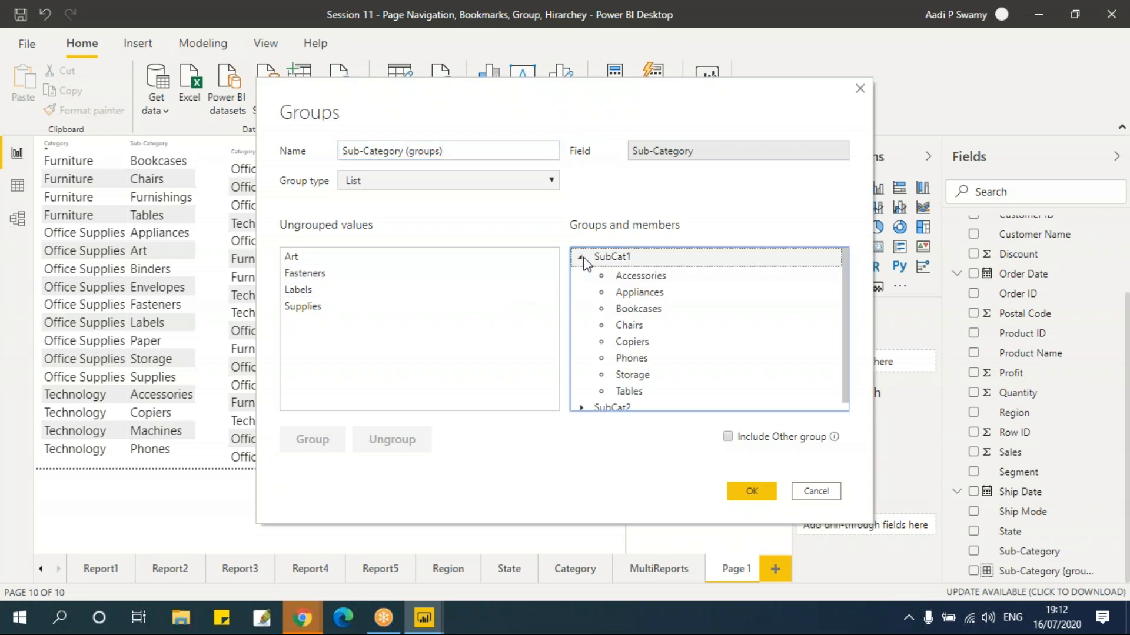
click(650, 277)
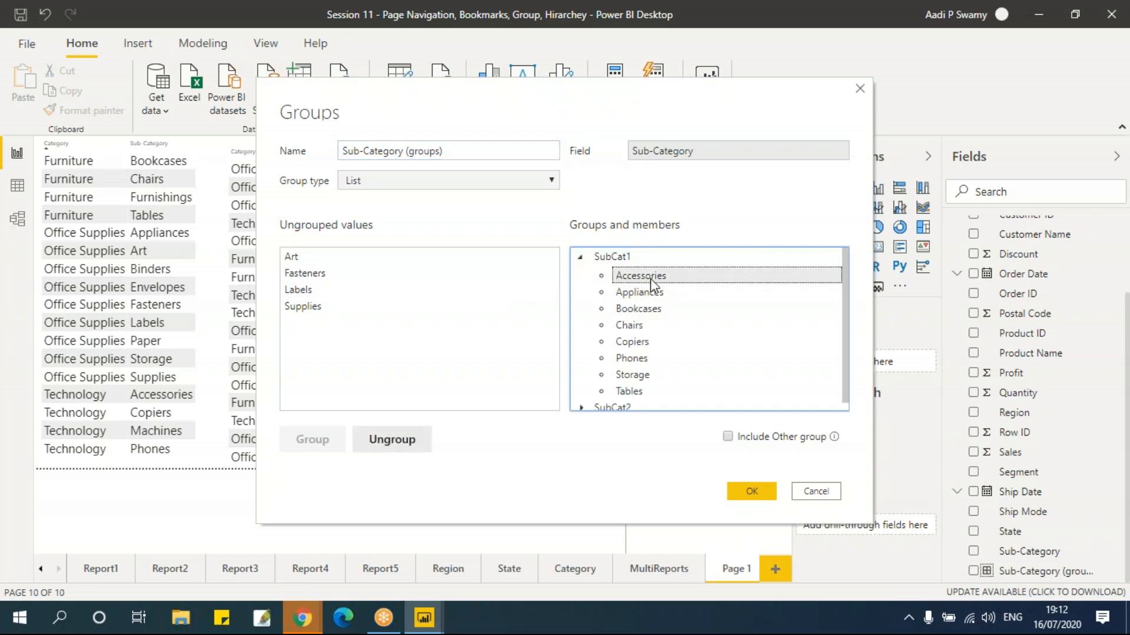
shift+click(656, 312)
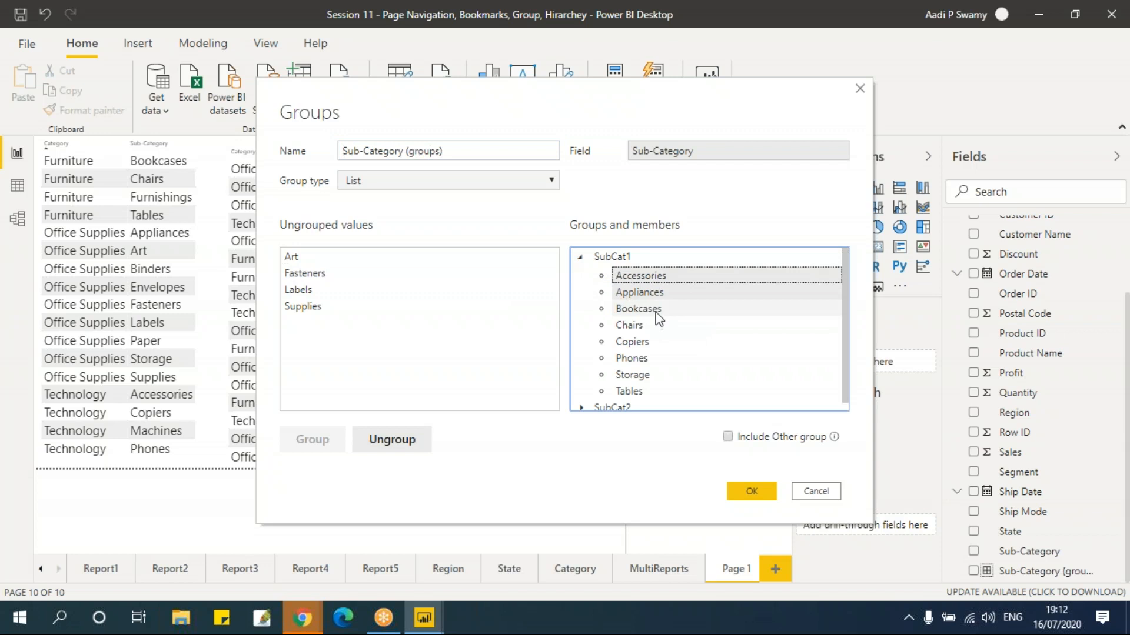
click(402, 450)
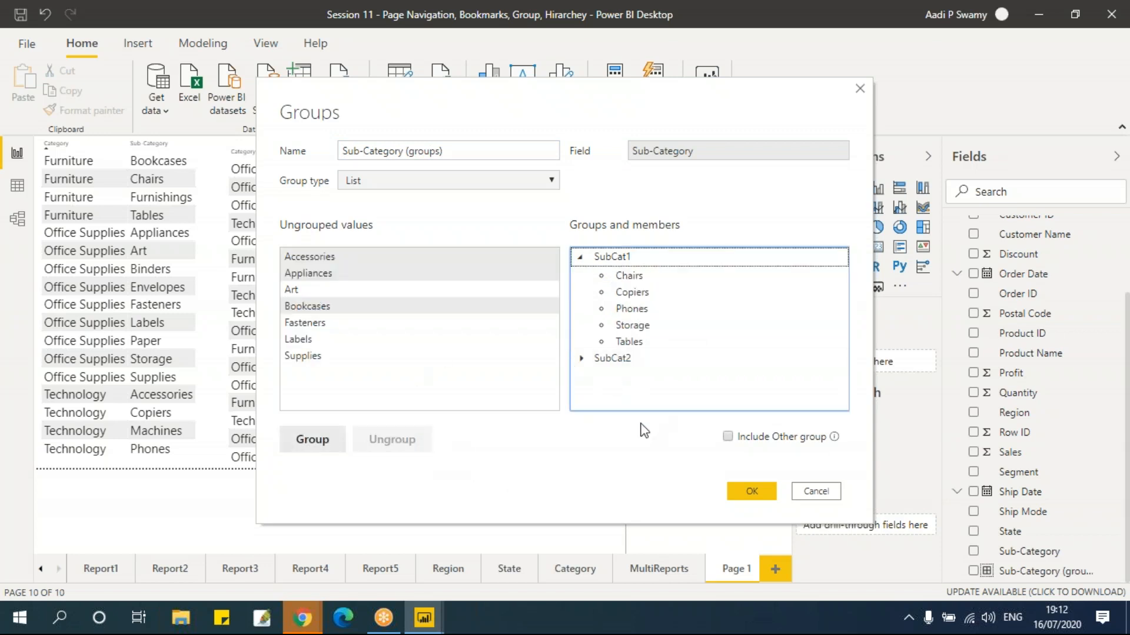
- Ungroup the entire SubCat2 group and apply the group changes
drag(428, 106, 664, 150)
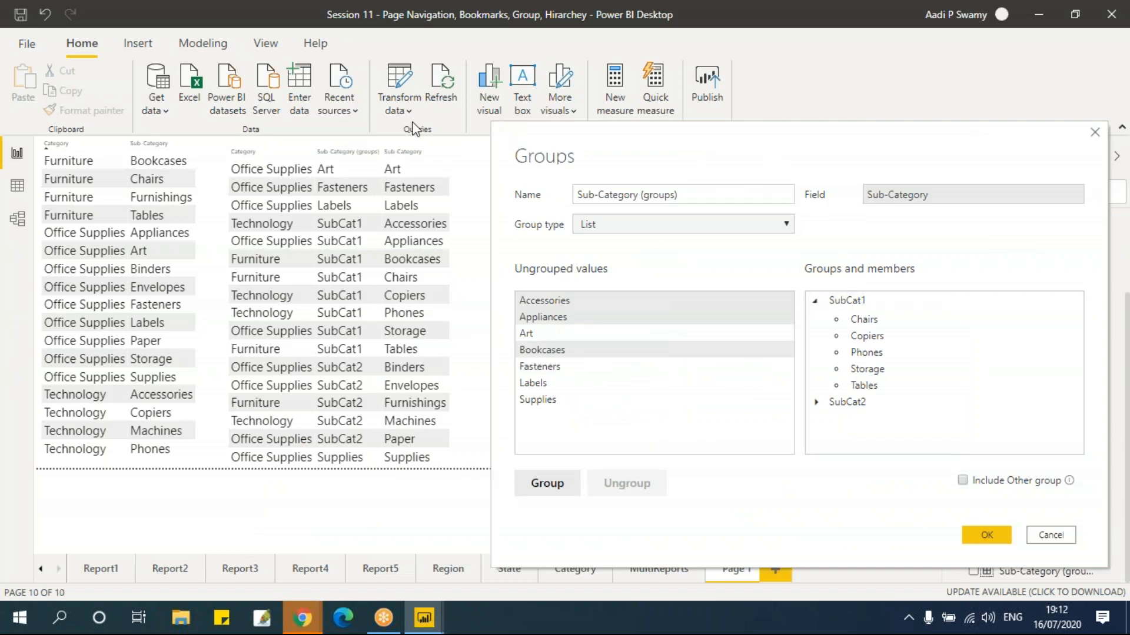
drag(958, 152, 664, 110)
click(552, 360)
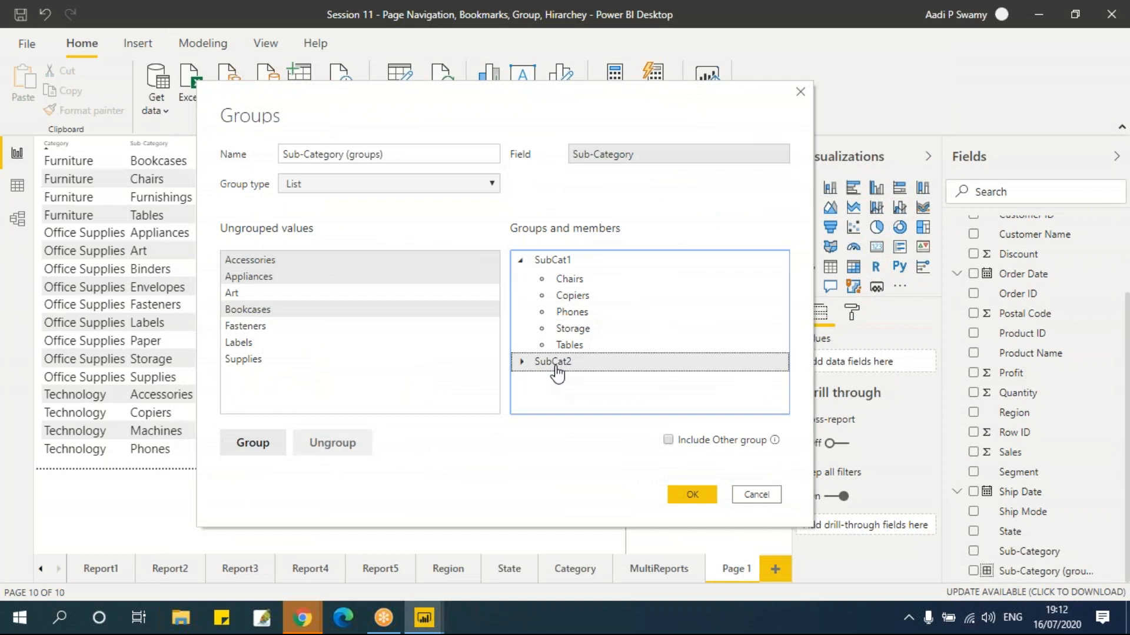
click(347, 447)
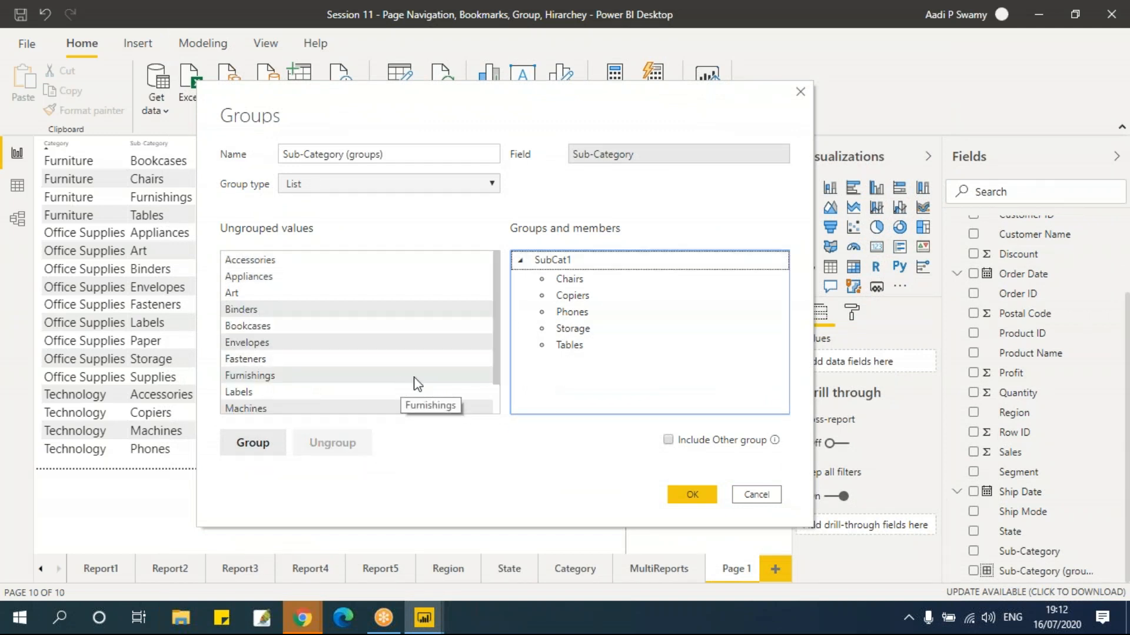
click(676, 497)
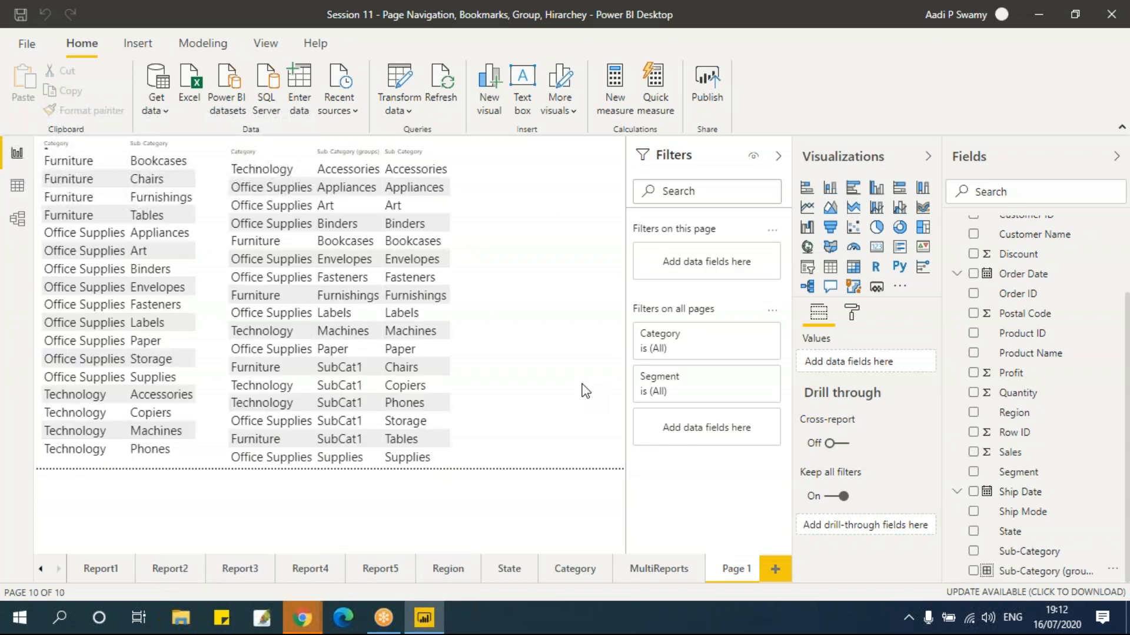
- Add a new report page and start a new group on the Sales field
click(780, 574)
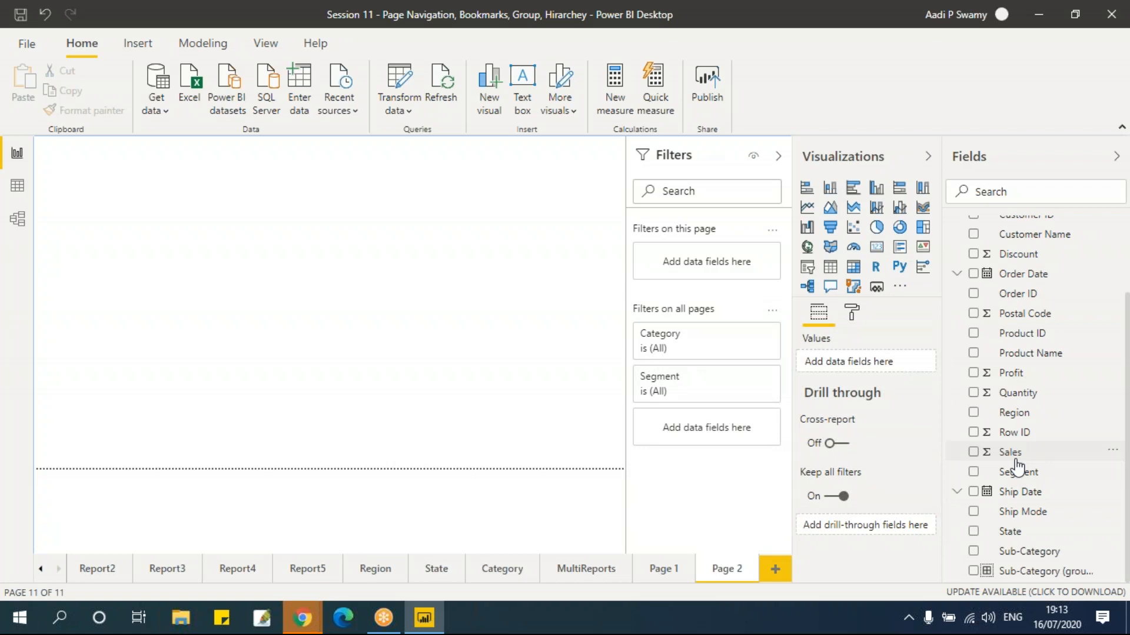
click(1113, 457)
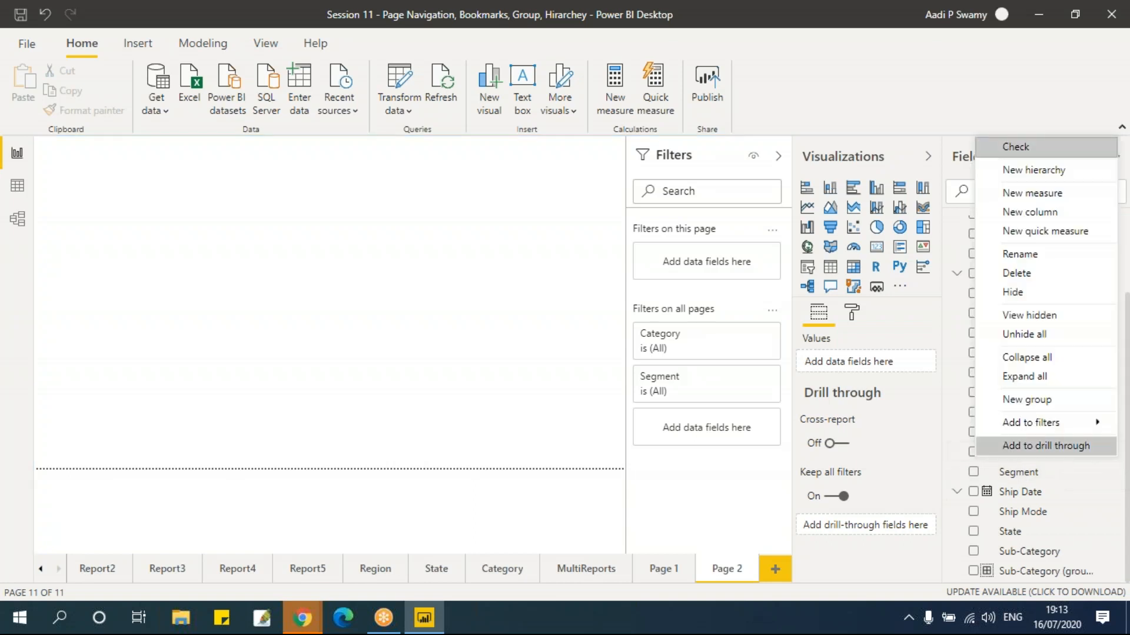
click(1064, 397)
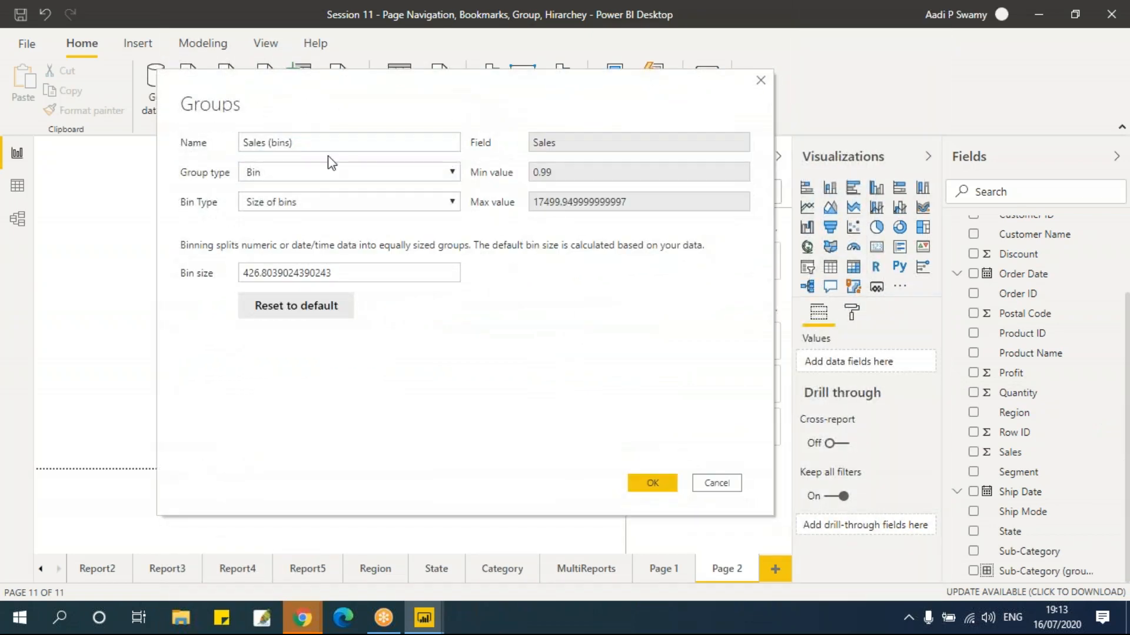
click(312, 175)
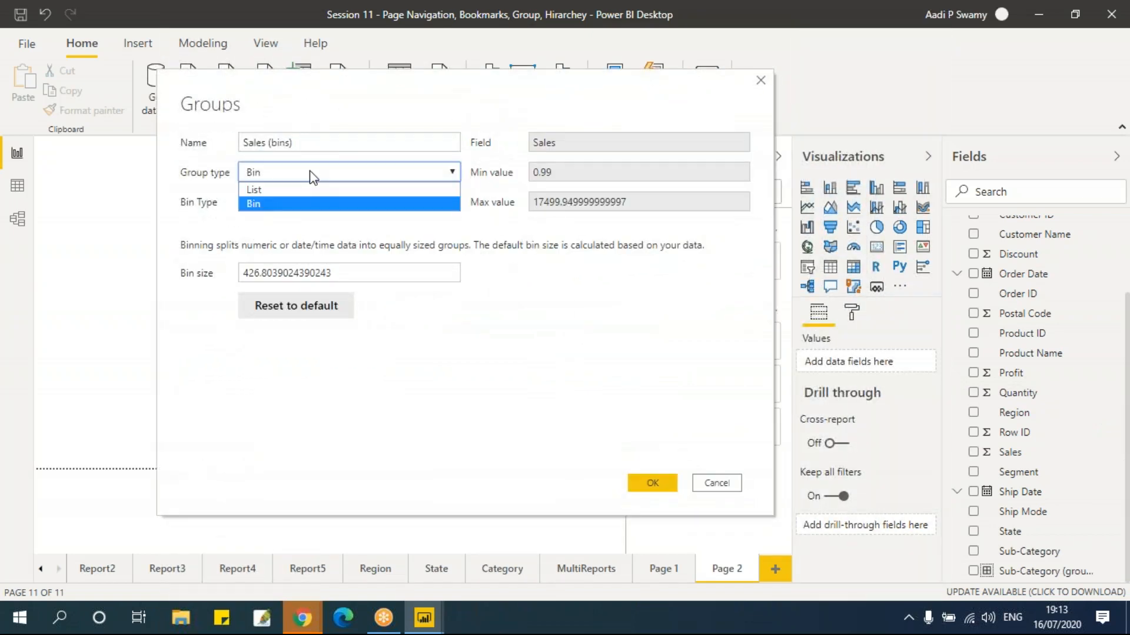
click(312, 177)
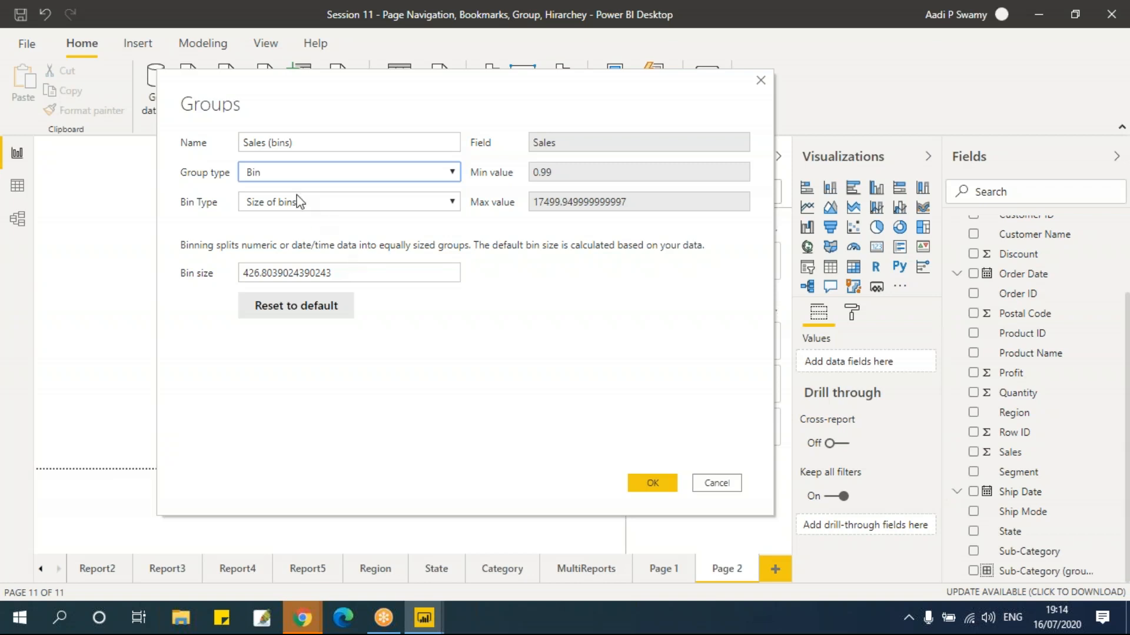
click(314, 143)
drag(313, 143, 234, 136)
click(313, 143)
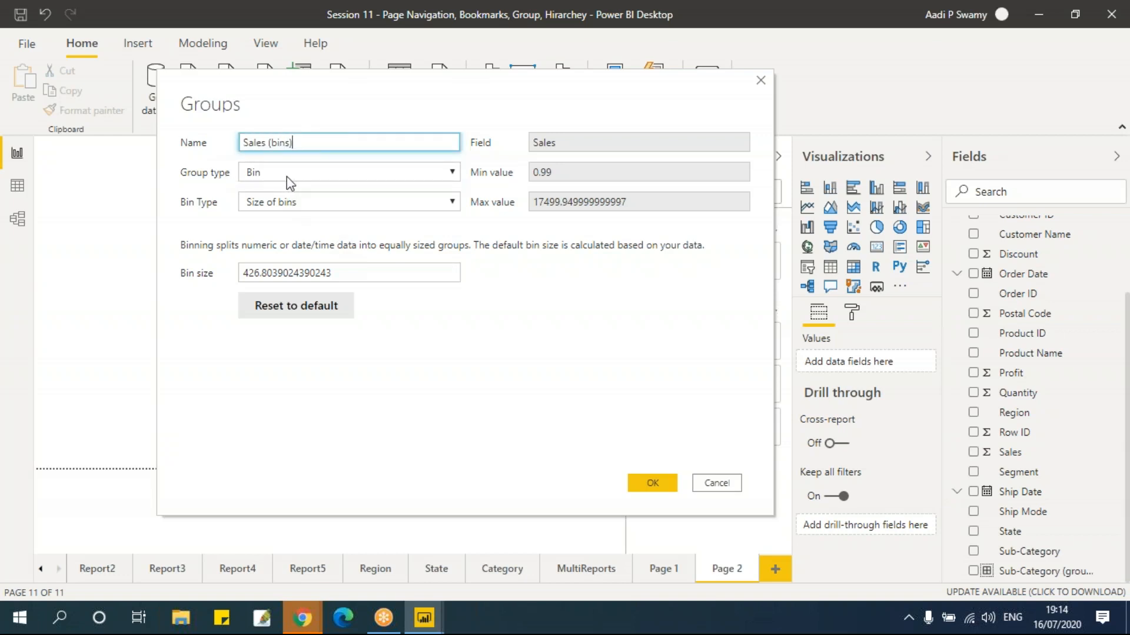
- Switch the Sales group type to List to view its individual values, and return it to Bin
click(308, 175)
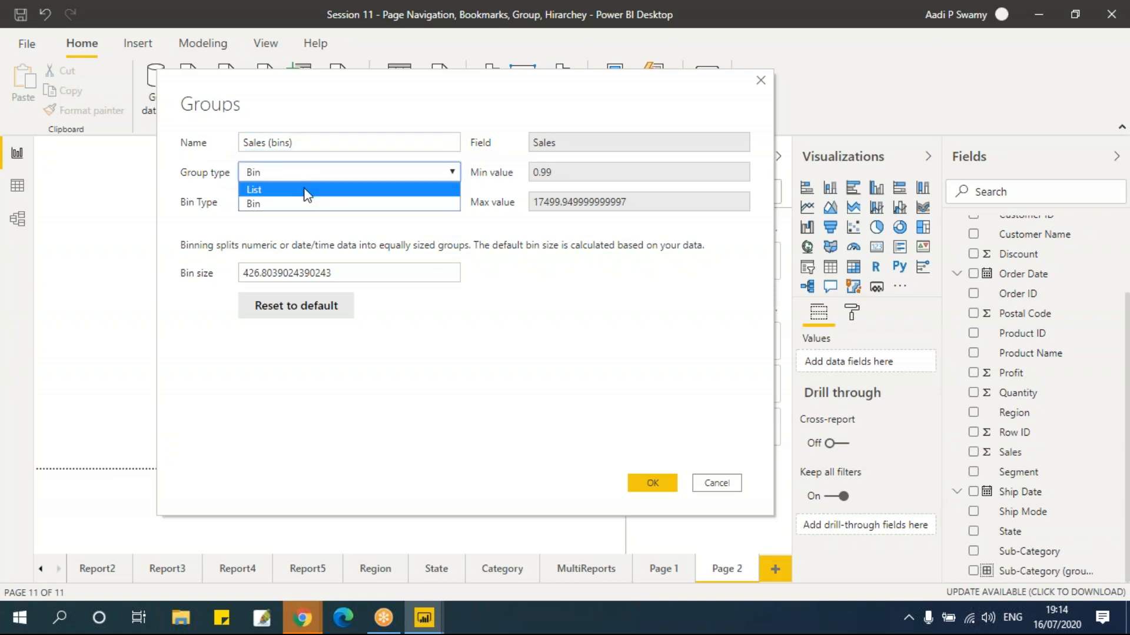
click(307, 191)
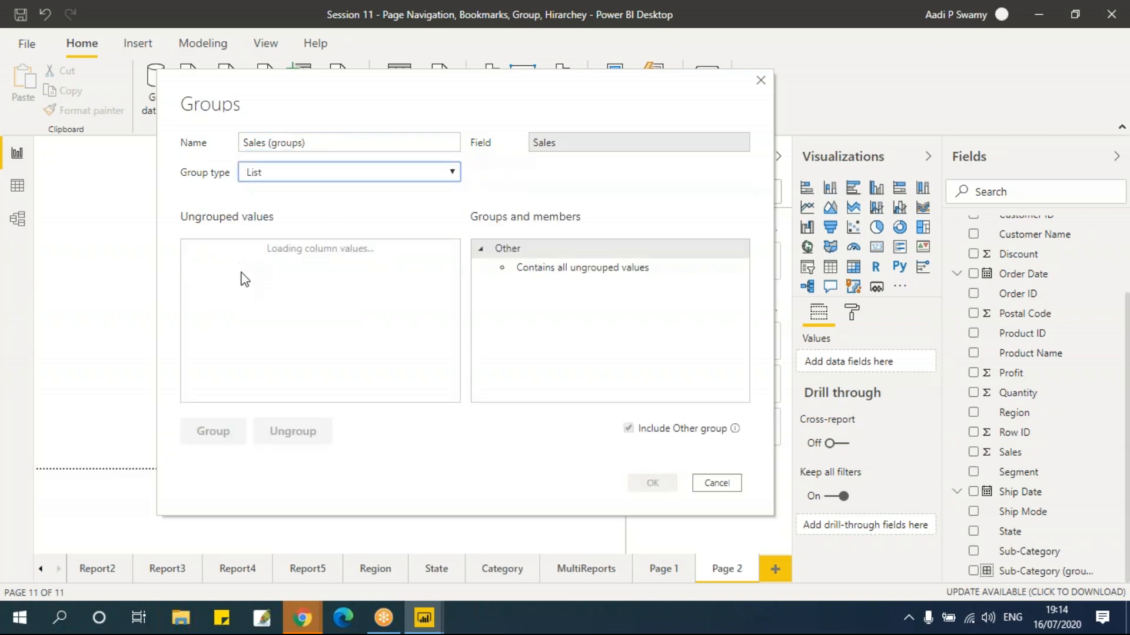
mouse_move(456, 246)
mouse_down()
mouse_move(461, 401)
mouse_move(462, 246)
mouse_up()
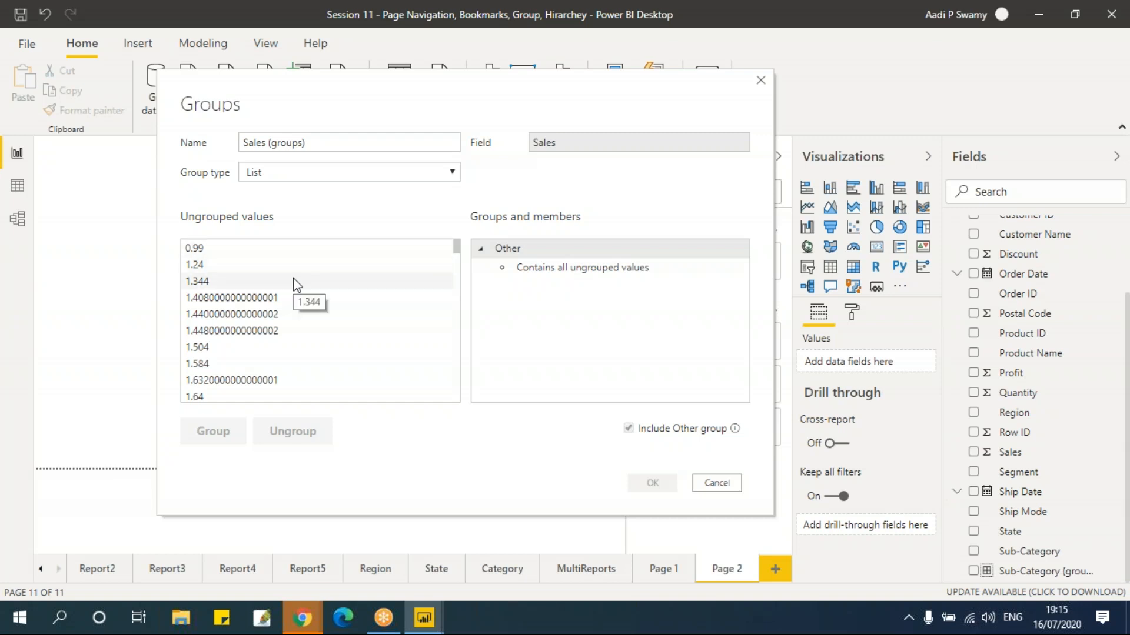
click(281, 171)
click(280, 203)
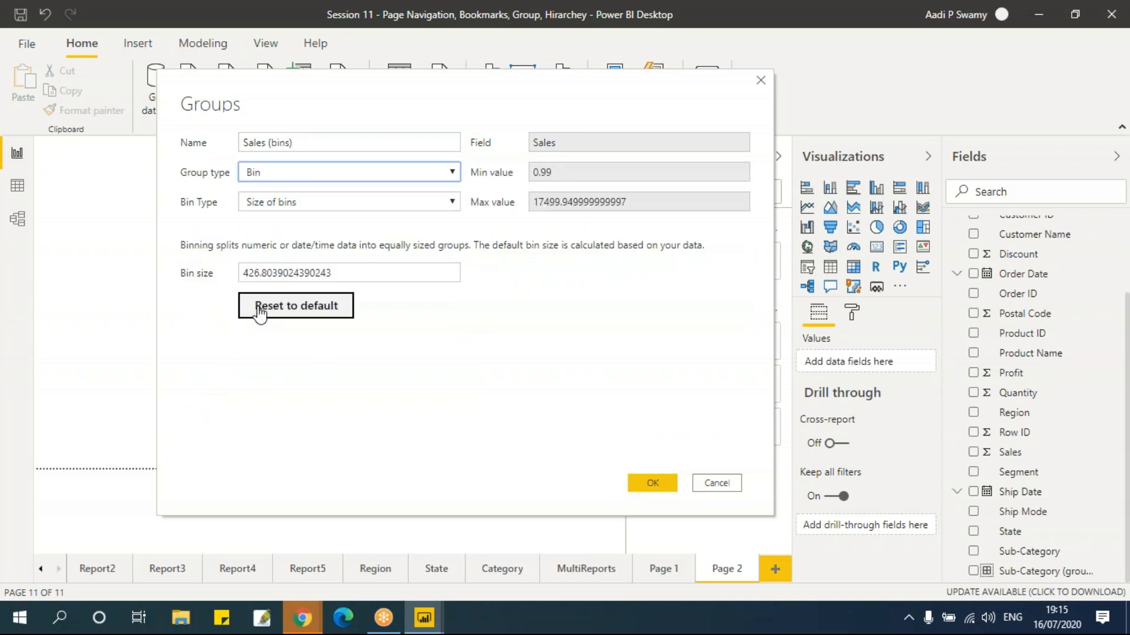
- Compare the Size of bins and Number of bins types for the Sales bins
click(287, 202)
click(288, 231)
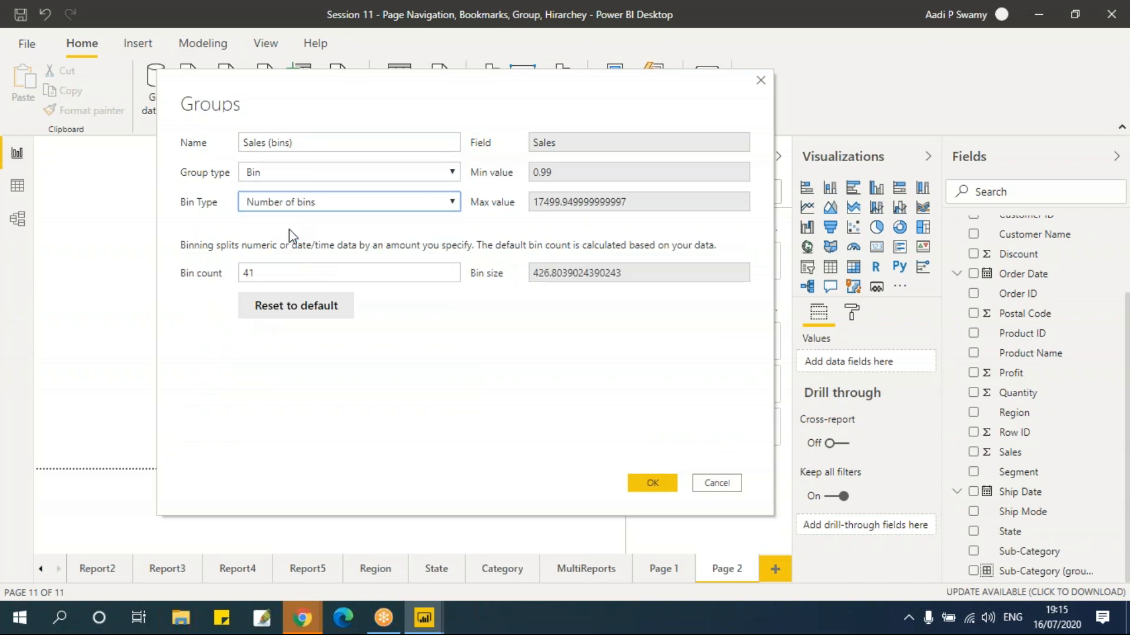
click(297, 204)
click(296, 219)
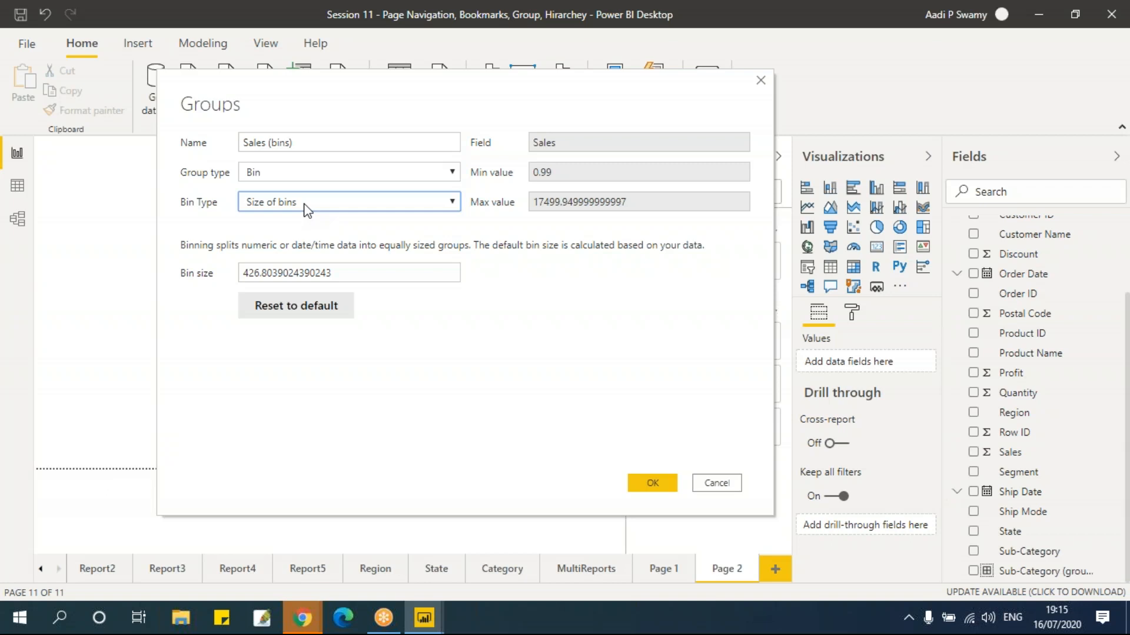
click(305, 209)
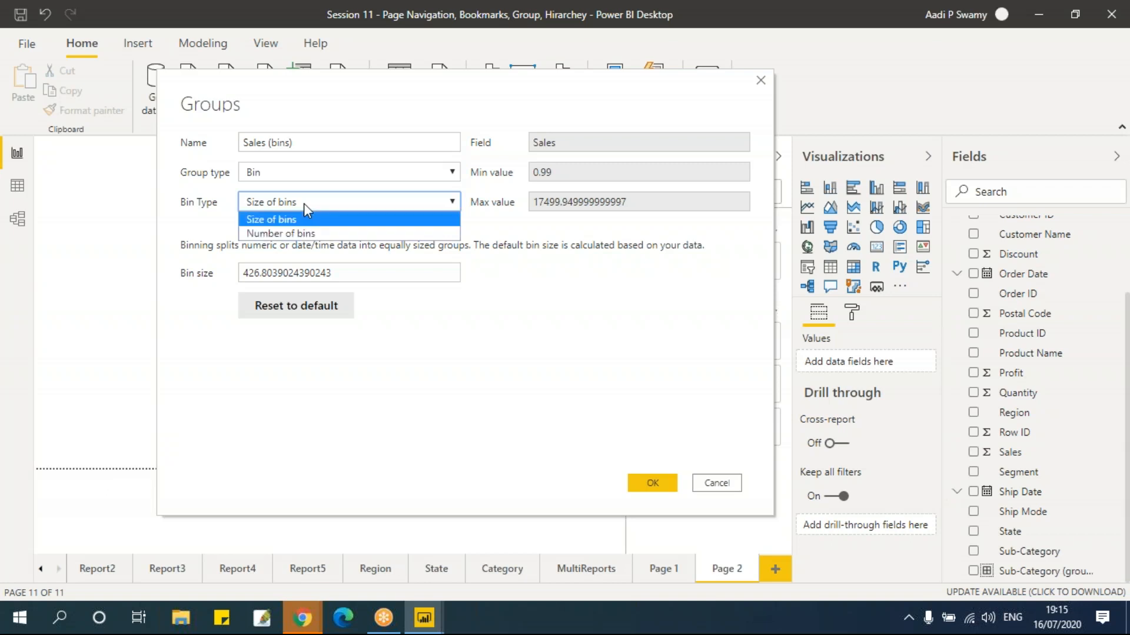
click(303, 232)
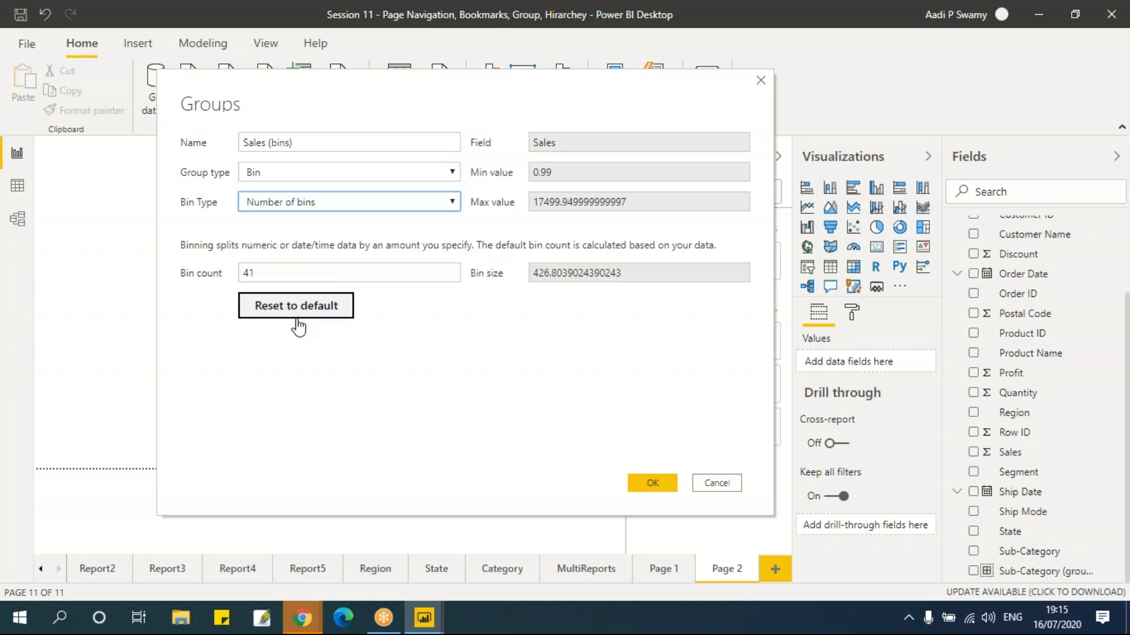
click(269, 272)
- Create the Sales bins with the Size of bins type and a bin size of 500
click(305, 207)
click(304, 220)
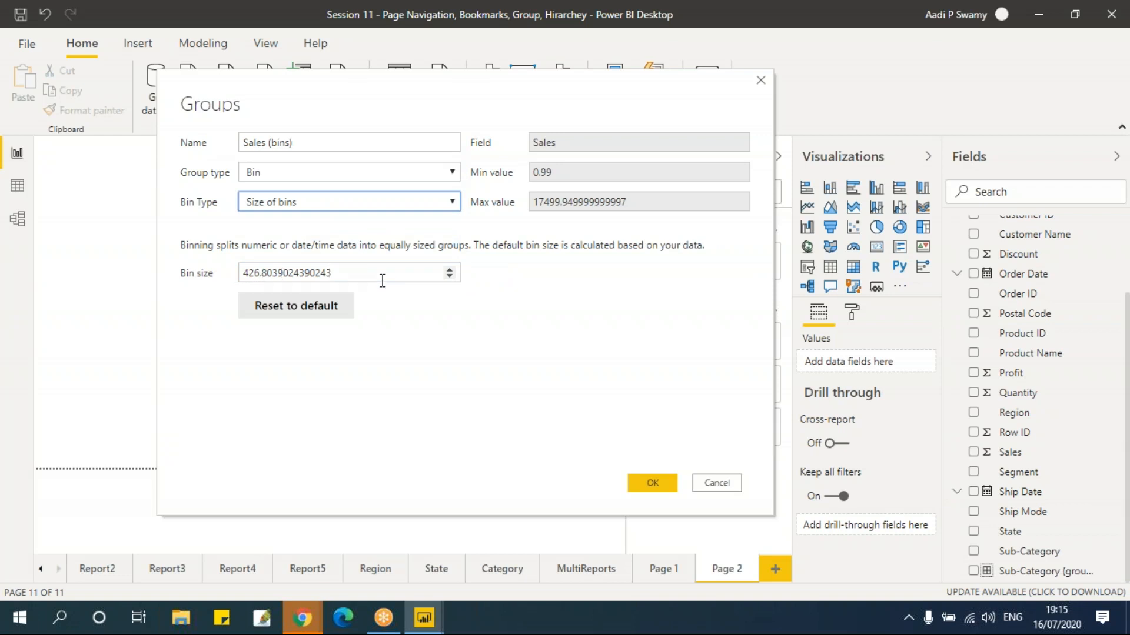
drag(385, 281, 180, 274)
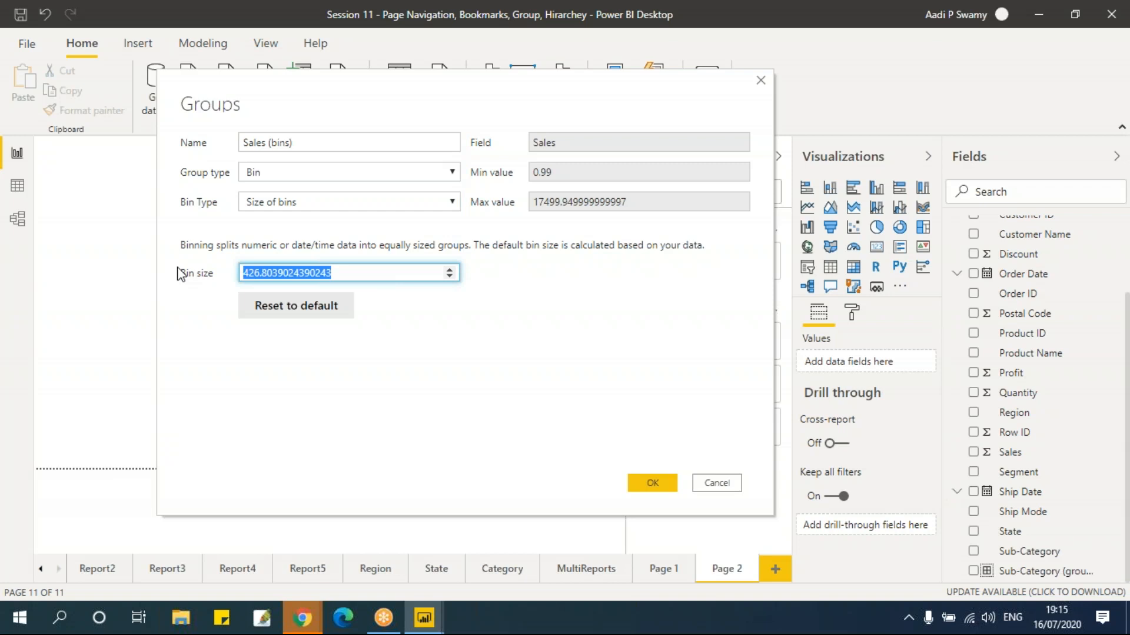
text(5000)
key(BackSpace)
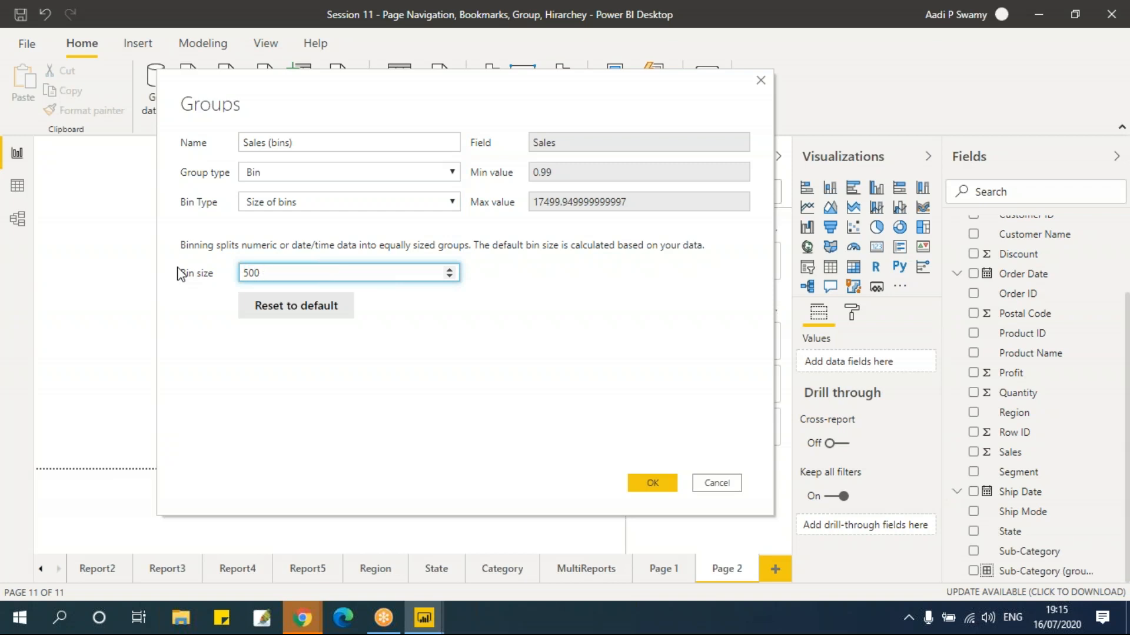
click(658, 486)
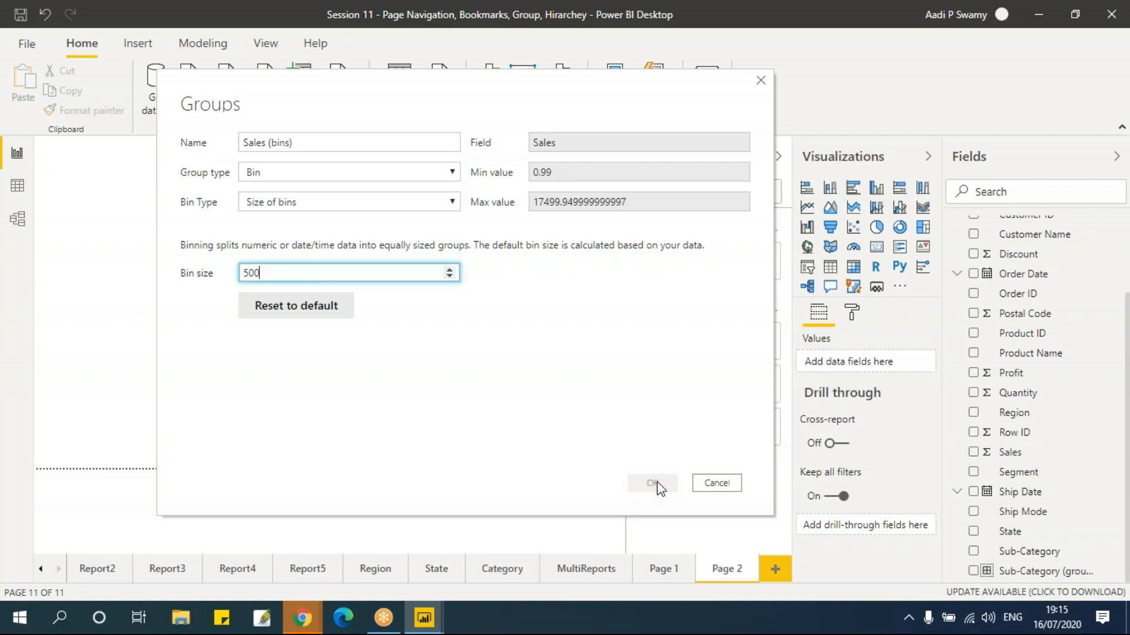
click(705, 471)
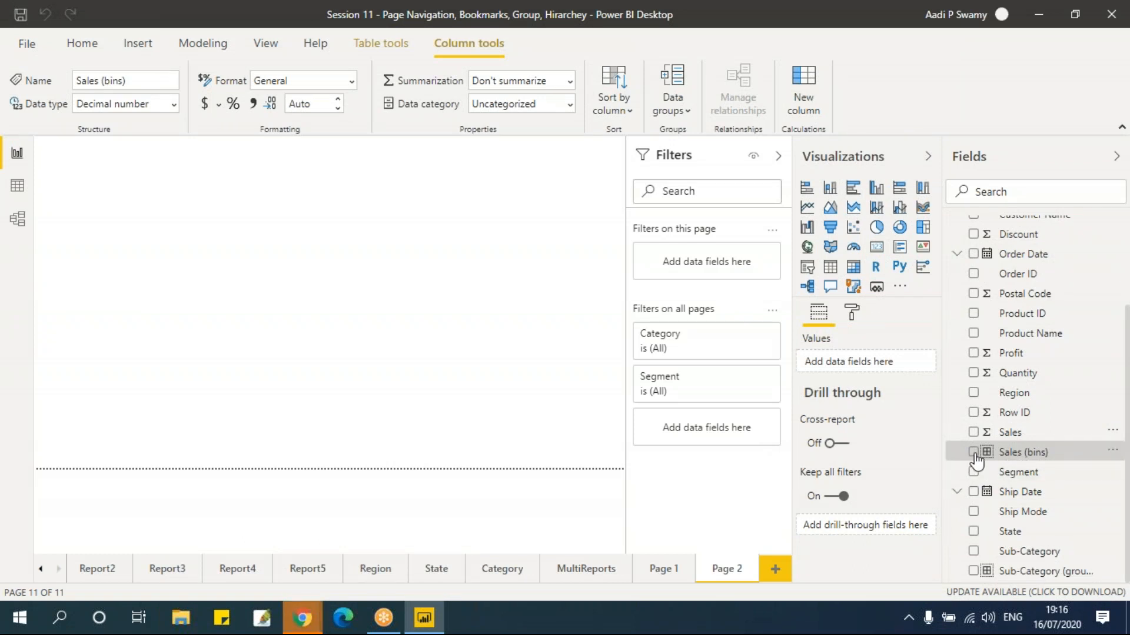
- Add a column chart of Sales by Sales (bins) and widen it across most of the page
drag(819, 474, 103, 227)
drag(166, 263, 430, 407)
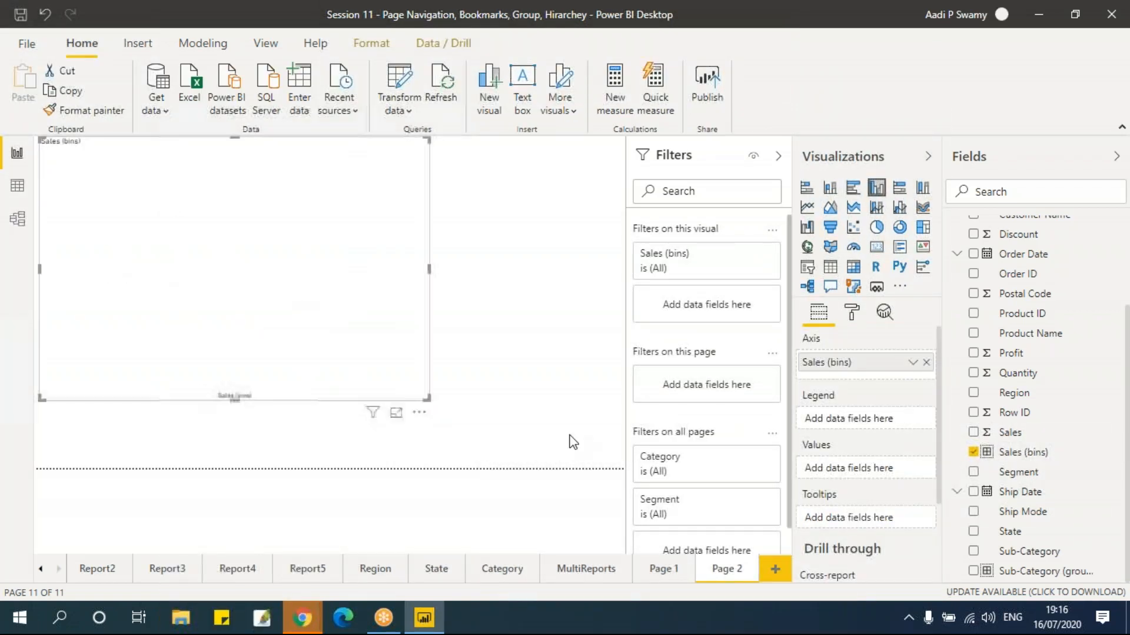
click(973, 433)
drag(430, 275, 613, 286)
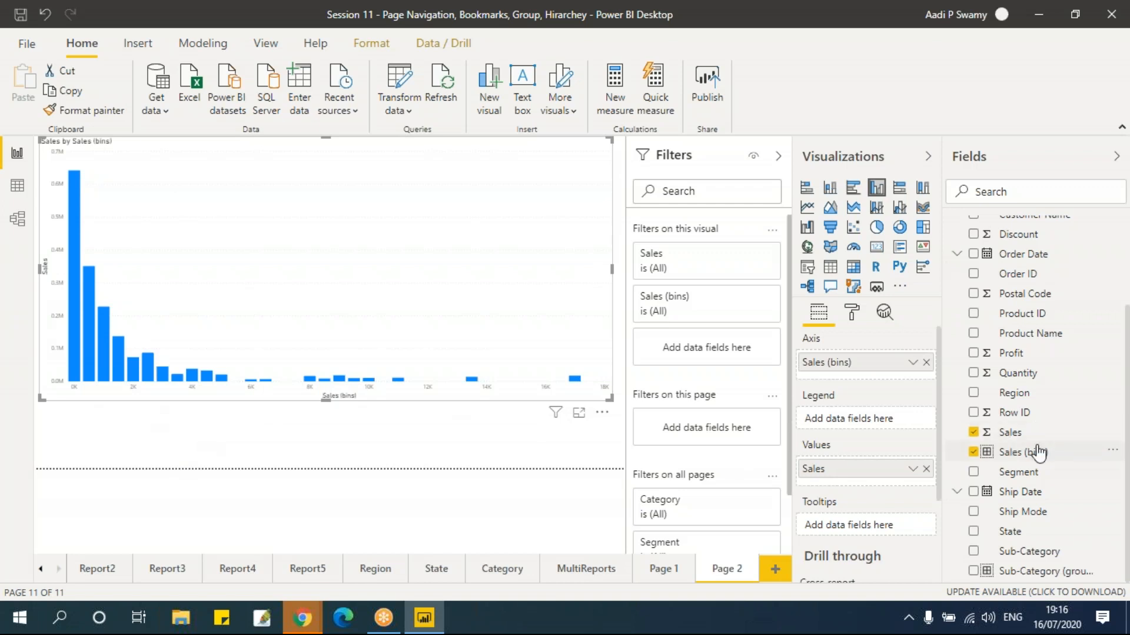
- Edit the Sales (bins) group and set its bin size to 1000
click(1111, 452)
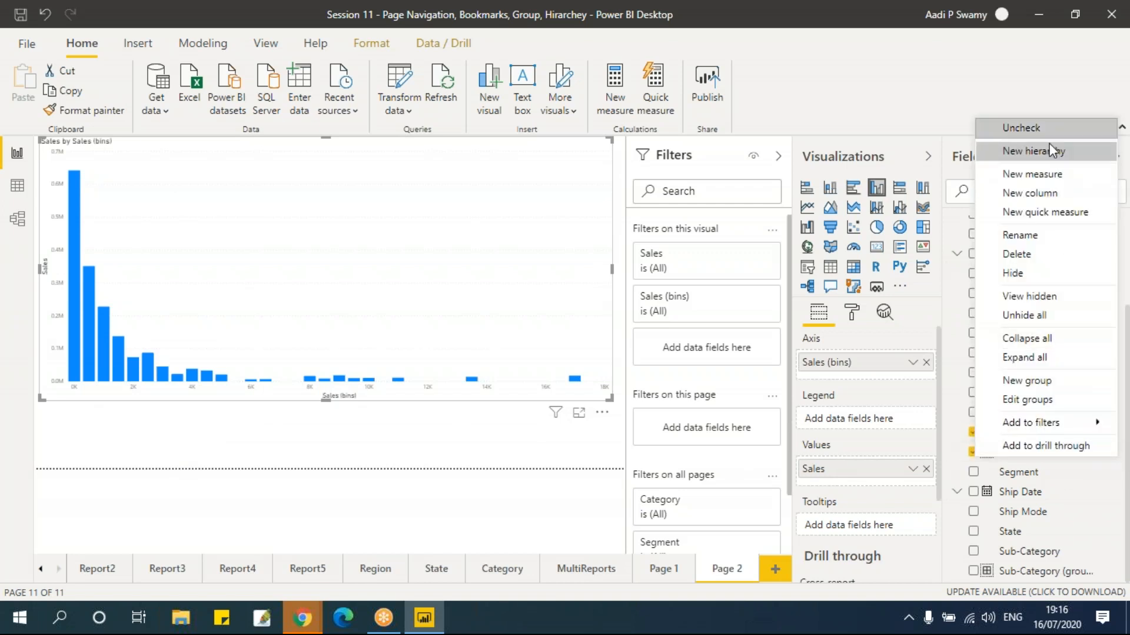
click(1041, 401)
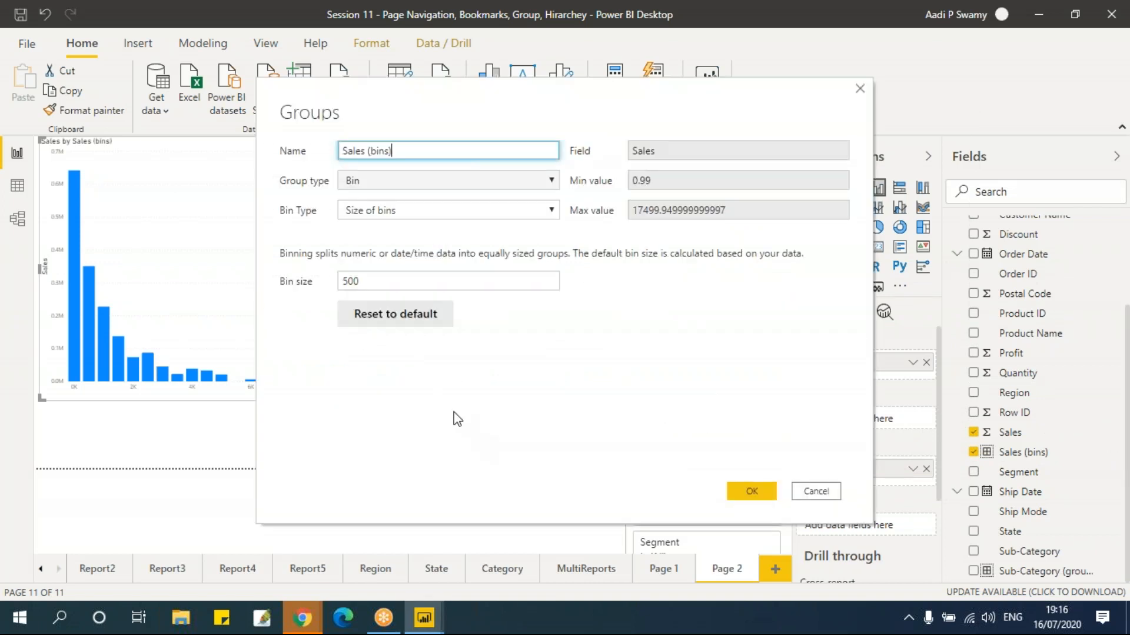
drag(373, 281, 304, 281)
text(1000)
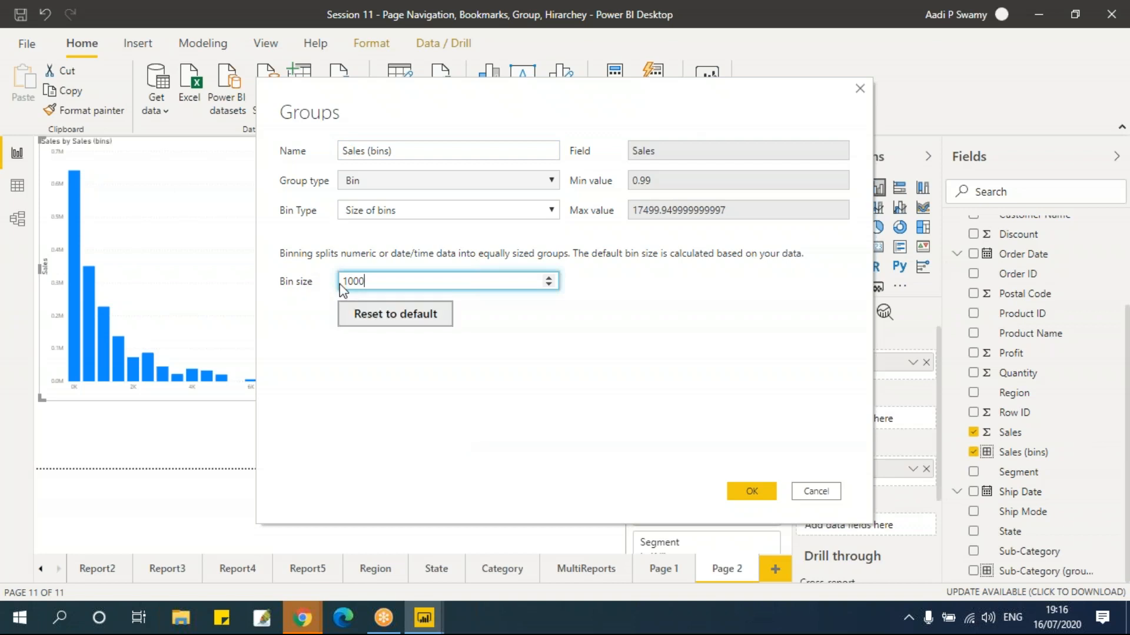
click(749, 491)
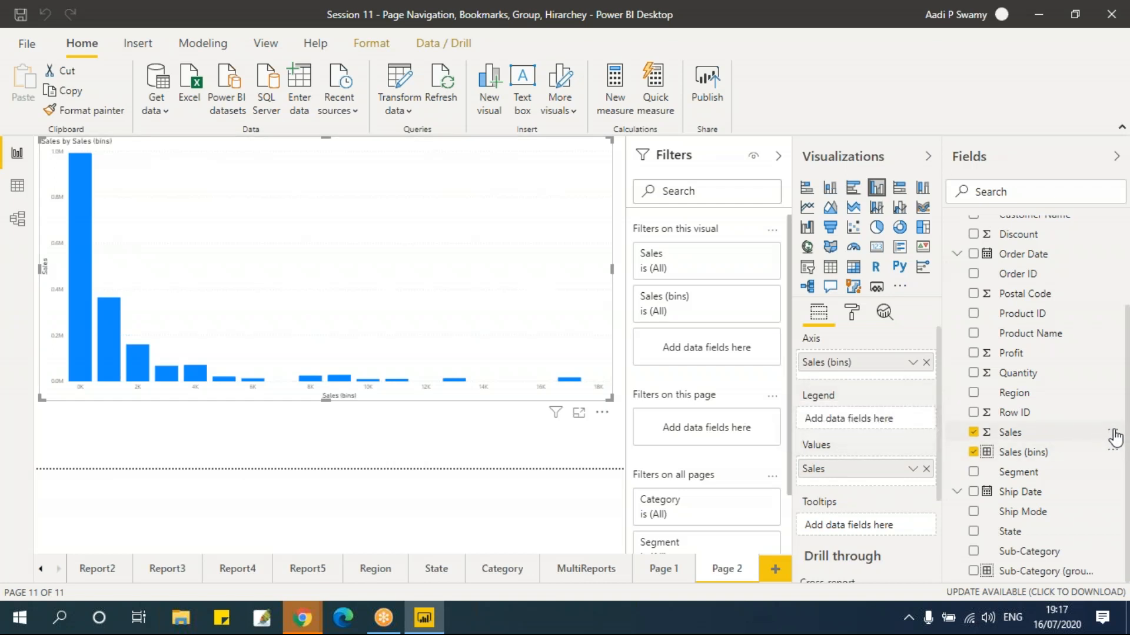
- Create a second group on Sales using the Number of bins type, trying bin counts of 20 and 10 and applying 5
click(1114, 435)
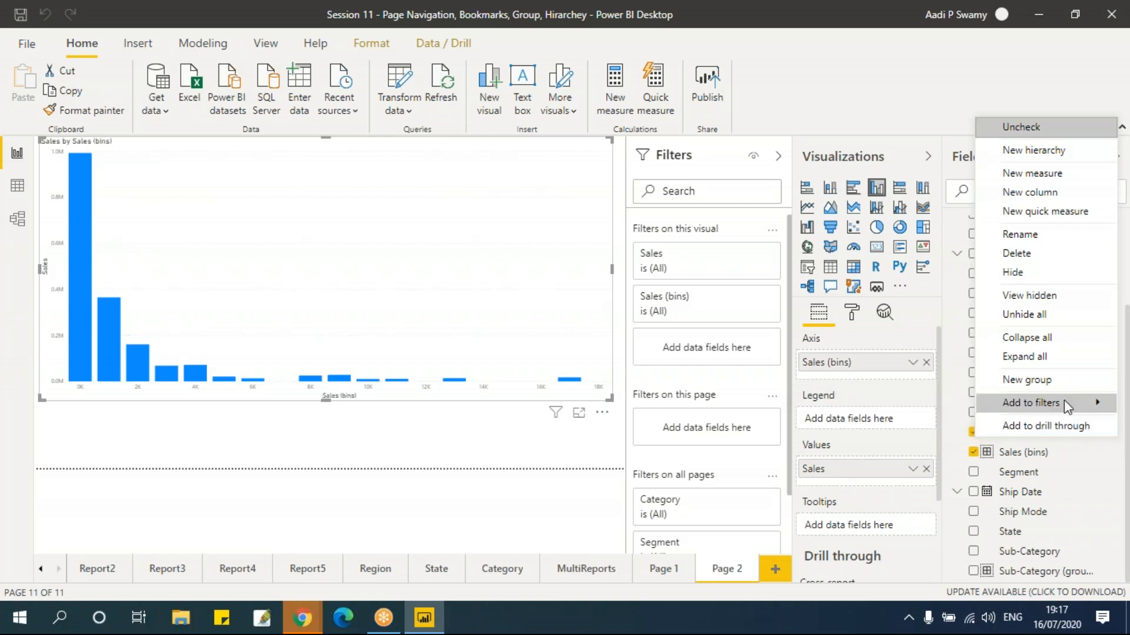
click(1059, 382)
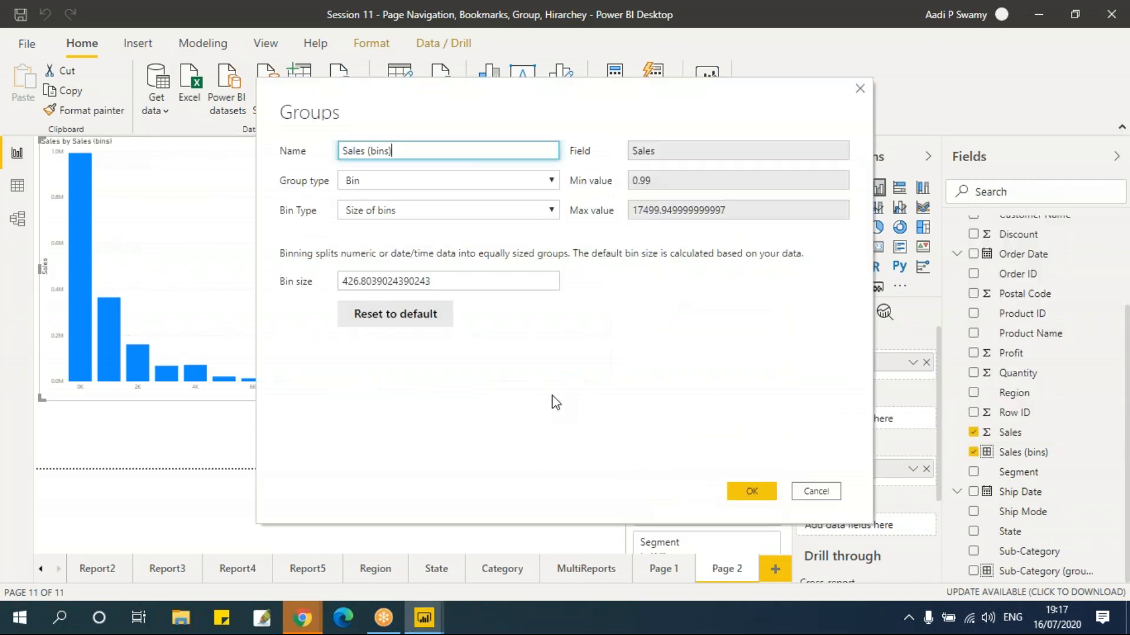
click(395, 210)
click(399, 241)
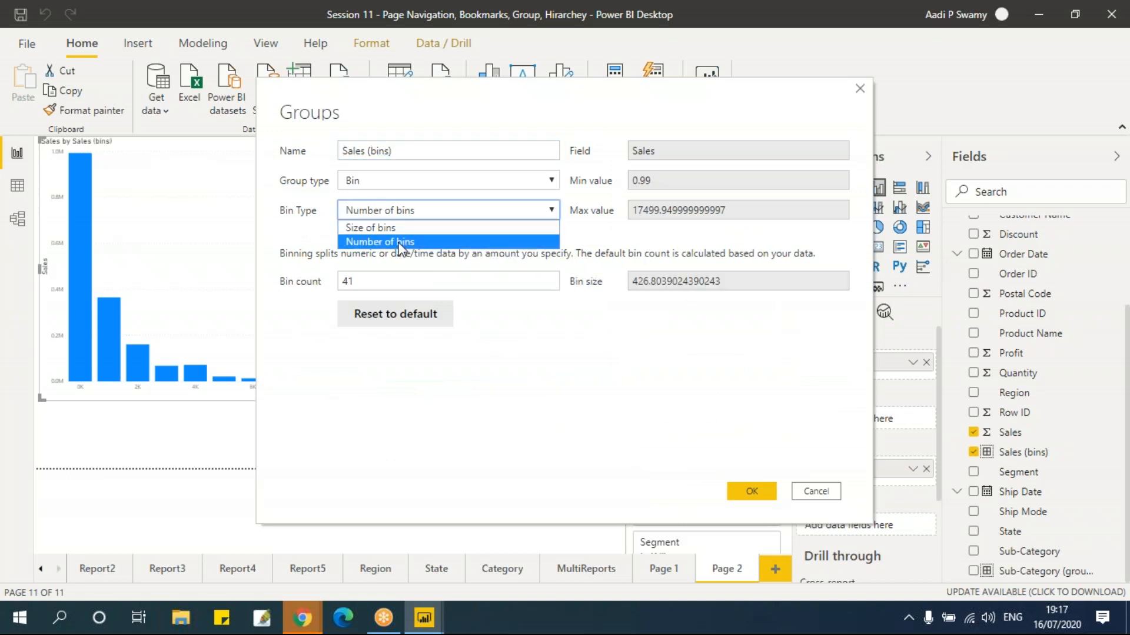
key(Tab)
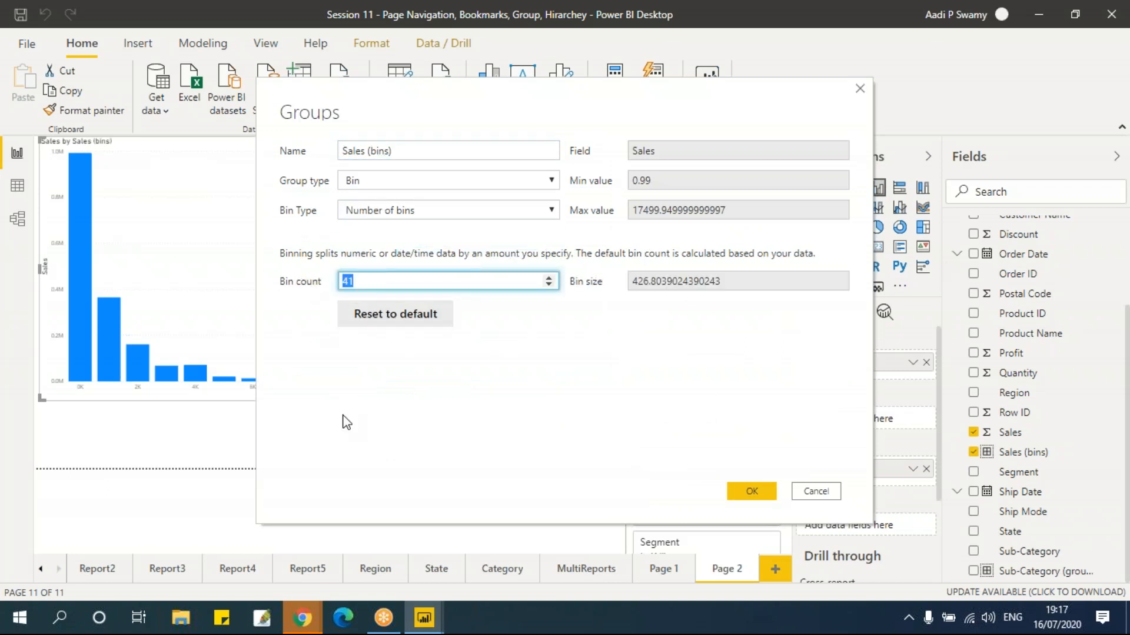
text(20)
drag(395, 285, 240, 268)
text(10)
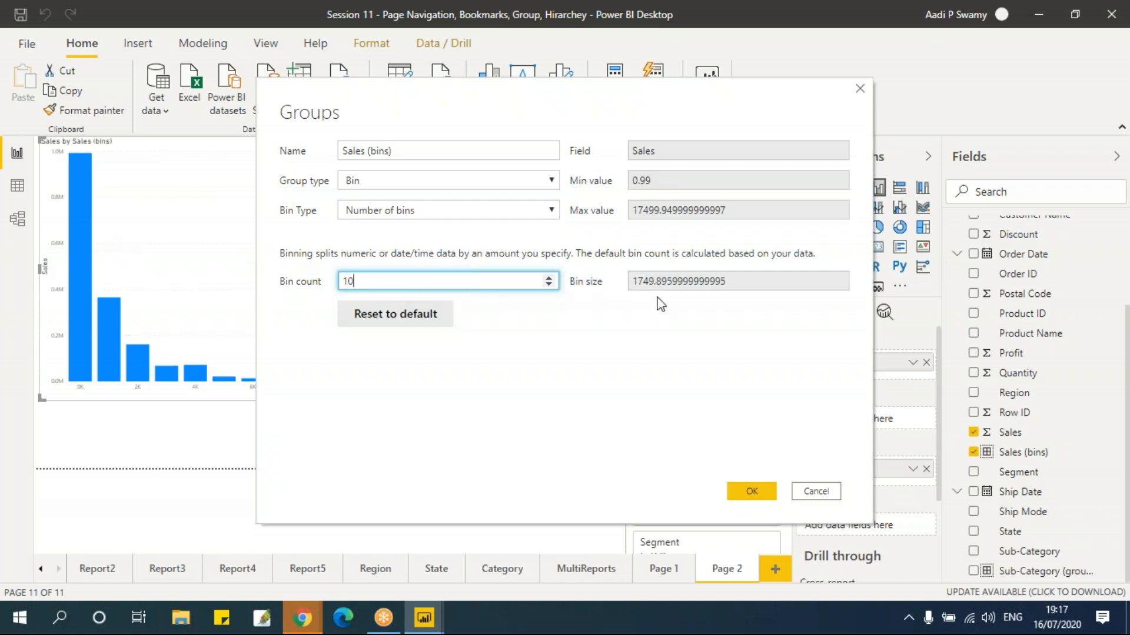
drag(354, 280, 312, 281)
text(5)
click(755, 491)
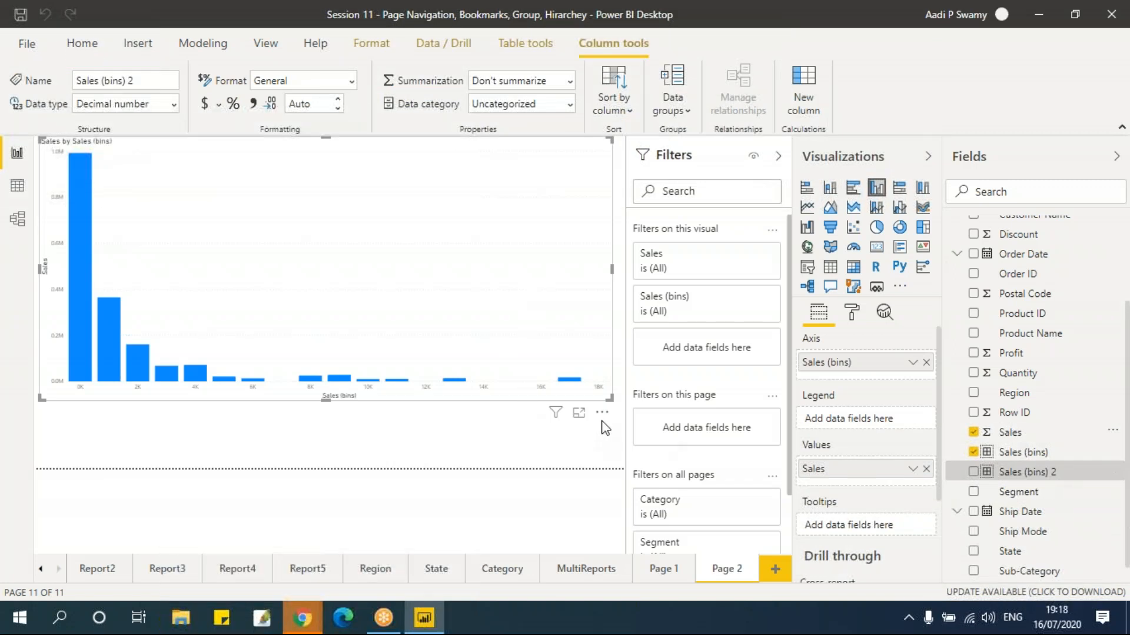
- Chart Sales by Sales (bins) 2 in a column chart below the first one, giving both charts the same width
drag(361, 271, 259, 305)
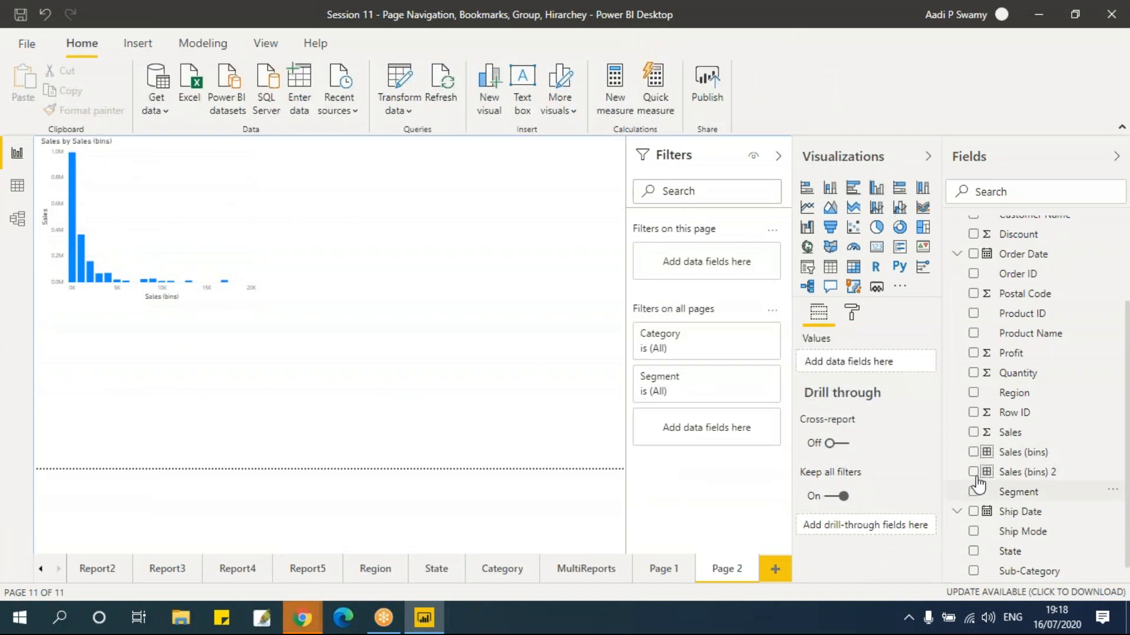
drag(903, 482, 496, 328)
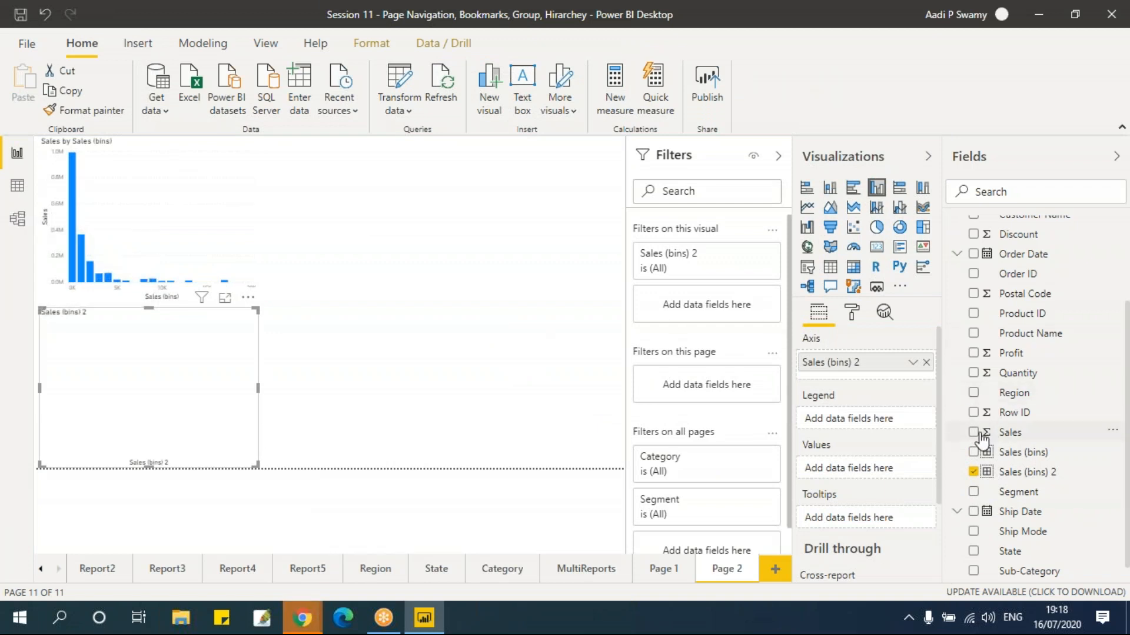
drag(474, 428, 267, 393)
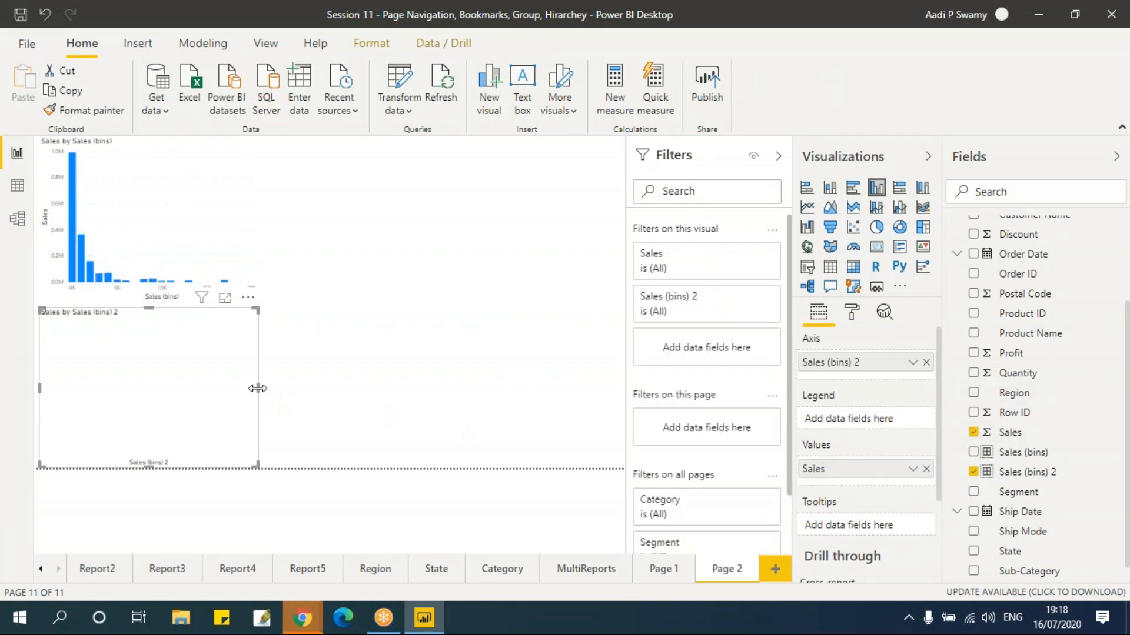
drag(431, 410, 565, 419)
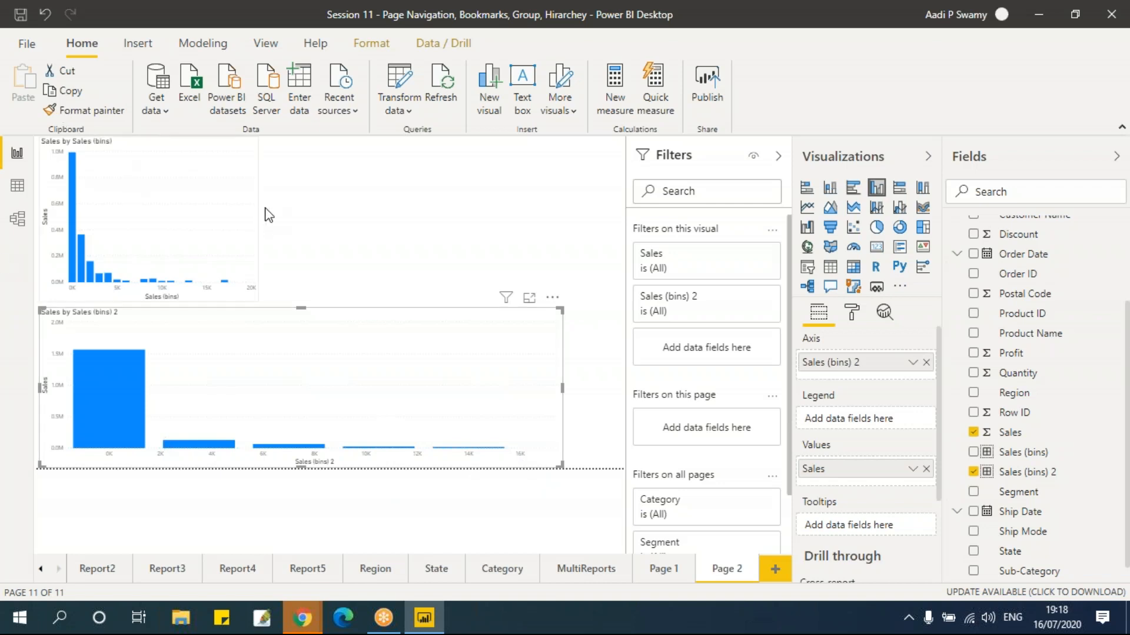
click(253, 218)
drag(257, 219, 562, 270)
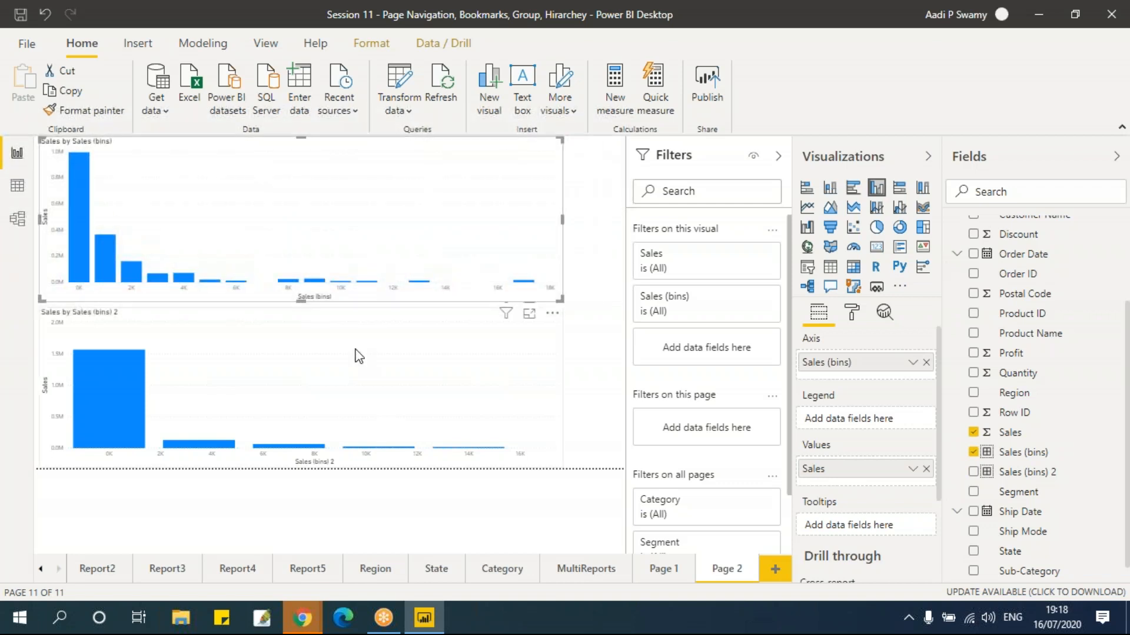
- Rename report Page 2 as Group Numbers
double_click(729, 570)
text(Numb)
text(ers)
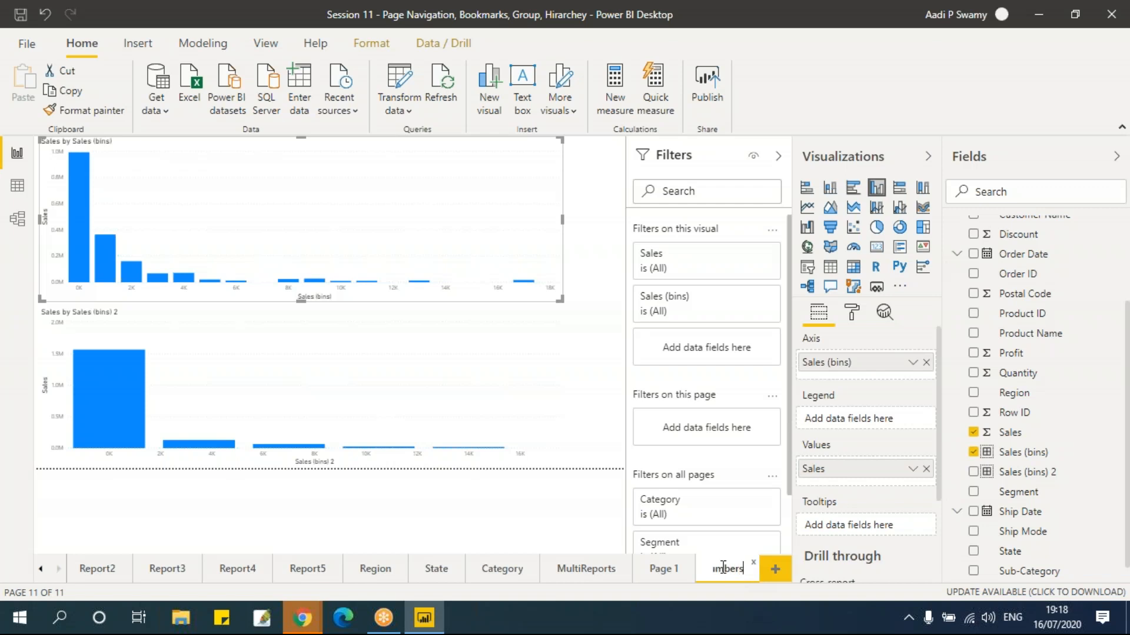
- Rename report Page 1 as Group Text and cancel the page deletion
click(663, 570)
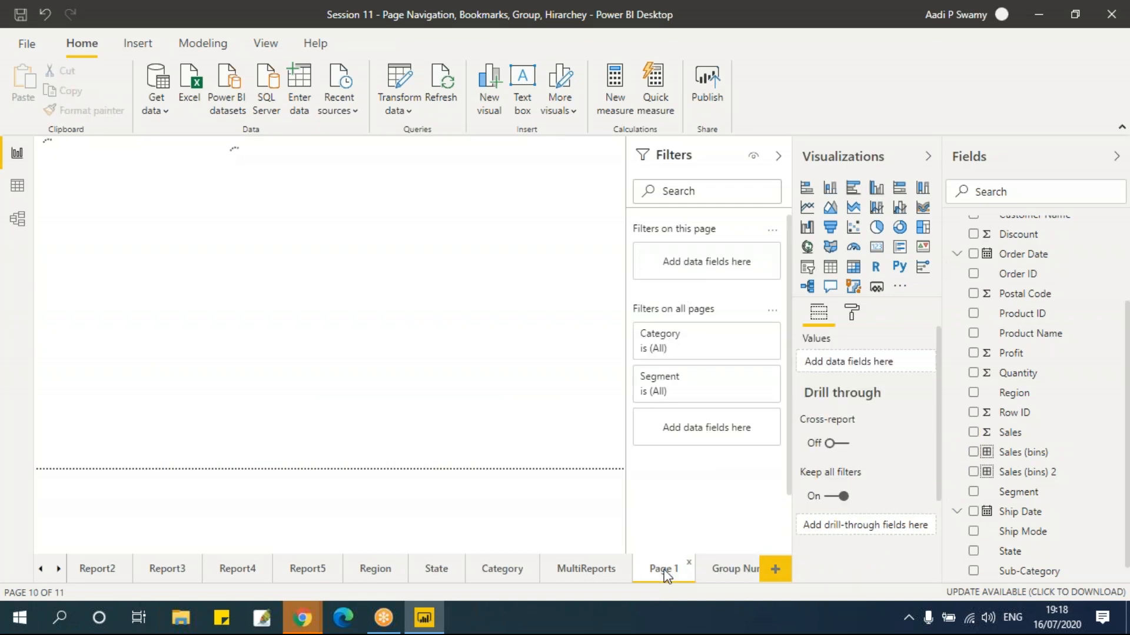
double_click(665, 574)
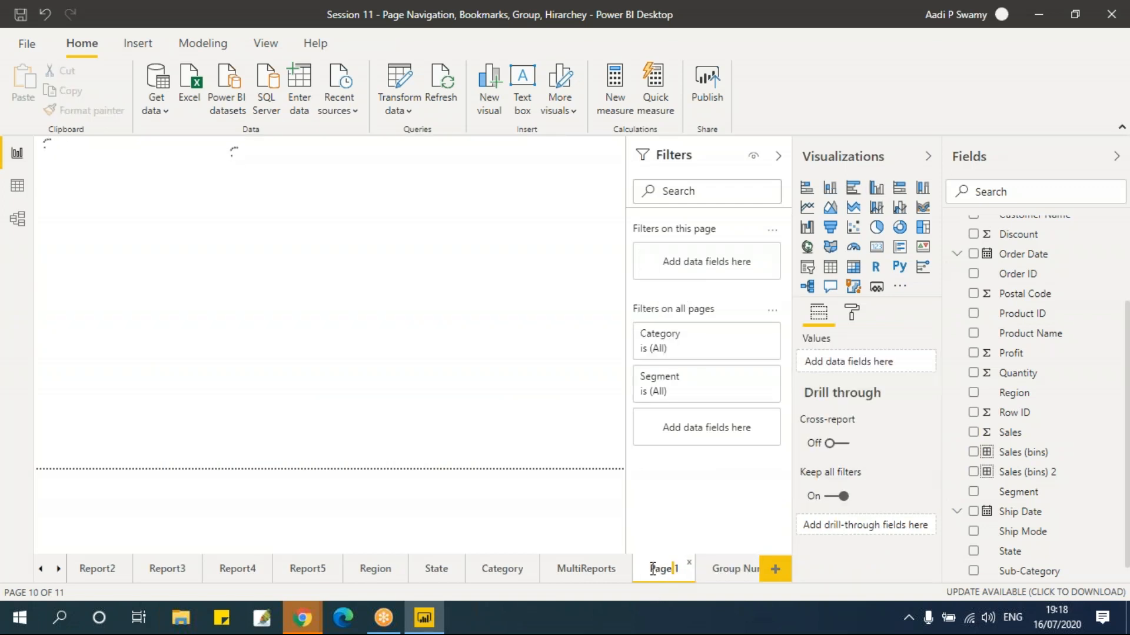
double_click(659, 570)
text(Group)
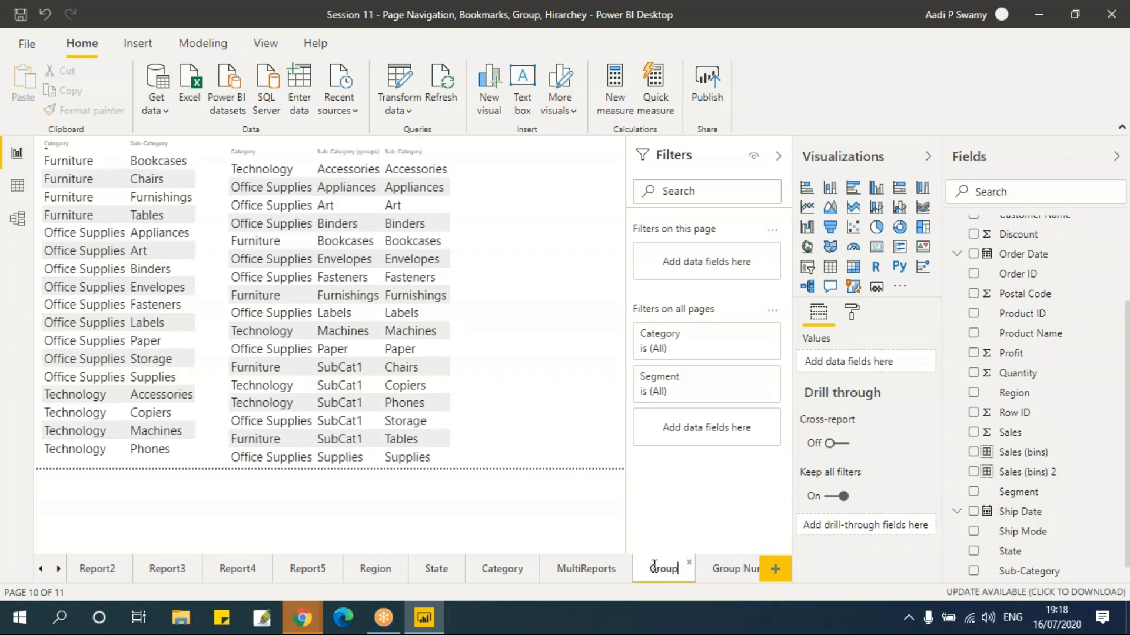
text( Text)
key(Return)
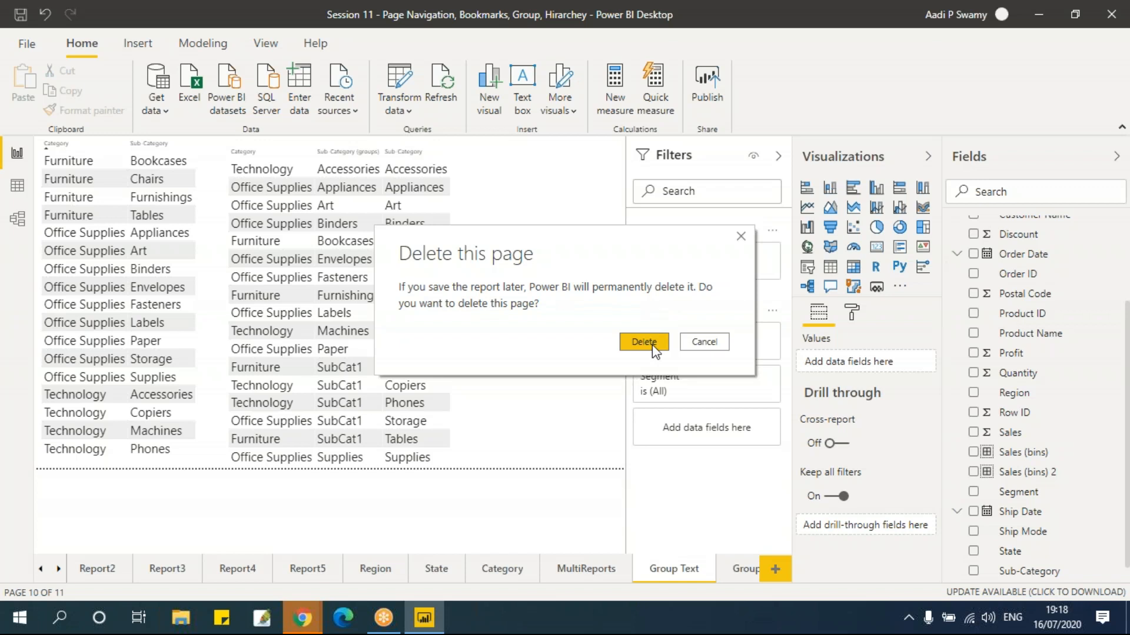
click(706, 345)
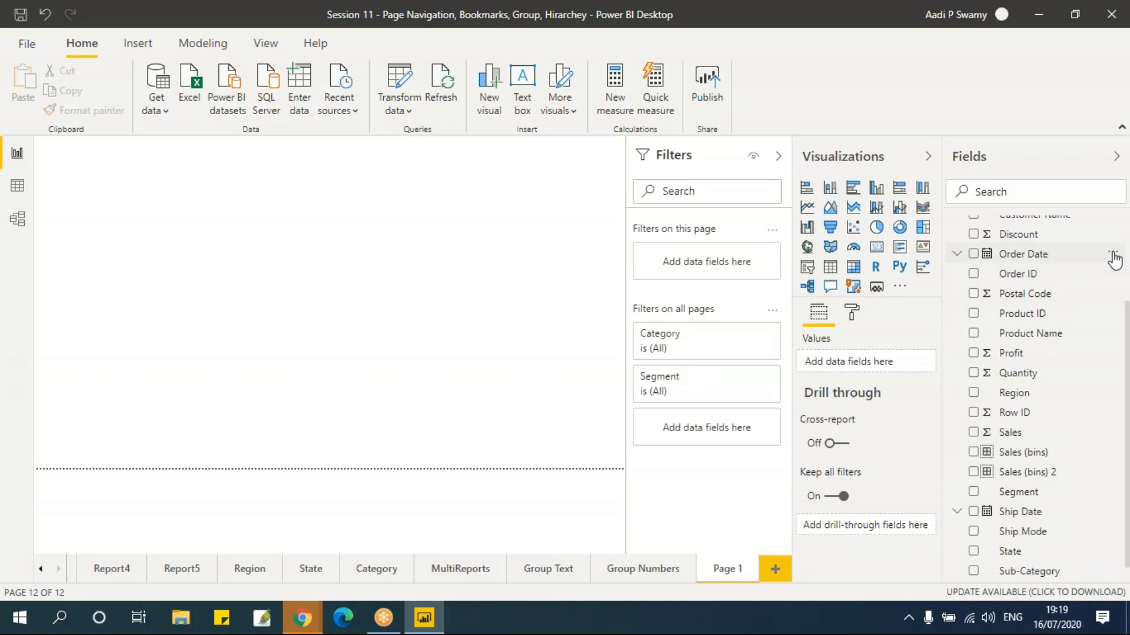
- Start a new group on the Order Date field and move the Groups dialog clear of the report panes
click(1113, 257)
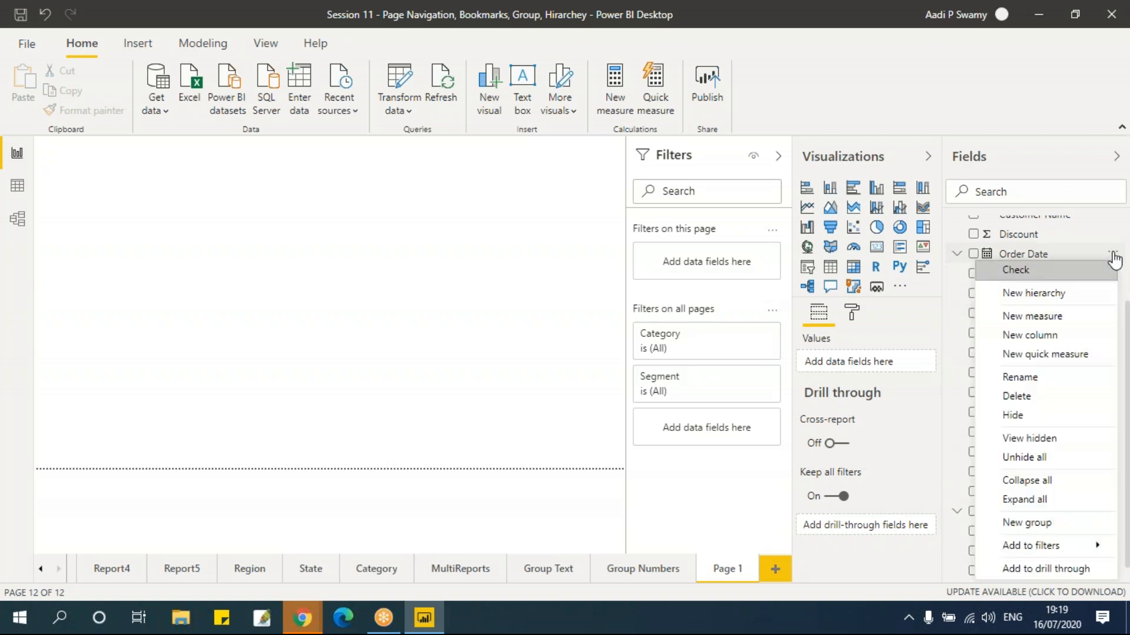
click(1039, 528)
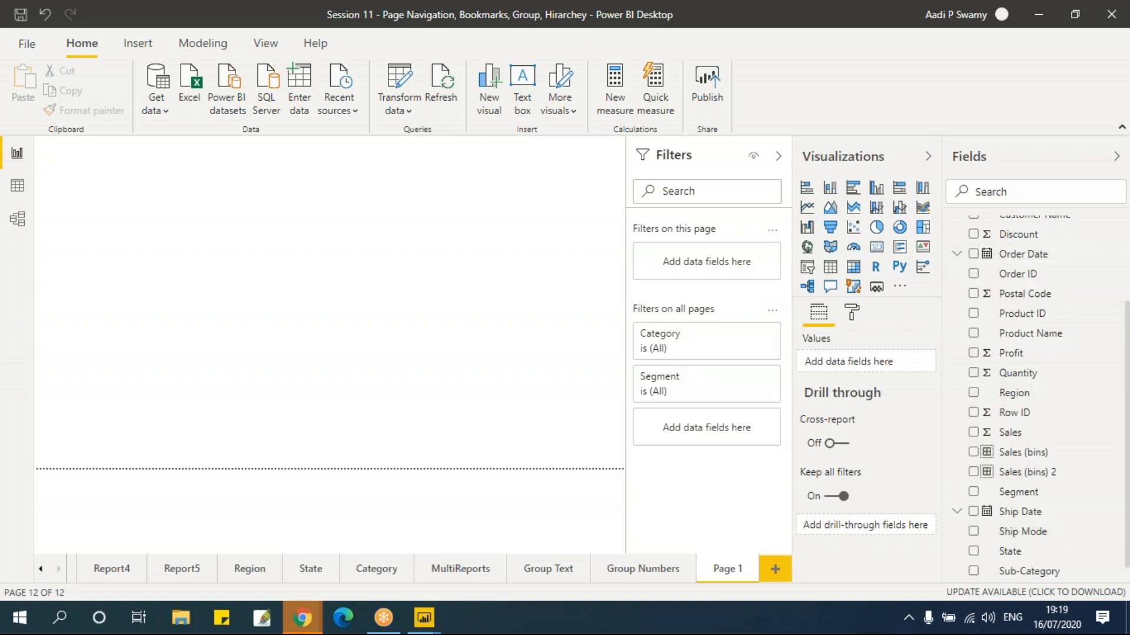
drag(610, 133, 499, 76)
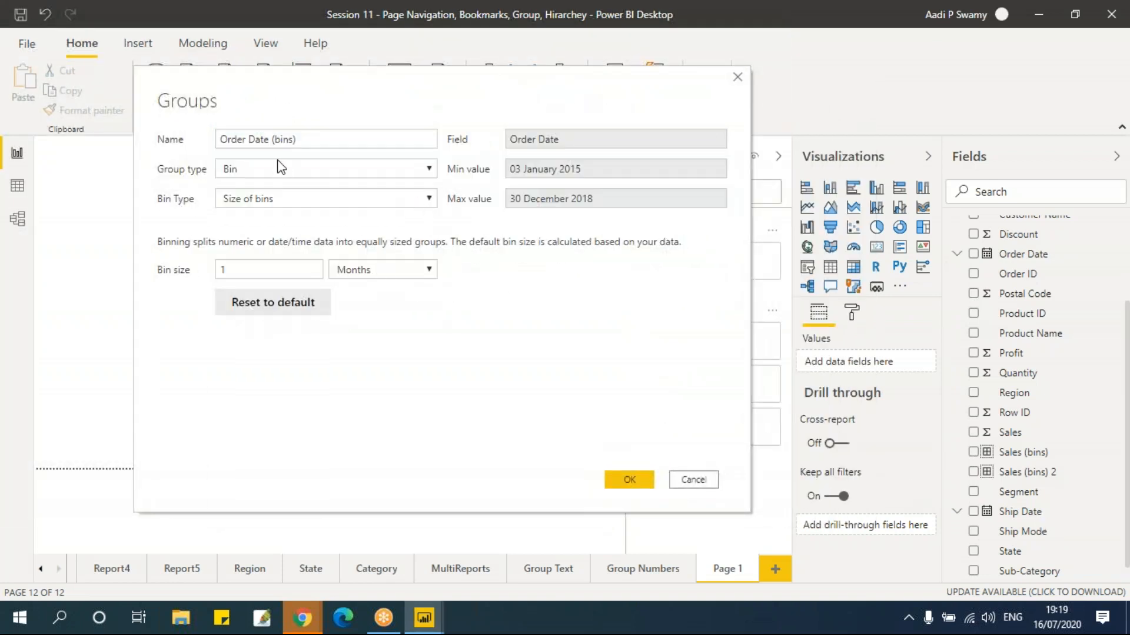
- Switch the Order Date group type to List to view its individual dates, and return it to Bin
click(268, 173)
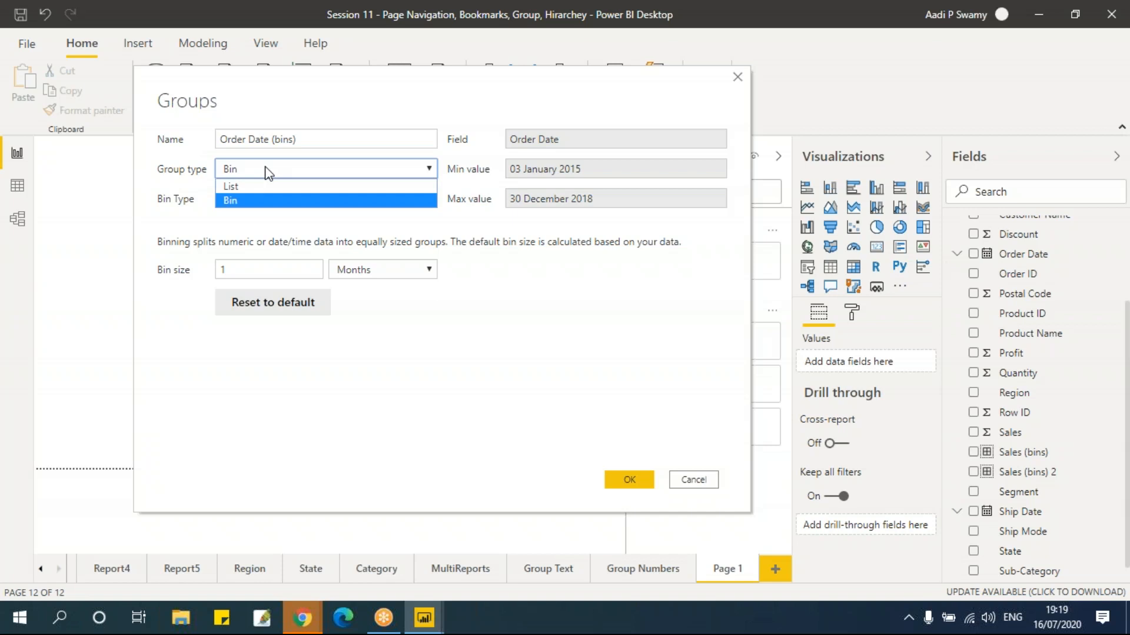
click(266, 183)
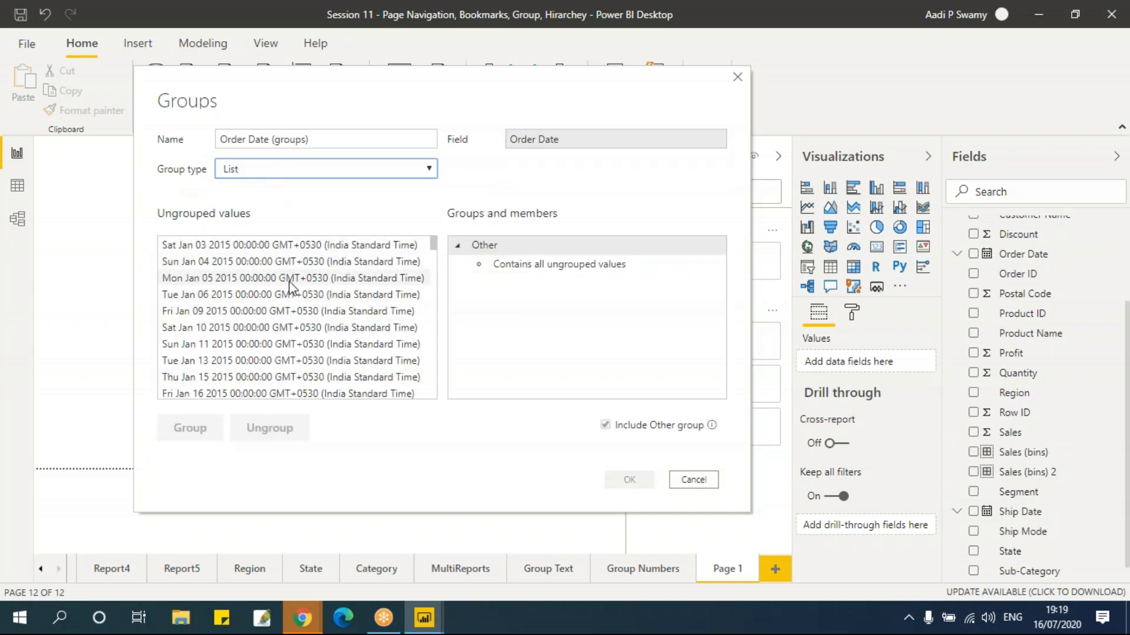
click(270, 174)
click(263, 201)
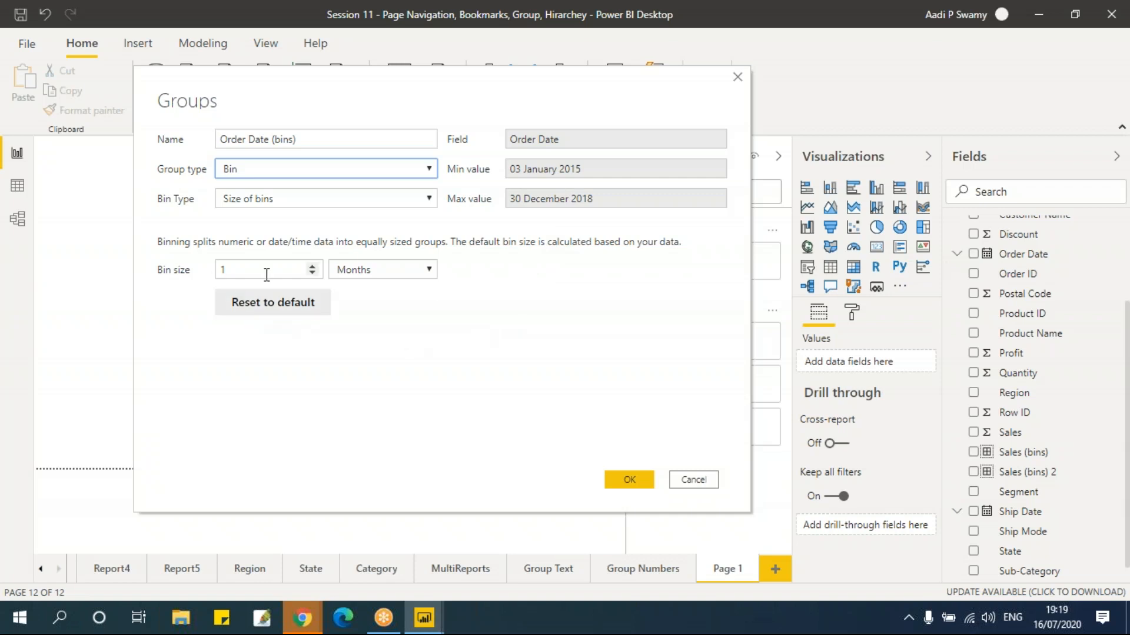
click(396, 271)
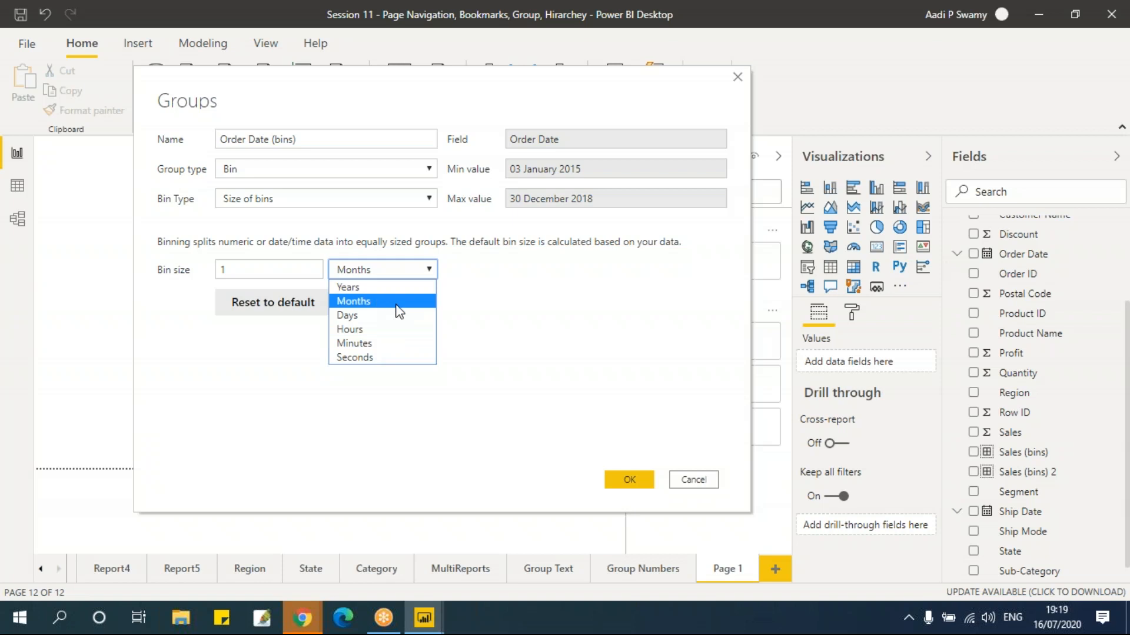
click(350, 287)
click(289, 272)
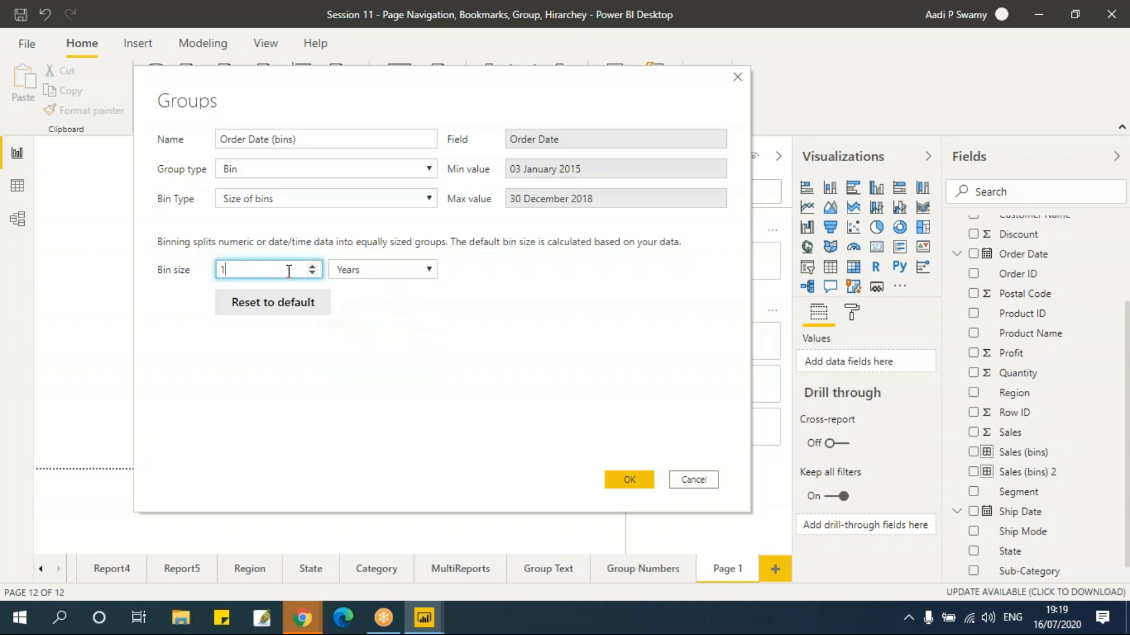
drag(286, 270, 179, 284)
click(373, 269)
click(373, 292)
- Set the Order Date bin size to 3 months and create the bins
click(247, 270)
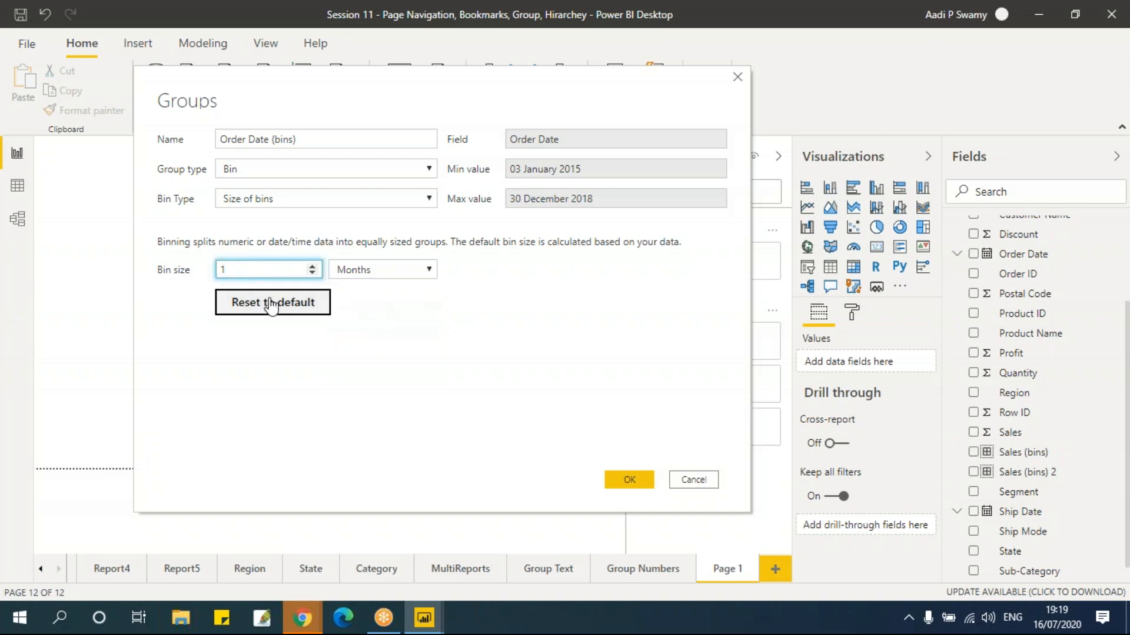
drag(252, 269, 151, 271)
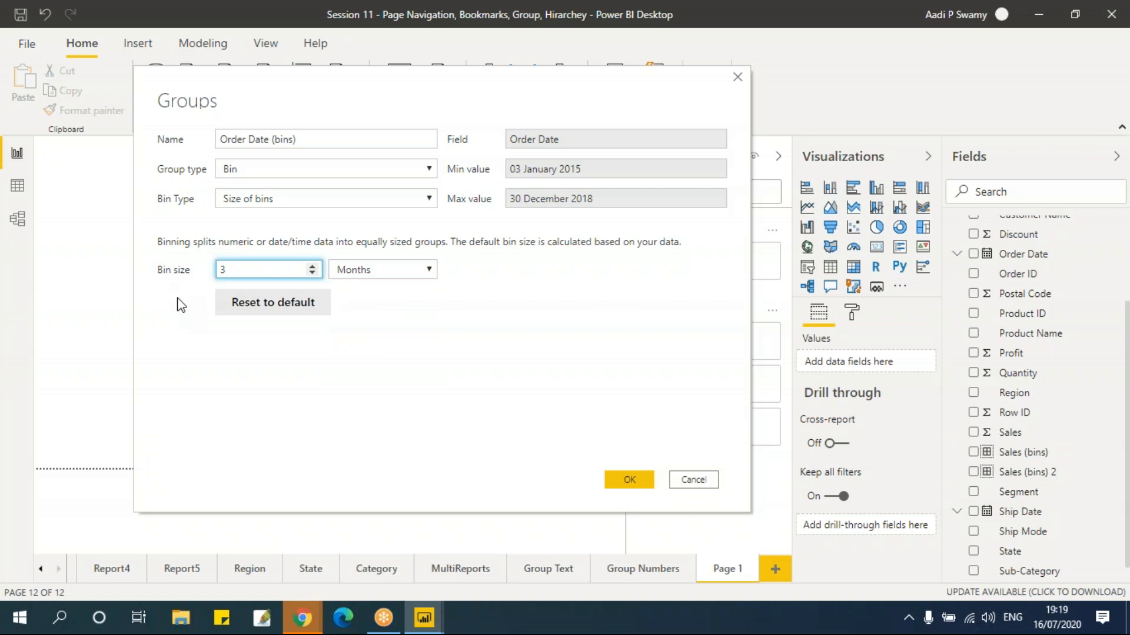
click(626, 481)
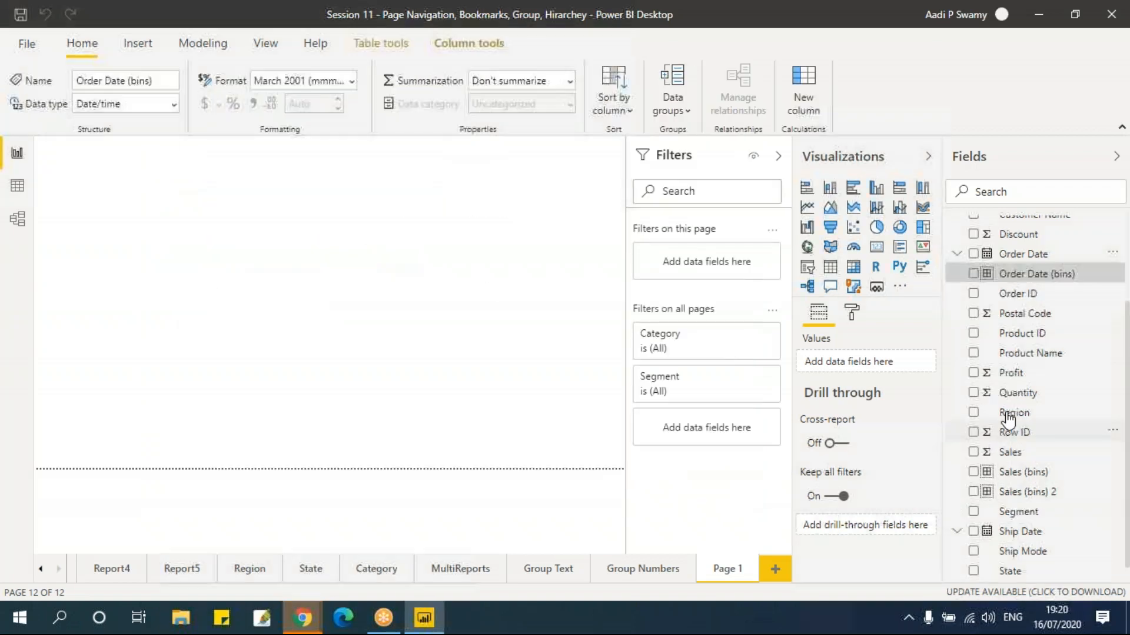
- Create a table of Order Date (bins) and Sales on the page, enlarged to fill roughly the left half of the canvas
click(974, 275)
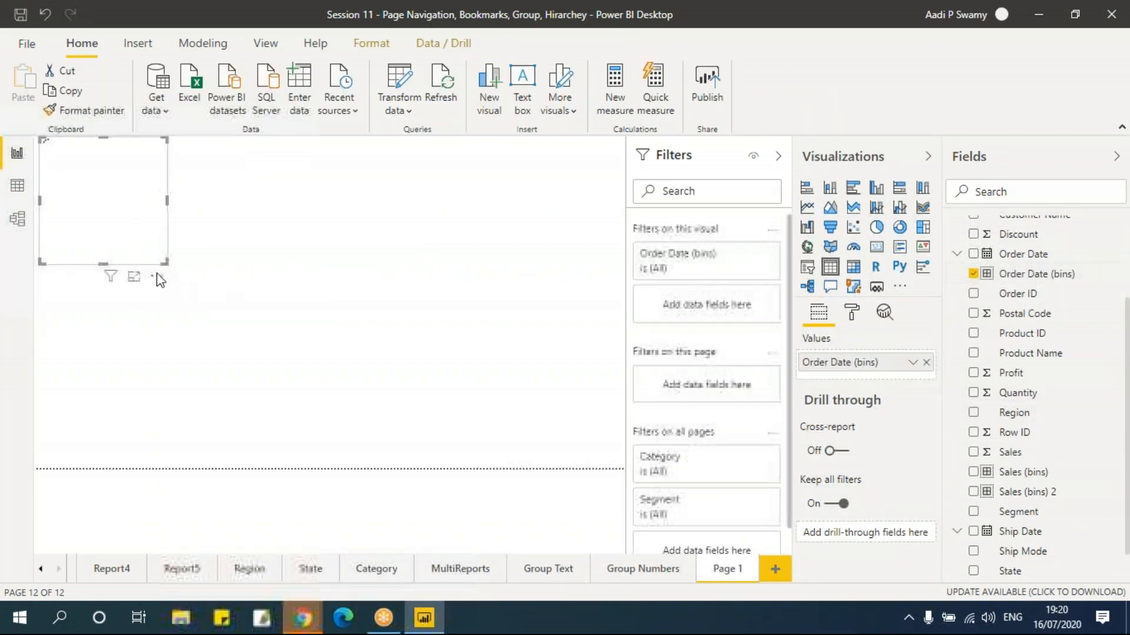
drag(166, 262, 326, 420)
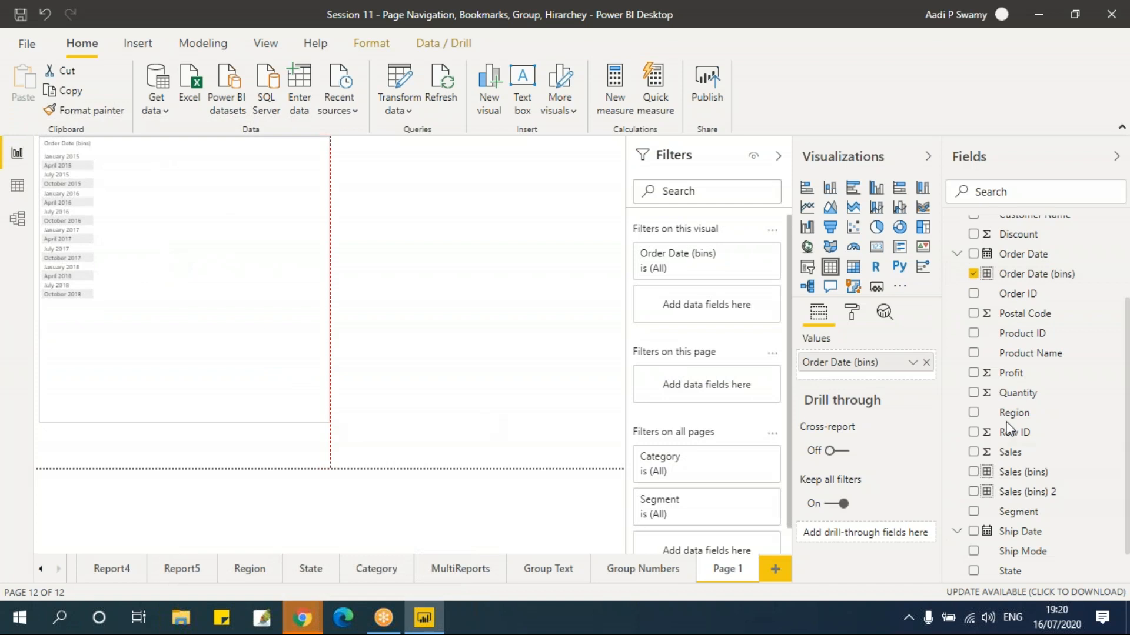
click(973, 451)
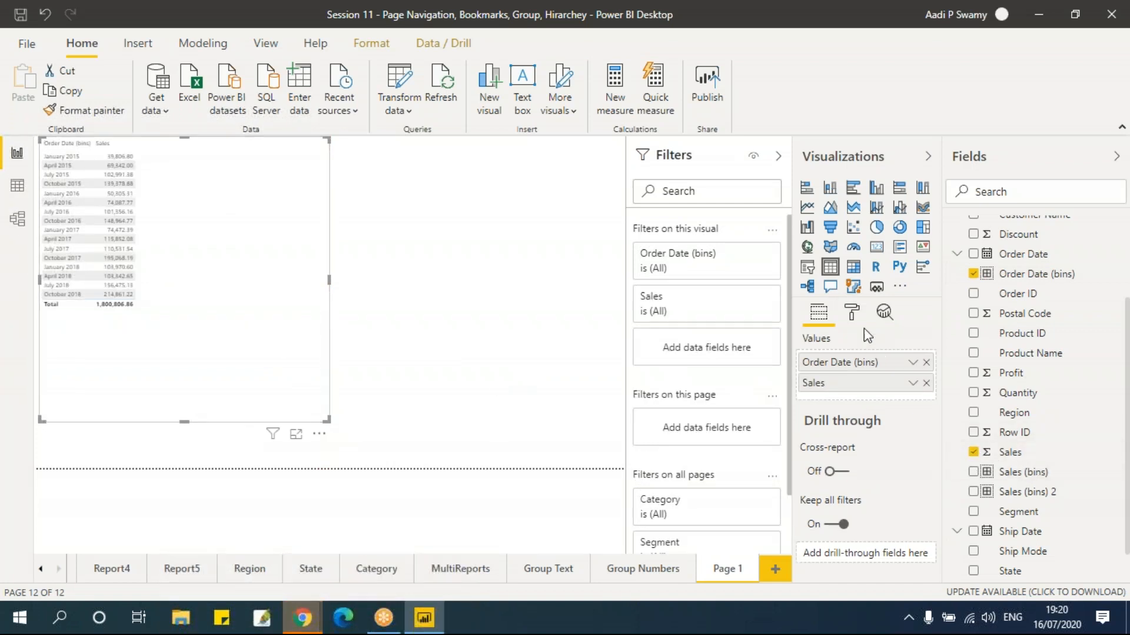
- Set the text size of the table's values to 20 pt
click(851, 312)
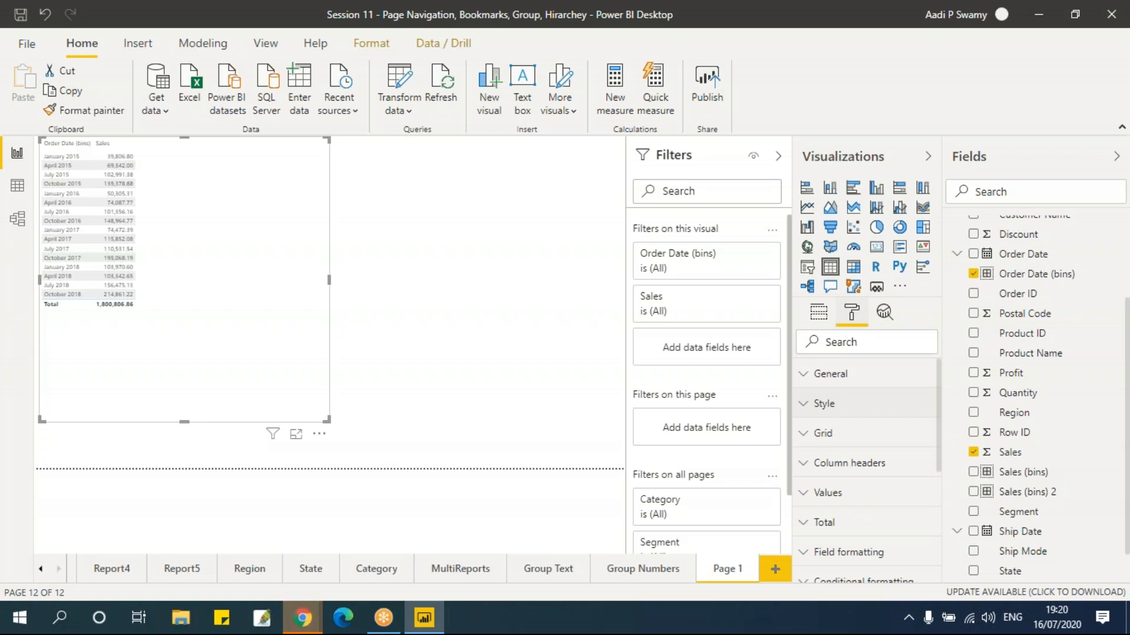
scroll(865, 459, down, 5)
scroll(865, 459, up, 2)
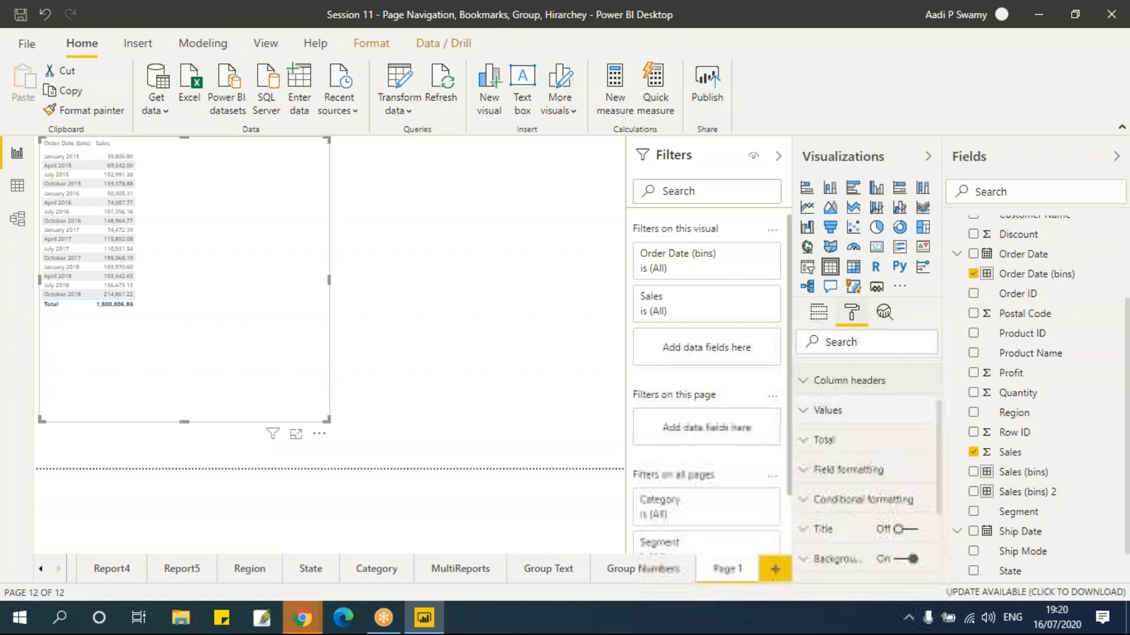
click(853, 419)
scroll(848, 447, down, 4)
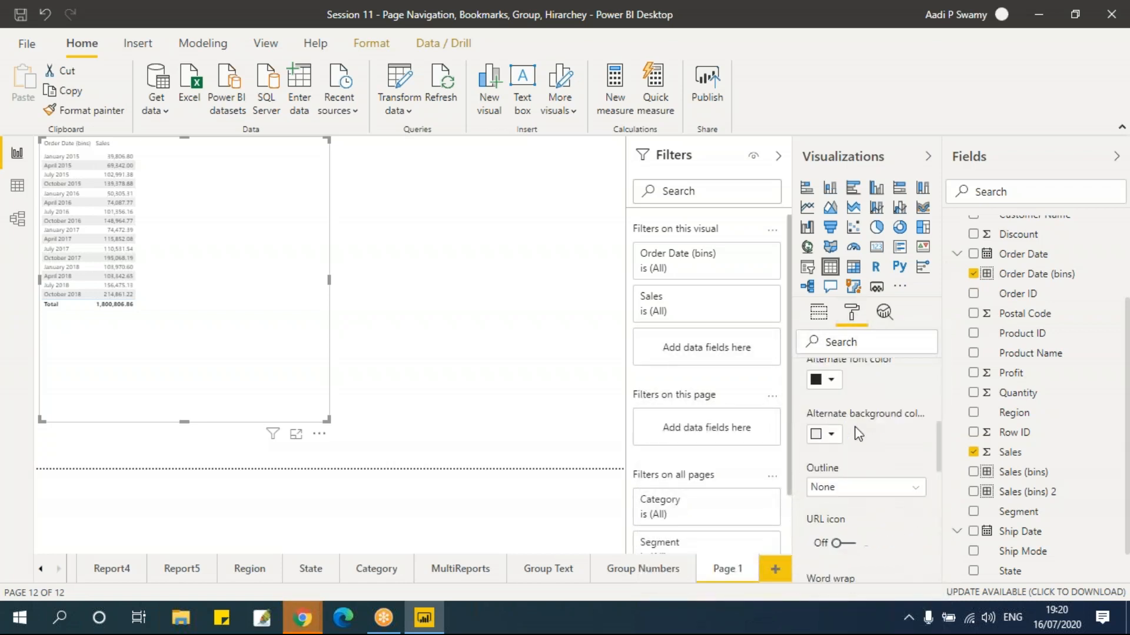
scroll(846, 461, down, 3)
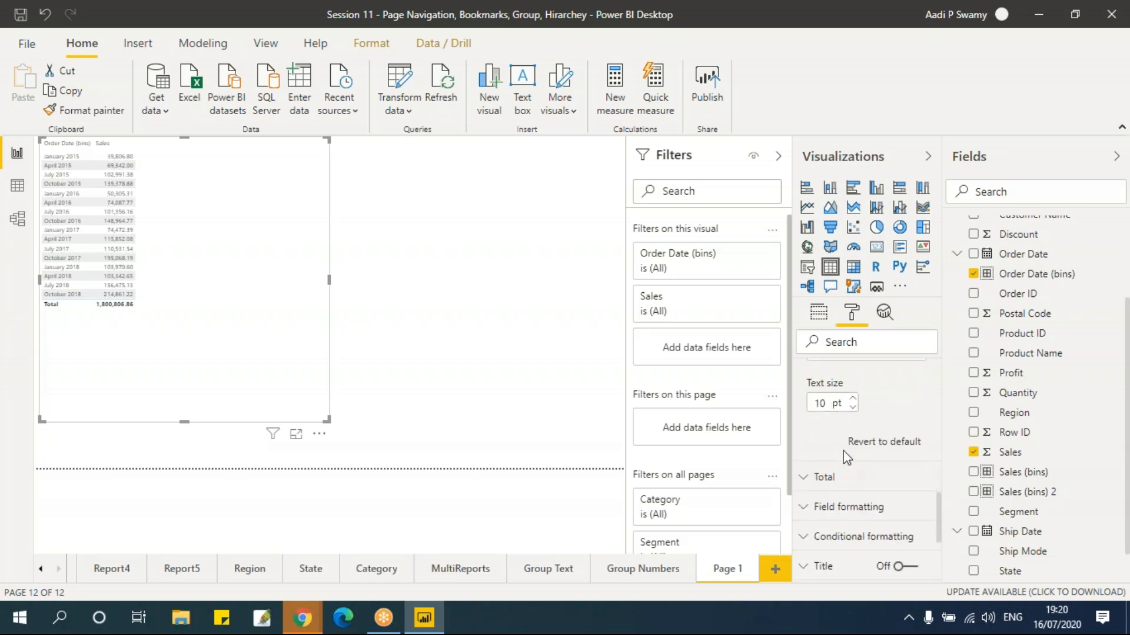
double_click(822, 404)
text(2)
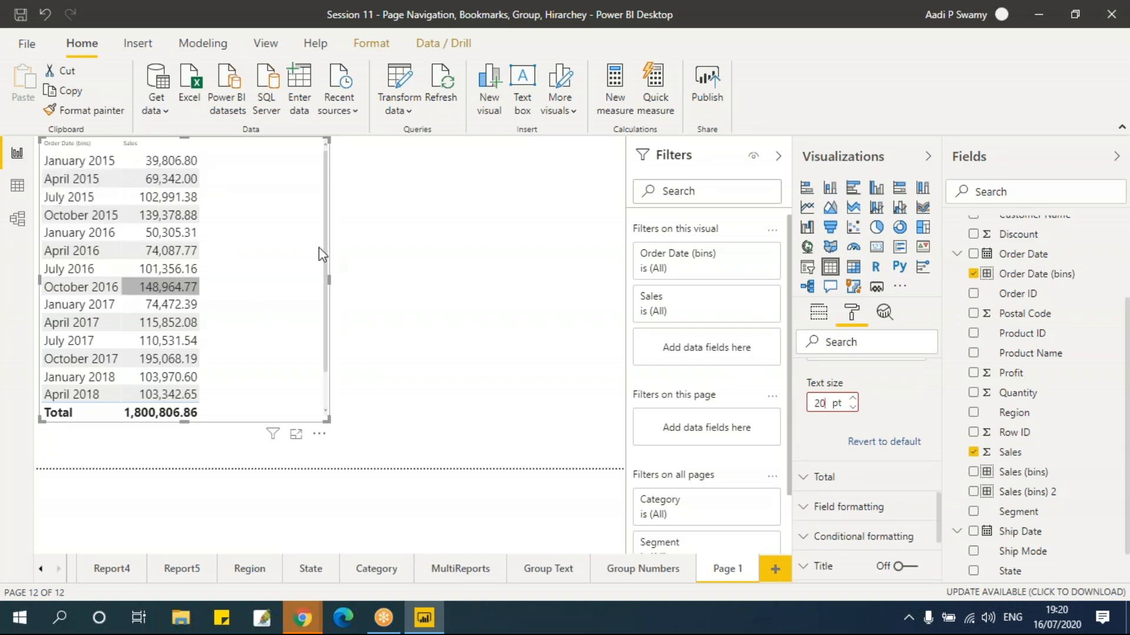
drag(326, 202, 318, 170)
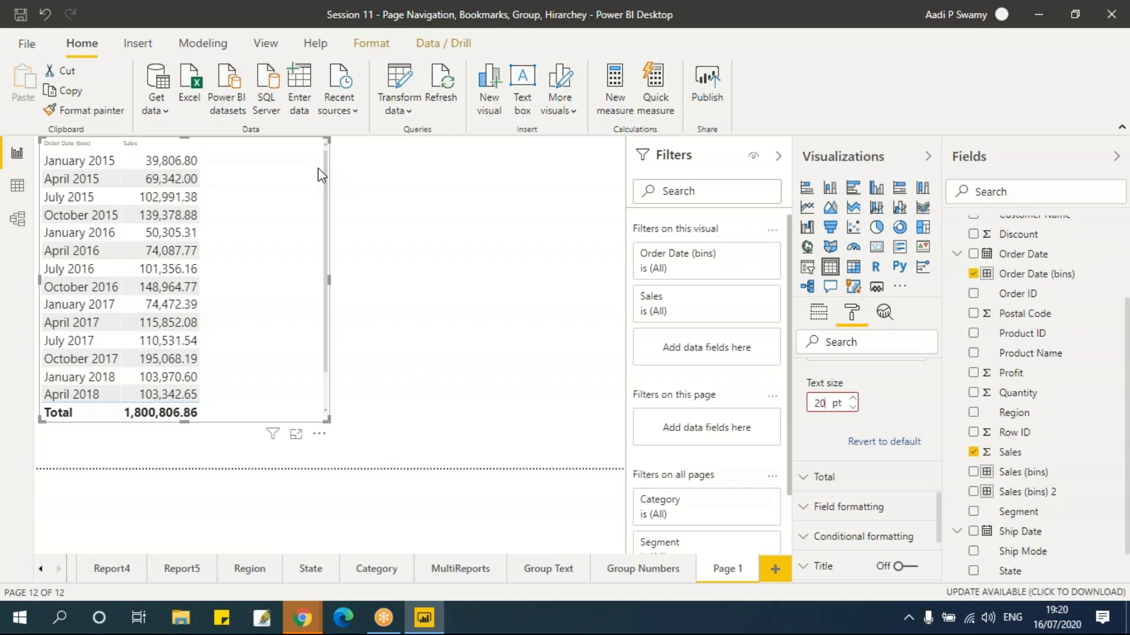
click(411, 263)
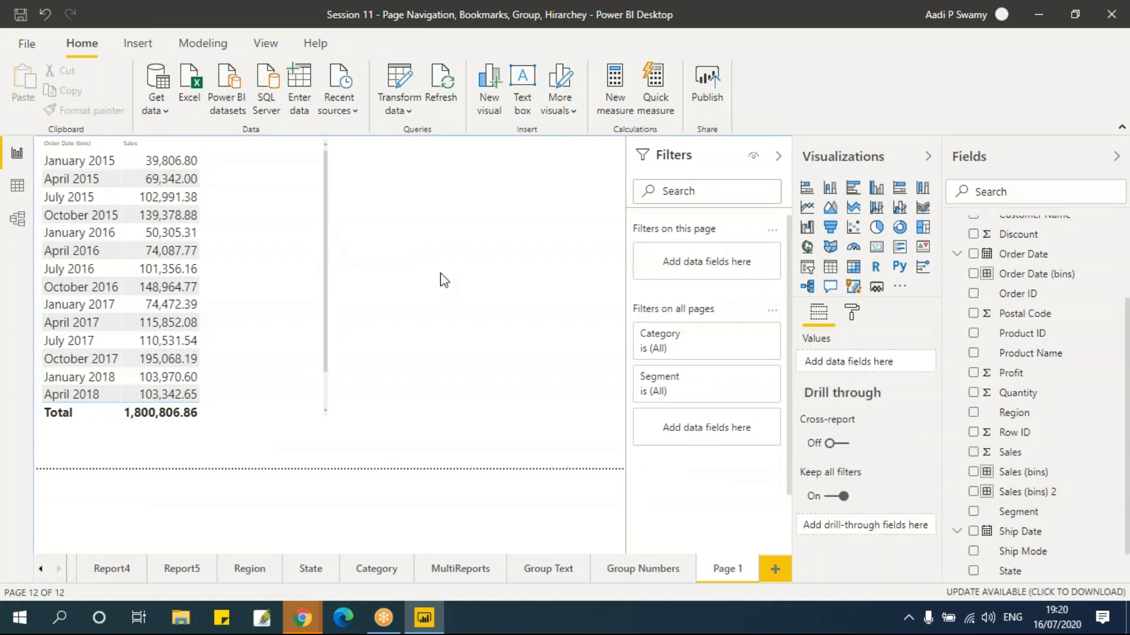
- Switch the table's Order Date (bins) visual filter to advanced filtering
click(232, 200)
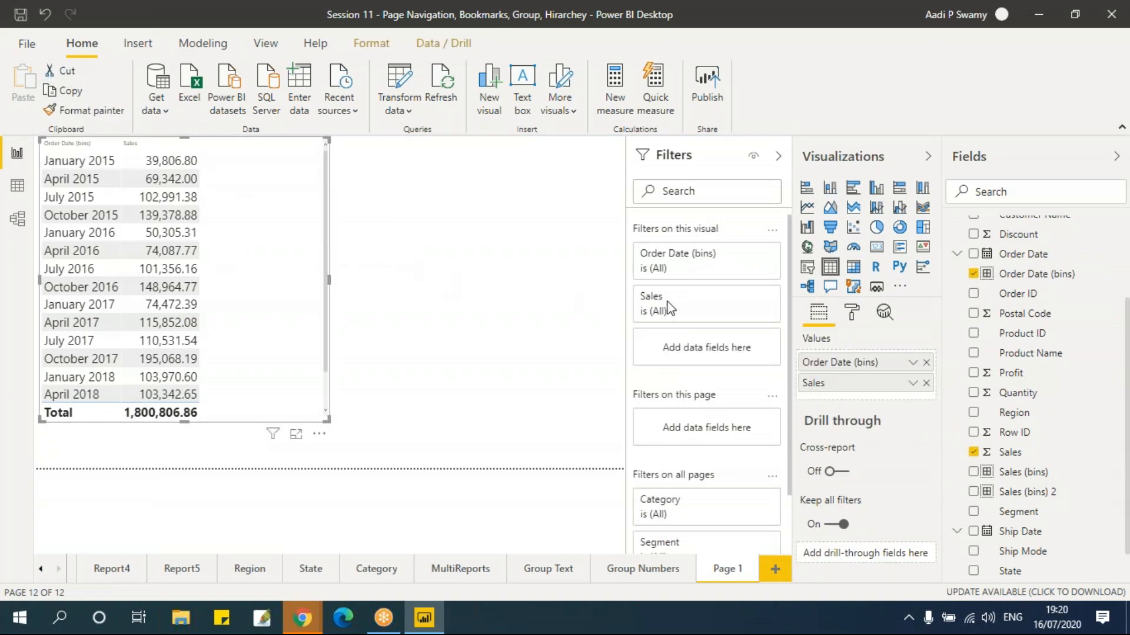
click(748, 256)
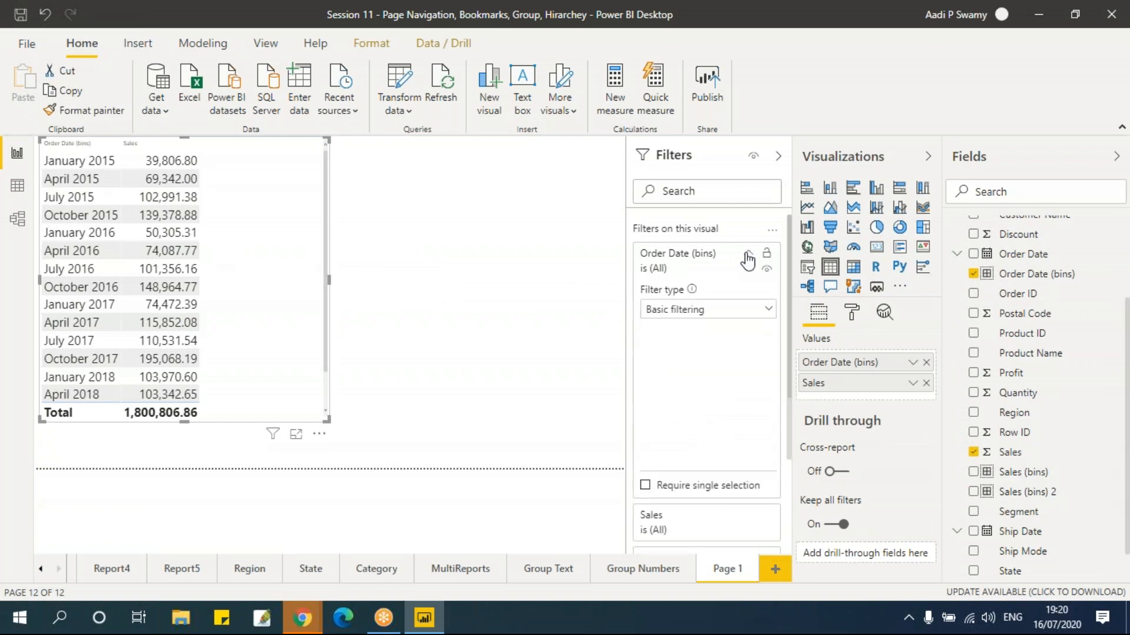
click(694, 312)
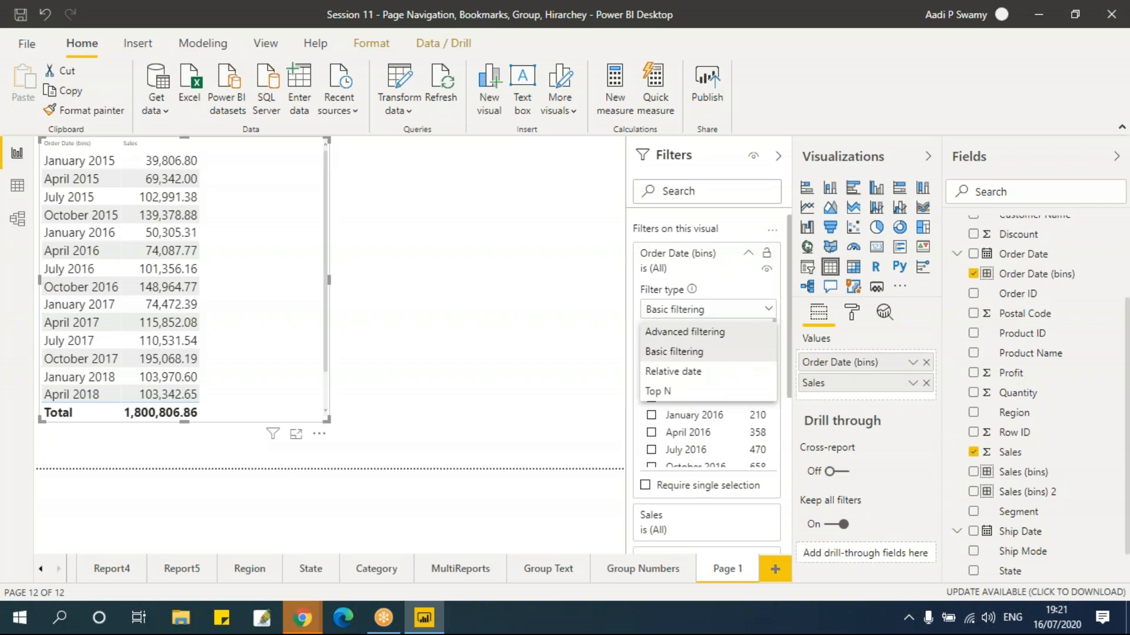
click(687, 333)
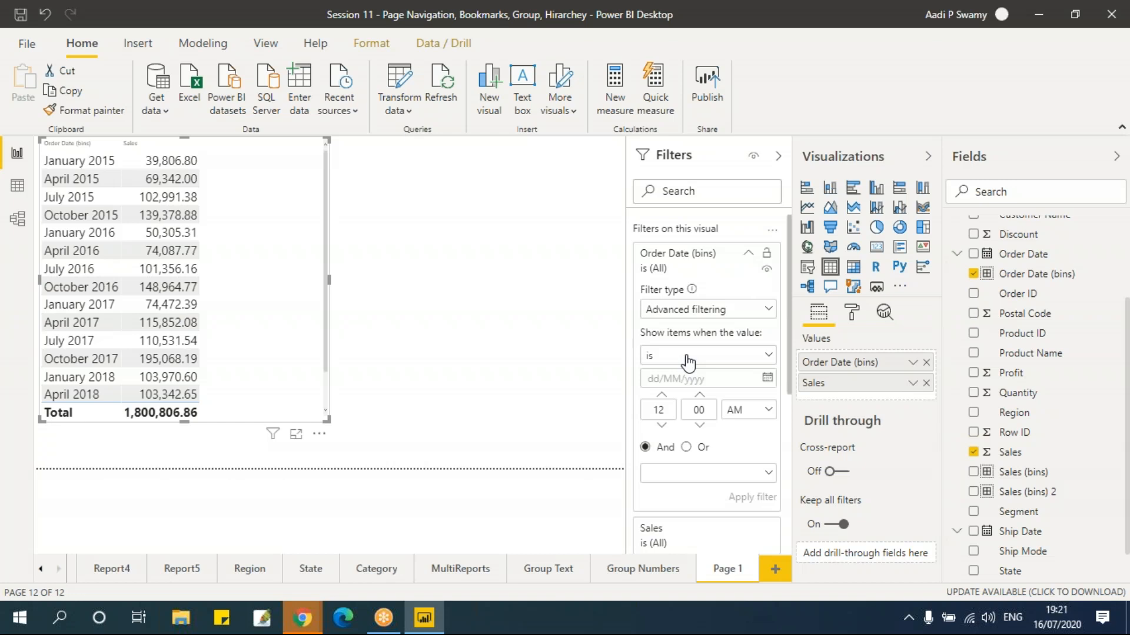
- Rename report Page 1 as Group Date
double_click(727, 570)
text(Group D)
text(ate)
click(555, 447)
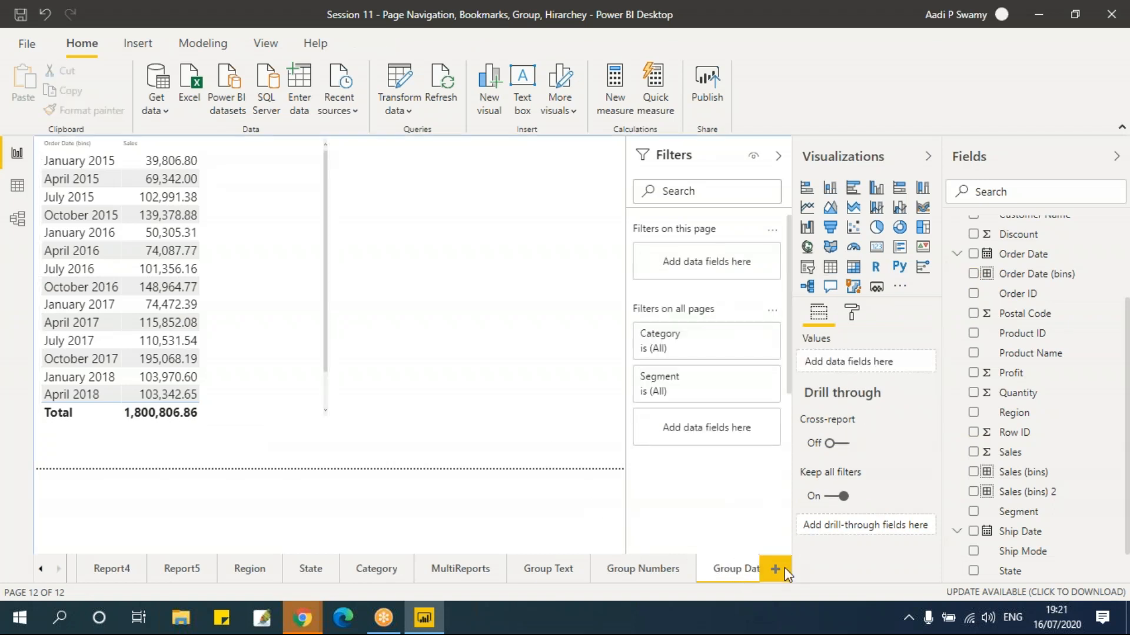
- Add a new report page and create an enlarged column chart of Sales by Order Date, placed near the middle of the canvas
click(774, 568)
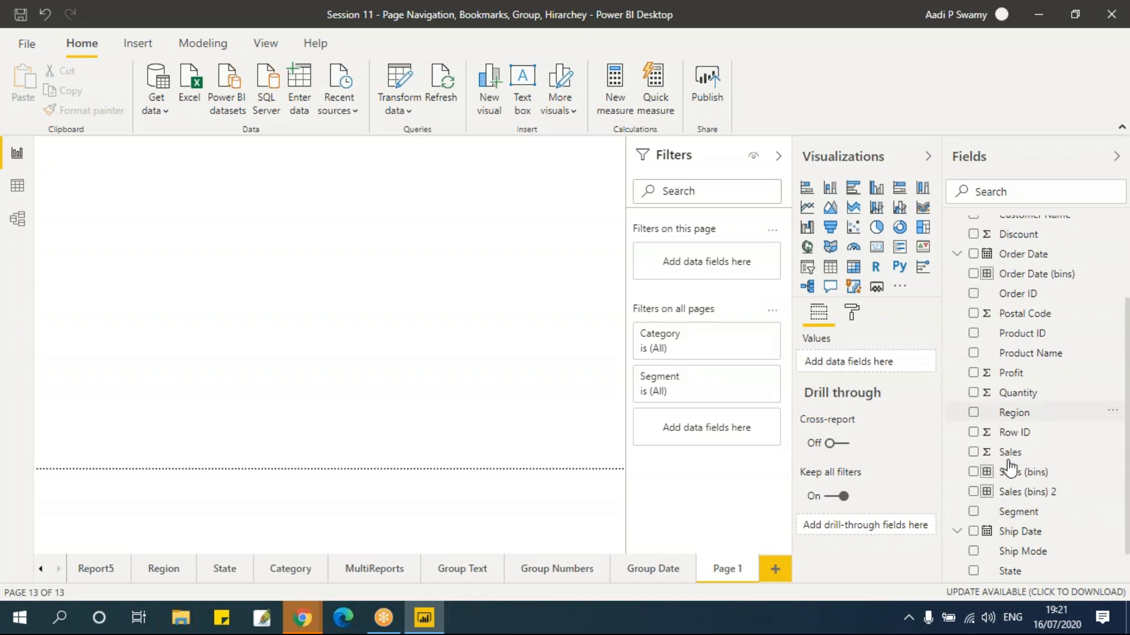
click(974, 256)
click(974, 452)
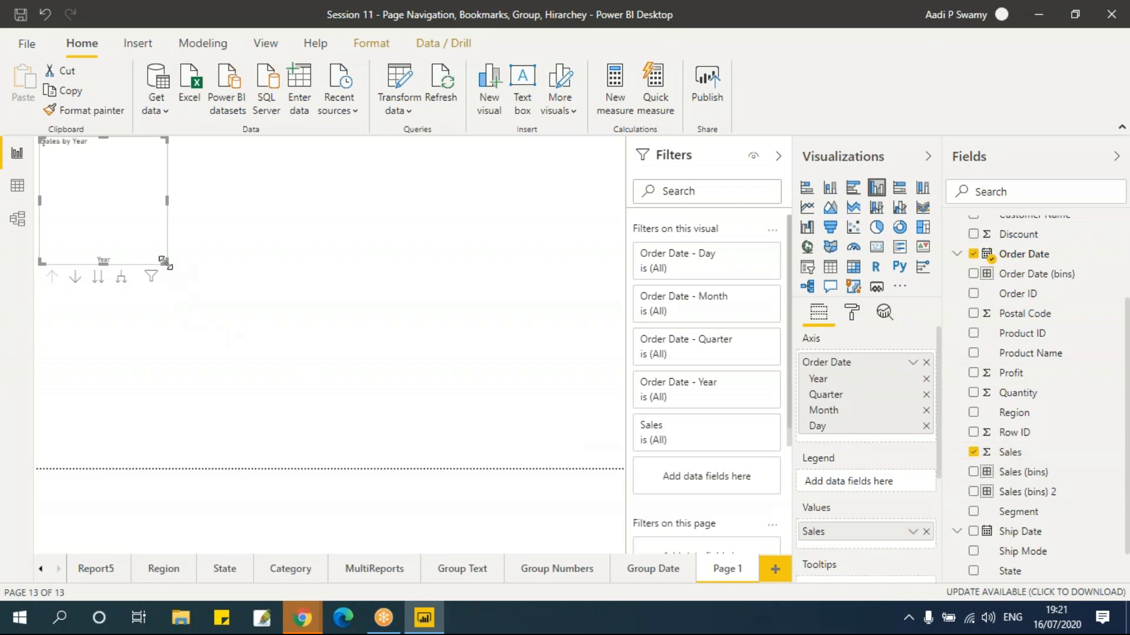
drag(165, 262, 573, 425)
drag(235, 178, 245, 188)
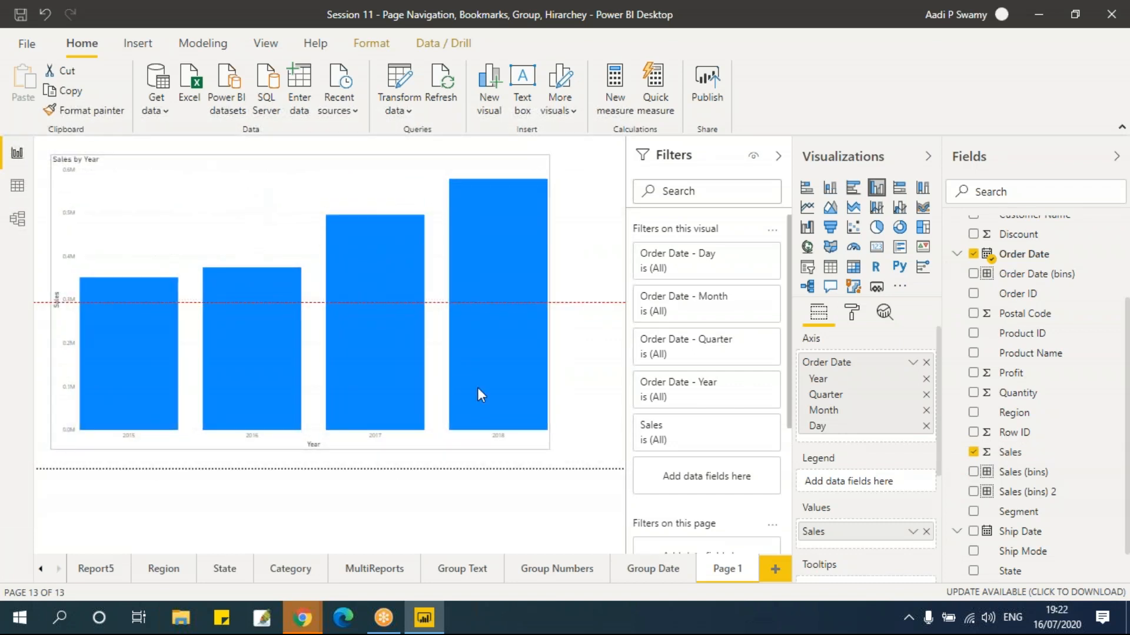
drag(518, 392, 504, 361)
drag(324, 173, 348, 222)
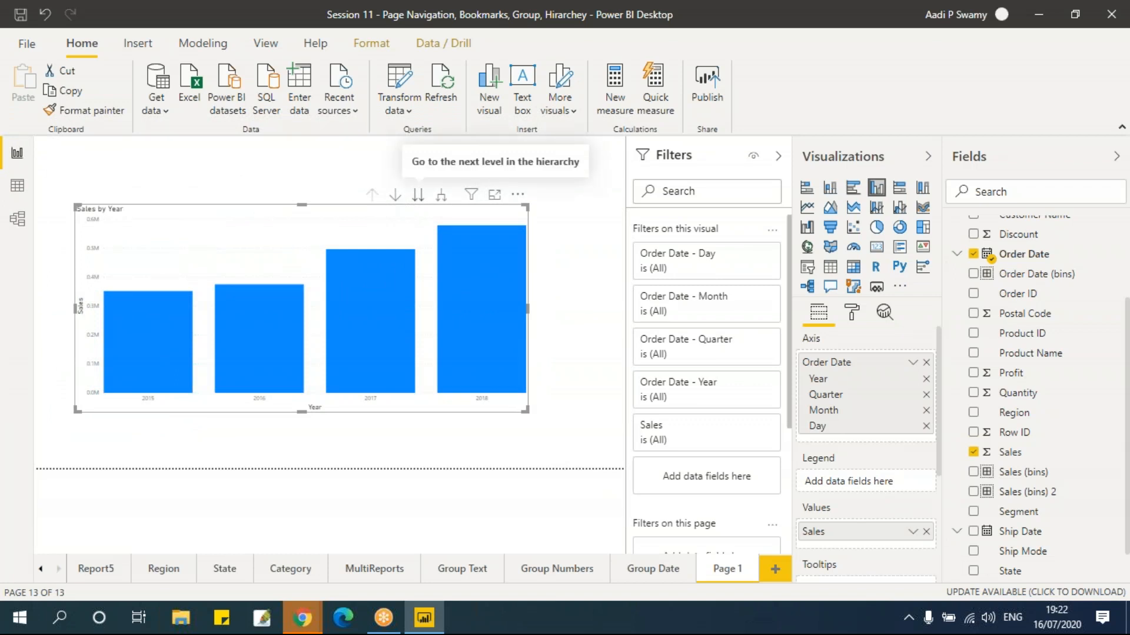
- Move the whole Sales chart through the quarter, month and day levels of the date hierarchy, and delete the chart
click(418, 205)
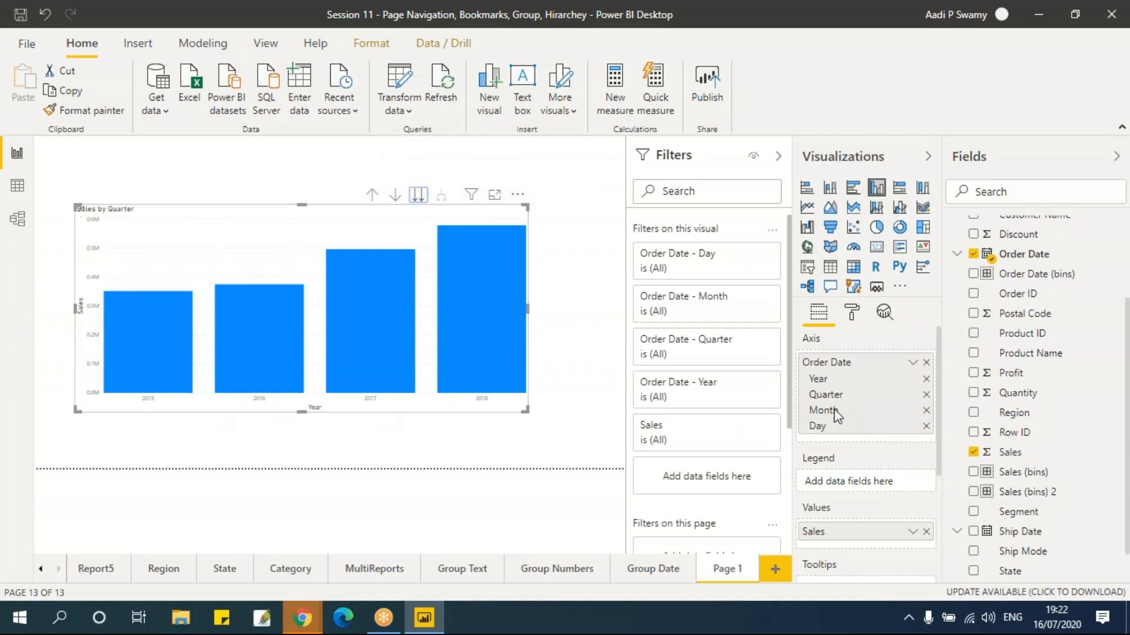
click(421, 199)
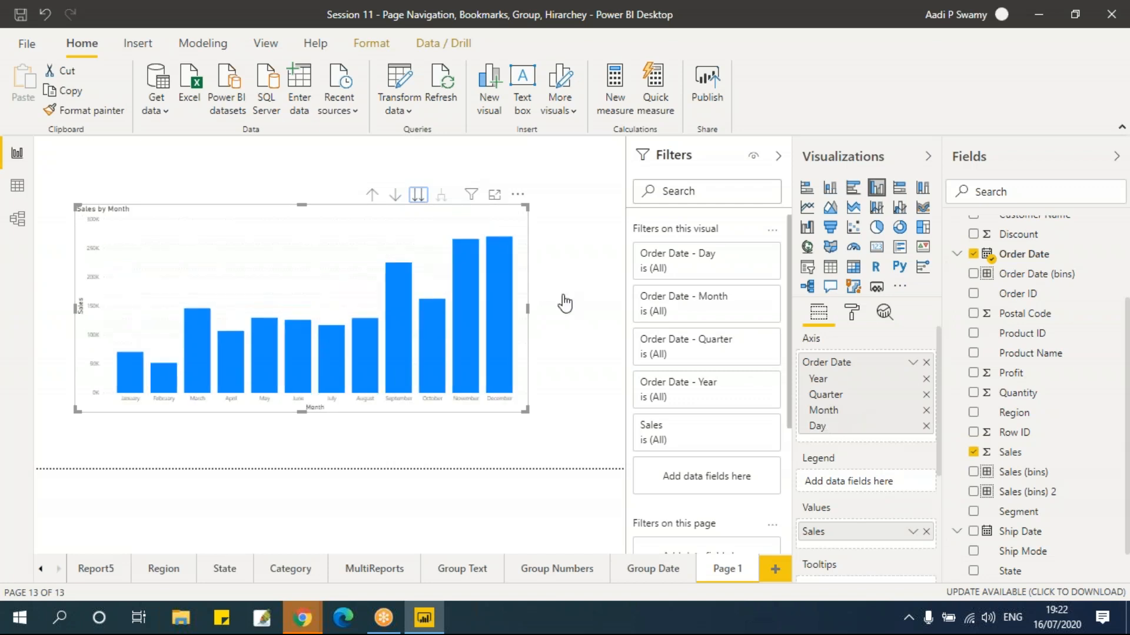
click(423, 200)
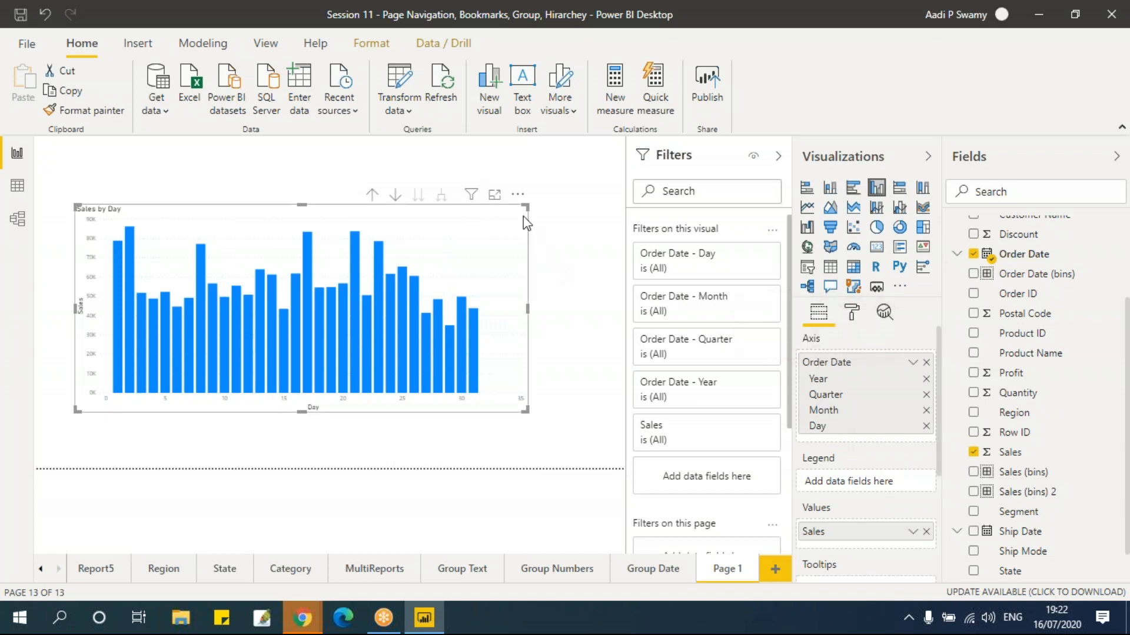
key(Delete)
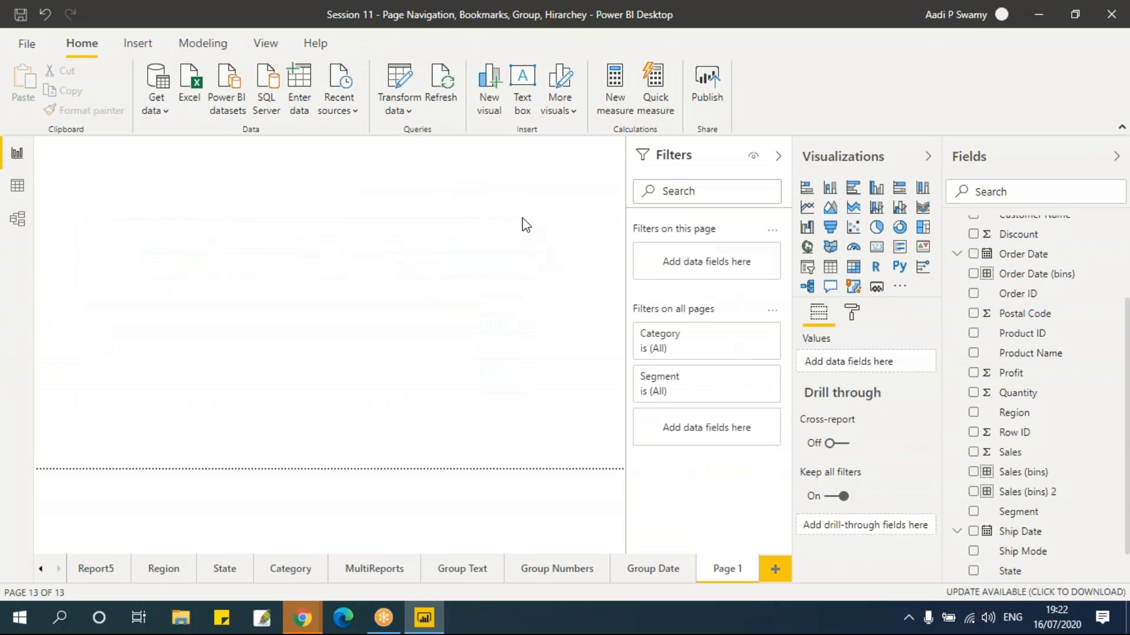
- Create a map visual from the Country, Region, State, City and Postal Code fields on the empty page
scroll(1089, 484, down, 2)
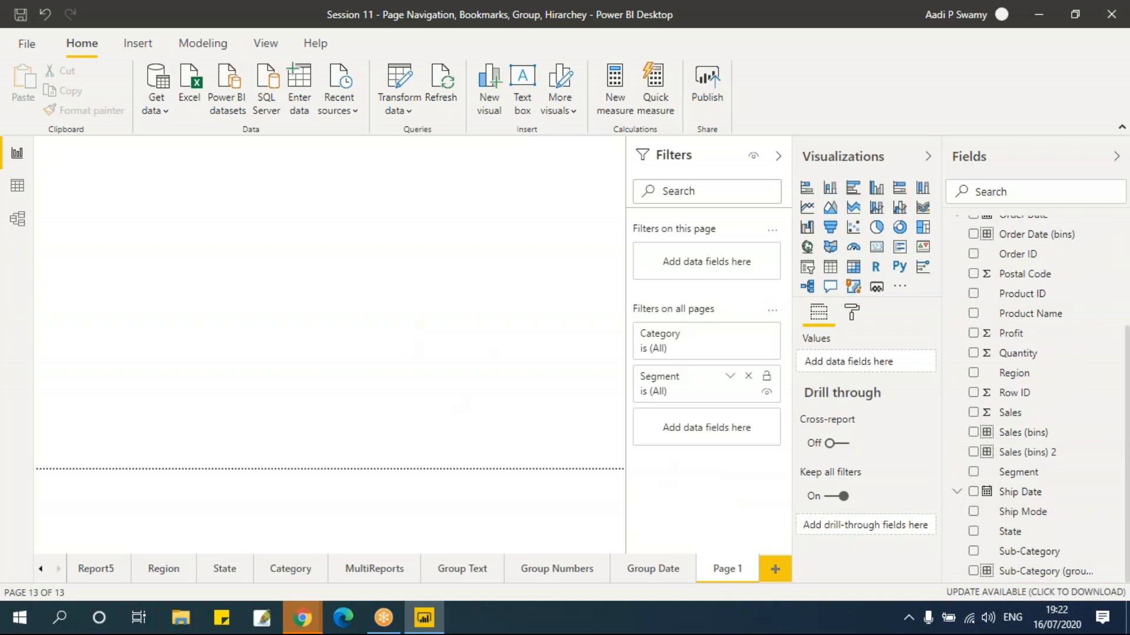
scroll(994, 452, up, 5)
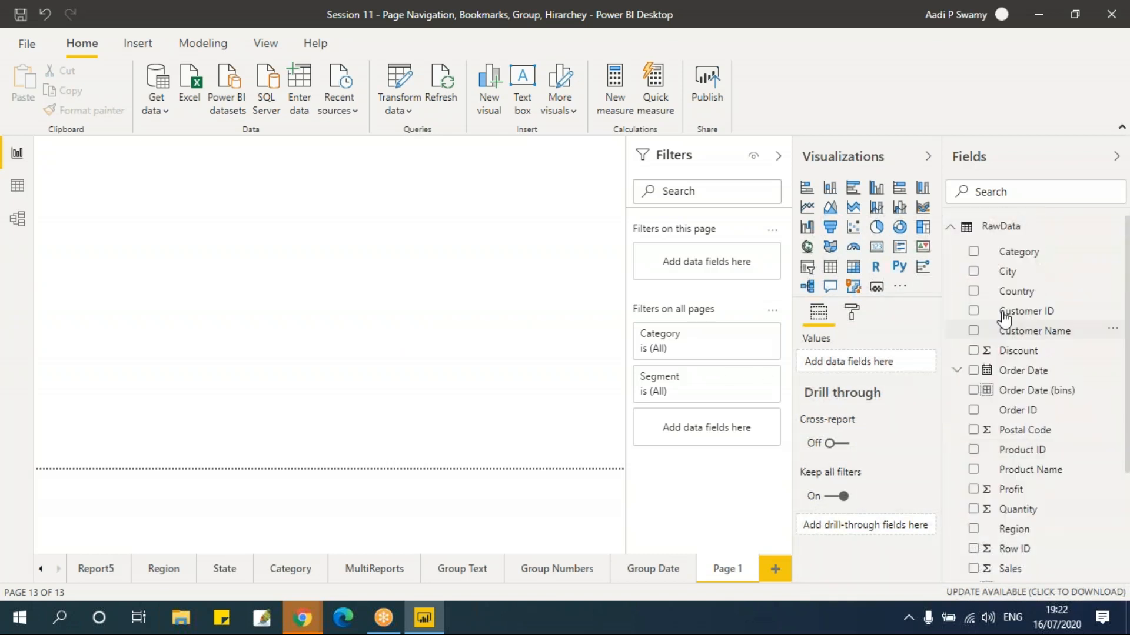
click(973, 292)
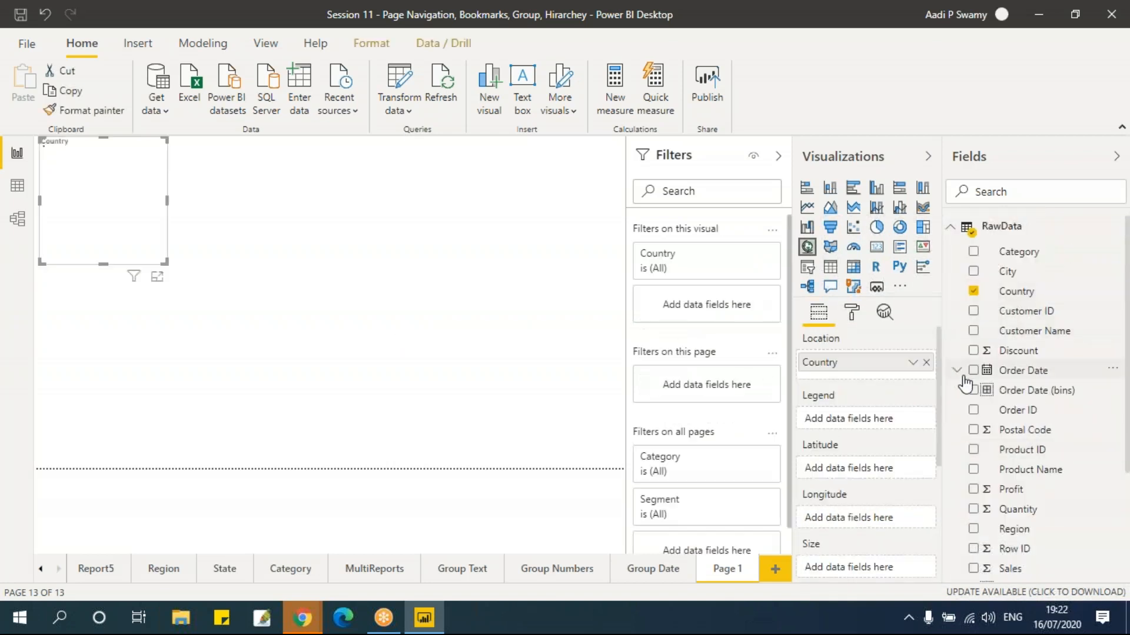
scroll(1036, 468, down, 3)
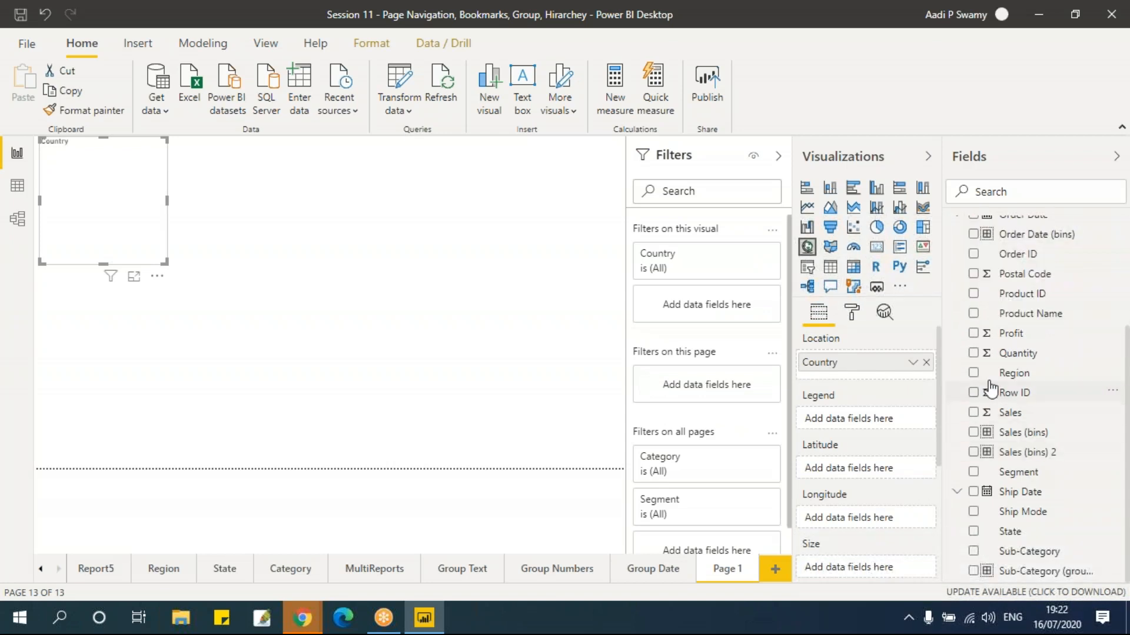
click(974, 373)
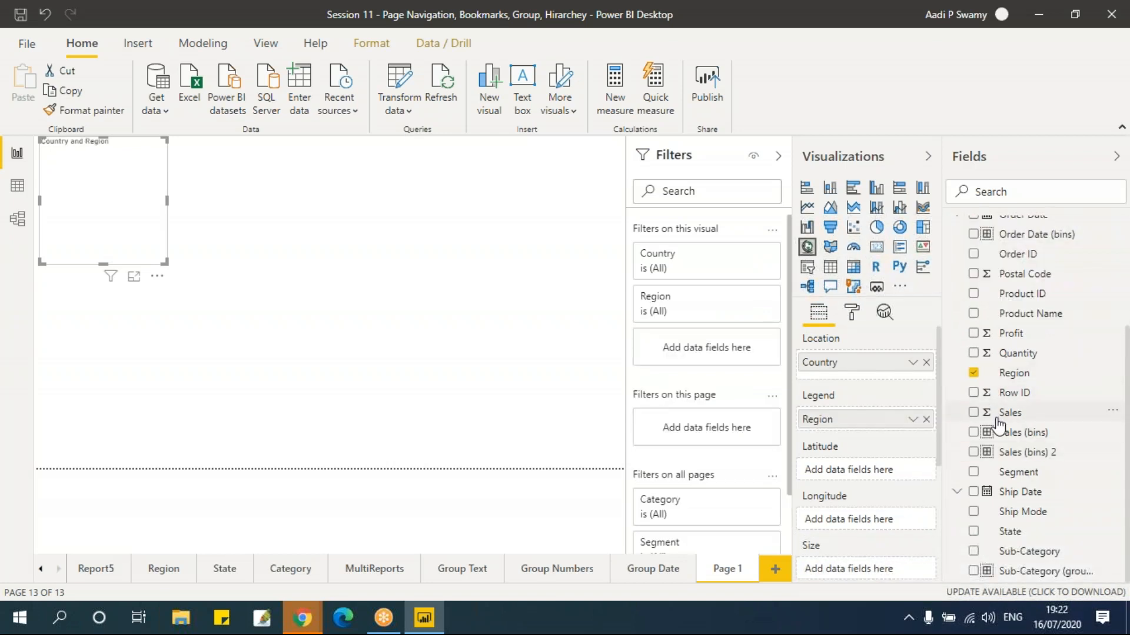
click(974, 532)
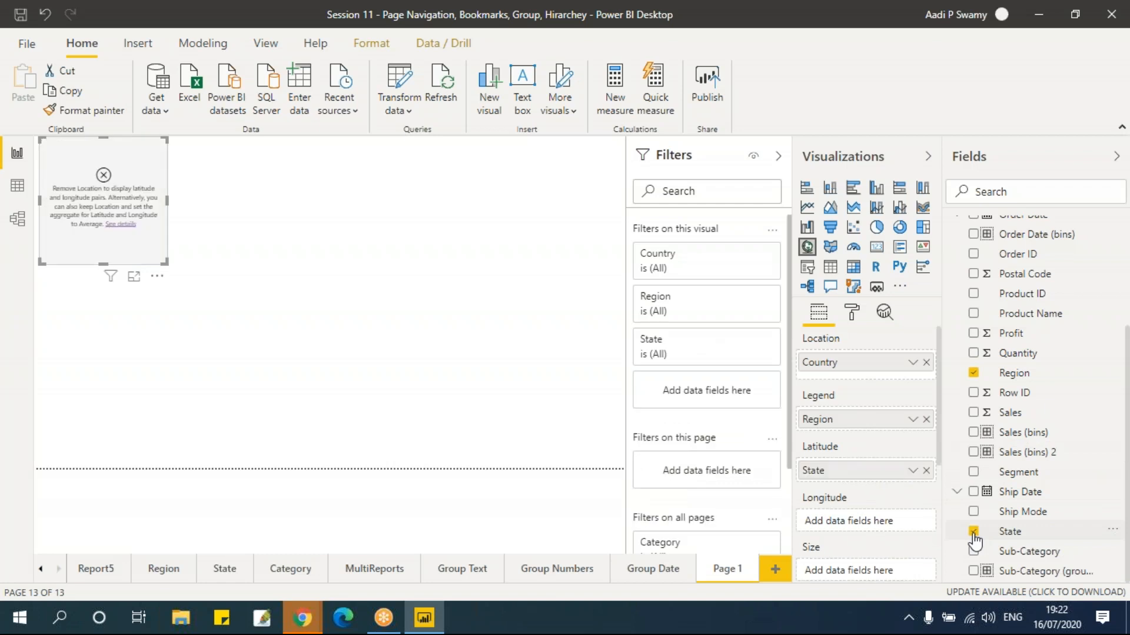
scroll(1065, 467, up, 3)
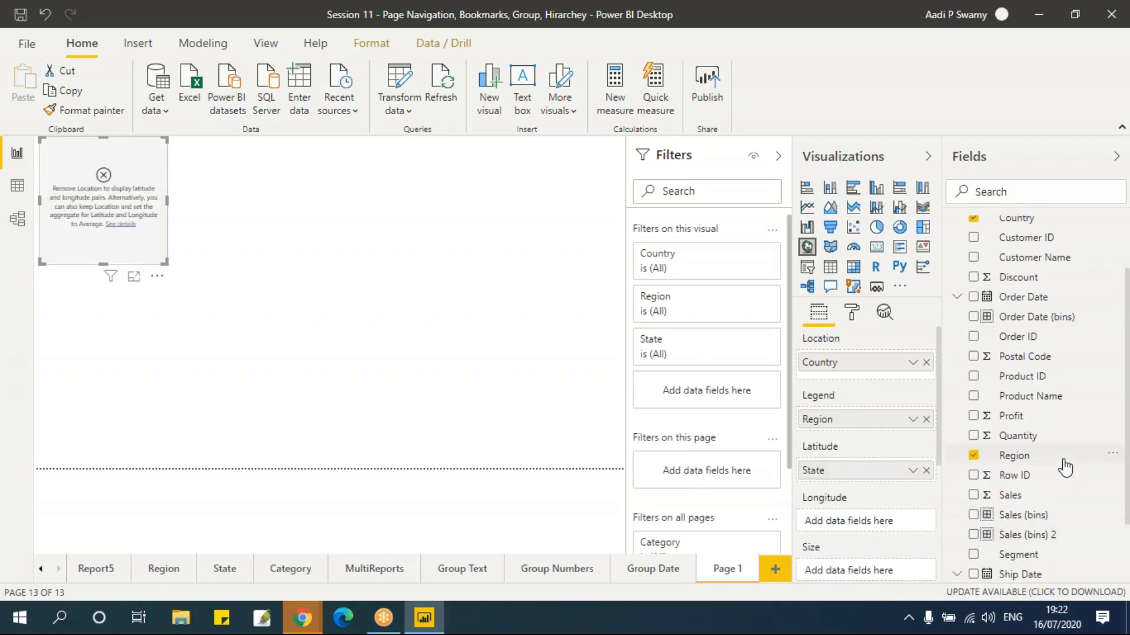
scroll(1065, 467, up, 2)
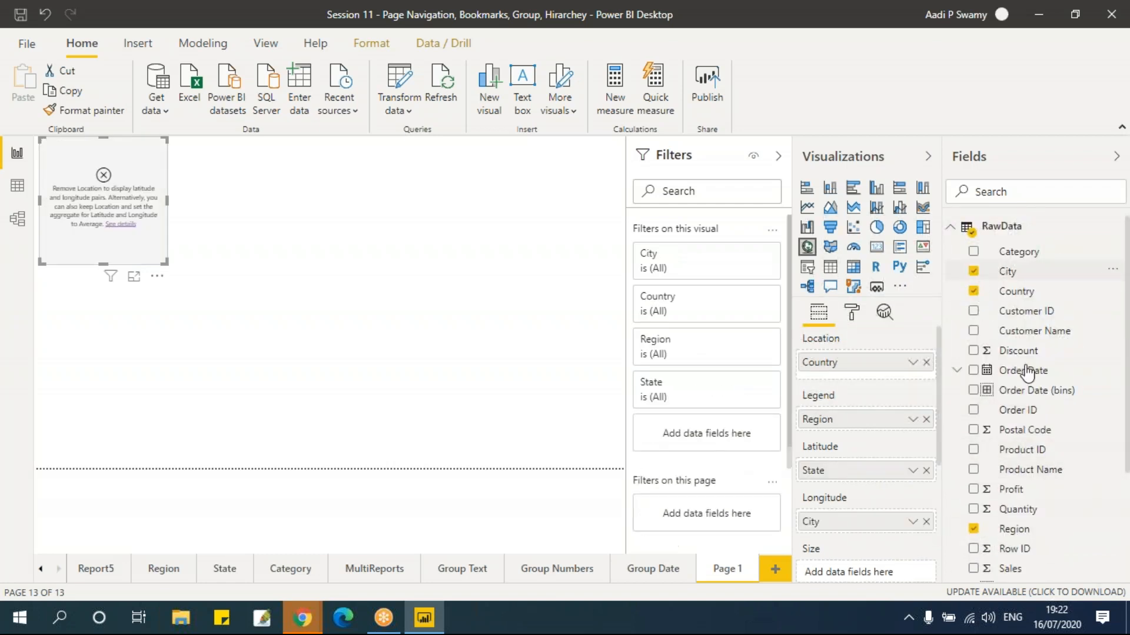
scroll(1029, 371, down, 3)
click(973, 348)
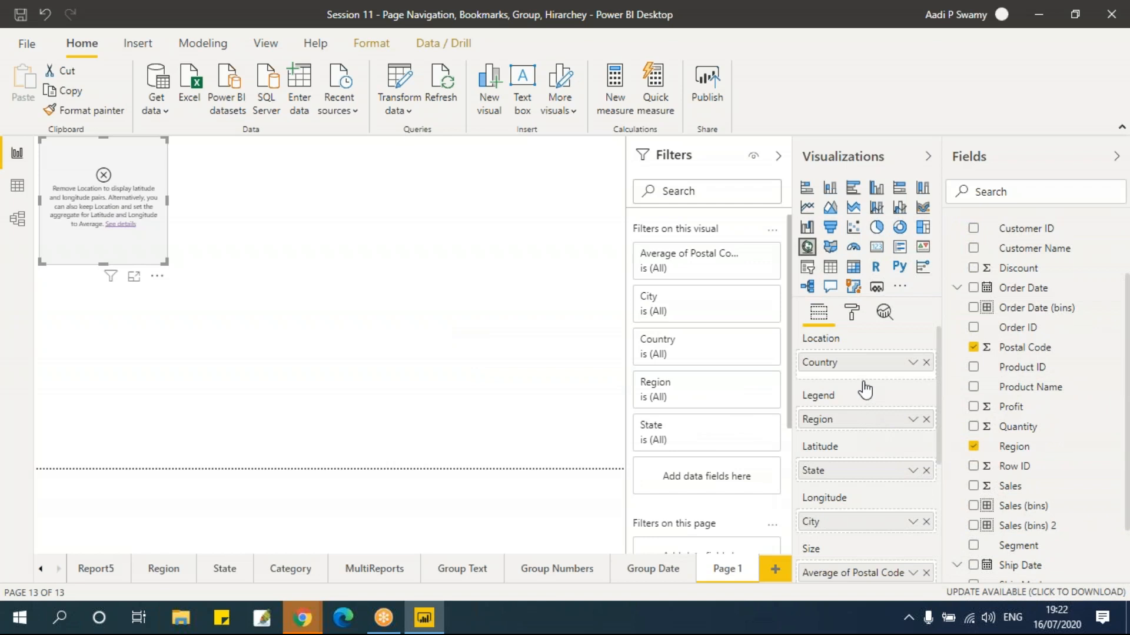
- Arrange Country, Region, State and City in that order as the map's Location levels, and remove Postal Code
drag(848, 419, 858, 380)
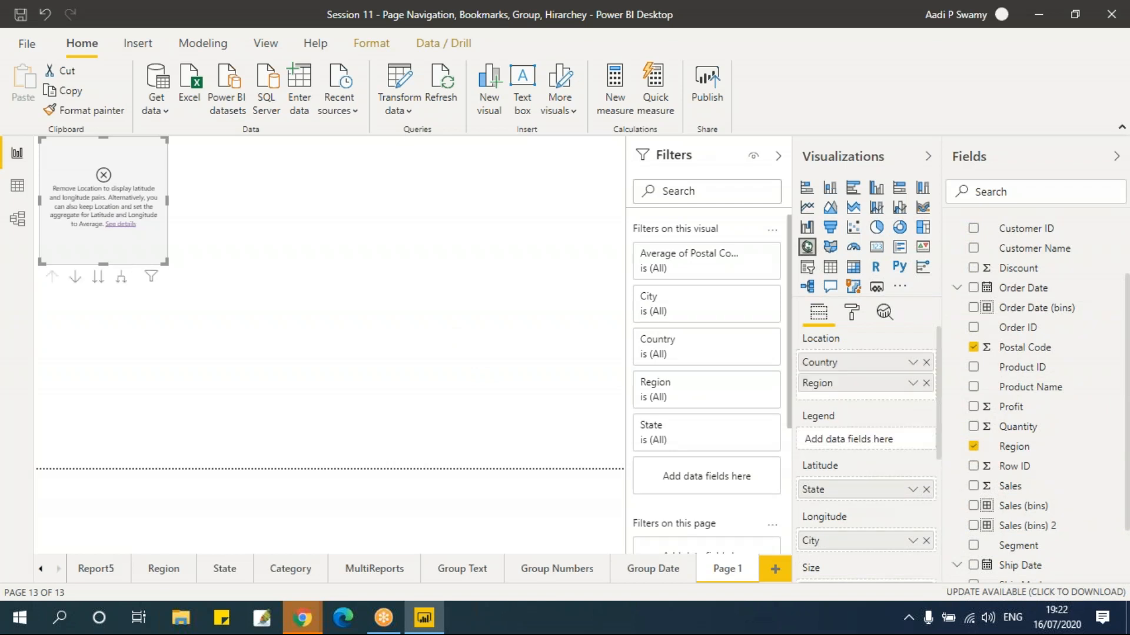
drag(834, 497, 841, 406)
scroll(849, 527, down, 1)
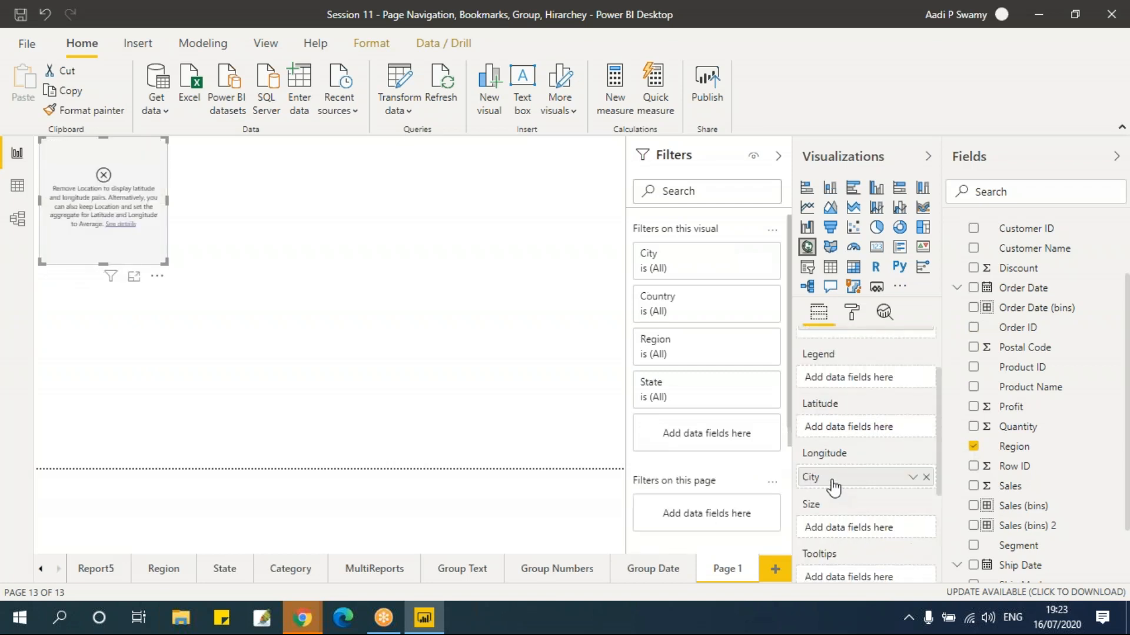
drag(847, 369, 846, 405)
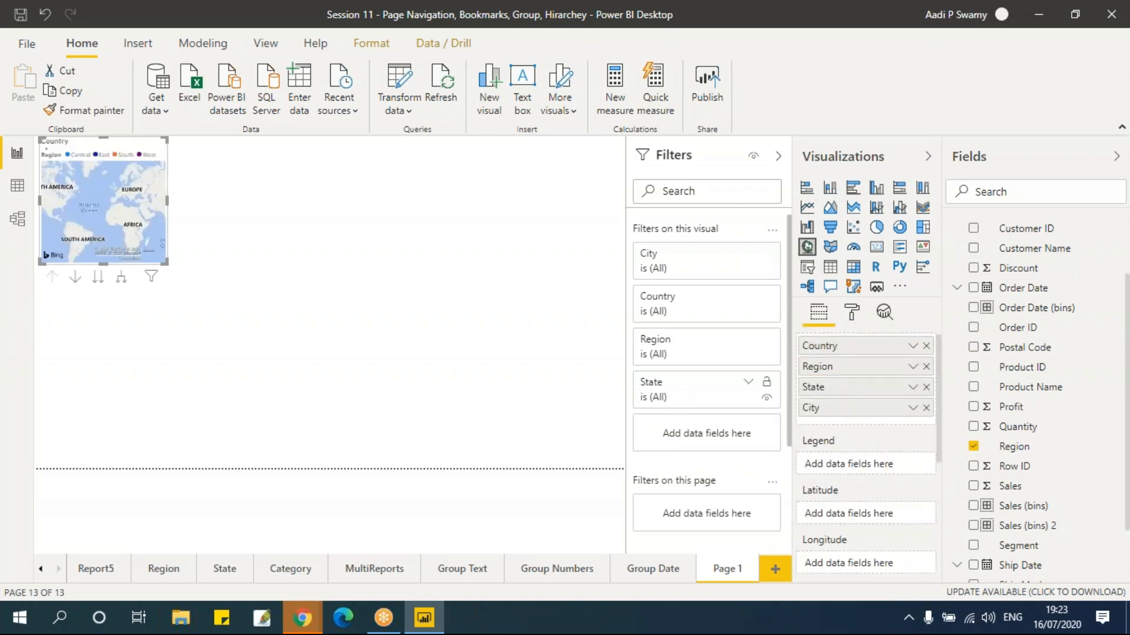
- Convert the map to a clustered column chart with Sales as its values, and enlarge it to about half the canvas width
drag(167, 264, 243, 385)
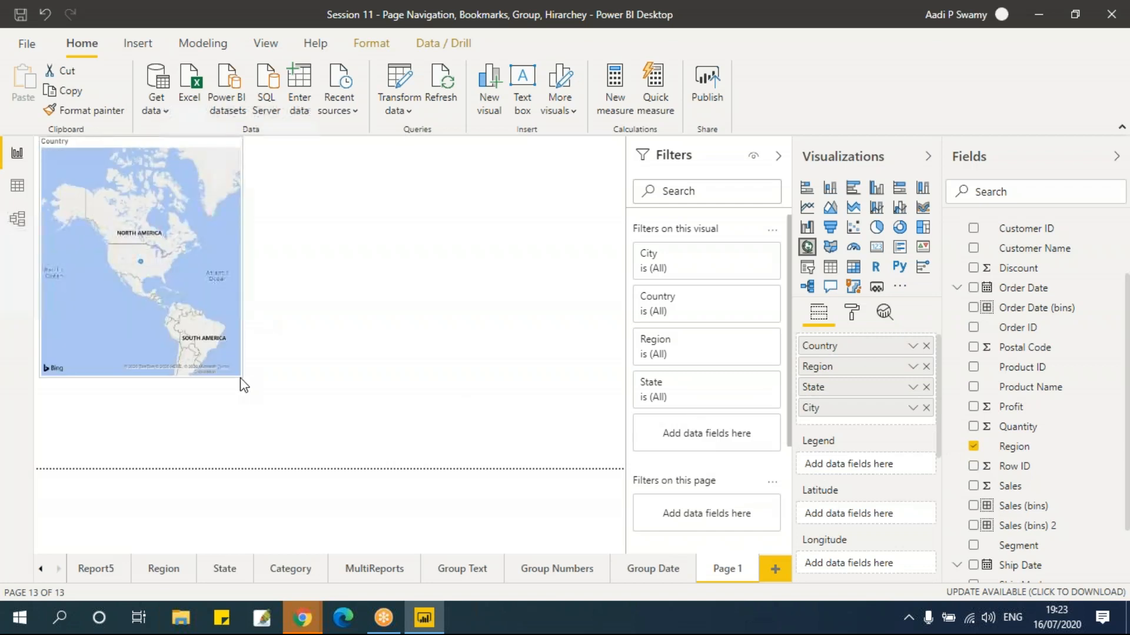
click(875, 190)
click(974, 487)
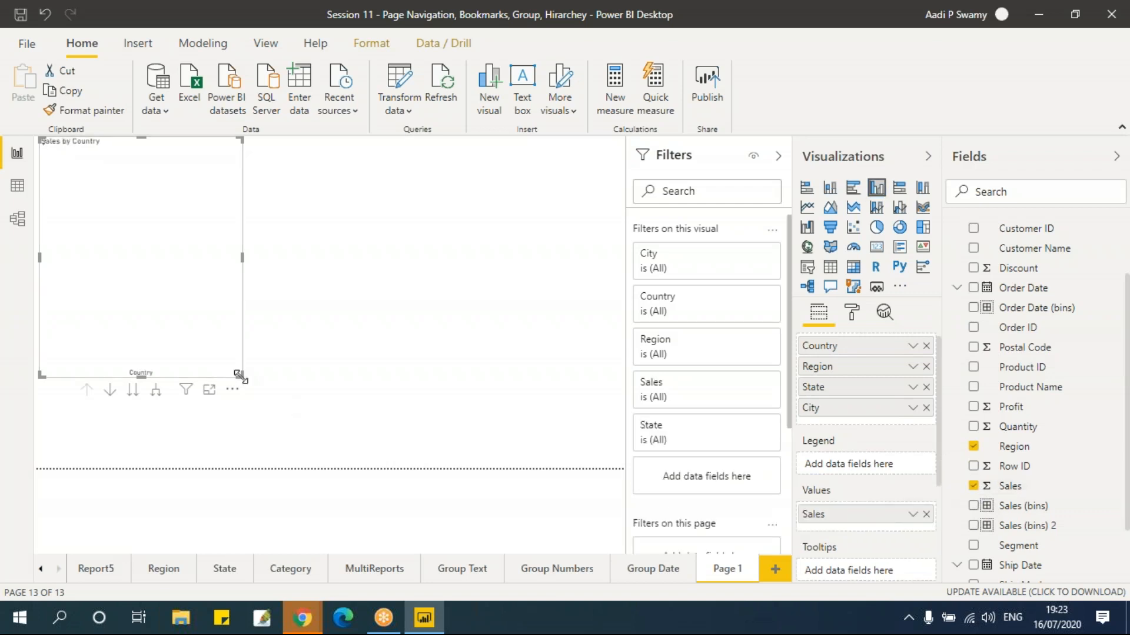
drag(240, 375, 339, 428)
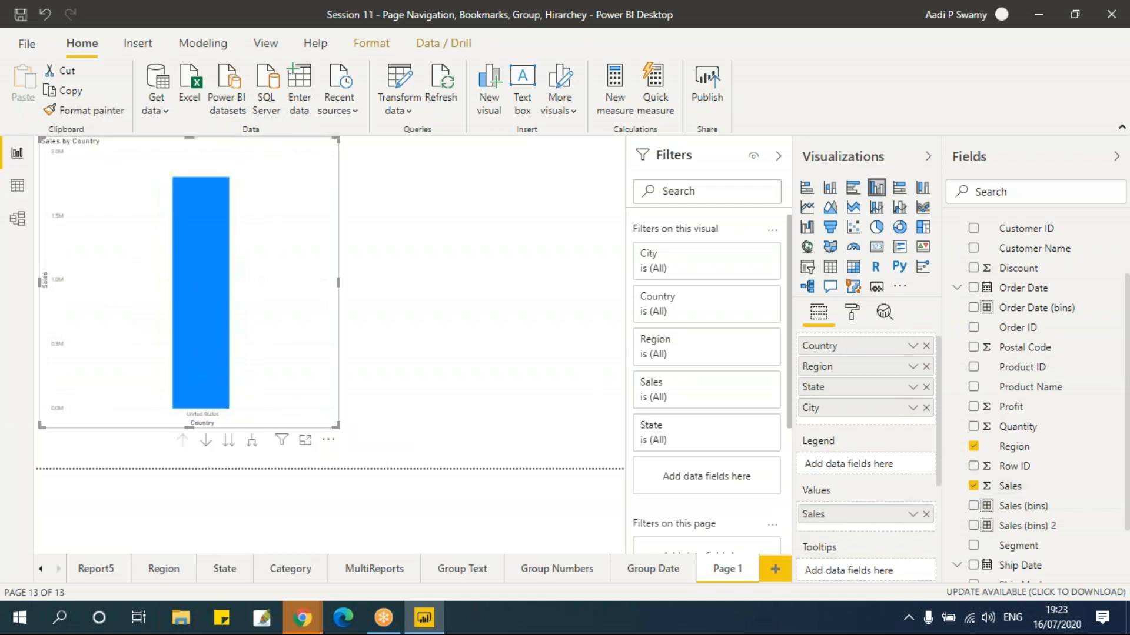
- Convert the Sales chart to a table and then to a matrix, shifted slightly inward from the canvas corner
click(831, 266)
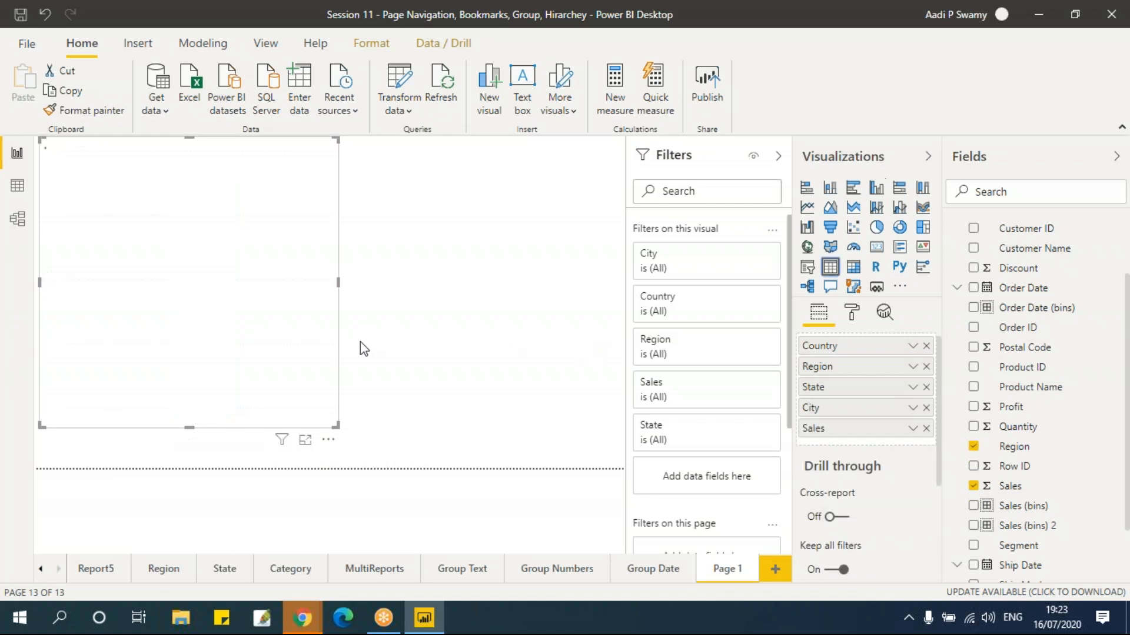
drag(327, 213, 448, 274)
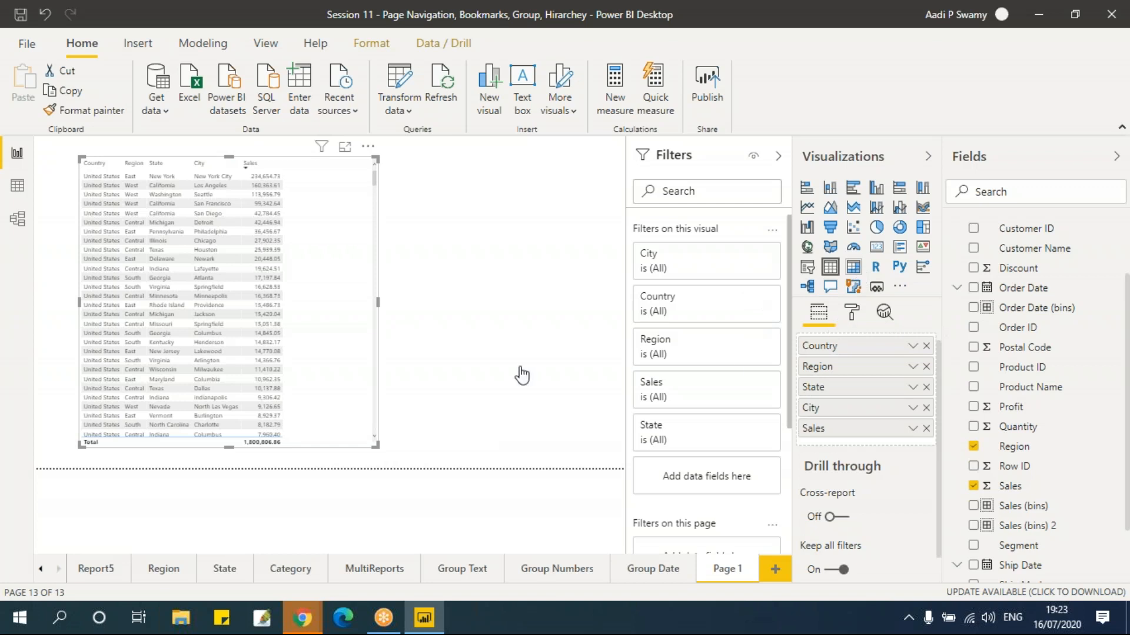
click(853, 267)
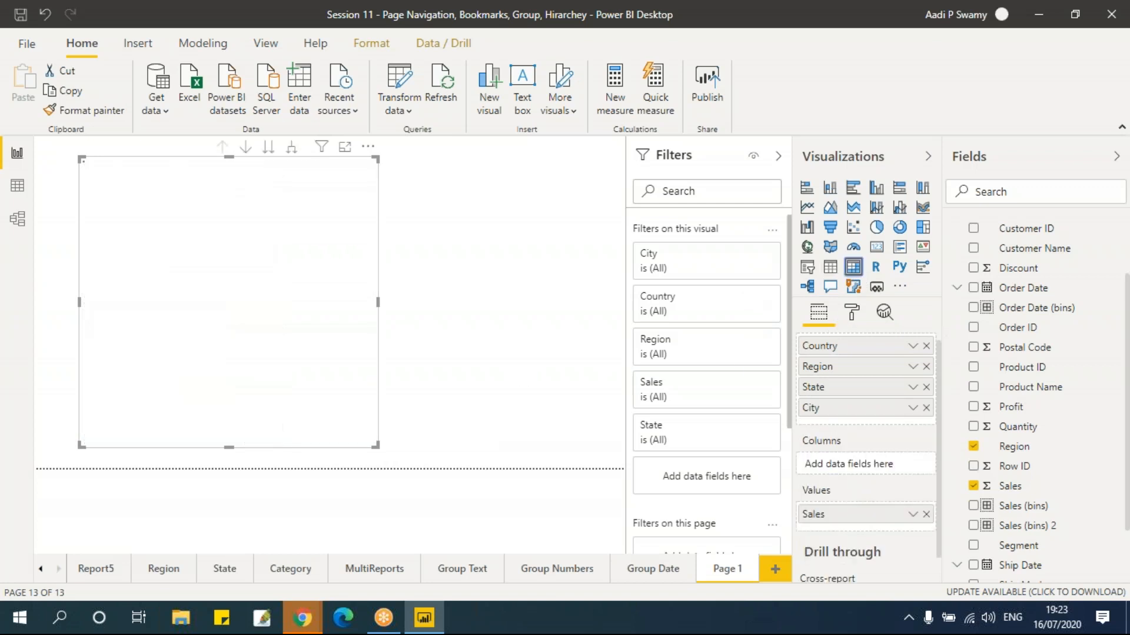
- Move the whole matrix through the Region, State and City levels of the hierarchy, and shrink the visual
click(268, 148)
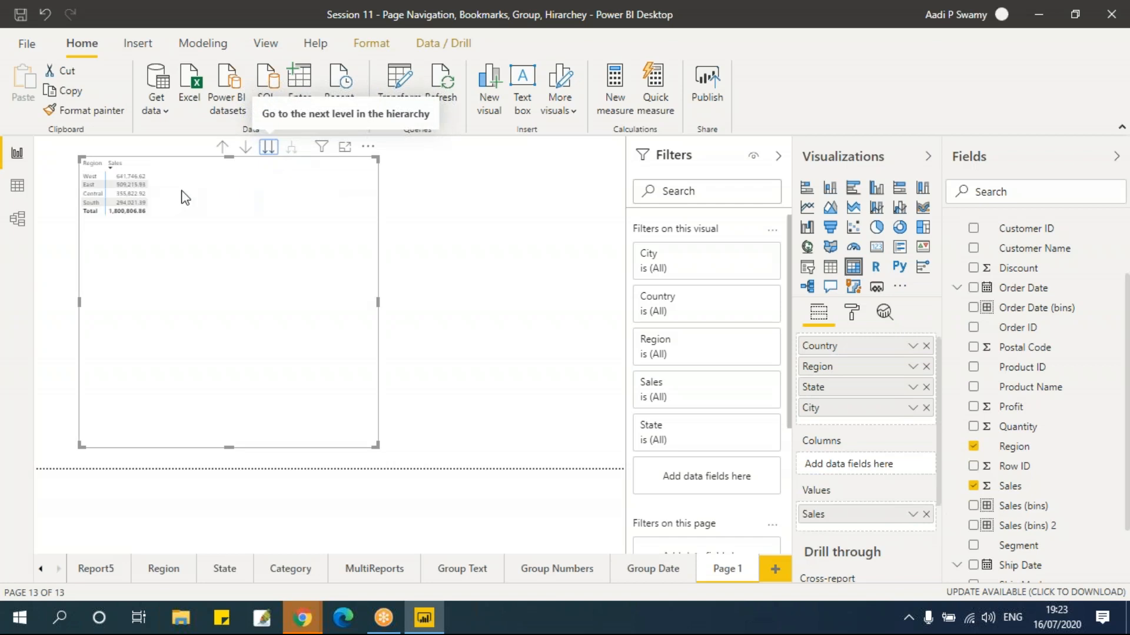
click(270, 149)
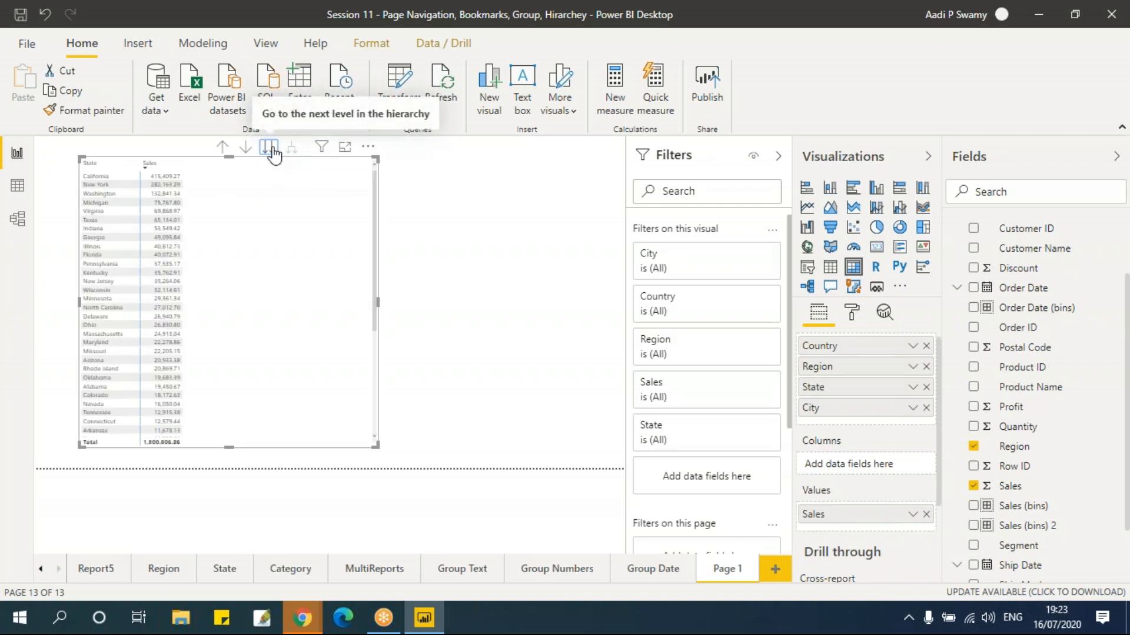
click(272, 149)
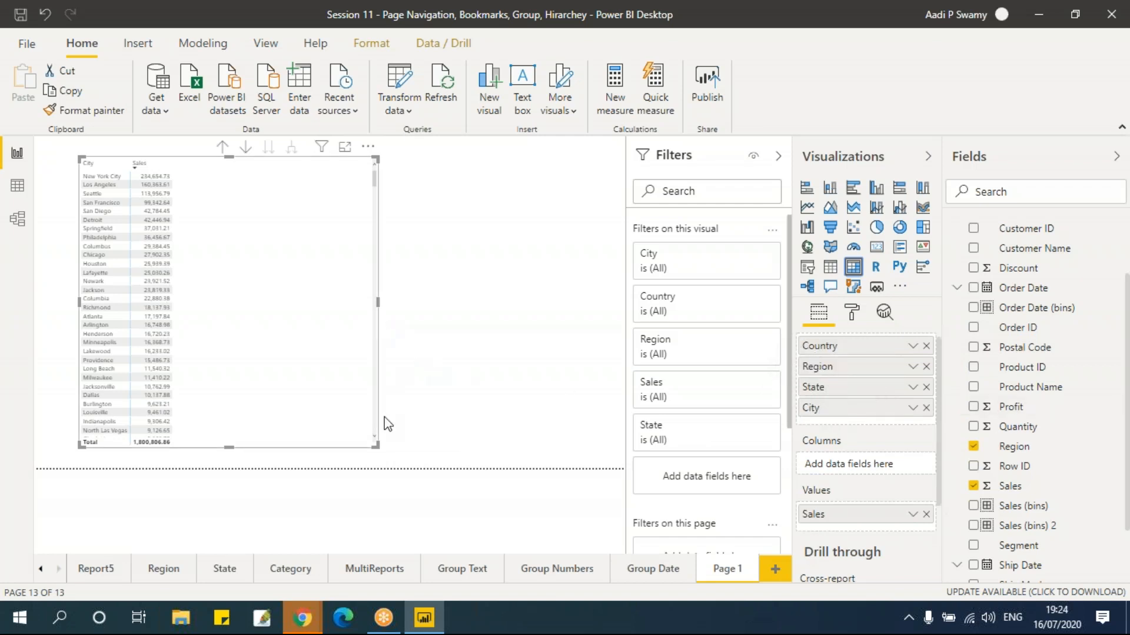
drag(377, 446, 238, 375)
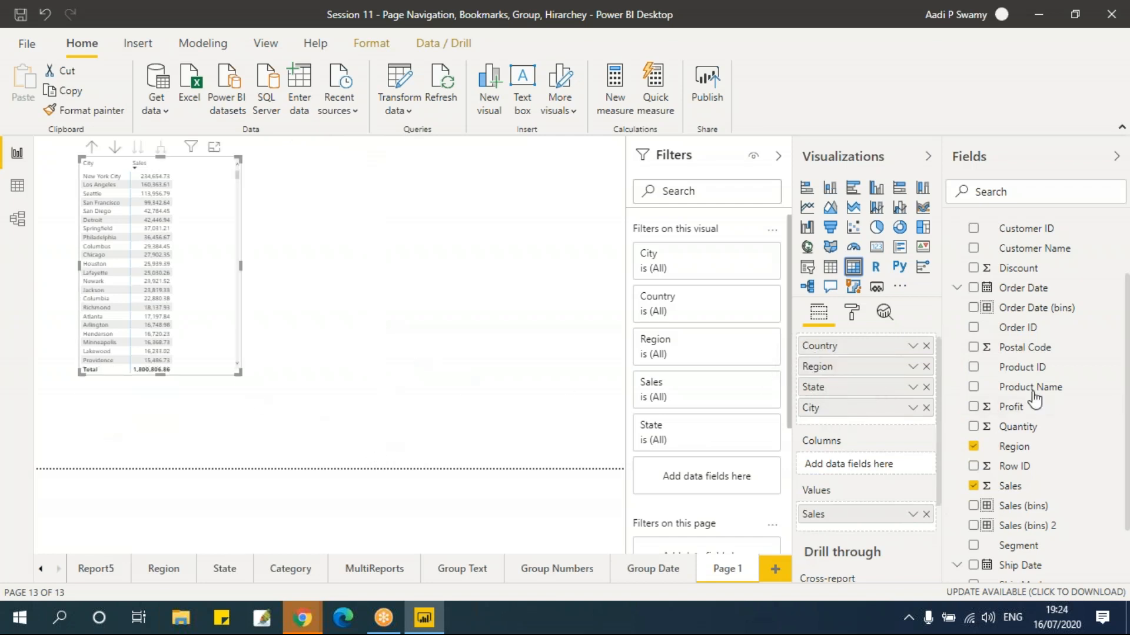
- Deselect the matrix and create a new hierarchy from the Country field
scroll(1055, 383, up, 3)
scroll(1054, 384, down, 5)
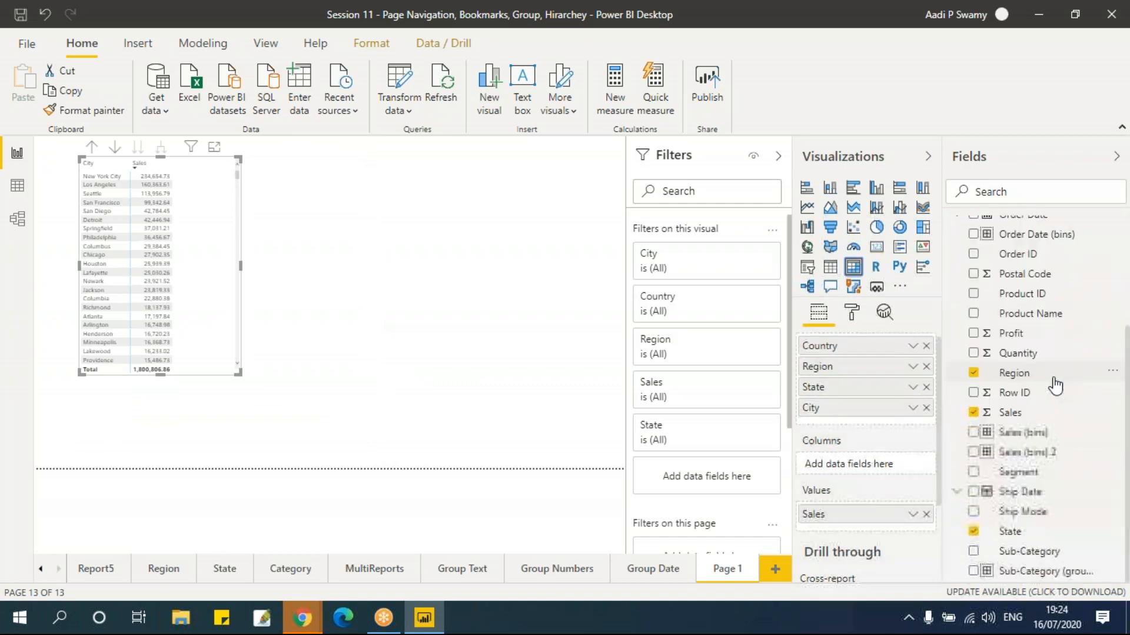
scroll(1054, 388, up, 3)
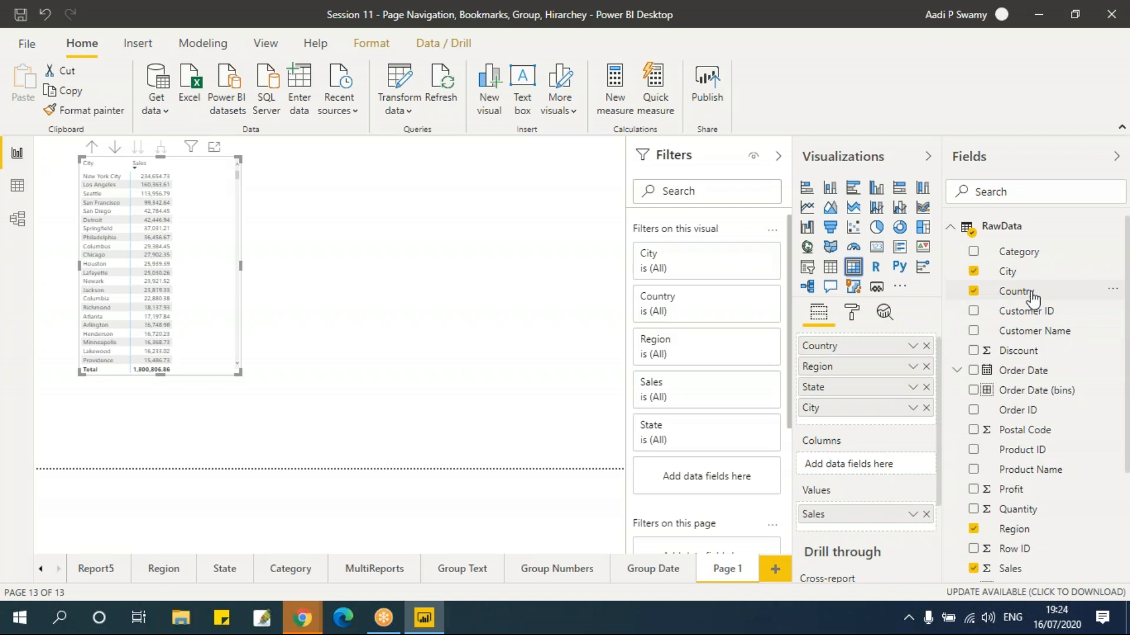
click(528, 294)
click(1113, 293)
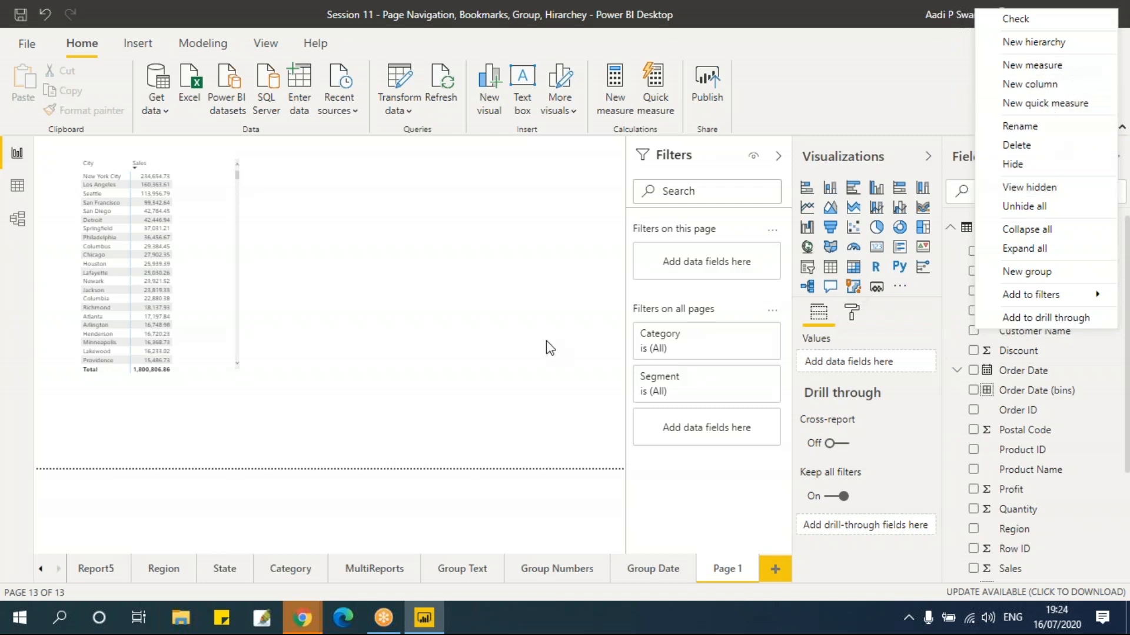
click(881, 357)
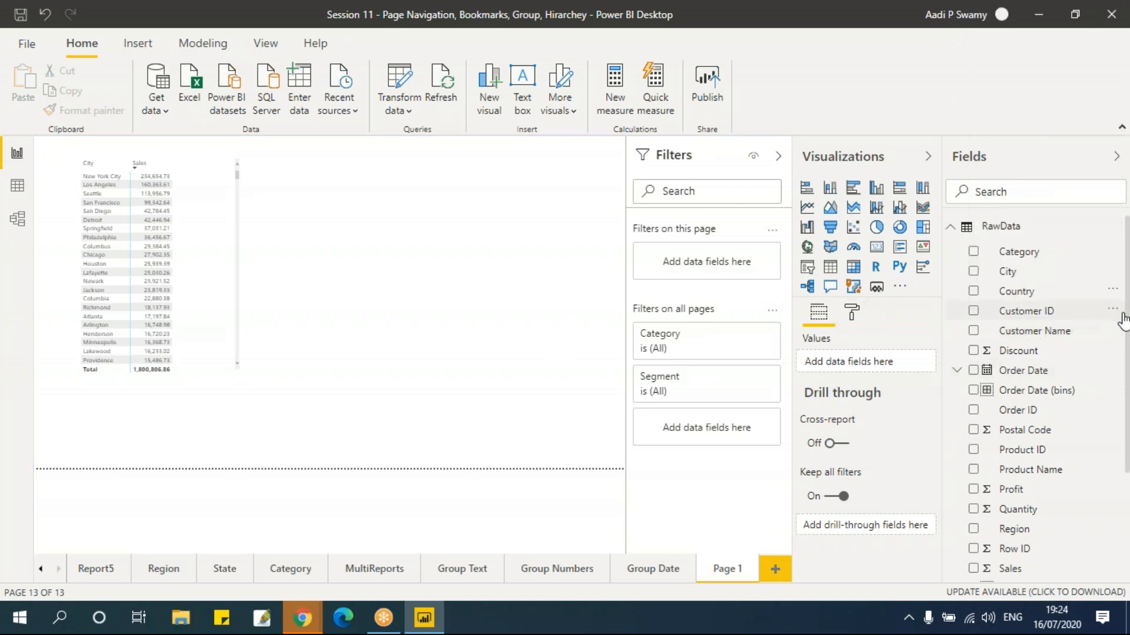
click(1110, 290)
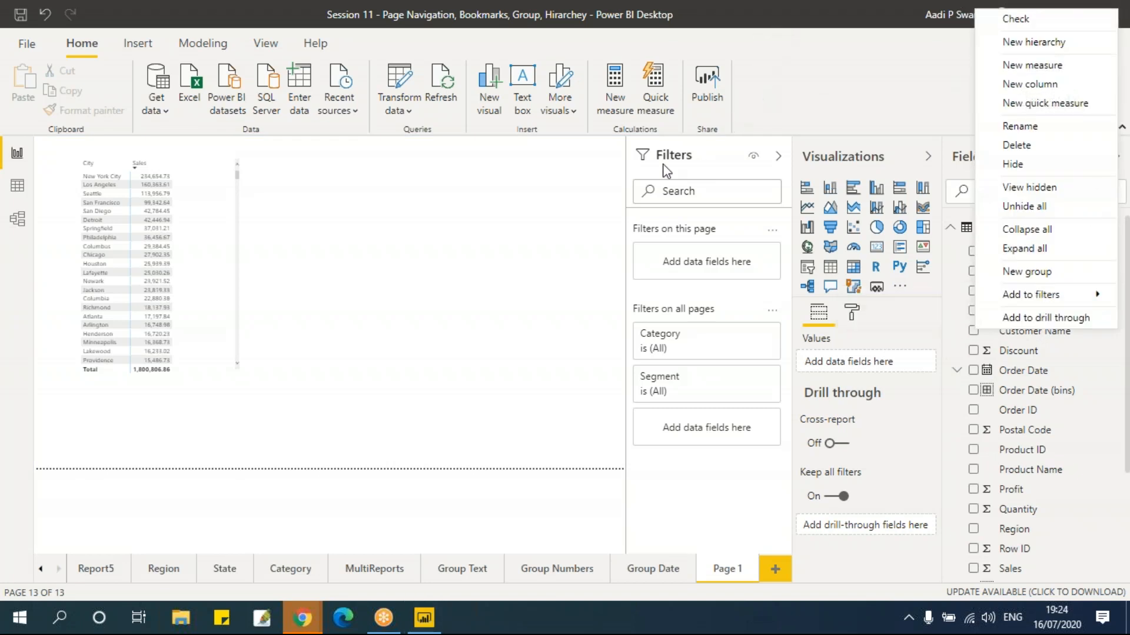
click(1062, 44)
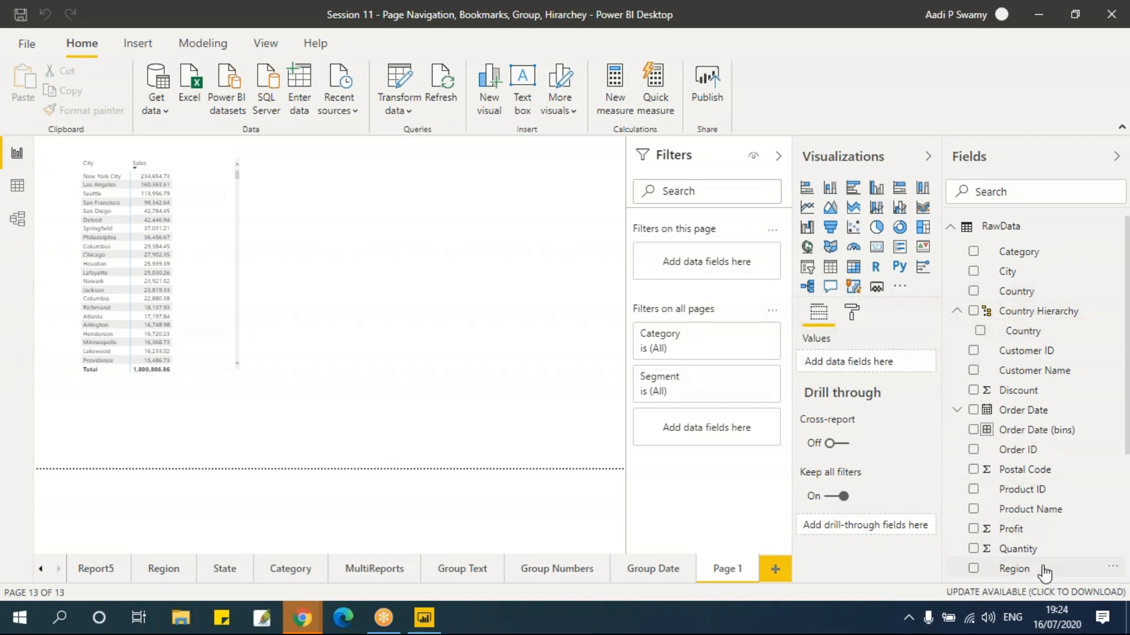
- Add the Region field to Country Hierarchy beneath Country
click(1113, 569)
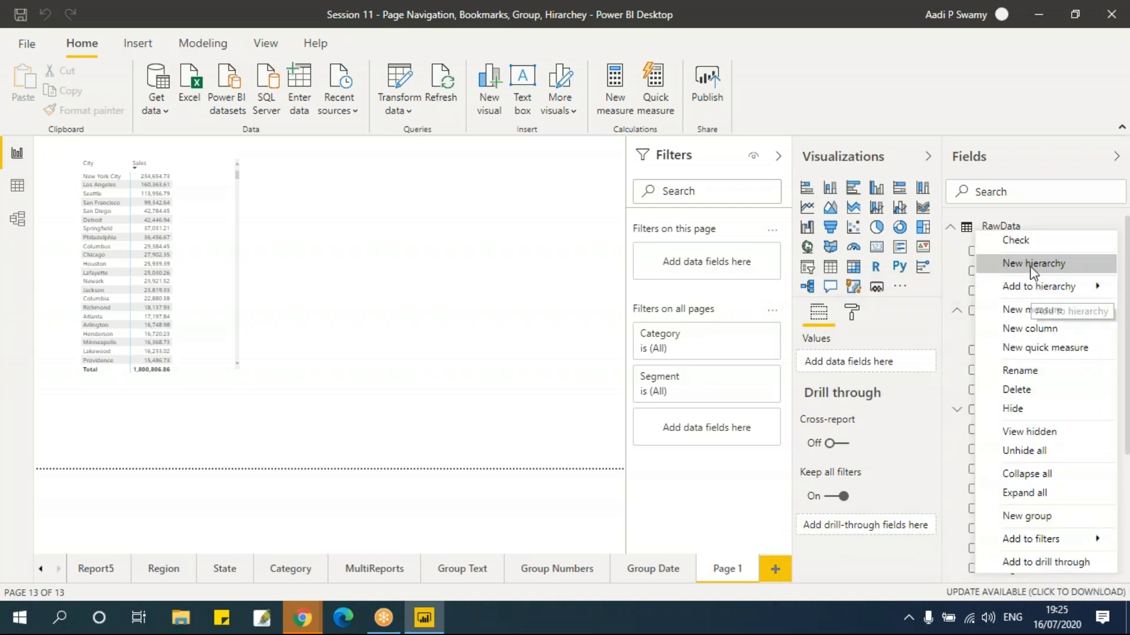
mouse_move(1029, 285)
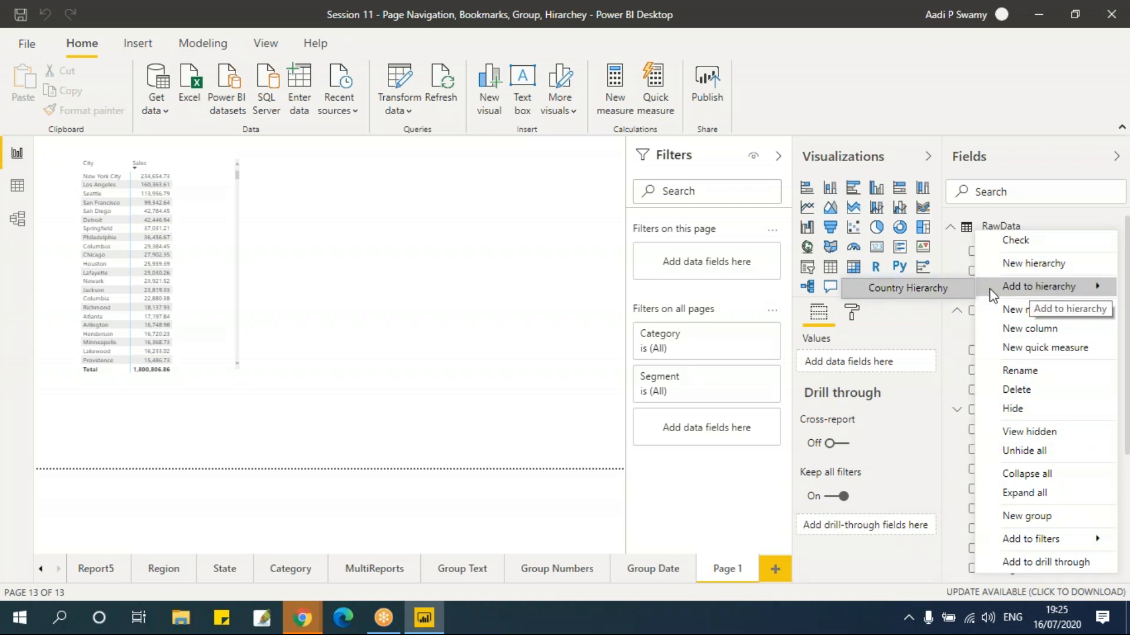
click(935, 288)
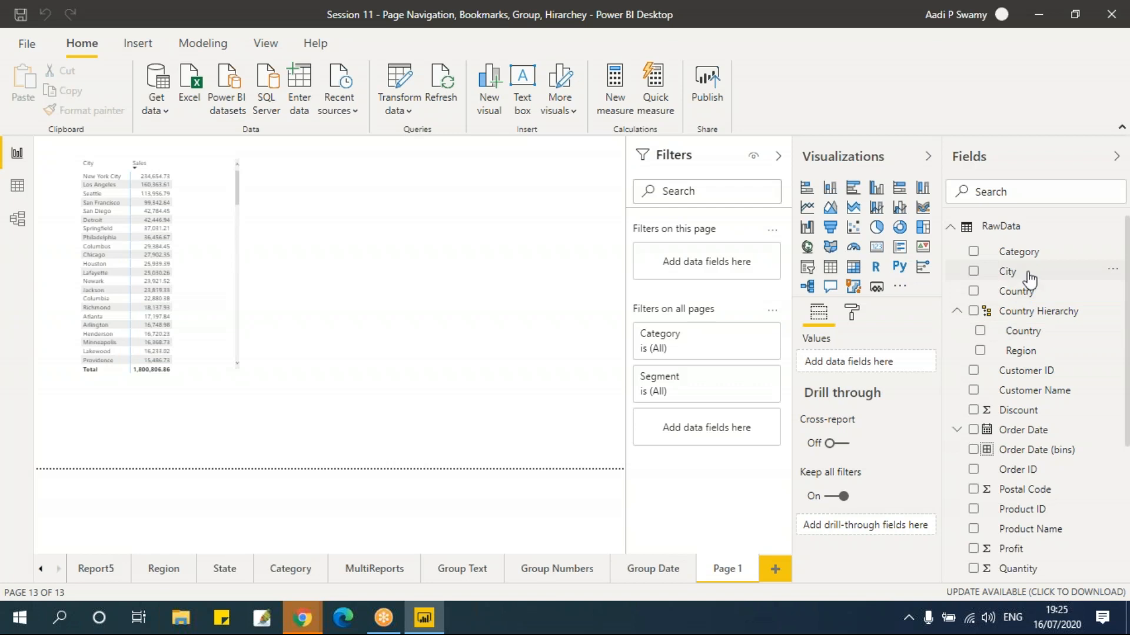
- Add the City field to Country Hierarchy beneath Region
drag(1037, 335, 1035, 341)
click(1110, 275)
mouse_move(1036, 64)
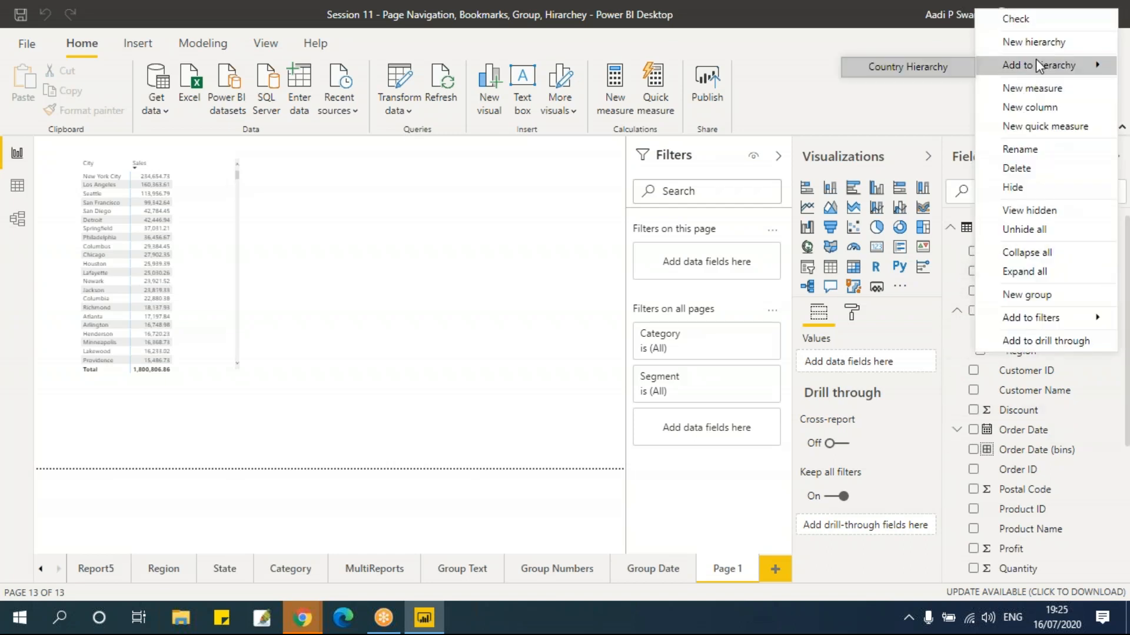
click(939, 68)
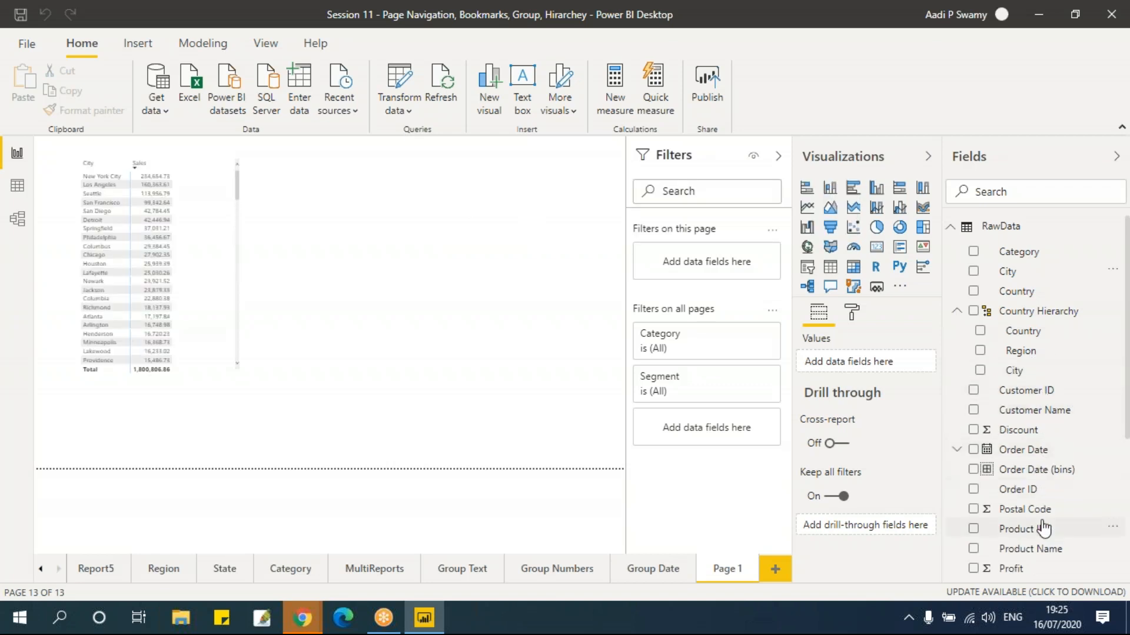
- Add the State and Postal Code fields to Country Hierarchy, with State placed above City and Postal Code at the end
scroll(1044, 529, down, 5)
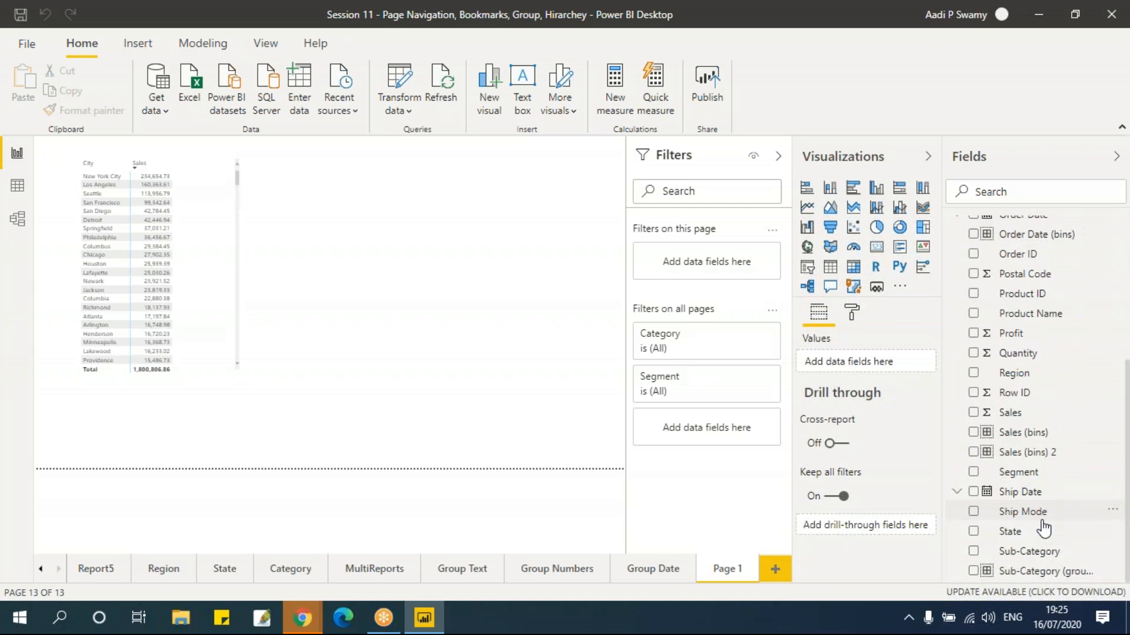
click(1114, 531)
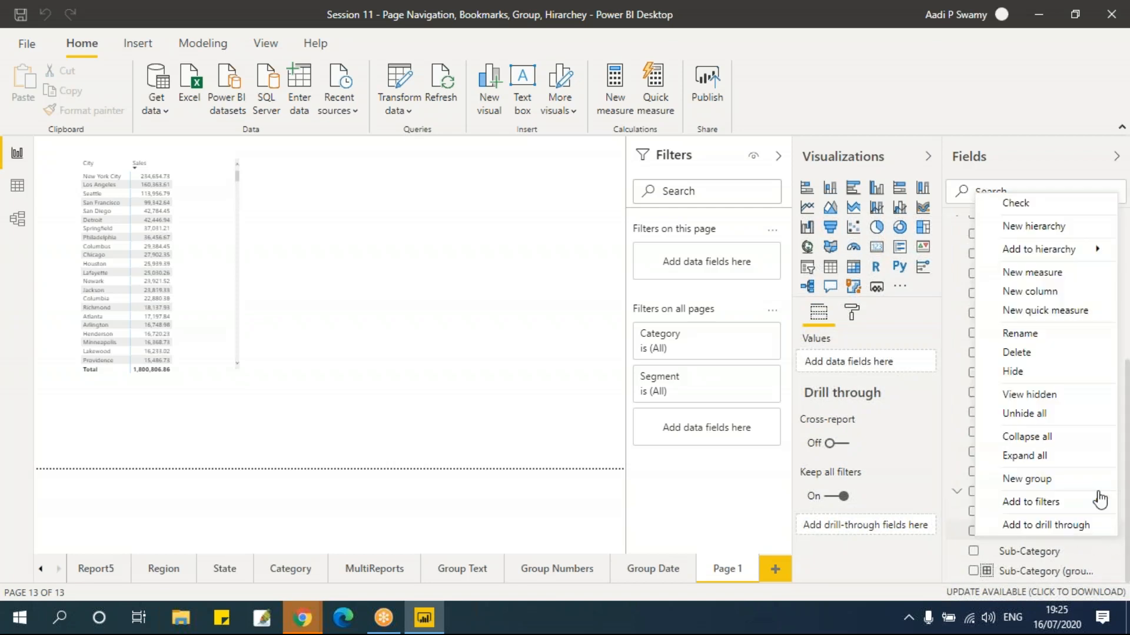
mouse_move(1062, 254)
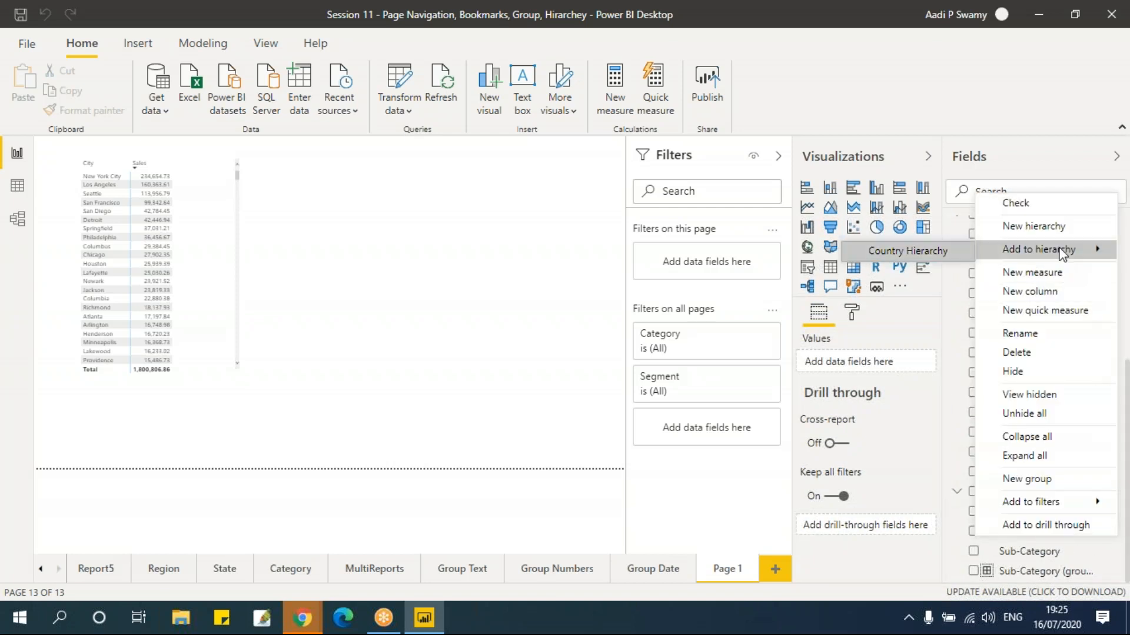
click(938, 251)
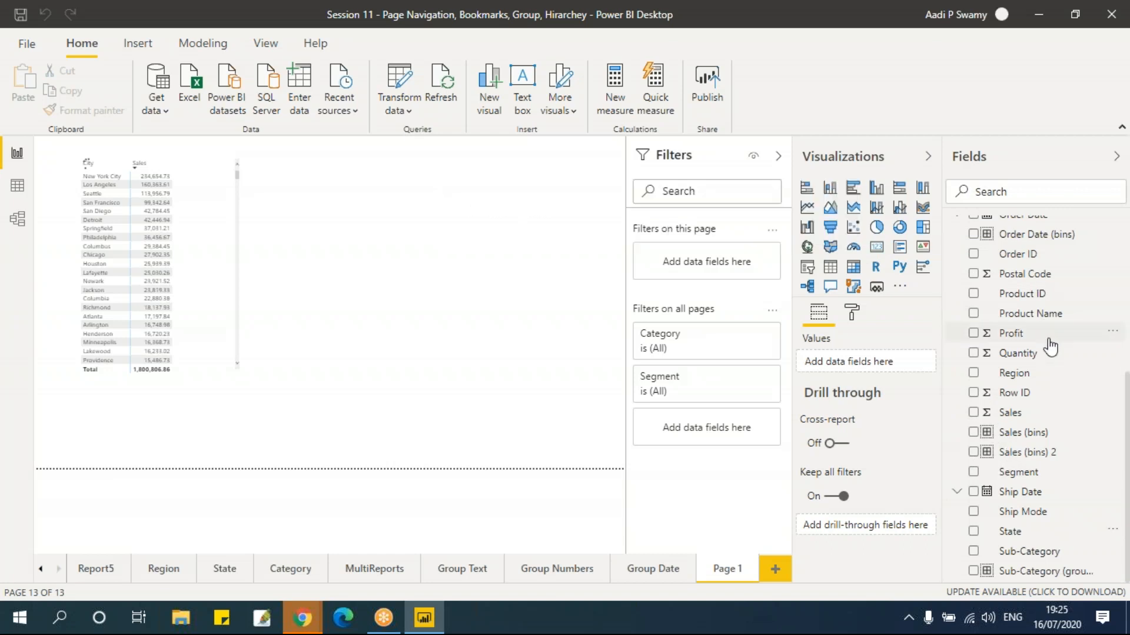
click(1114, 275)
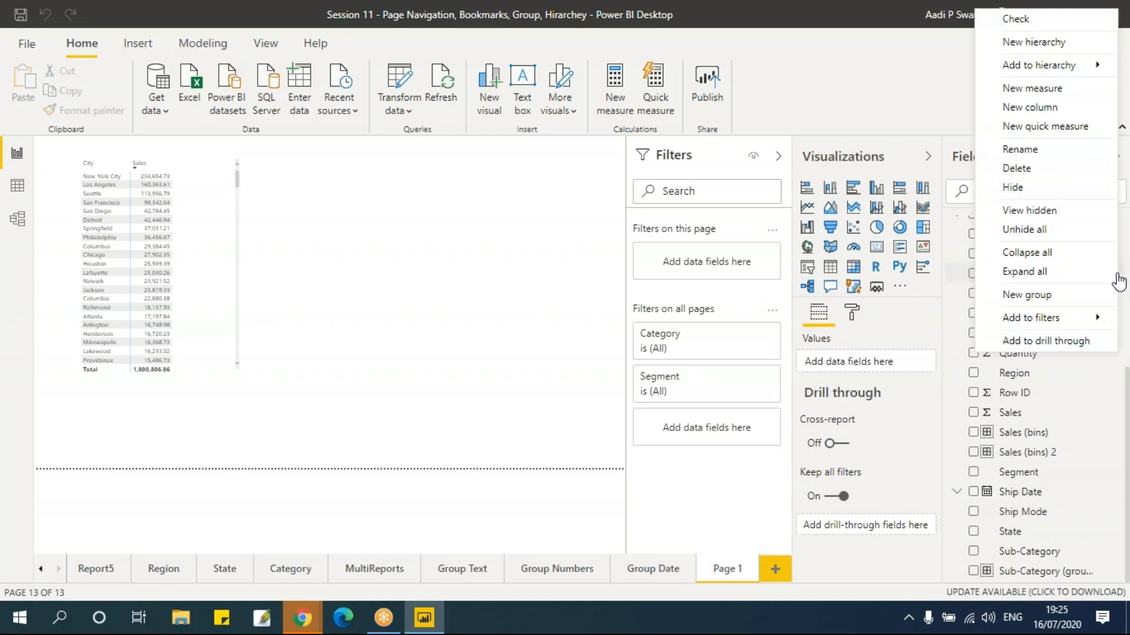
mouse_move(1004, 66)
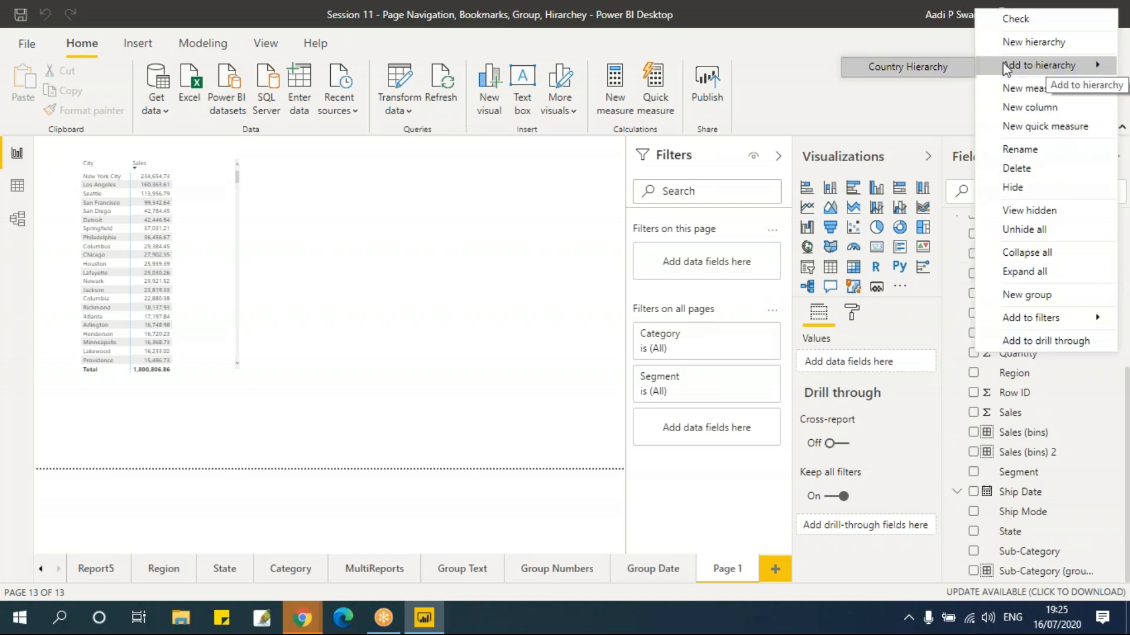
click(951, 65)
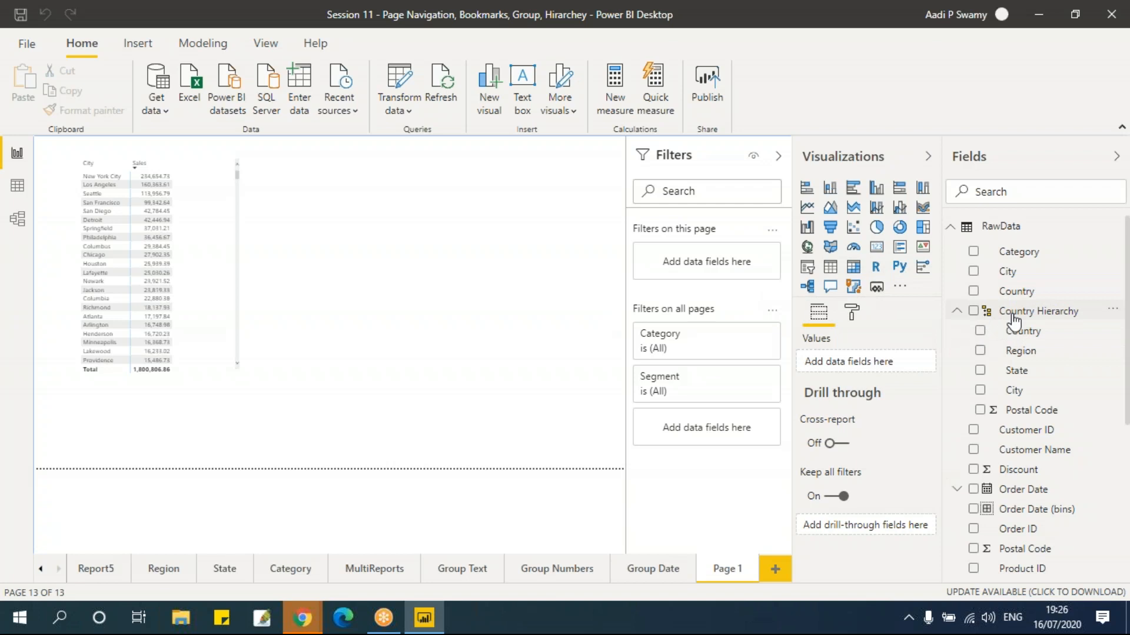
click(974, 311)
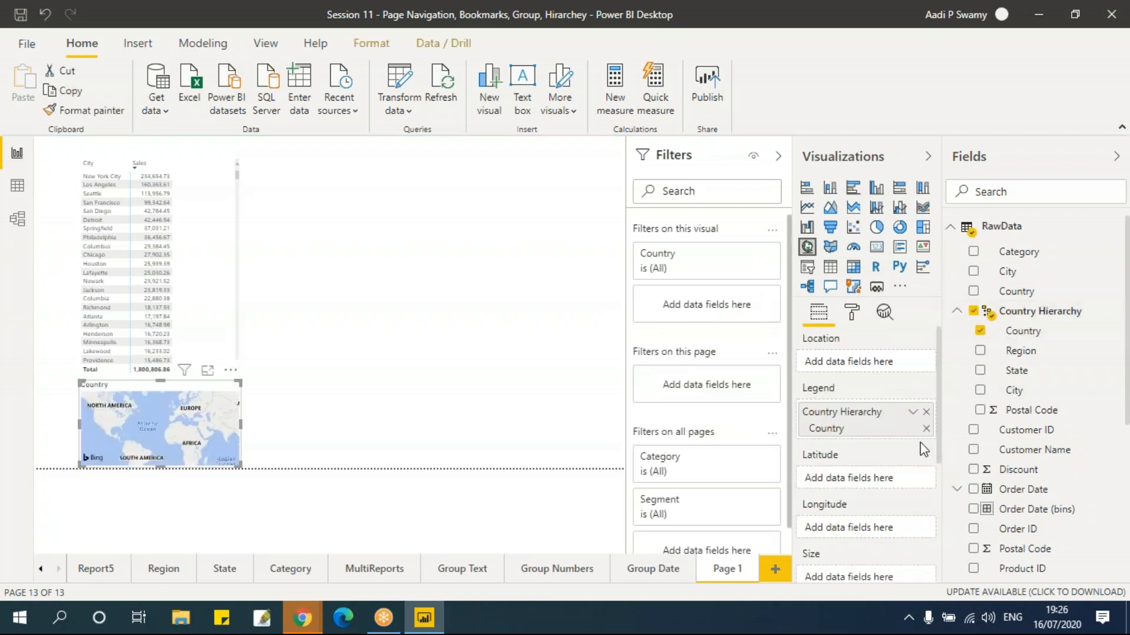
click(980, 330)
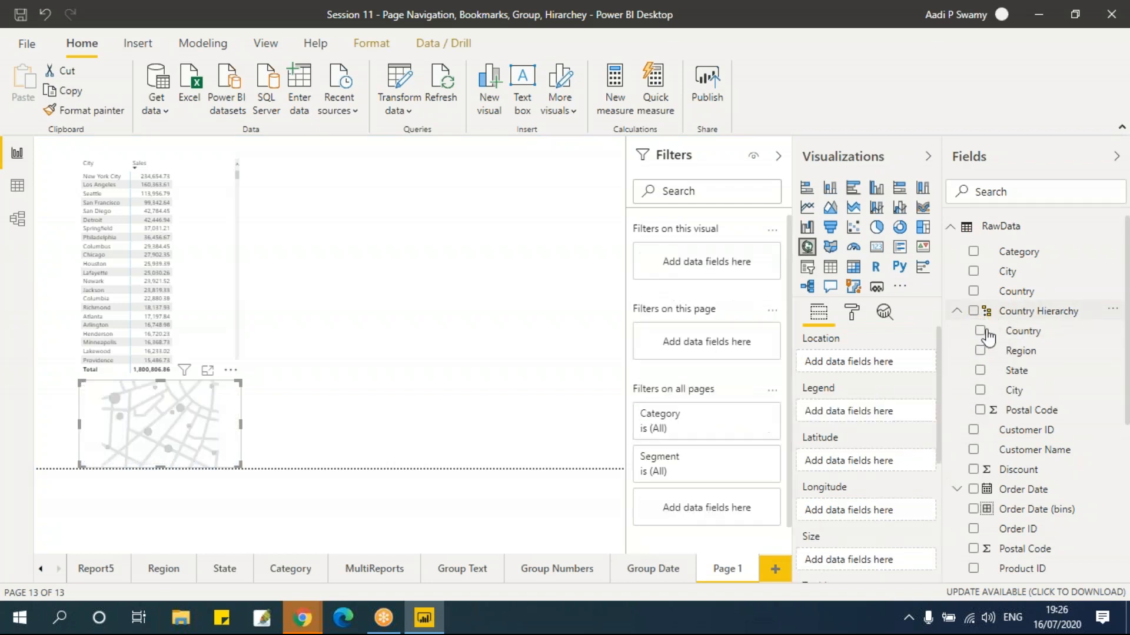
click(548, 288)
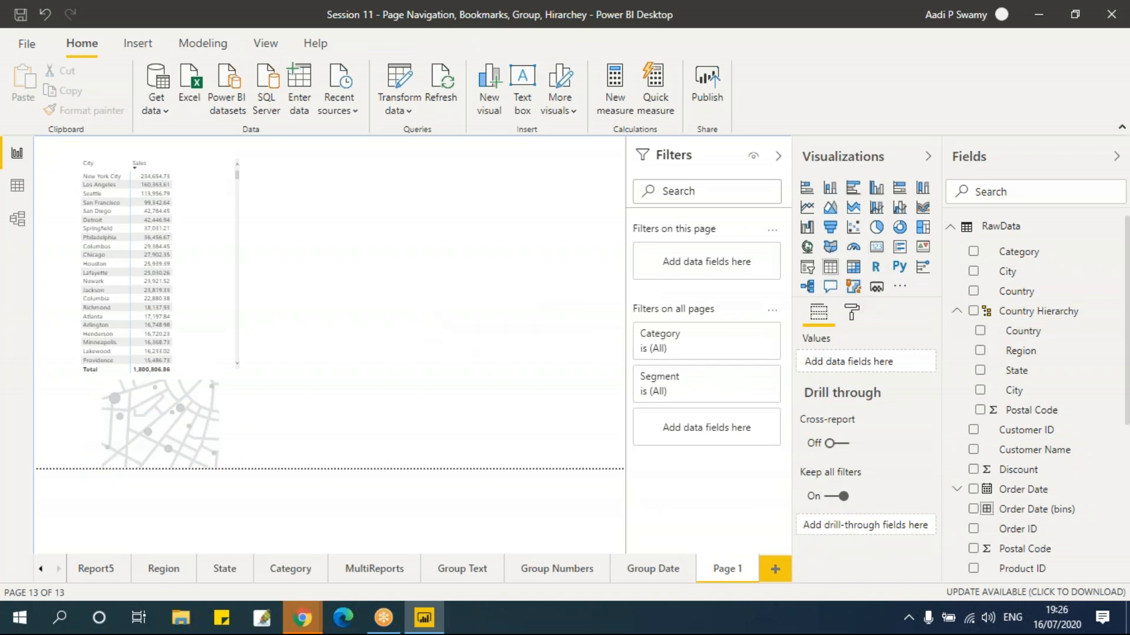
- Insert a large table visual beside the existing City matrix, showing all levels of Country Hierarchy together with Sales
drag(408, 374, 505, 451)
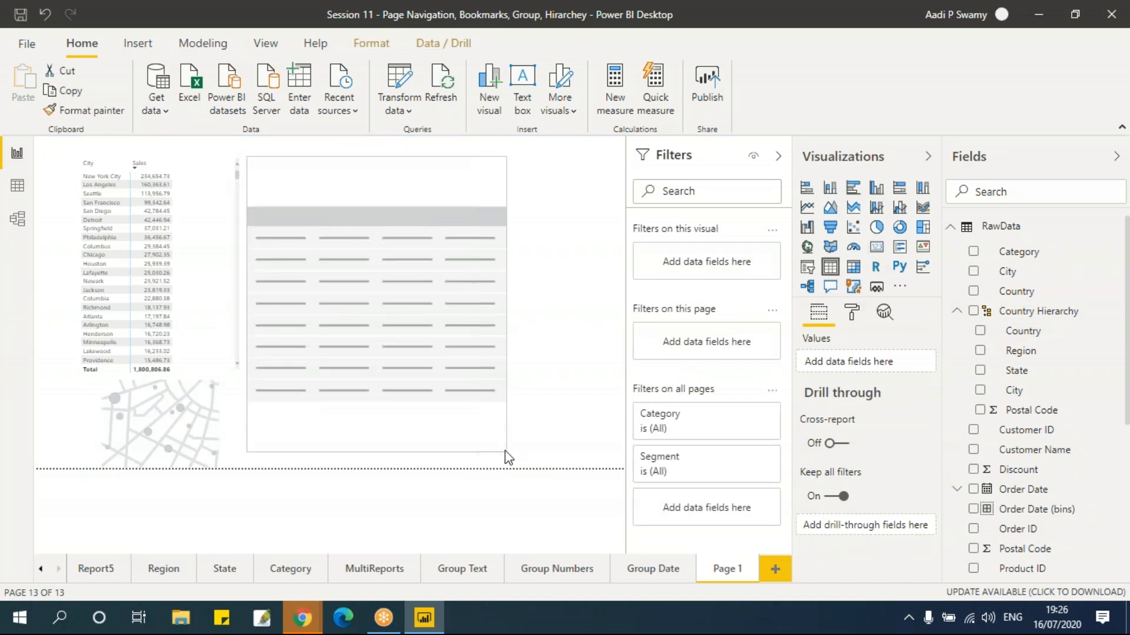
click(974, 311)
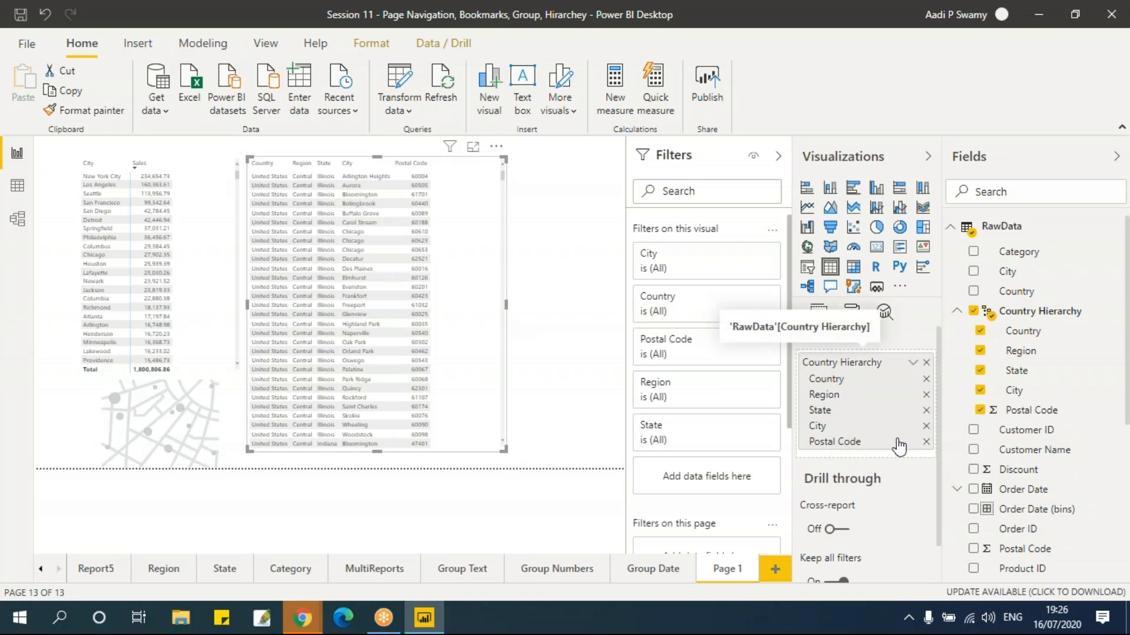
scroll(889, 484, down, 2)
scroll(865, 412, up, 2)
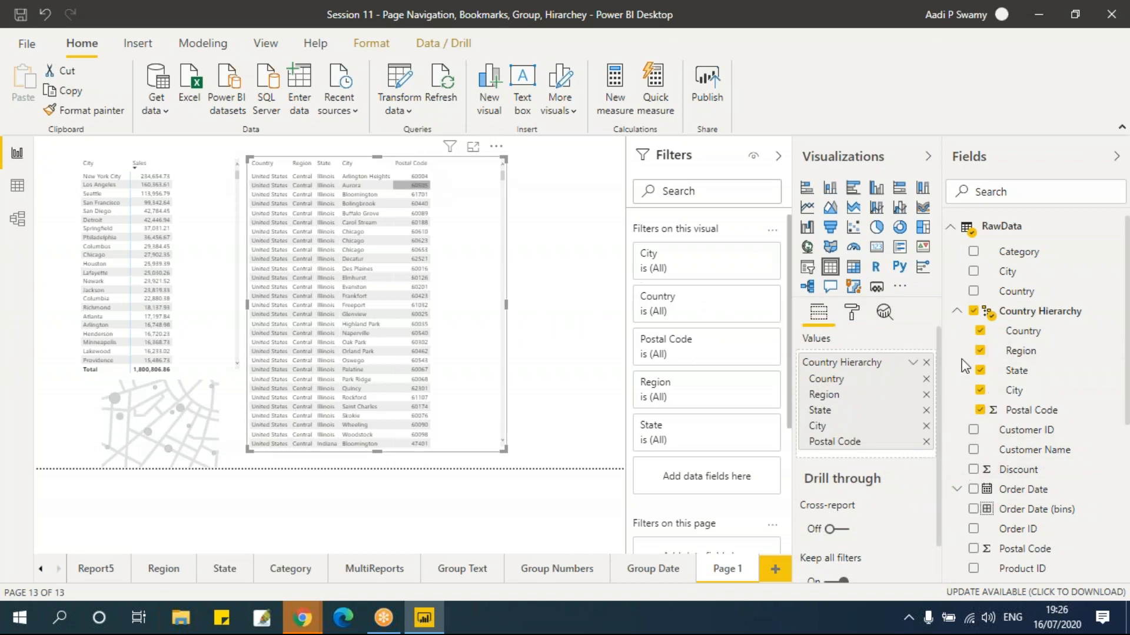
scroll(1038, 537, down, 4)
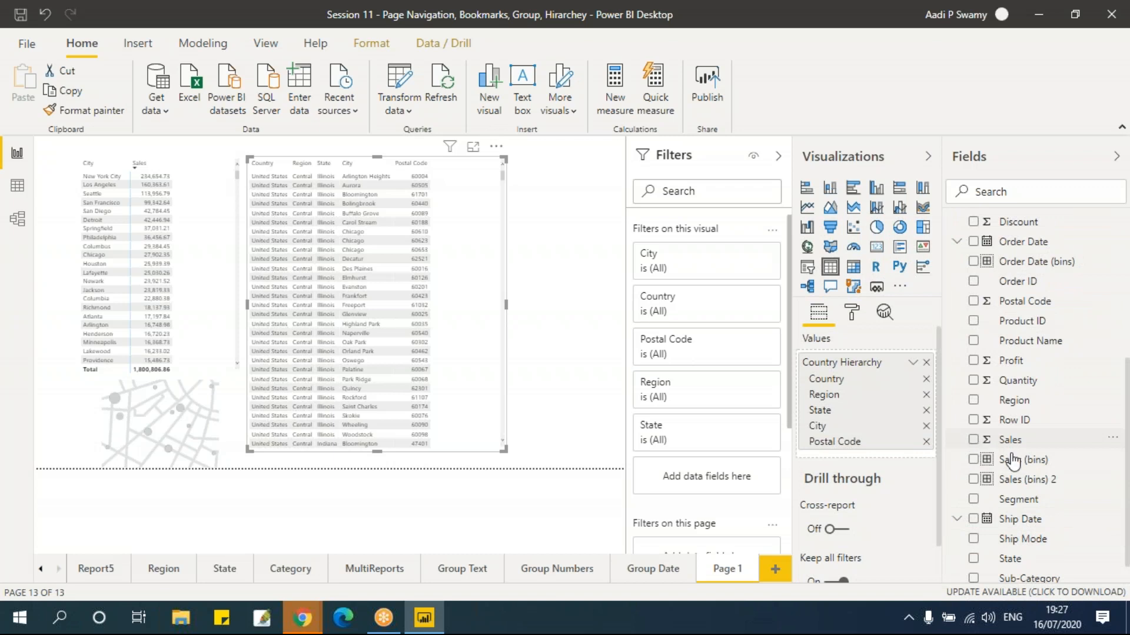
click(973, 441)
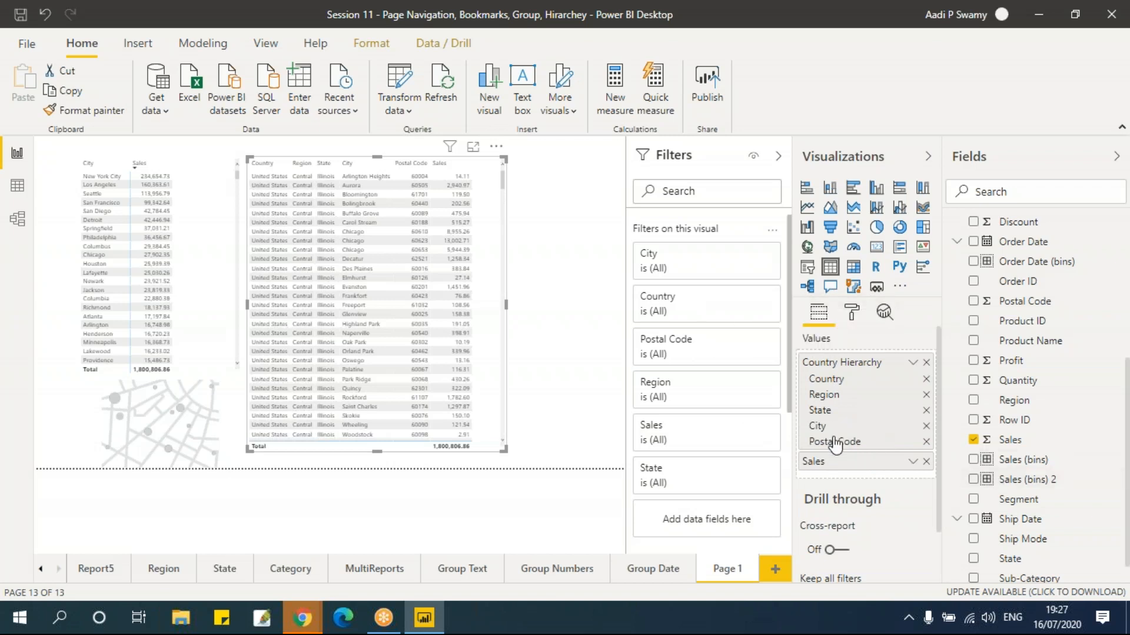
- Convert the new table to a matrix and move it through the Region, State and City levels of the hierarchy
click(853, 271)
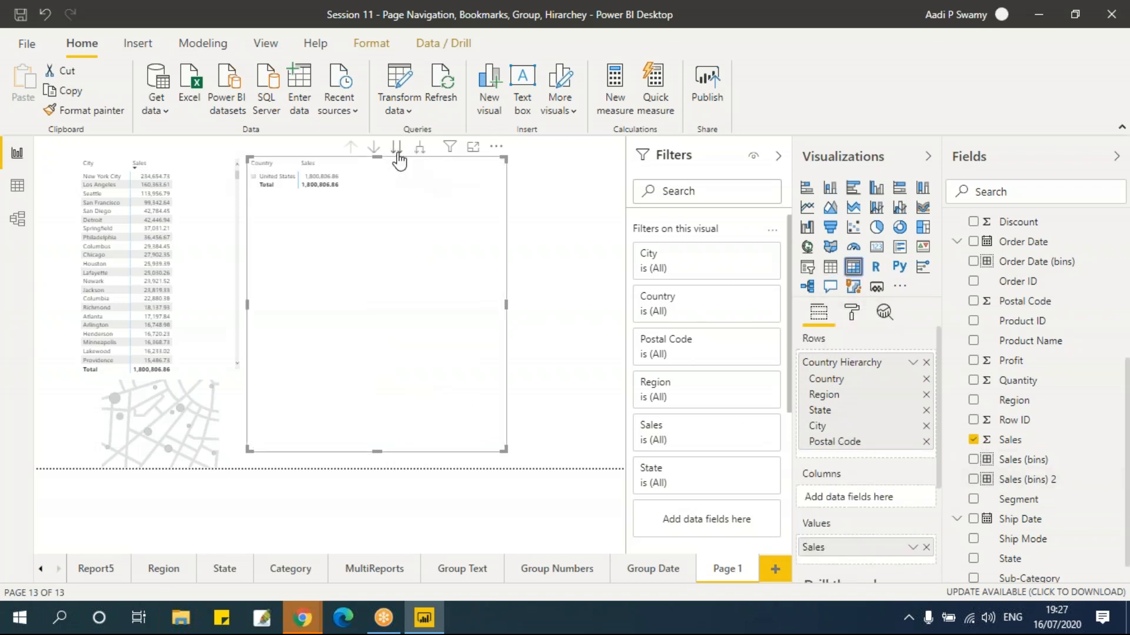
click(397, 155)
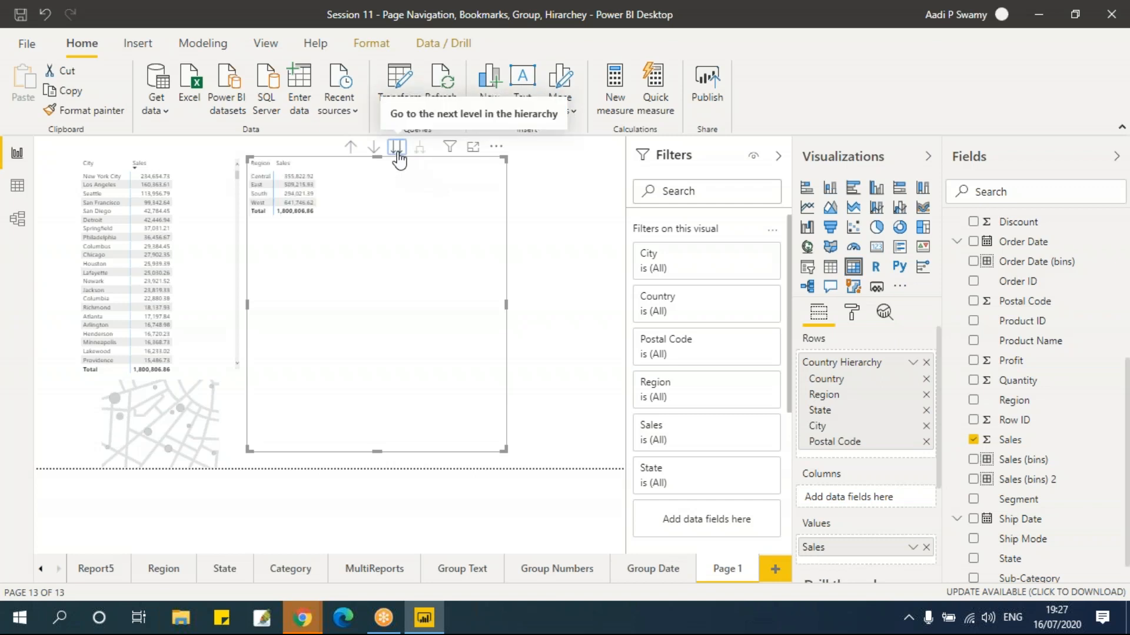
click(397, 155)
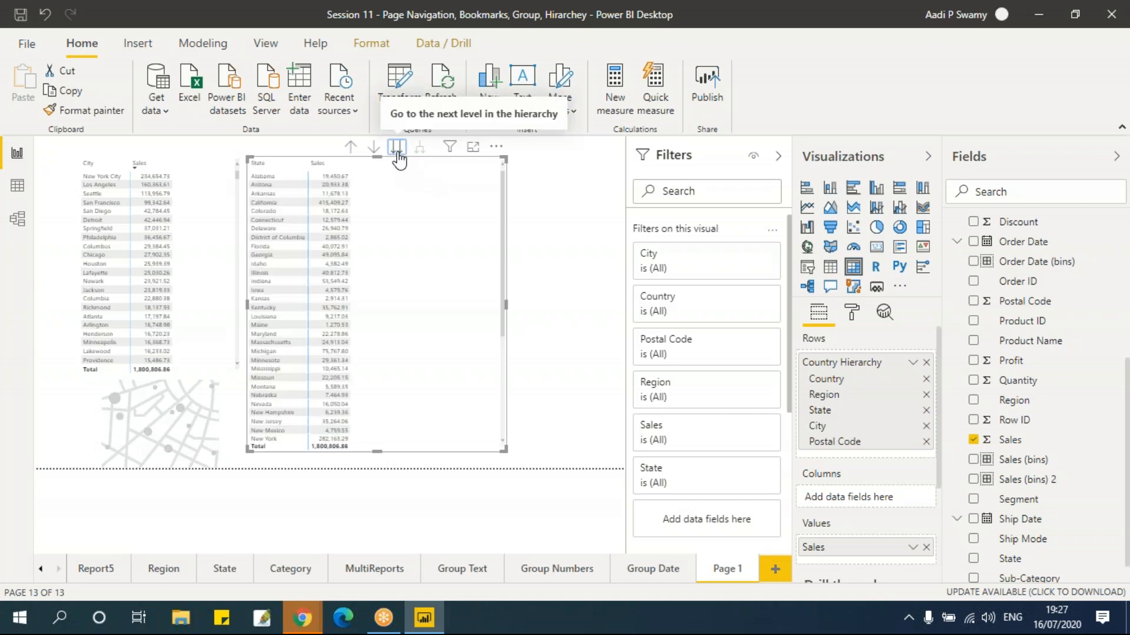
click(398, 154)
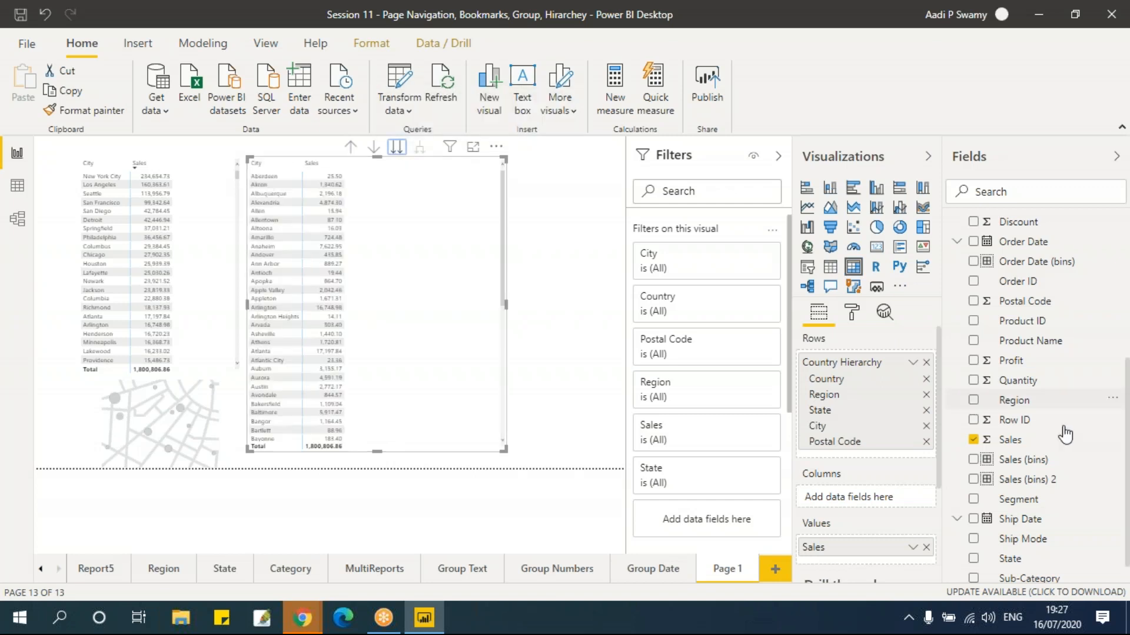
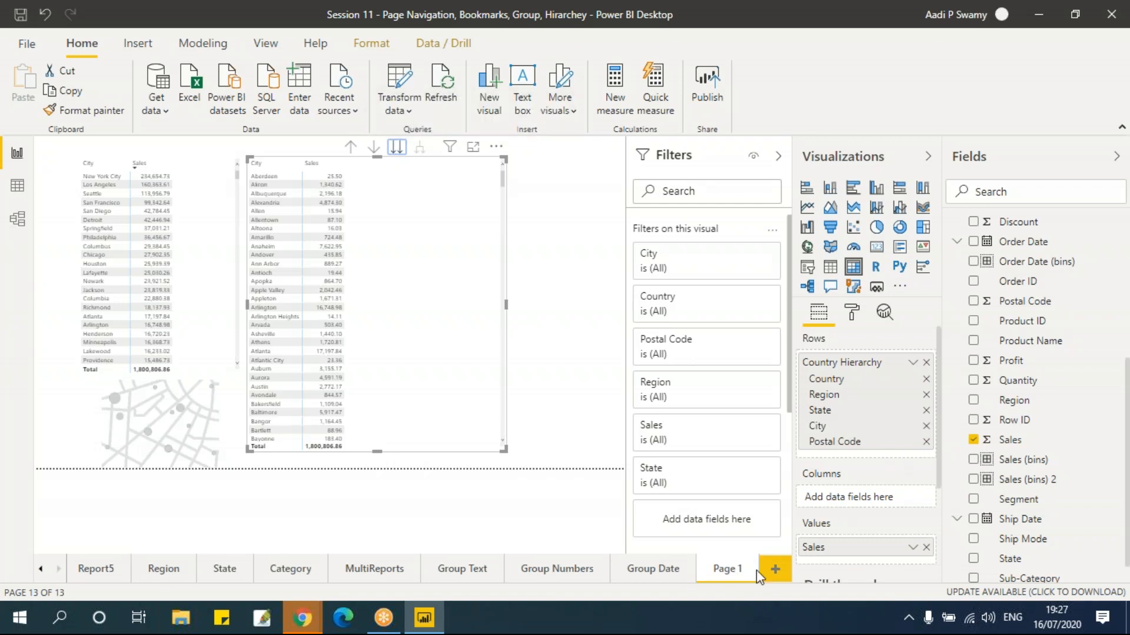
- Rename the Page 1 report page as Hirarchey
double_click(727, 570)
text(Hirar)
text(che)
text(y)
key(Return)
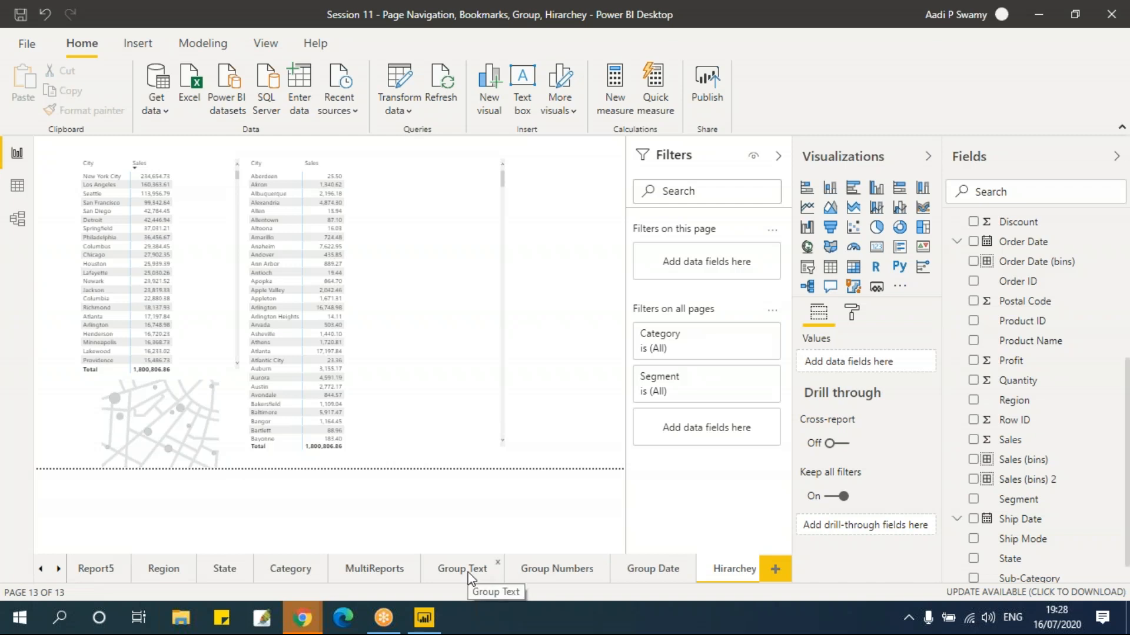
- On the Report1 page, show the Bookmarks pane and collapse the Filters and Visualizations panes
click(41, 569)
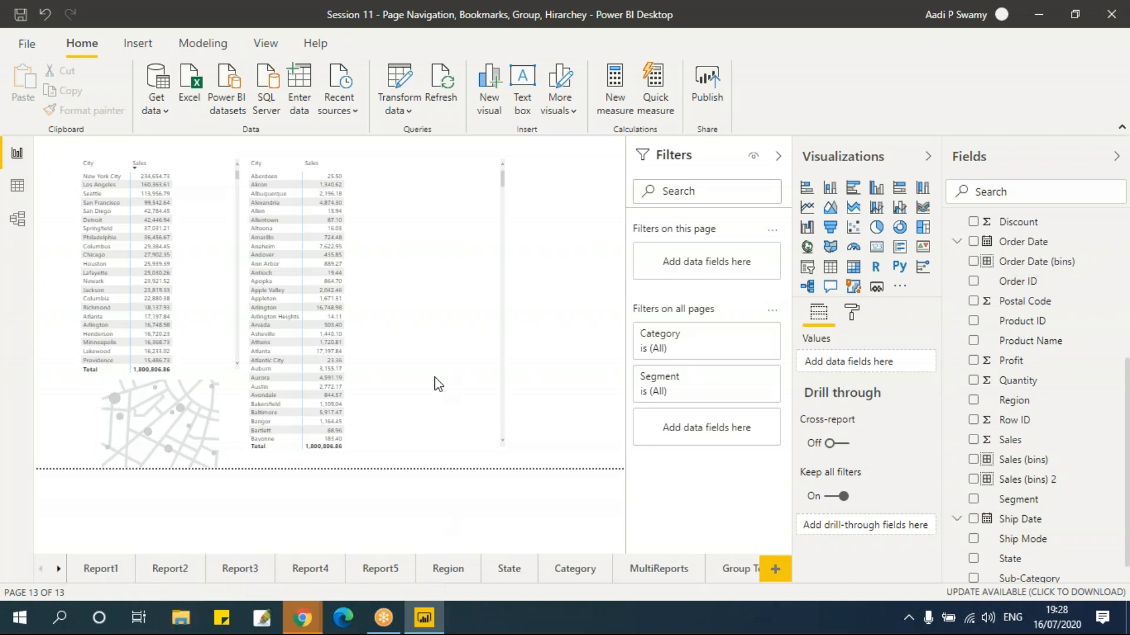
click(118, 579)
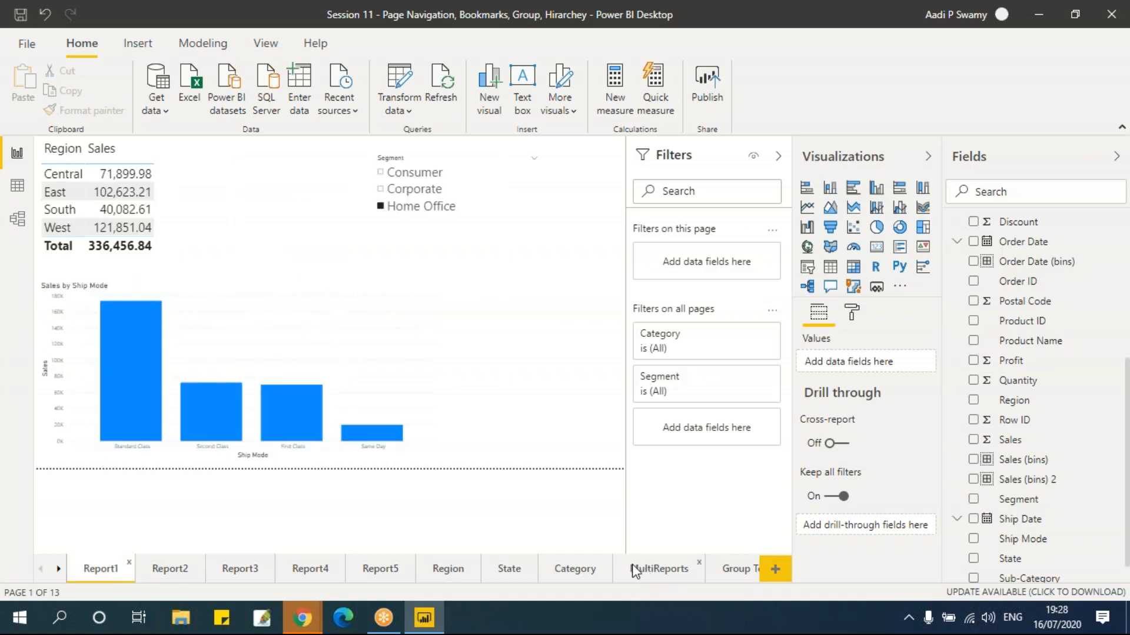
click(268, 50)
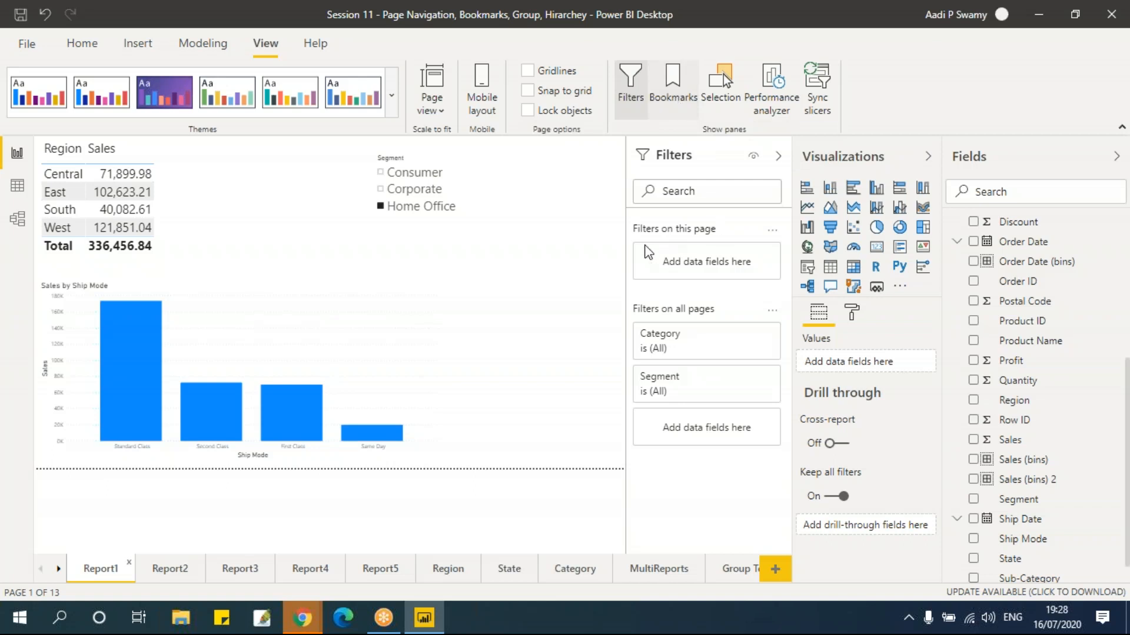
click(673, 82)
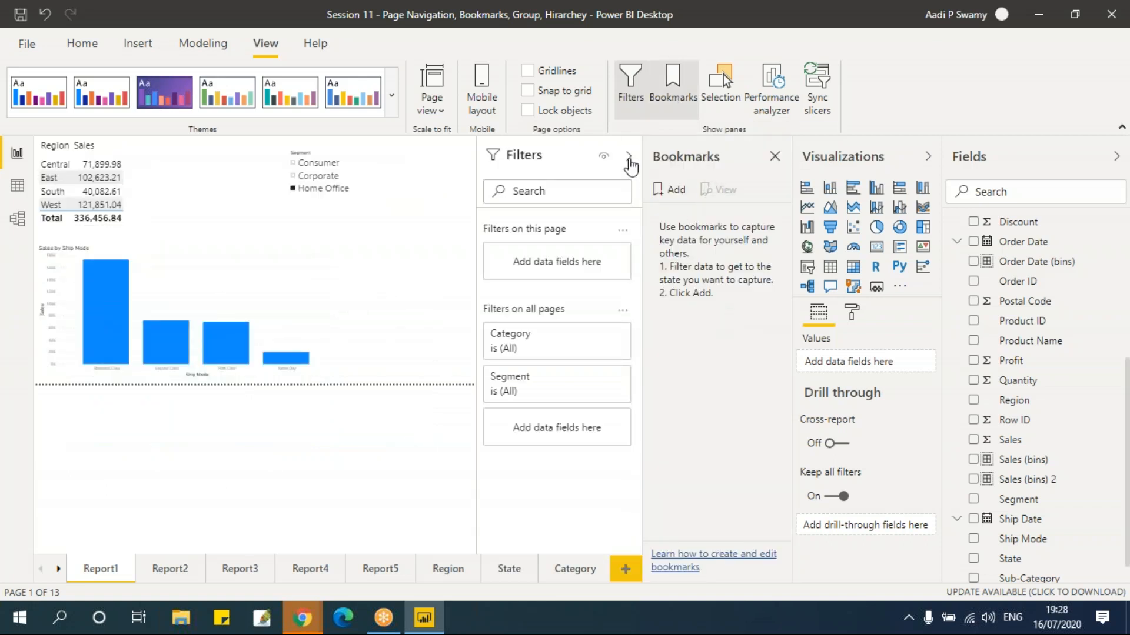
click(628, 160)
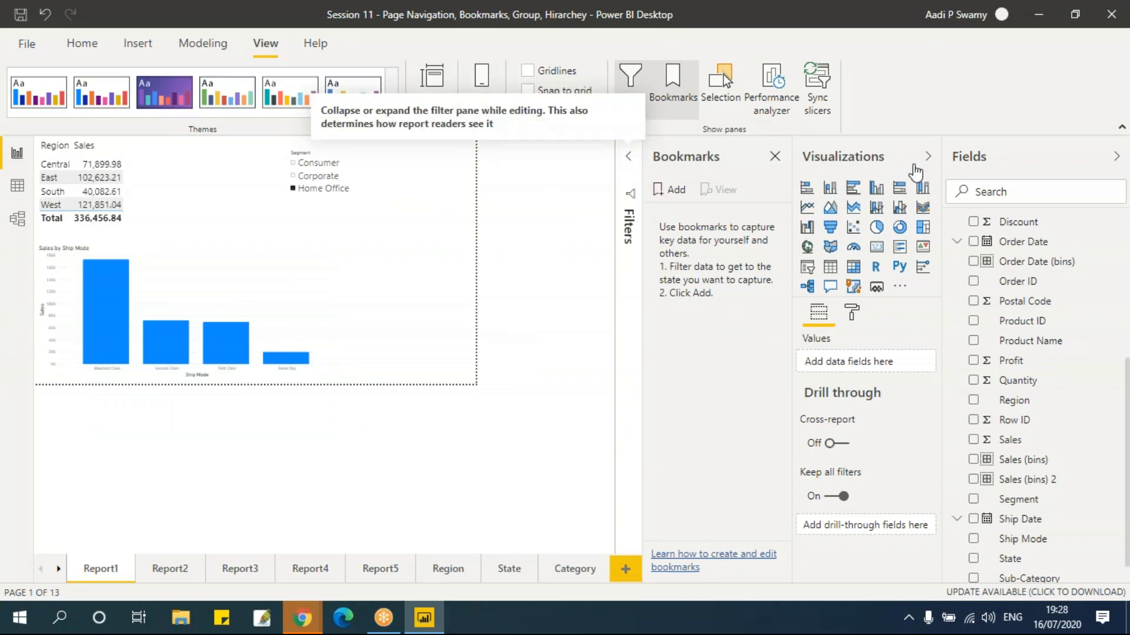
click(929, 159)
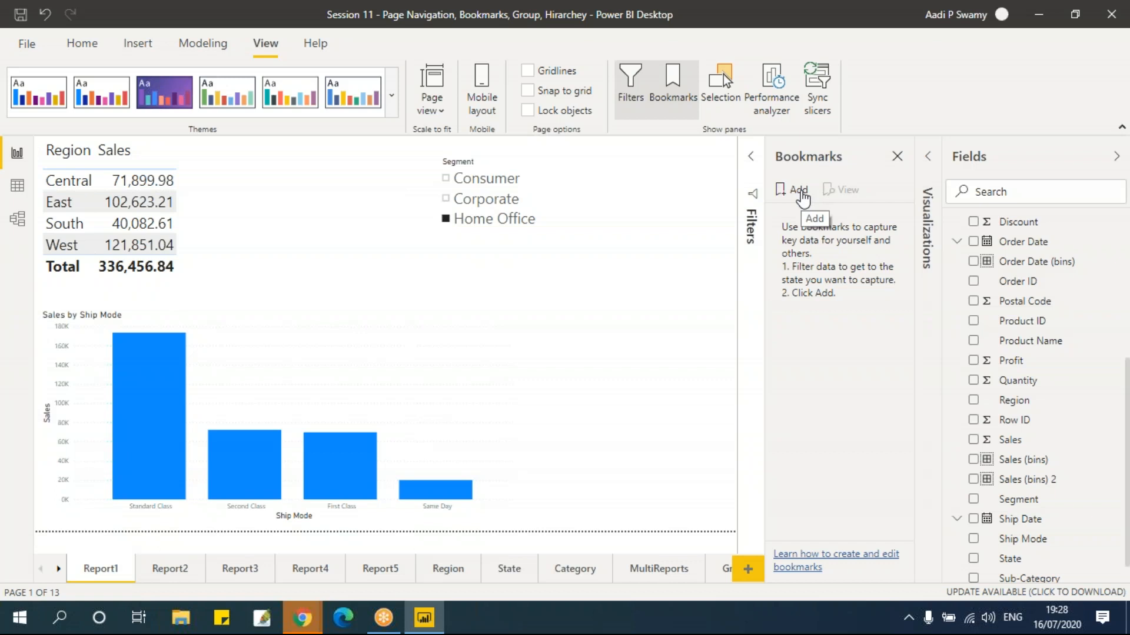
- Add a bookmark of the Report1 page and name it Report1
click(802, 197)
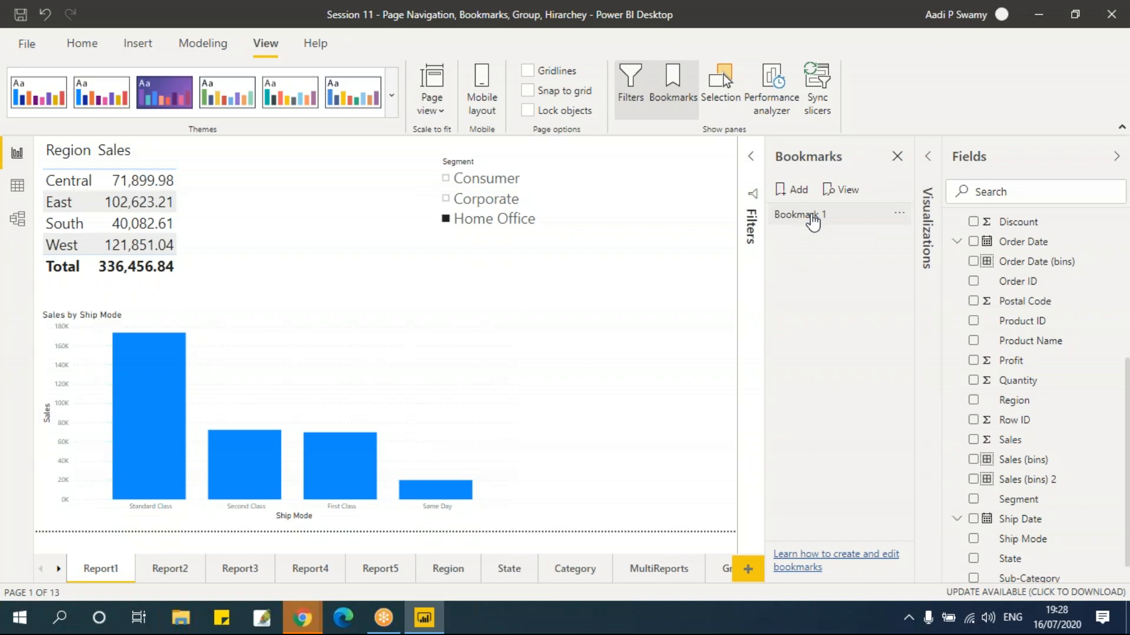
double_click(895, 219)
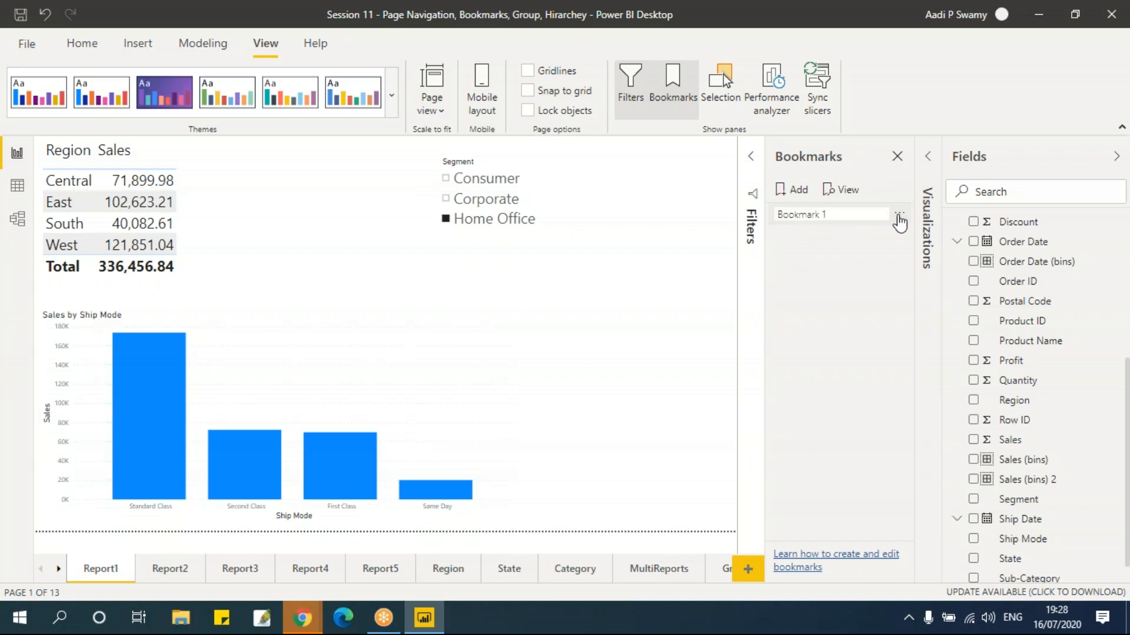
click(853, 214)
drag(854, 214, 766, 207)
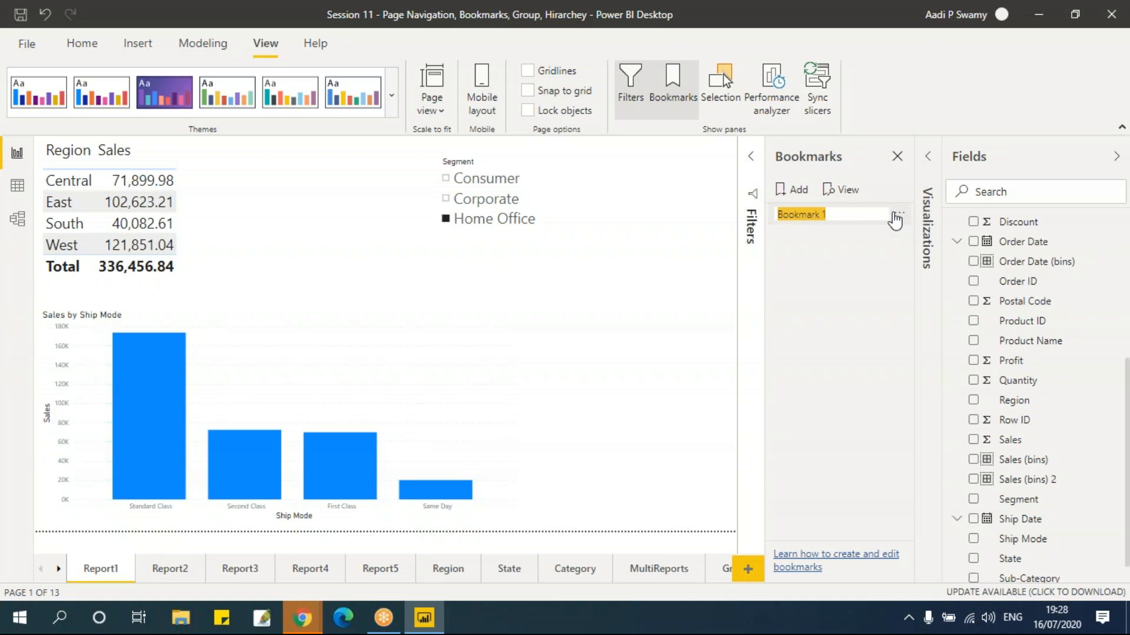
text(Report1)
key(Return)
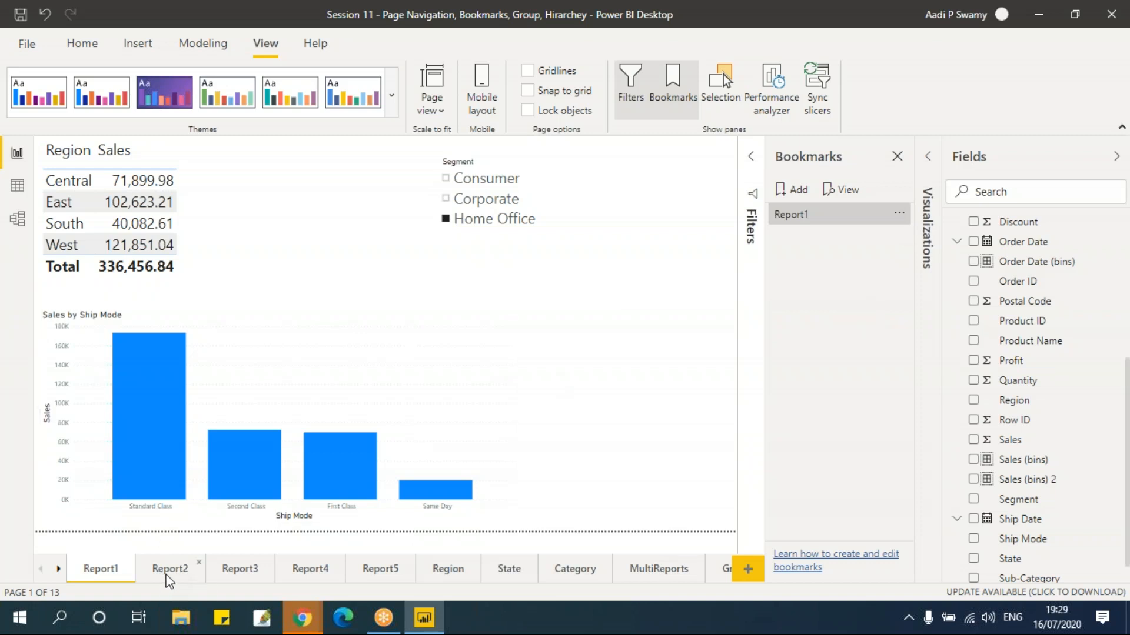
- Add a bookmark of the Report2 page and name it Report2
click(170, 570)
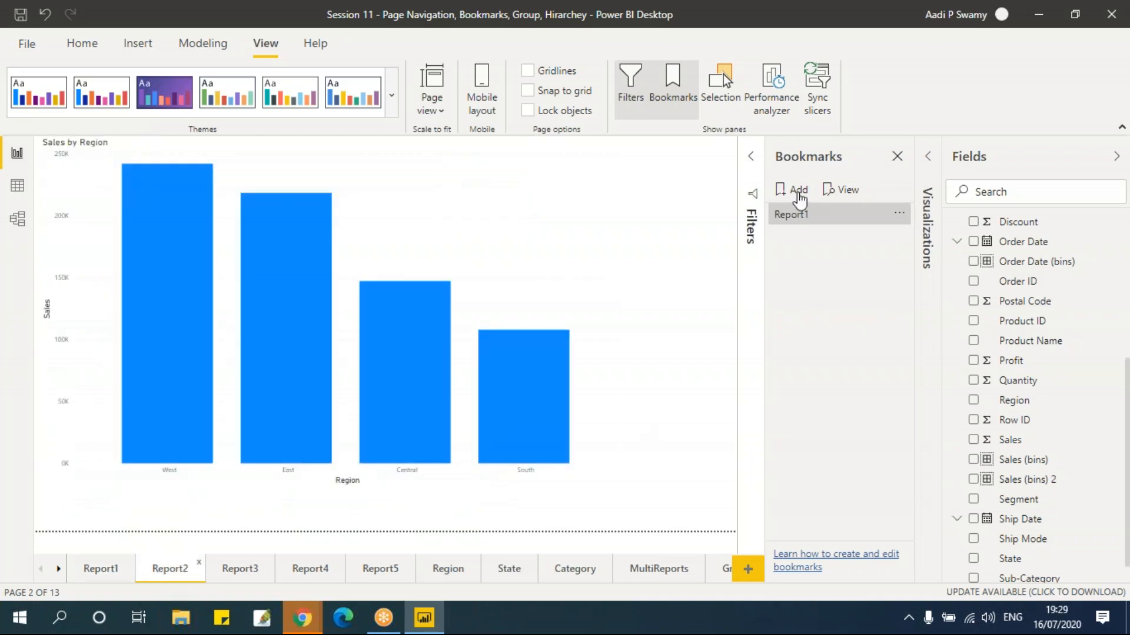
click(797, 191)
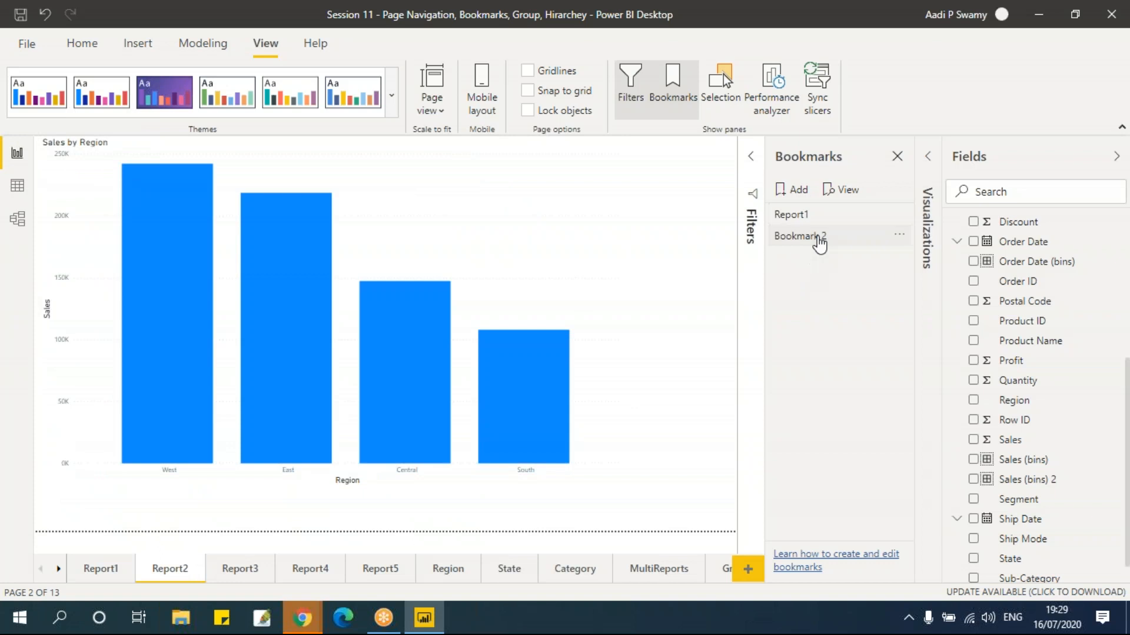
double_click(842, 238)
drag(845, 235, 839, 261)
text(Report2)
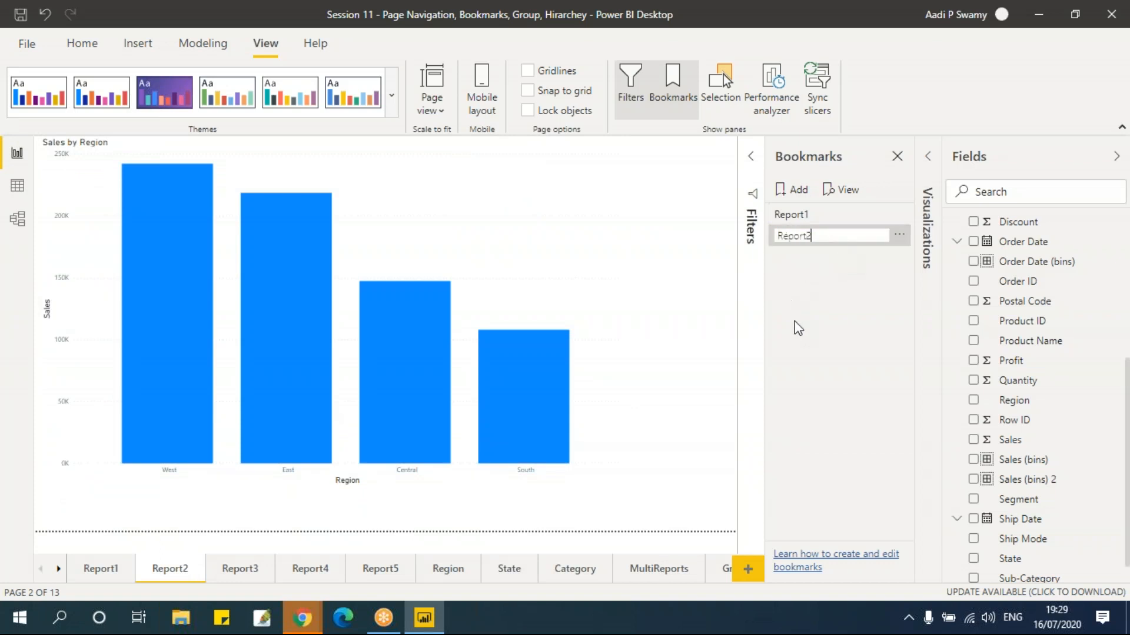
key(Return)
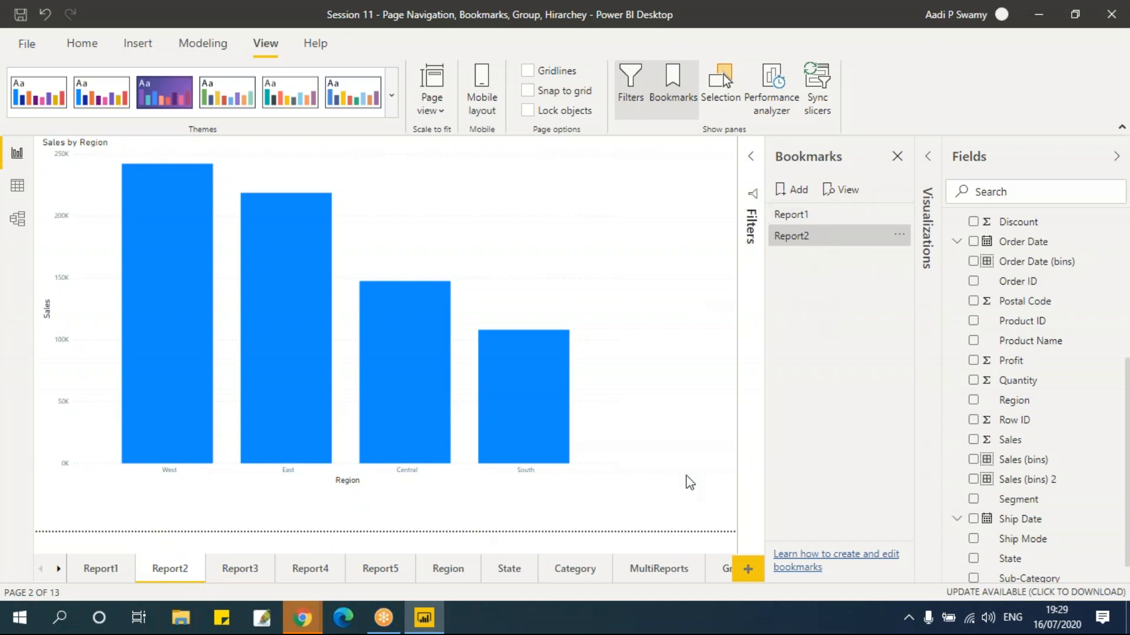
- Add a bookmark of the Report3 page, name it Report3 and apply it
click(246, 570)
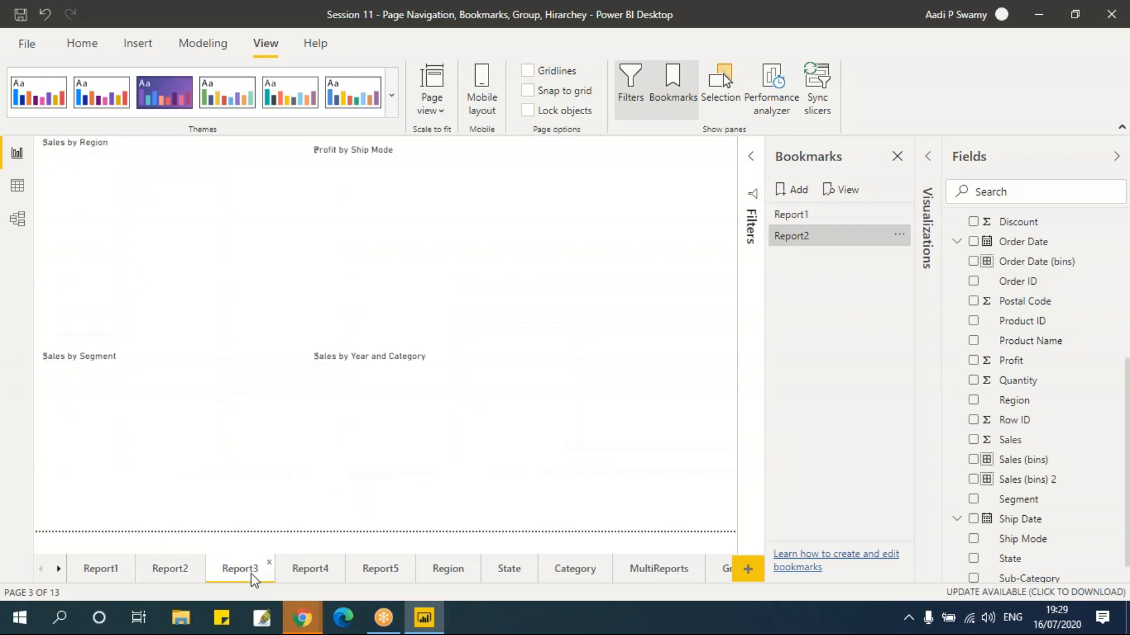
click(797, 194)
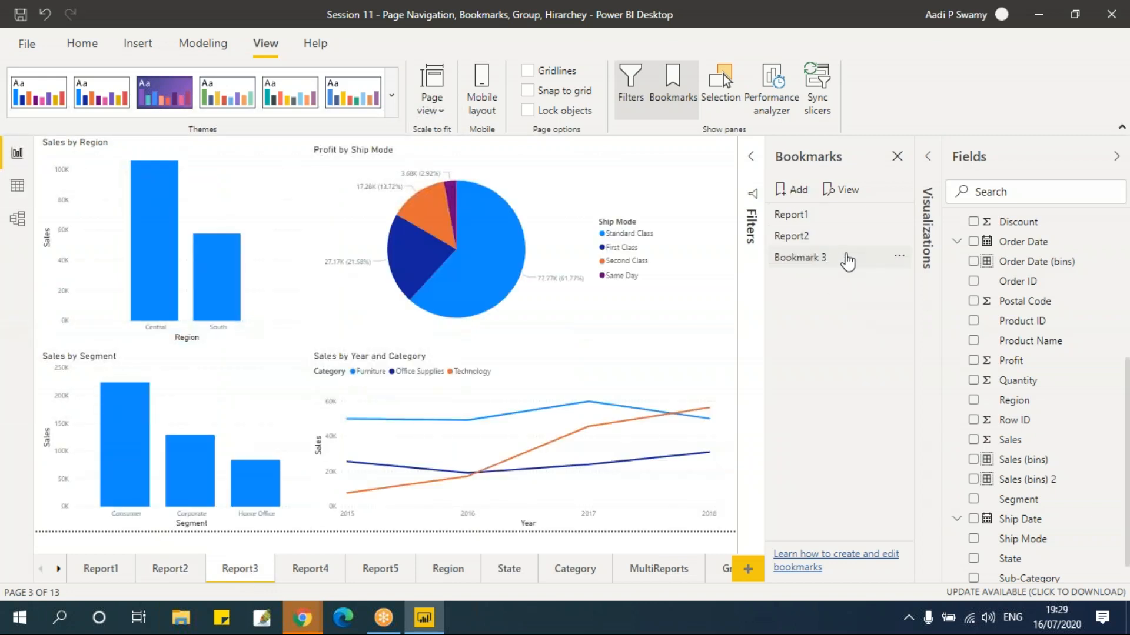
double_click(848, 259)
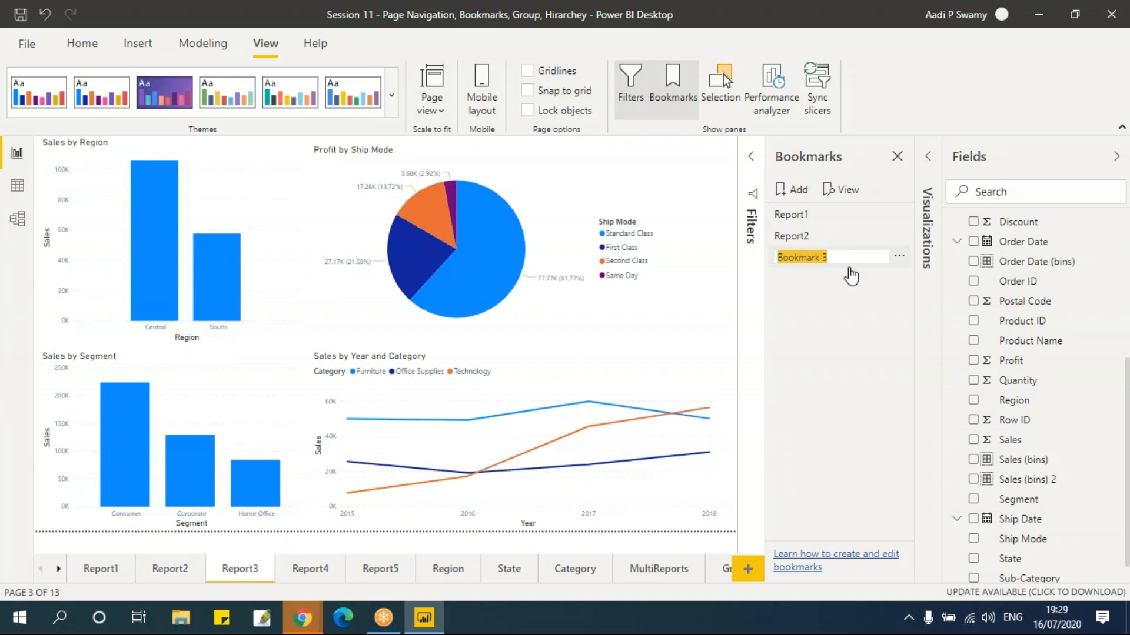
text(Report)
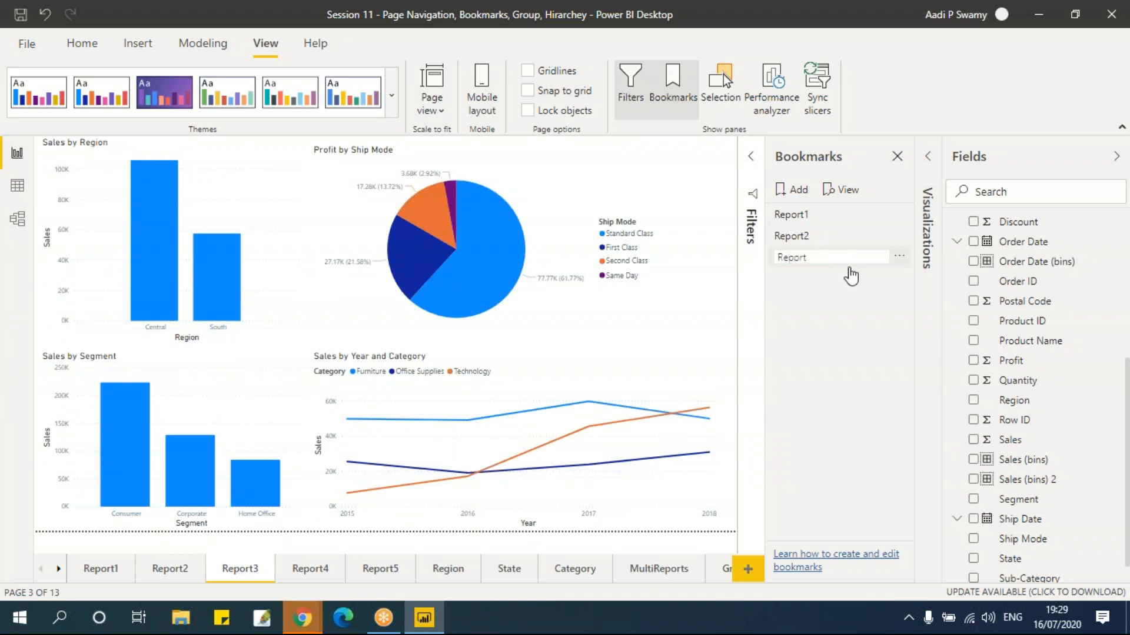
text(3)
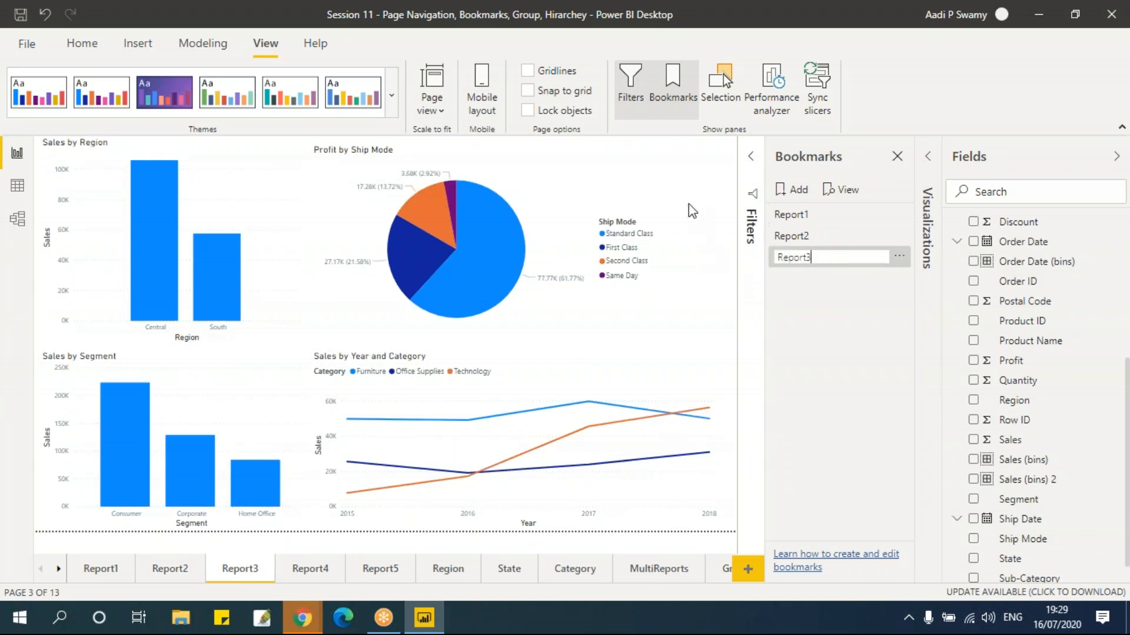
key(Return)
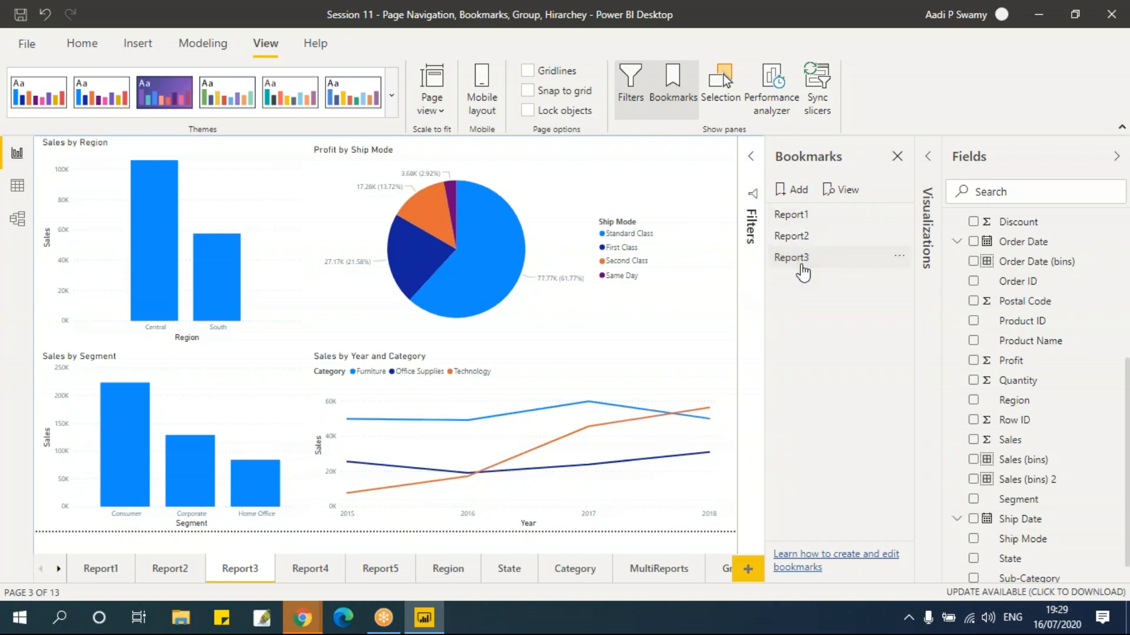
click(801, 268)
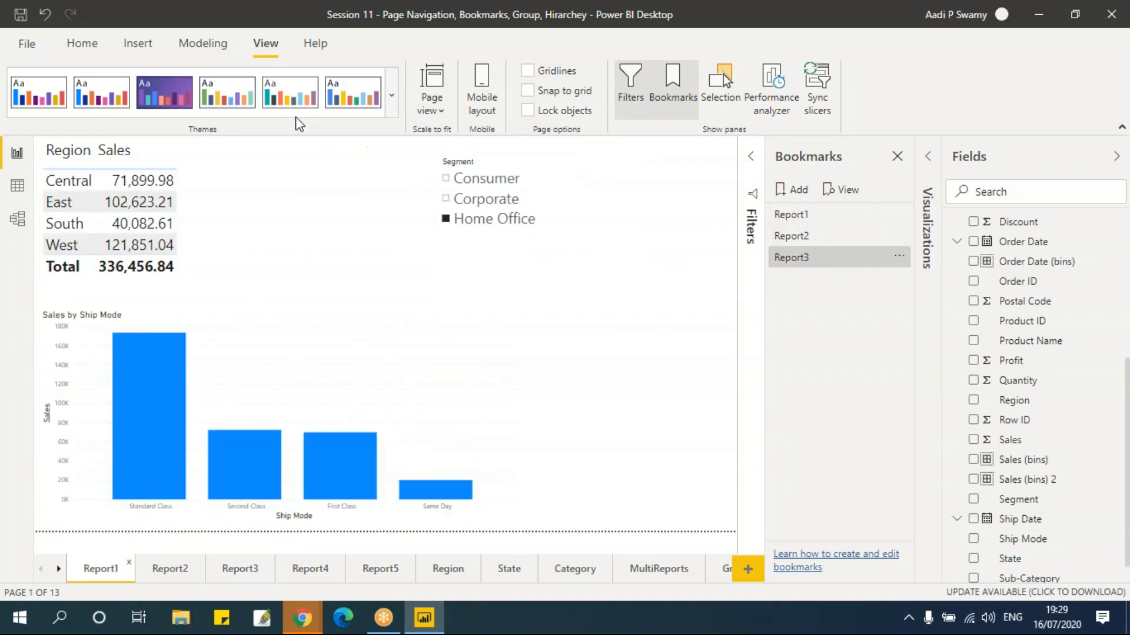
- Insert a blank button on the Report1 page, placing it in the empty area above the chart with the Segment slicer beside the table
click(85, 47)
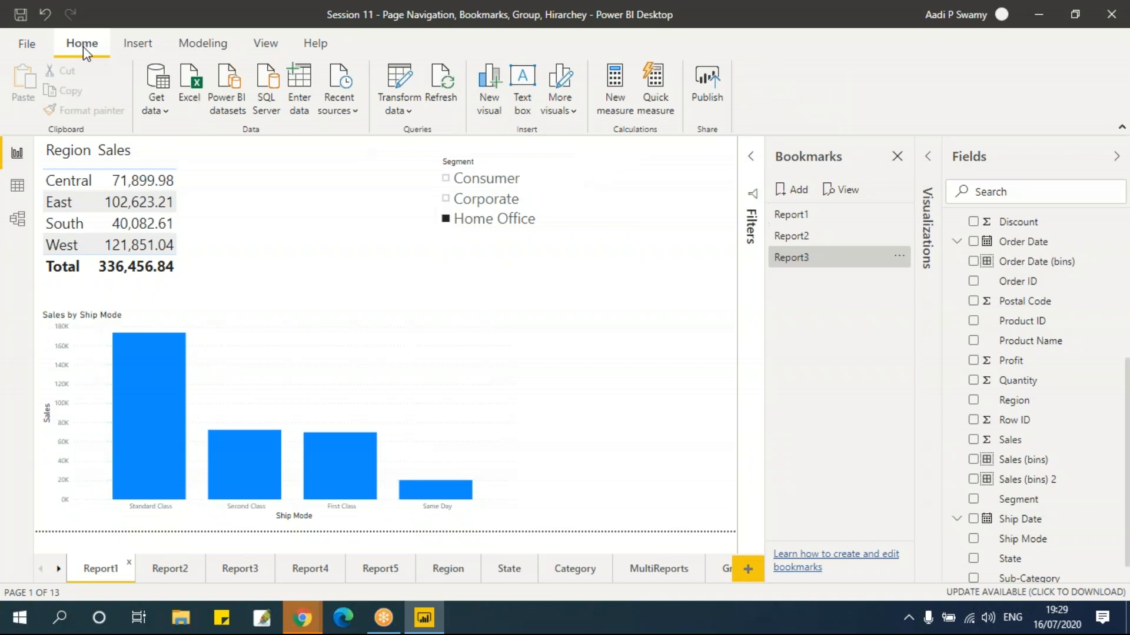
click(143, 53)
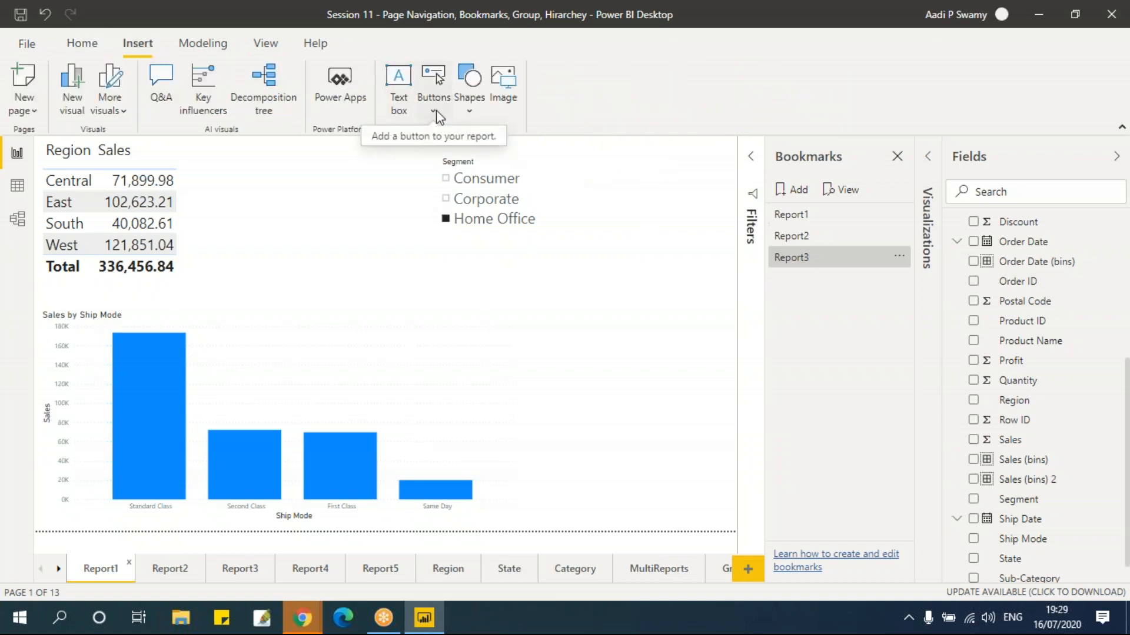
click(434, 88)
click(460, 350)
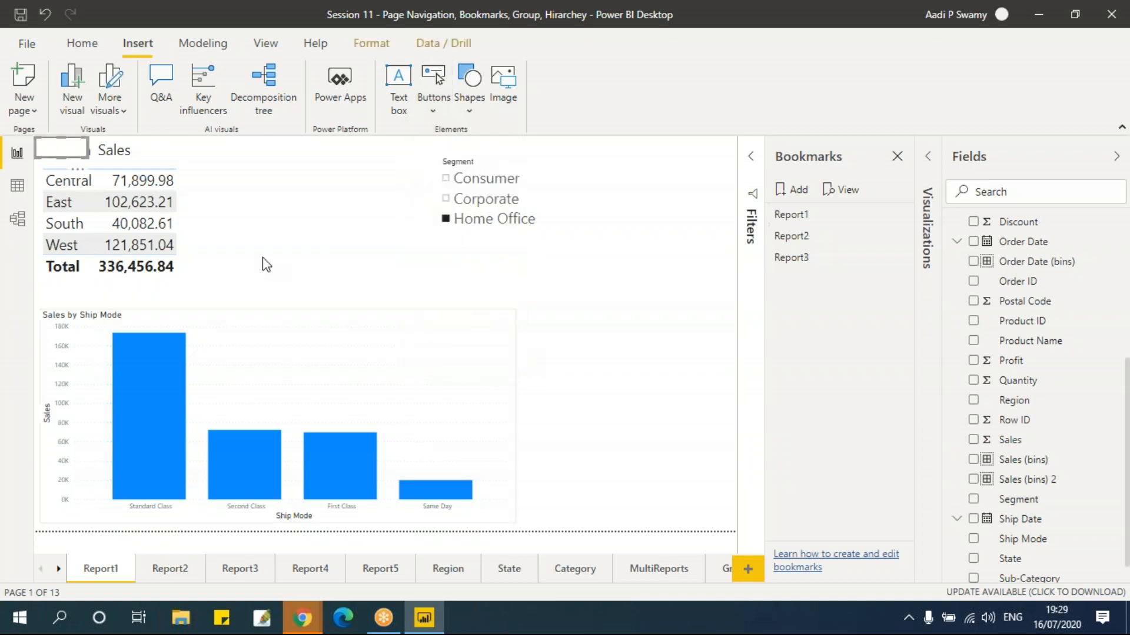
drag(65, 150, 615, 163)
drag(513, 160, 560, 161)
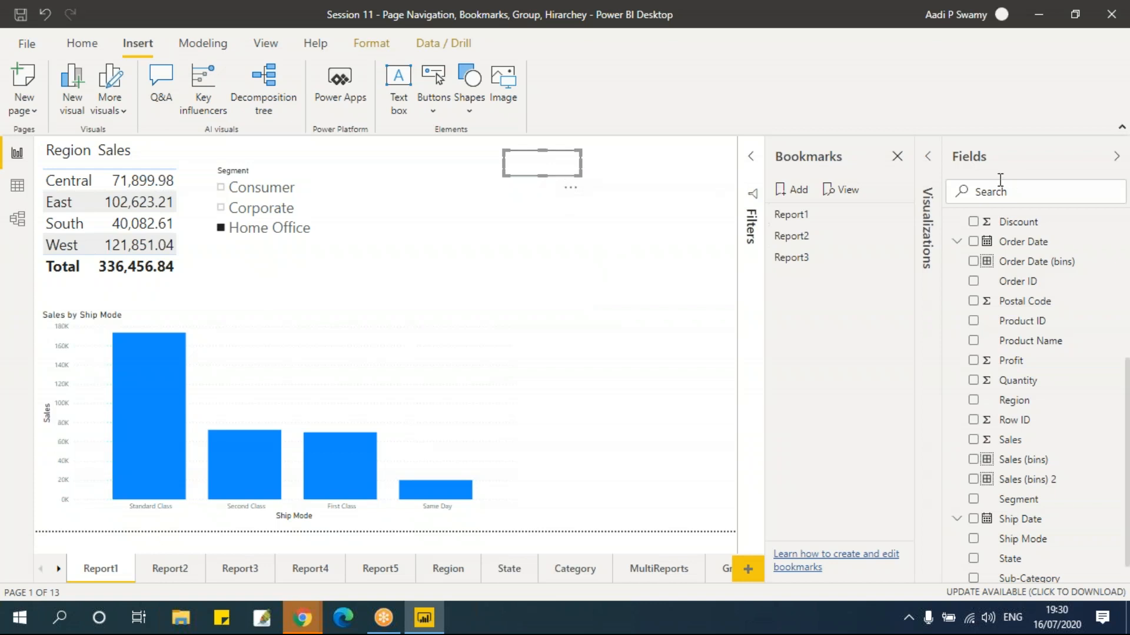
- Turn on the blank button's action, with type Bookmark and Report2 as the target bookmark
click(933, 276)
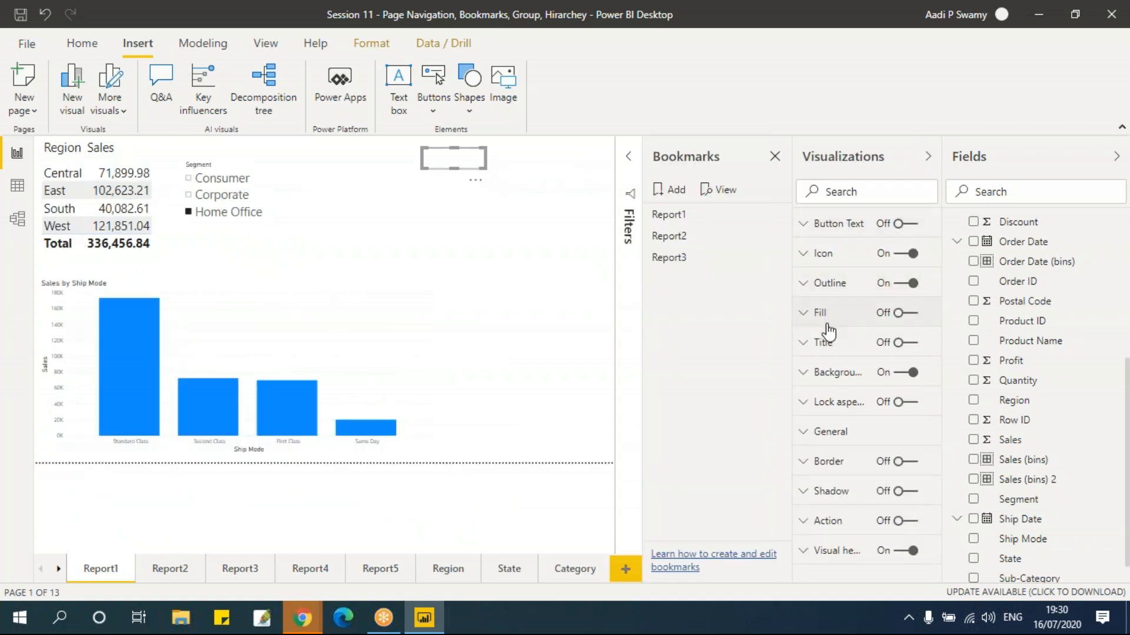
click(849, 523)
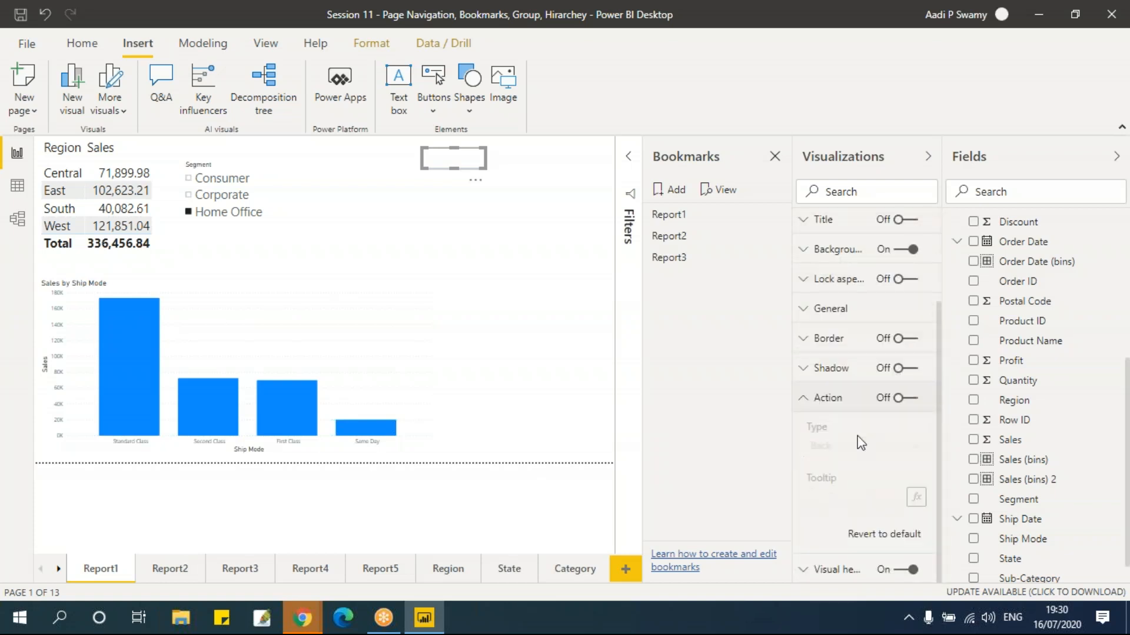
click(914, 399)
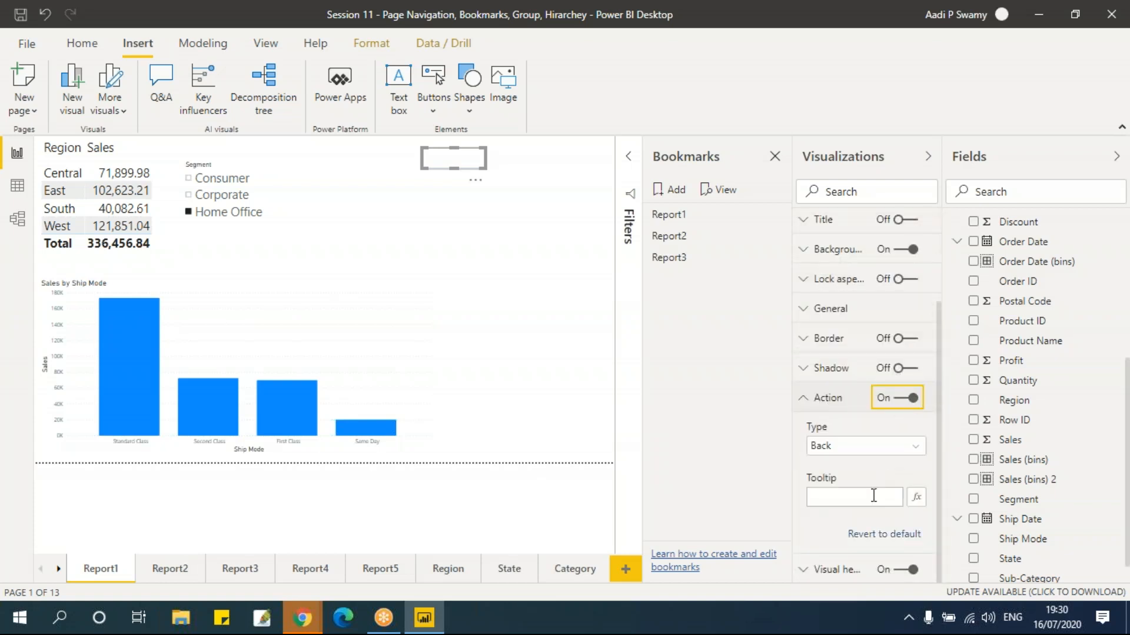
click(852, 448)
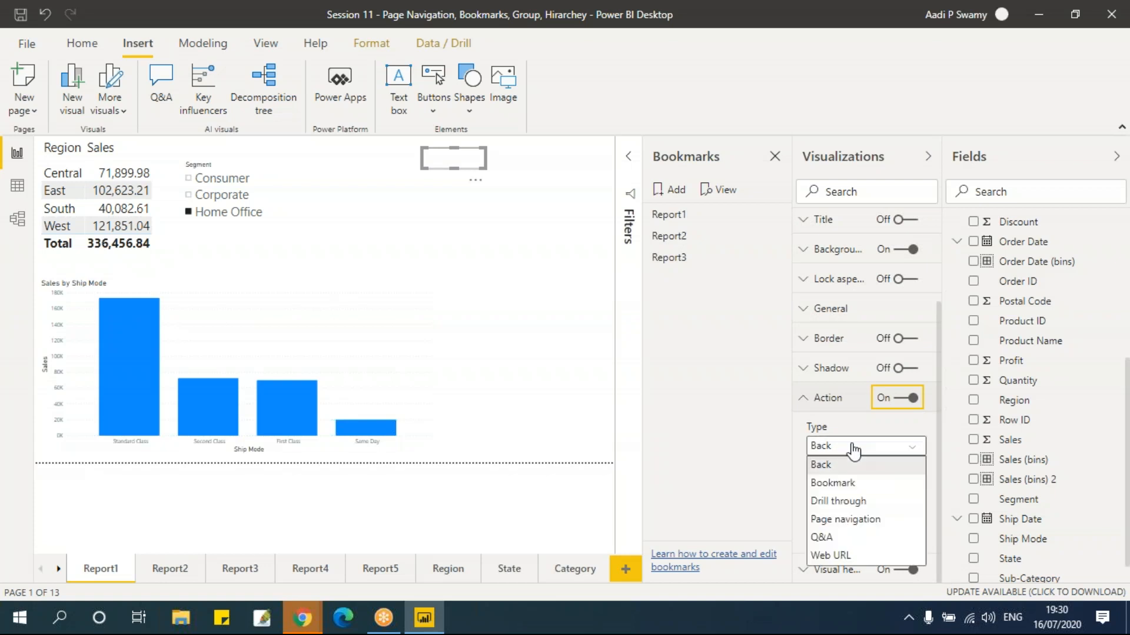
click(848, 484)
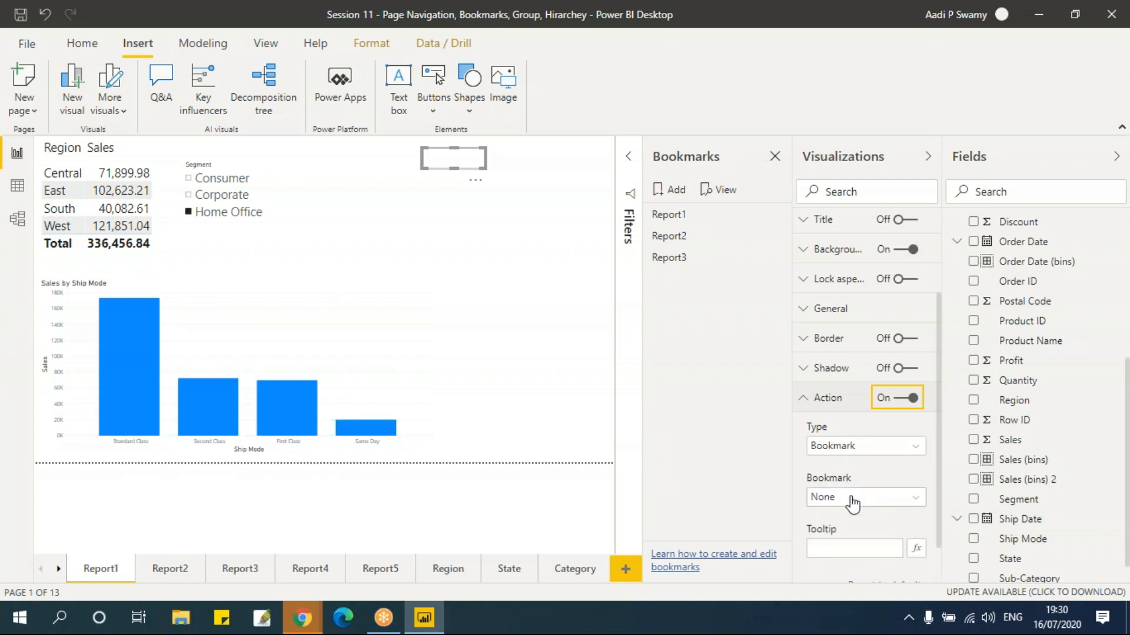
click(853, 499)
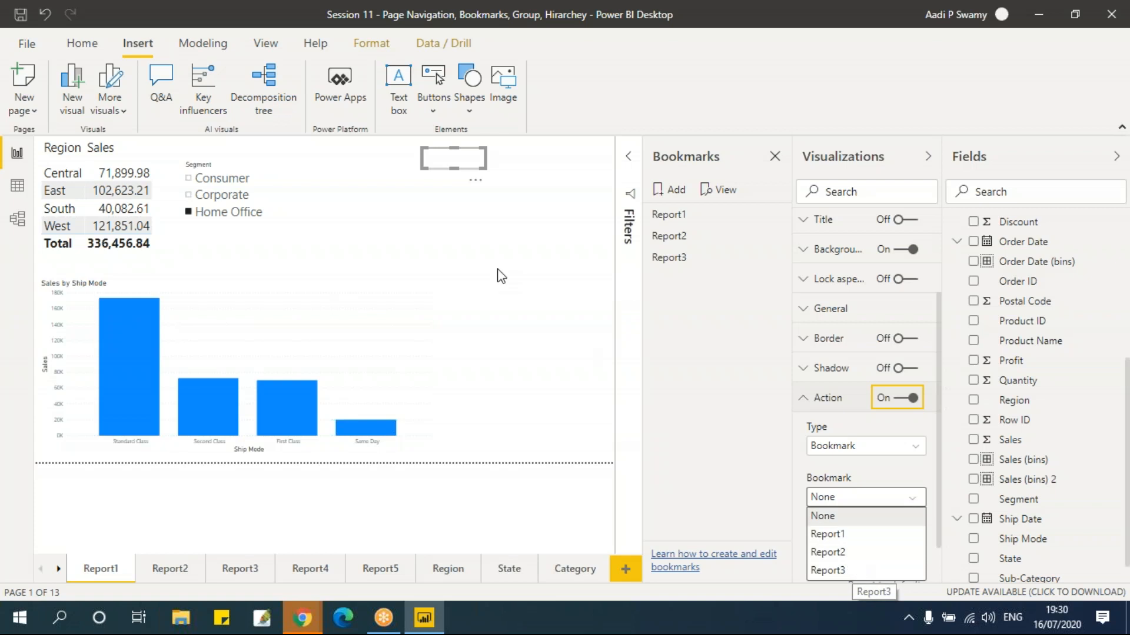
click(849, 553)
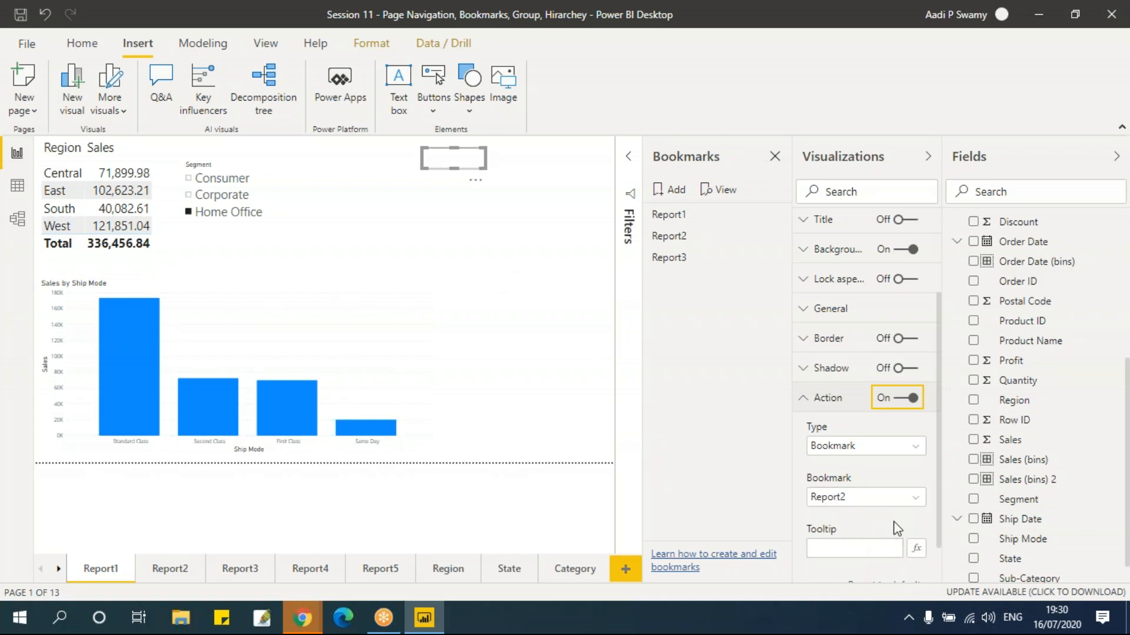
- Duplicate the bookmark button and place the two buttons side by side above the chart
ctrl+click(479, 163)
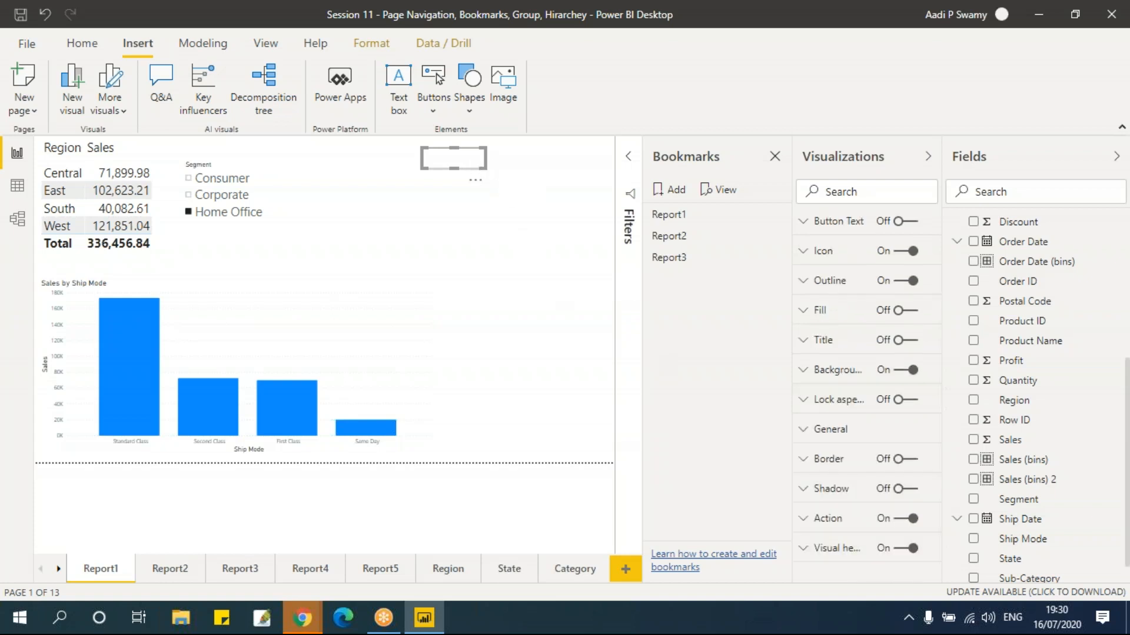
click(498, 182)
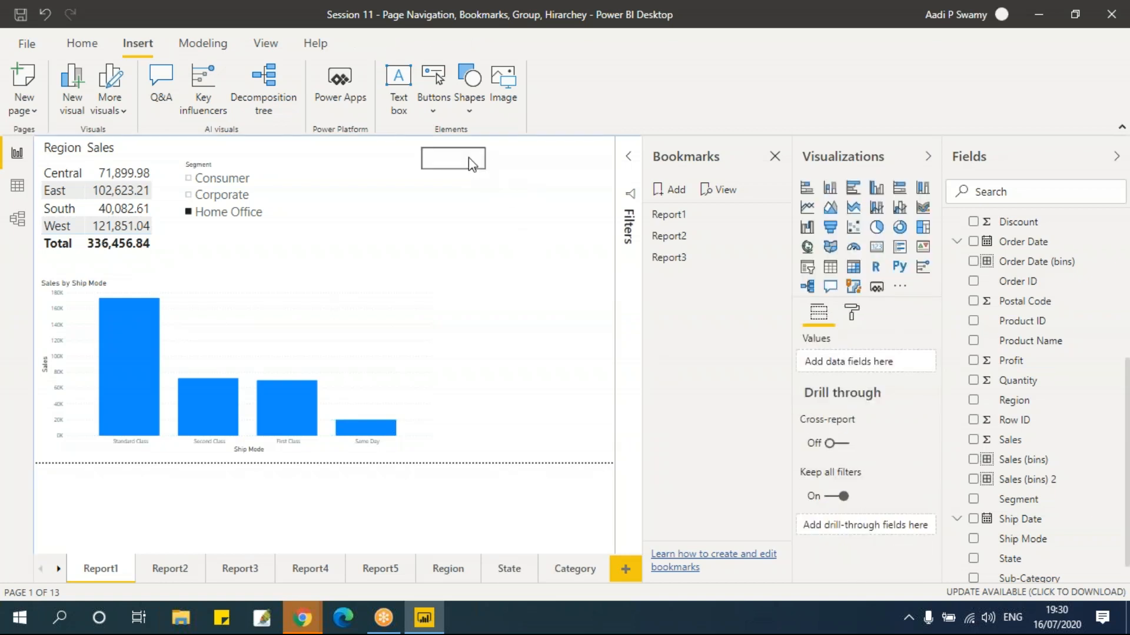
drag(528, 192, 586, 222)
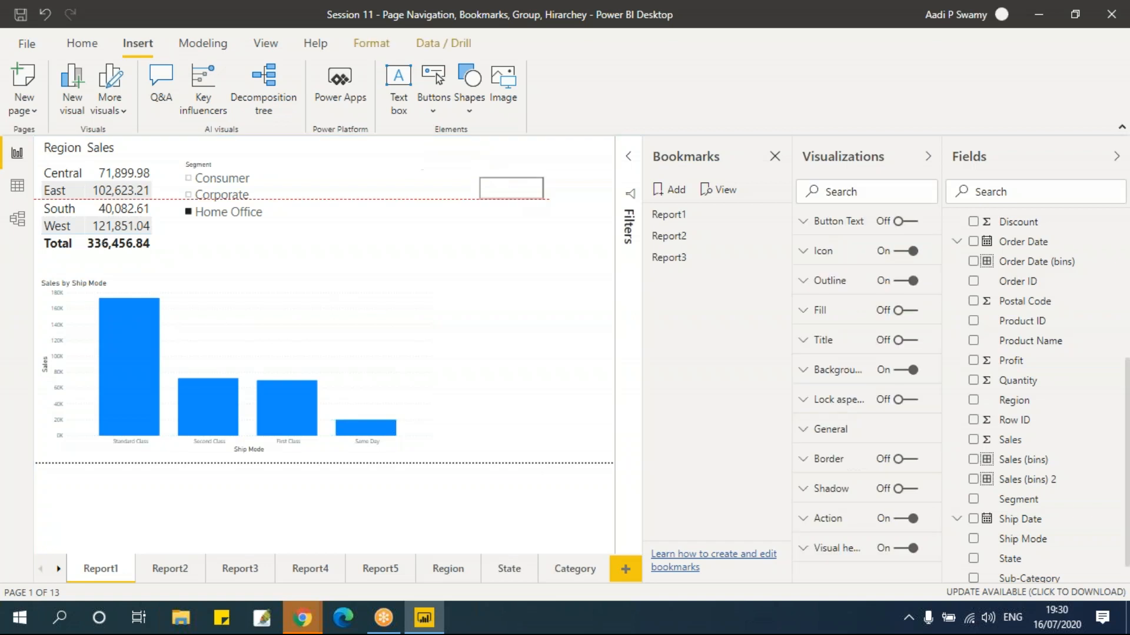
drag(528, 189, 460, 171)
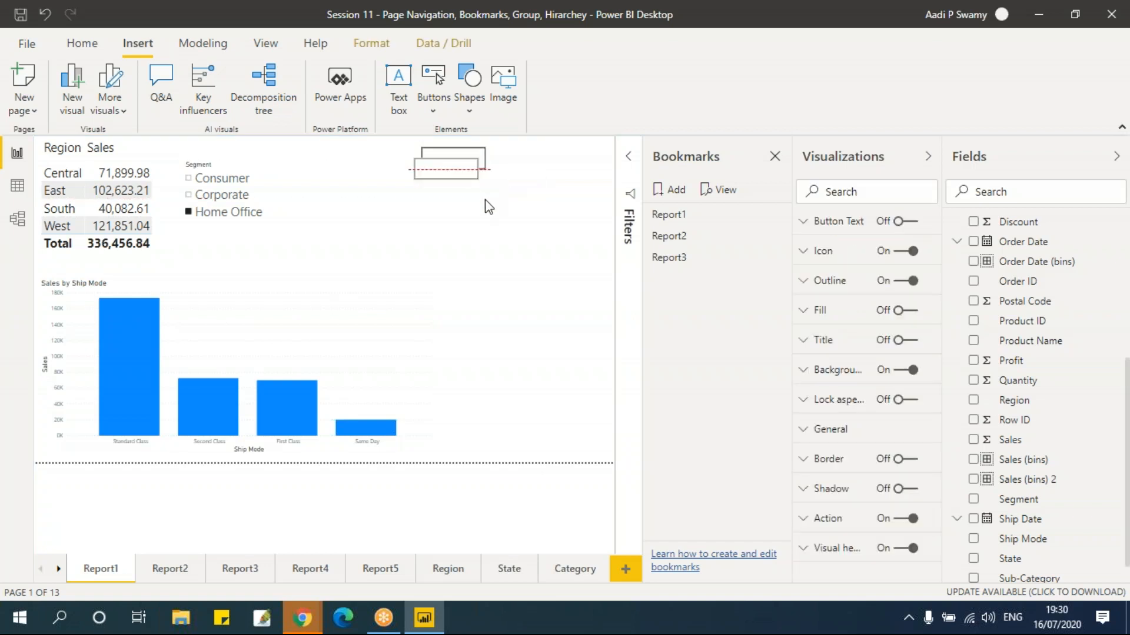
drag(446, 172, 533, 175)
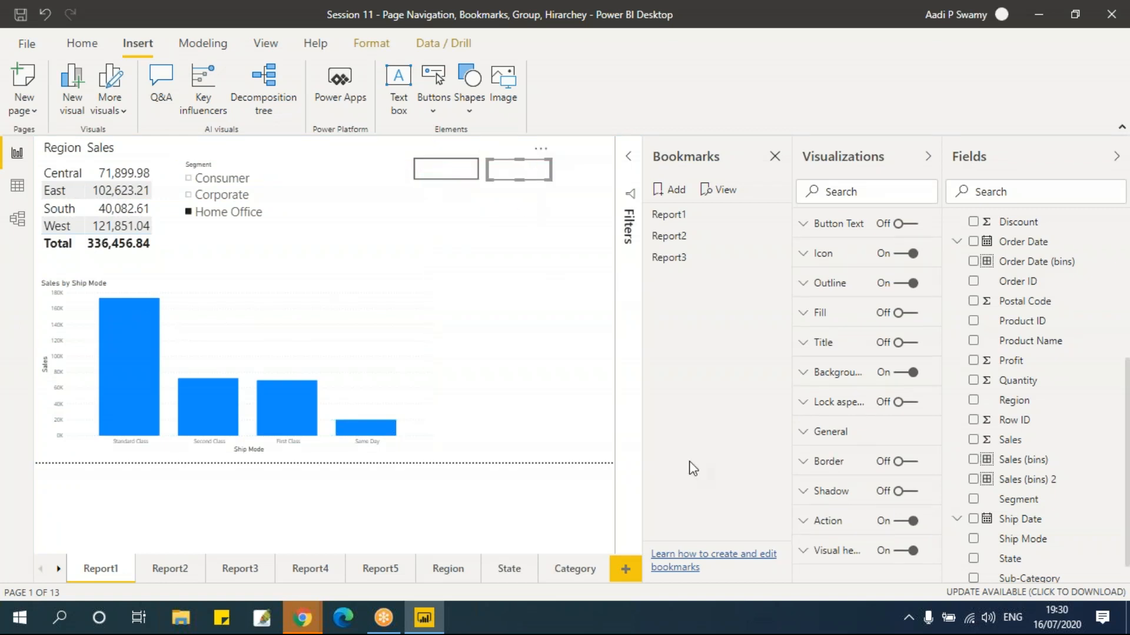
- Set the second blank button's action to the Report3 bookmark and check the first button's bookmark setting
click(871, 515)
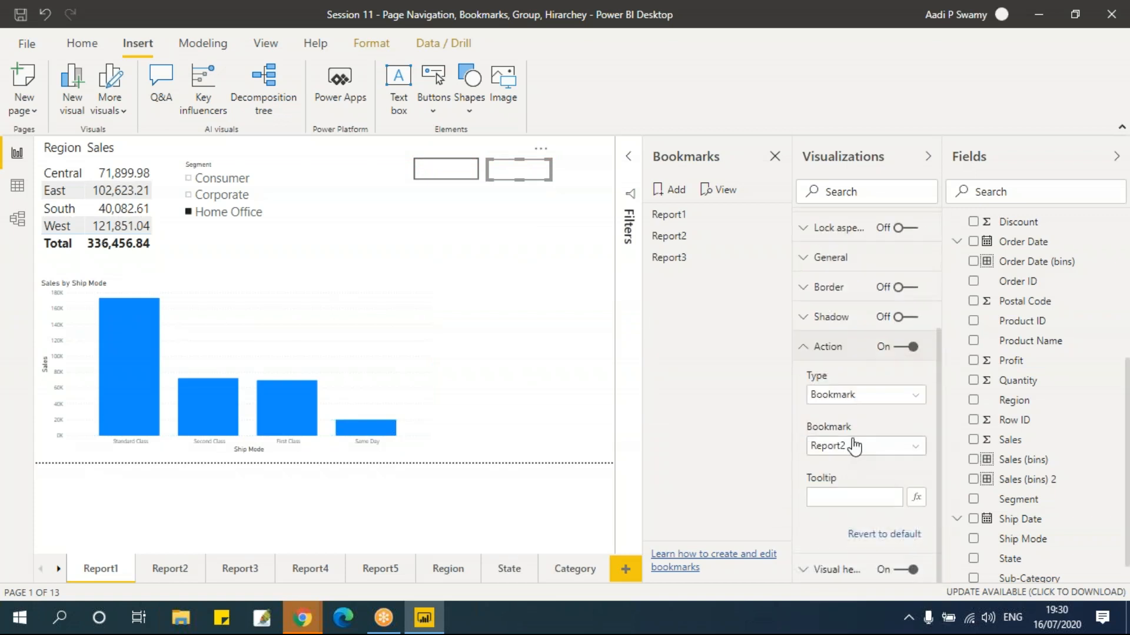
click(853, 446)
click(853, 520)
click(462, 173)
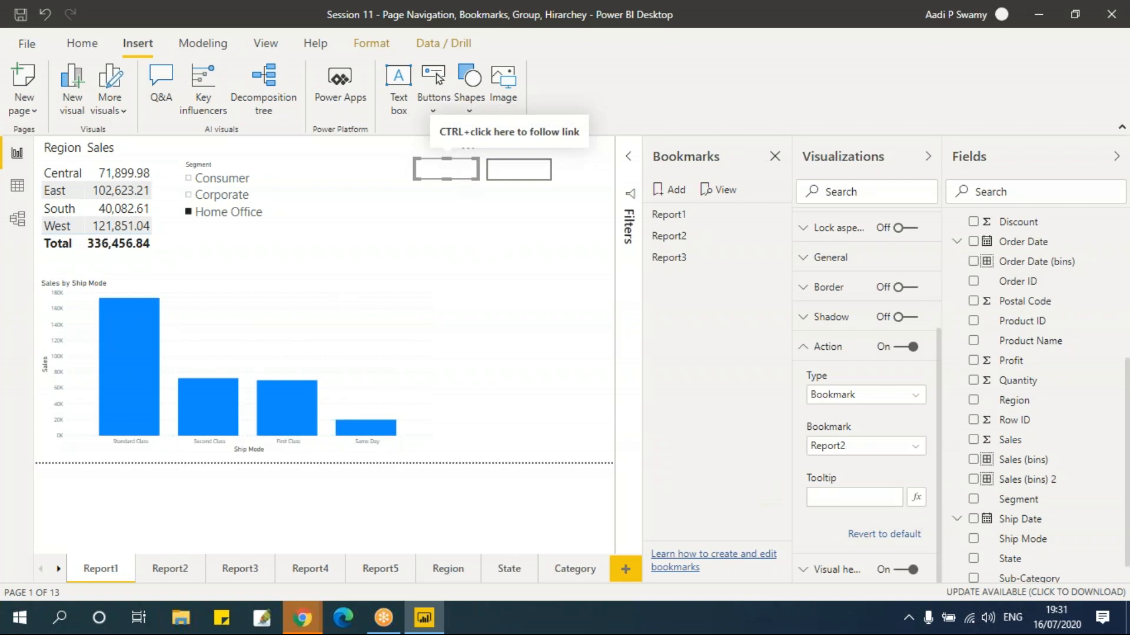
click(518, 170)
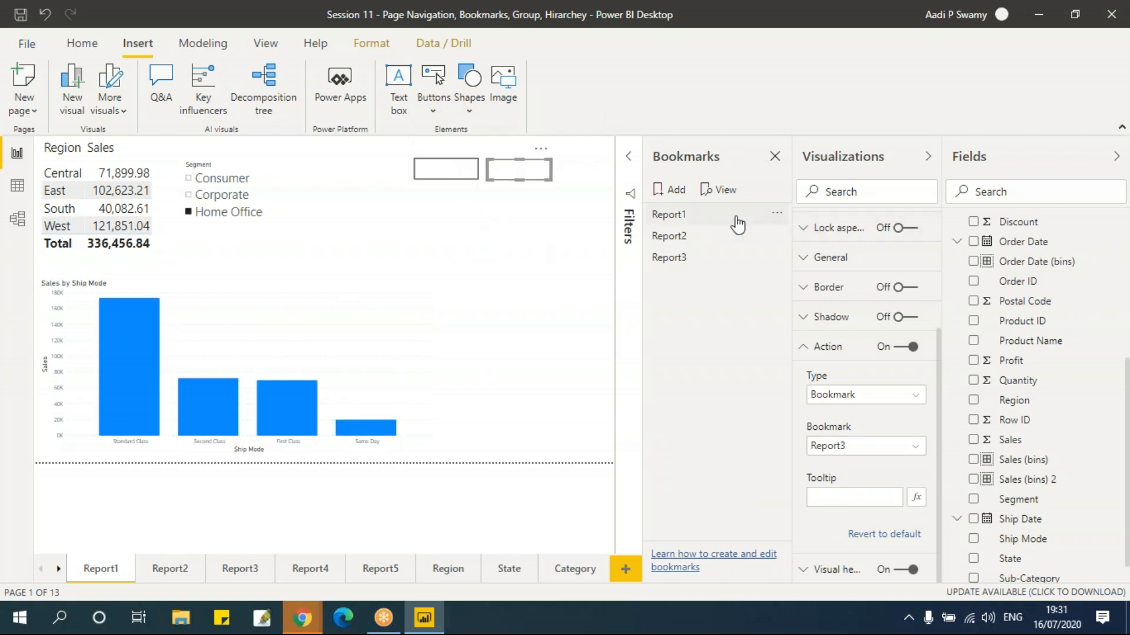
- Test the bookmark links of both blank buttons, returning to the Report1 page between the tests
click(927, 157)
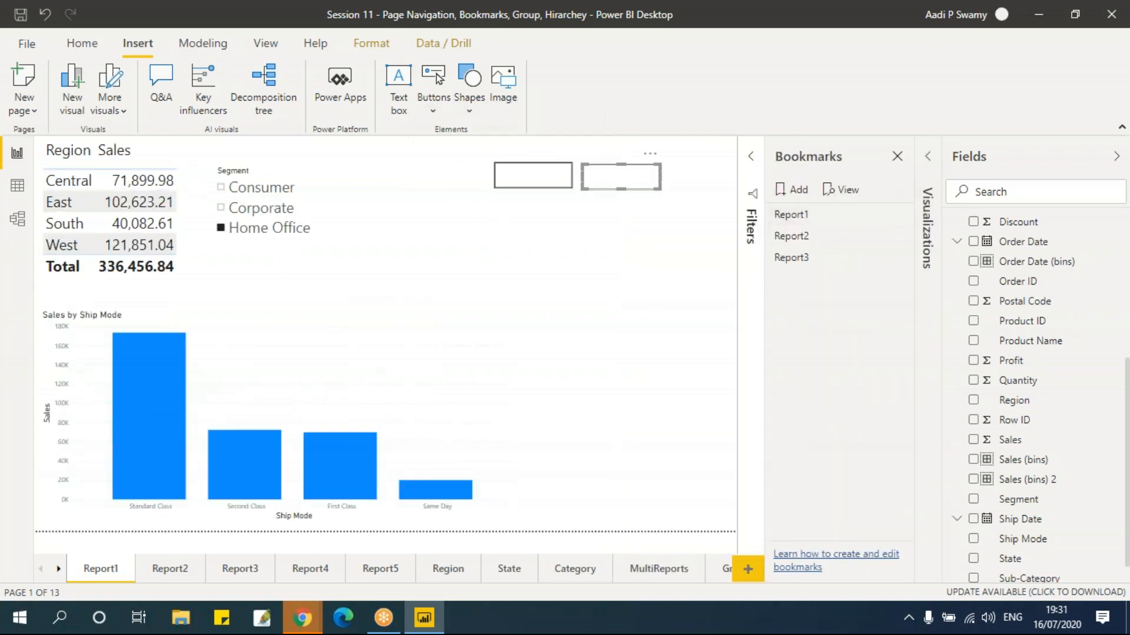
click(623, 300)
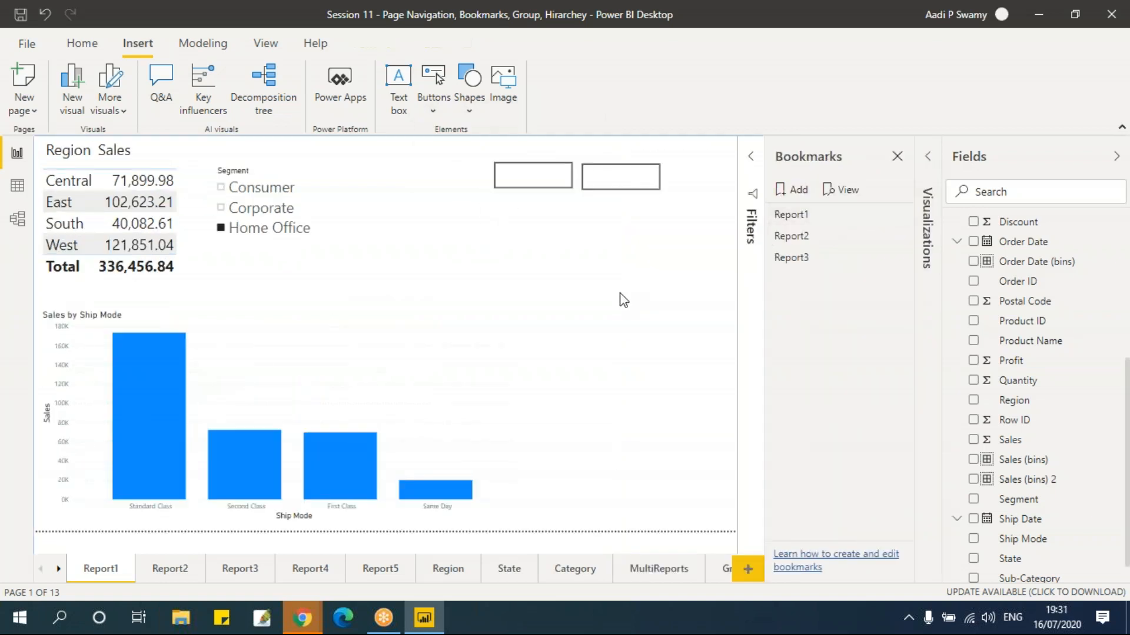
ctrl+click(545, 190)
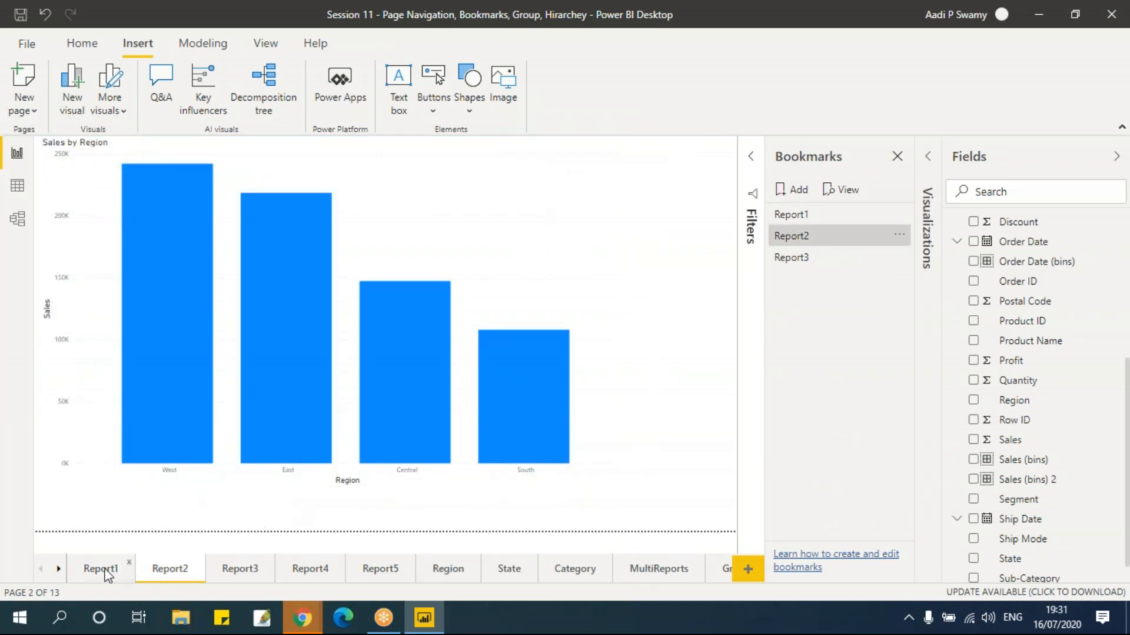
click(102, 568)
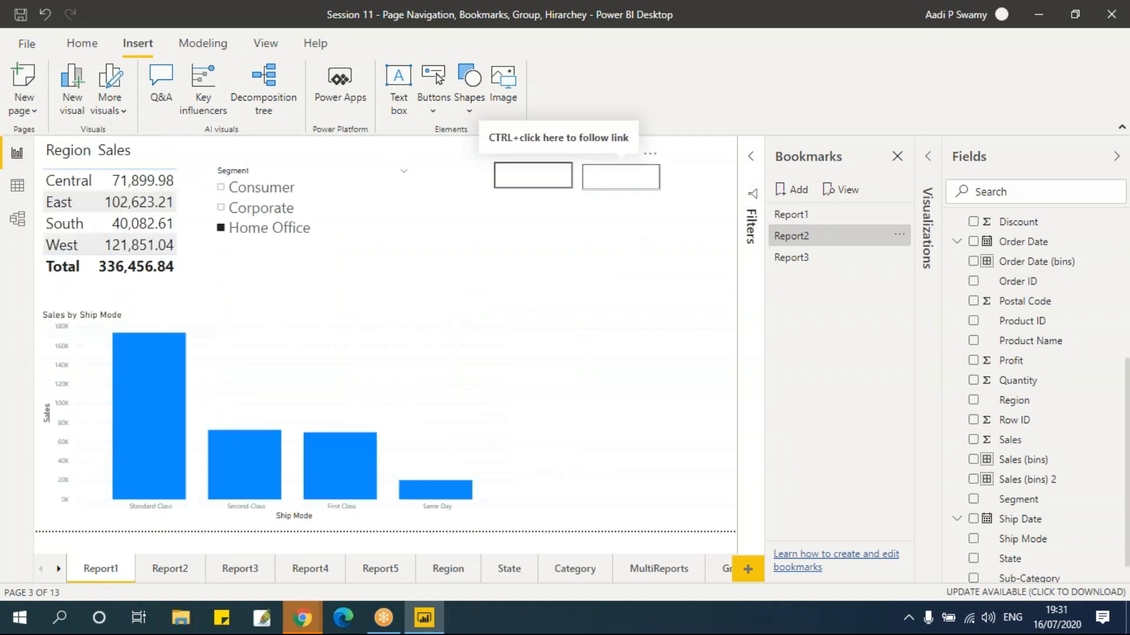
click(235, 570)
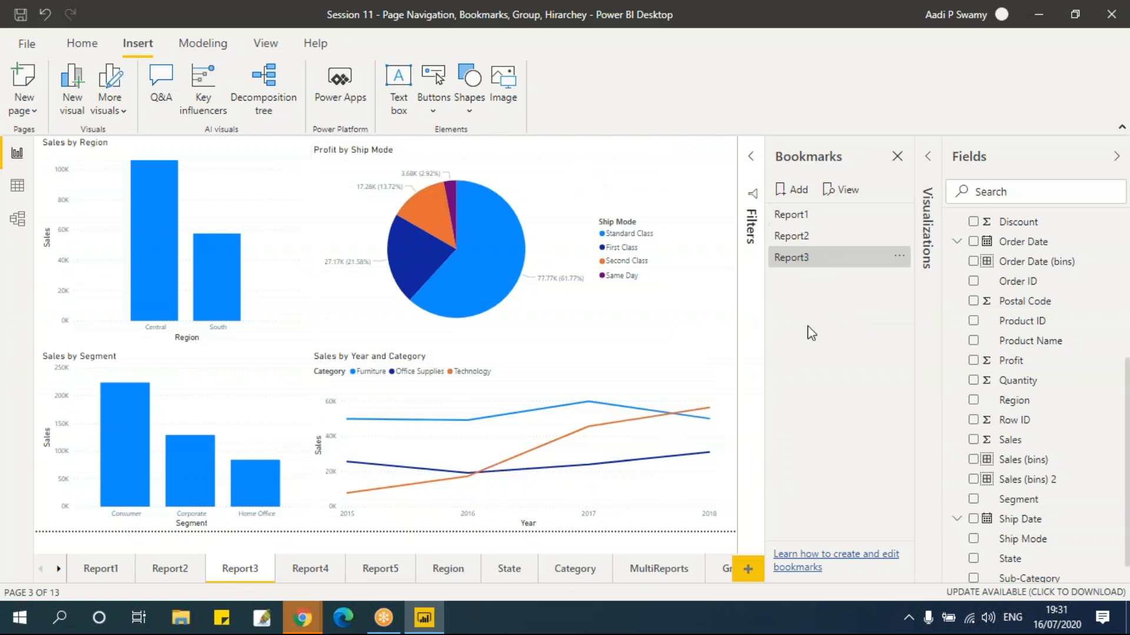
- Apply the Report1, Report2 and Report3 bookmarks one after another to check the page each one opens
click(799, 219)
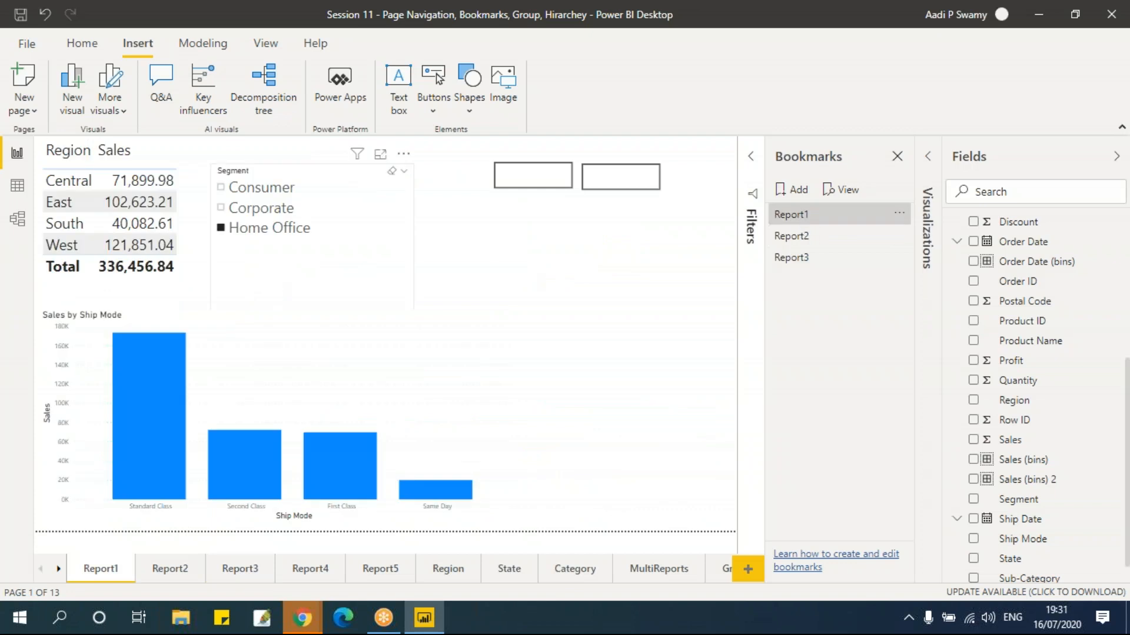
click(806, 237)
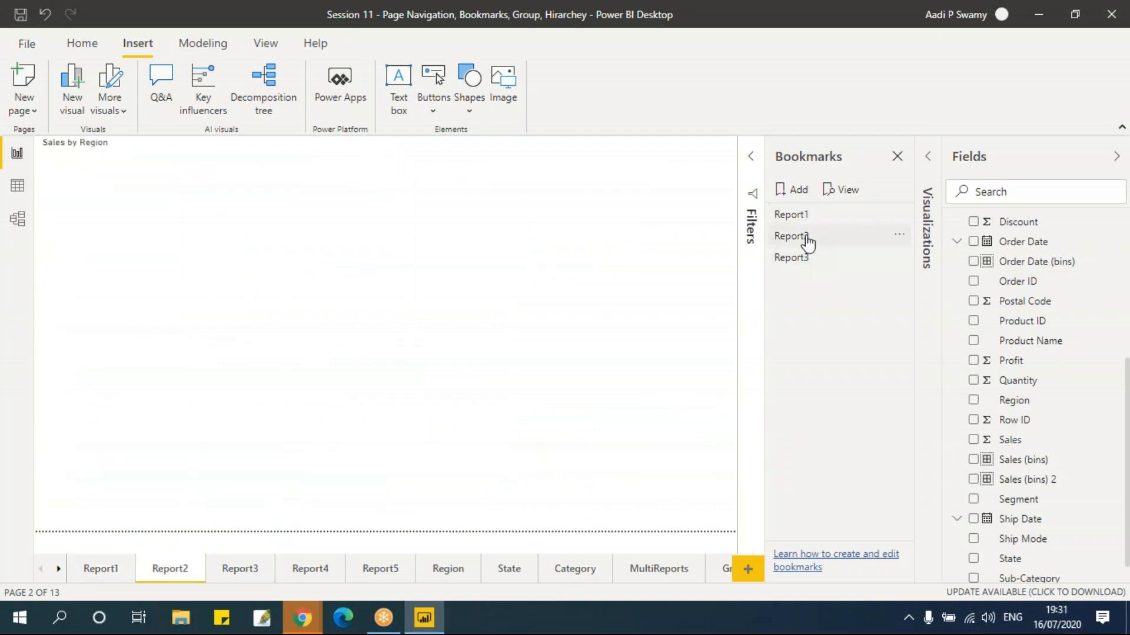
click(806, 259)
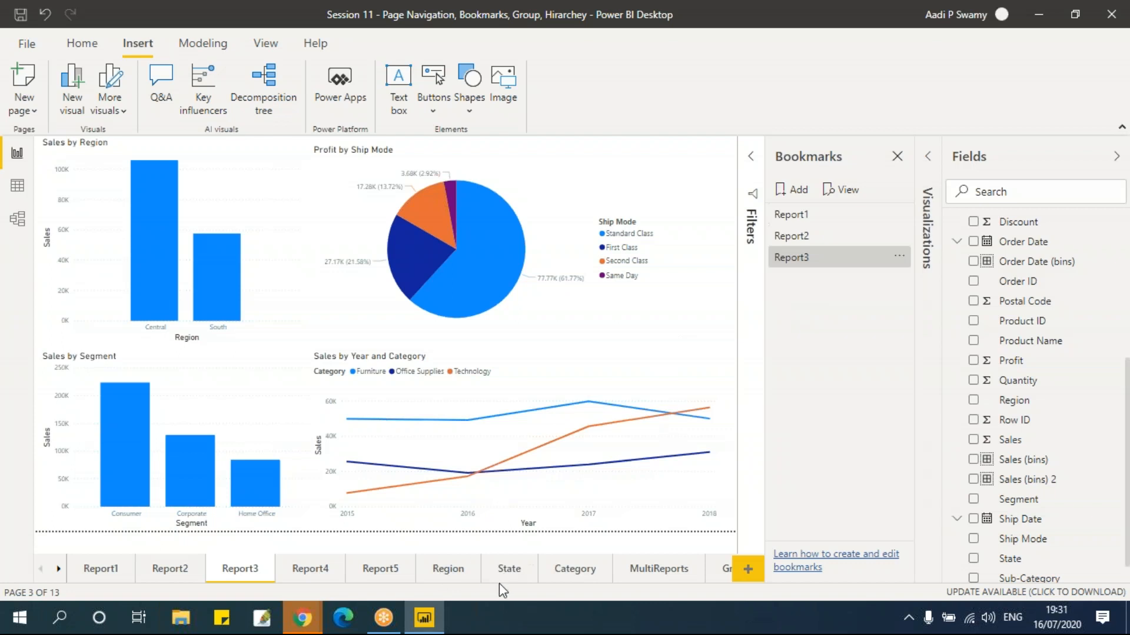
- On the Region page, filter the Category slicer to Furniture and move the slicer lower on the page
click(451, 571)
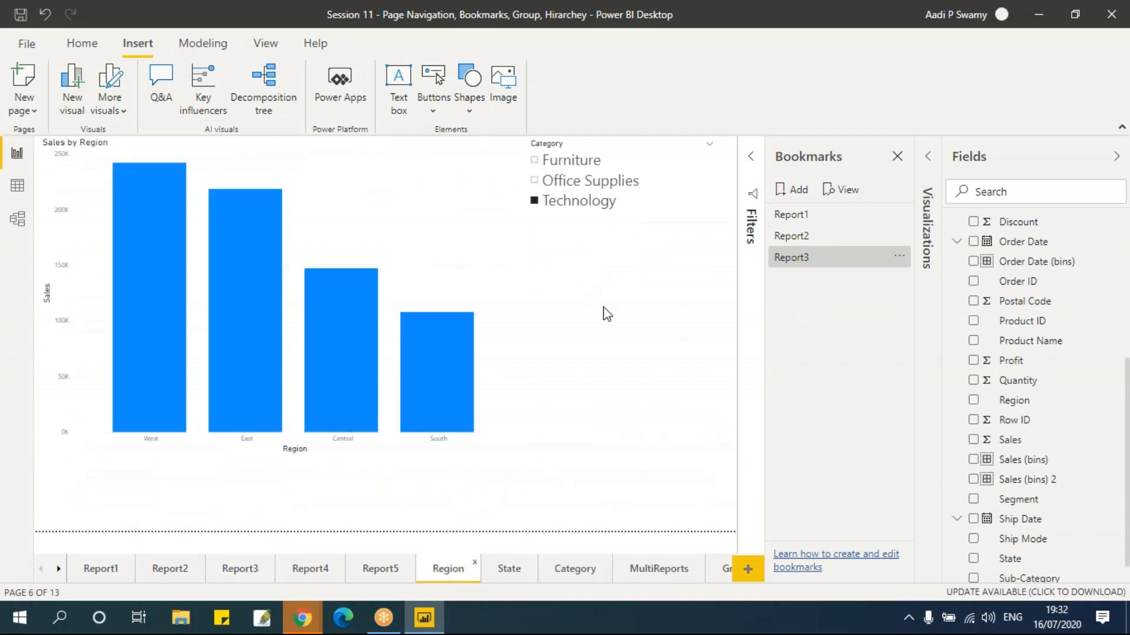
click(629, 160)
drag(644, 226, 630, 422)
- Shrink the Sales by Region chart from its upper edge and shift the Category slicer to the page's right edge
click(280, 152)
drag(273, 139, 297, 241)
click(625, 345)
drag(626, 345, 655, 346)
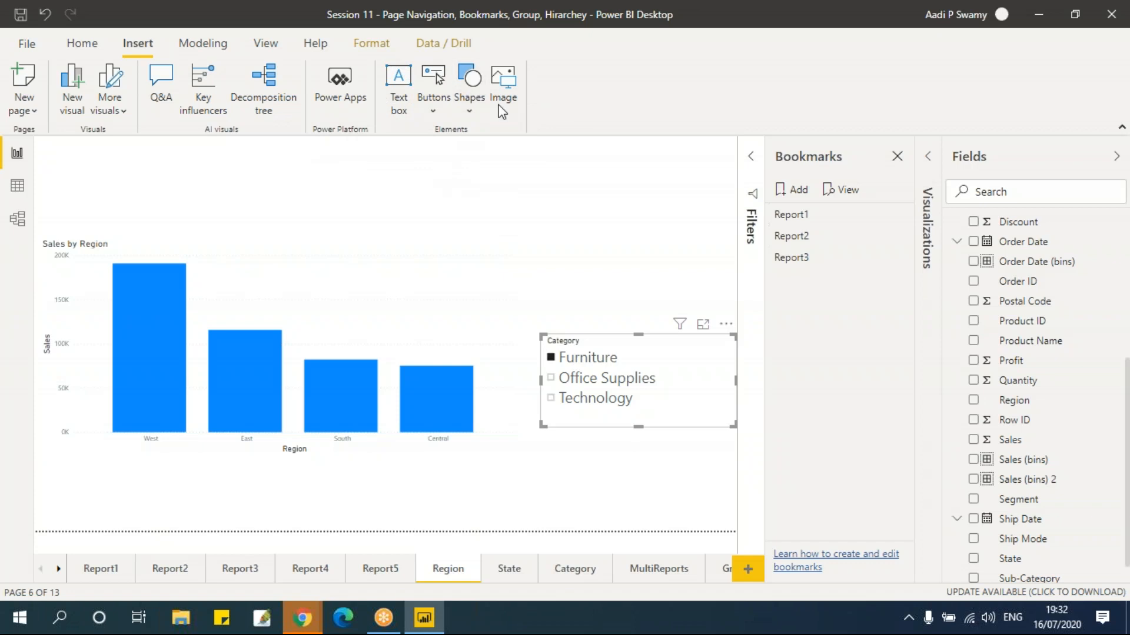
- Insert a text box spanning the full width of the Region page's top and enter "Region Report" in it
click(404, 112)
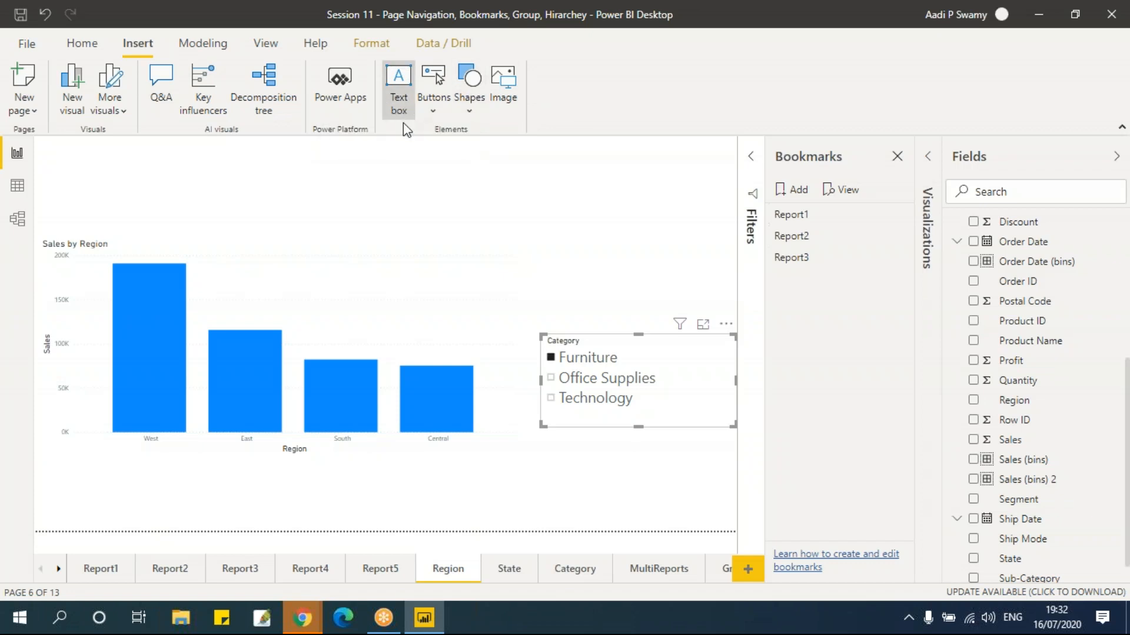
drag(517, 352, 350, 184)
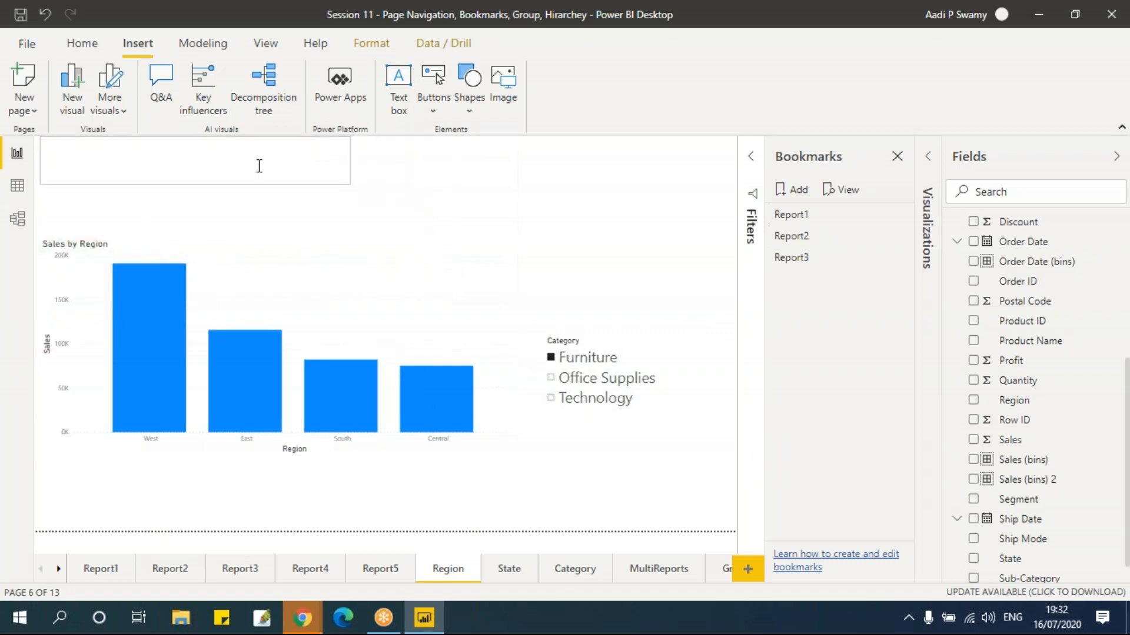
click(259, 165)
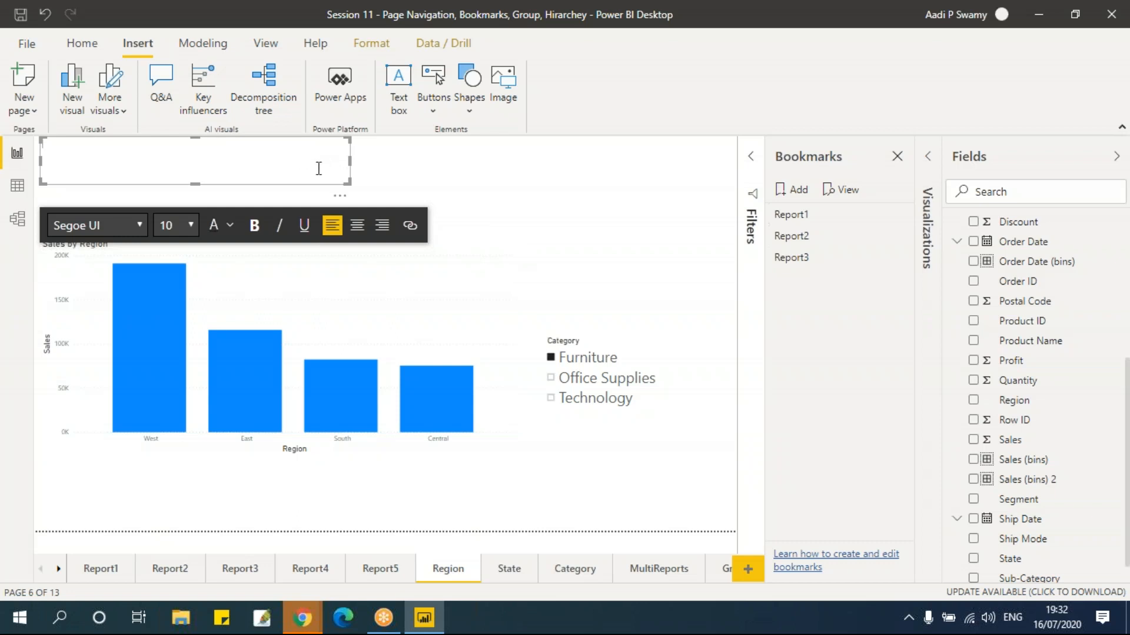
drag(341, 197, 597, 299)
click(688, 316)
click(563, 289)
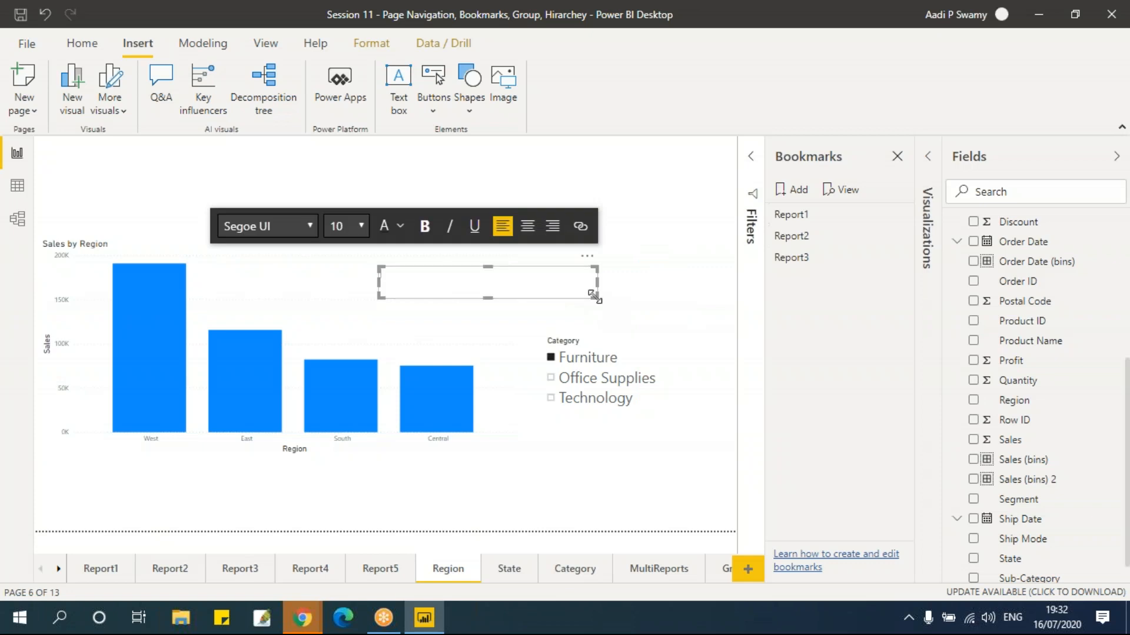
drag(589, 259, 743, 172)
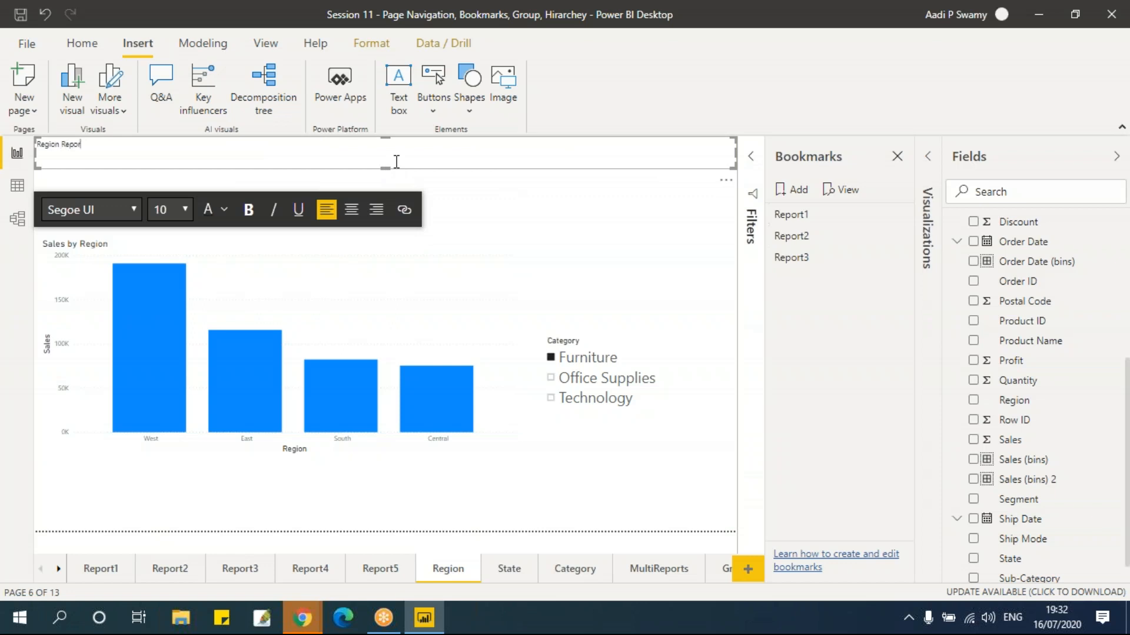
- Format the Region Report heading in Arial Black, centred, at font size 28
click(135, 210)
click(98, 247)
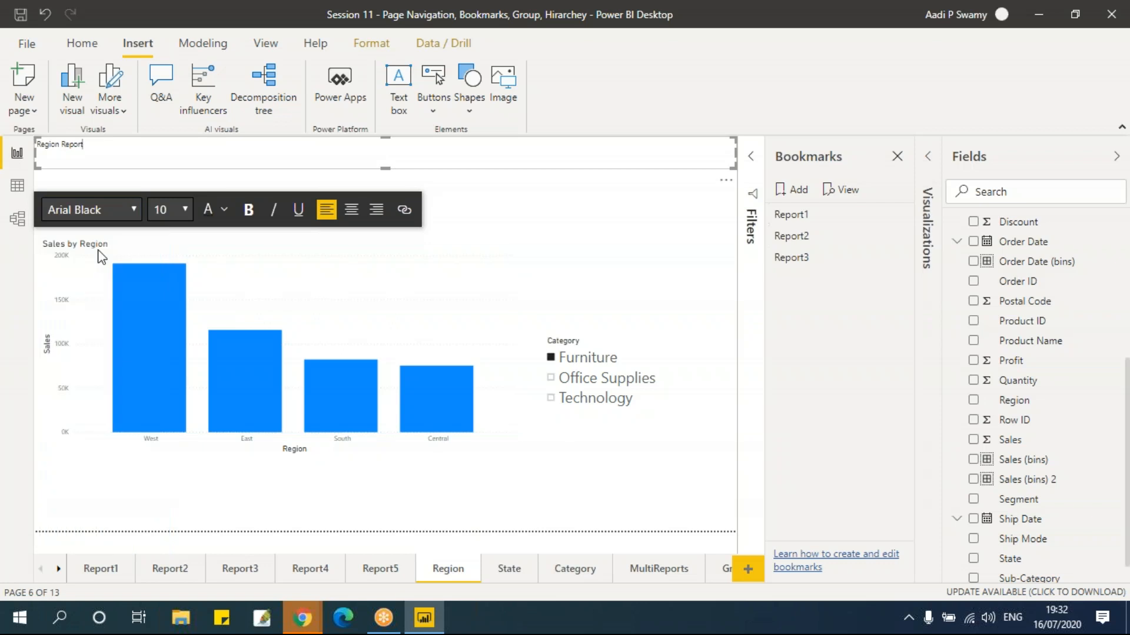
click(99, 156)
key(ctrl+a)
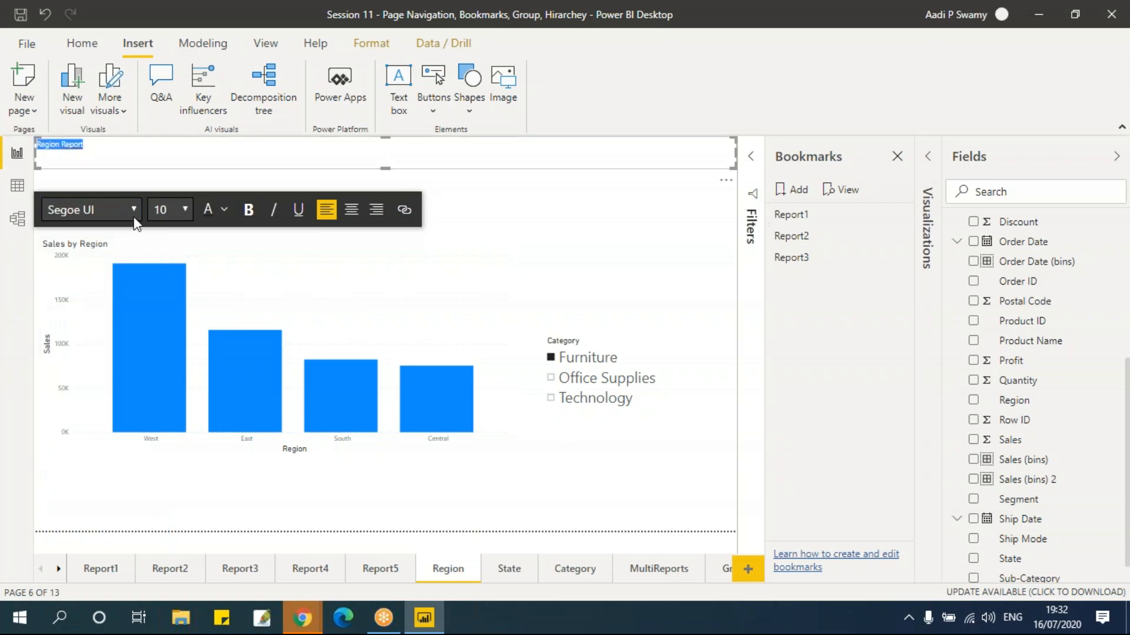
click(134, 210)
click(108, 249)
click(351, 209)
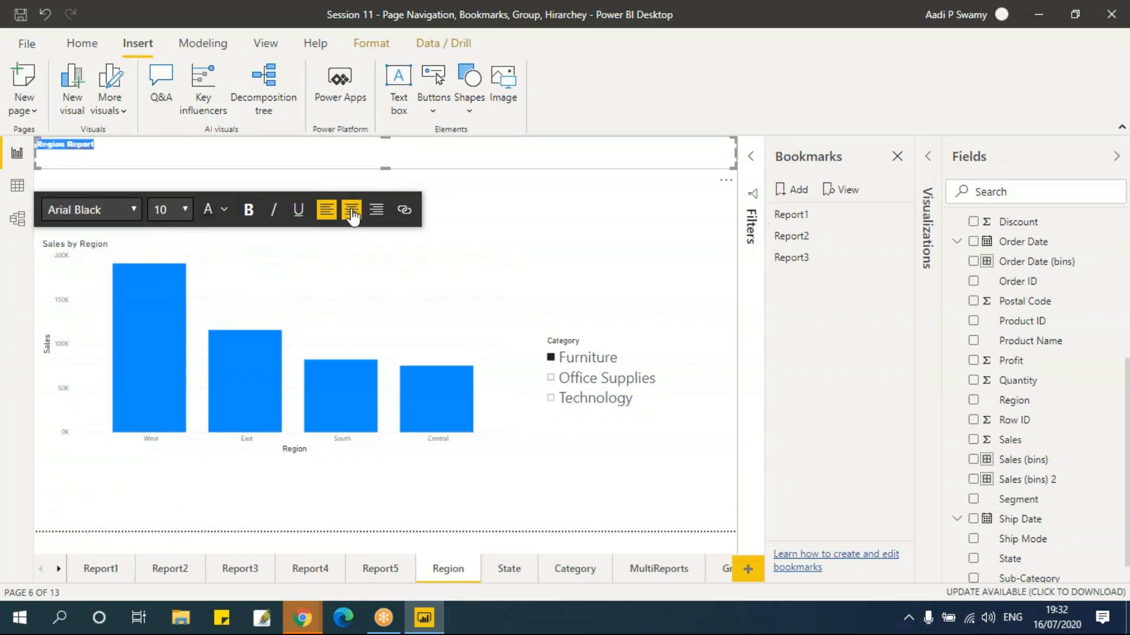
click(186, 210)
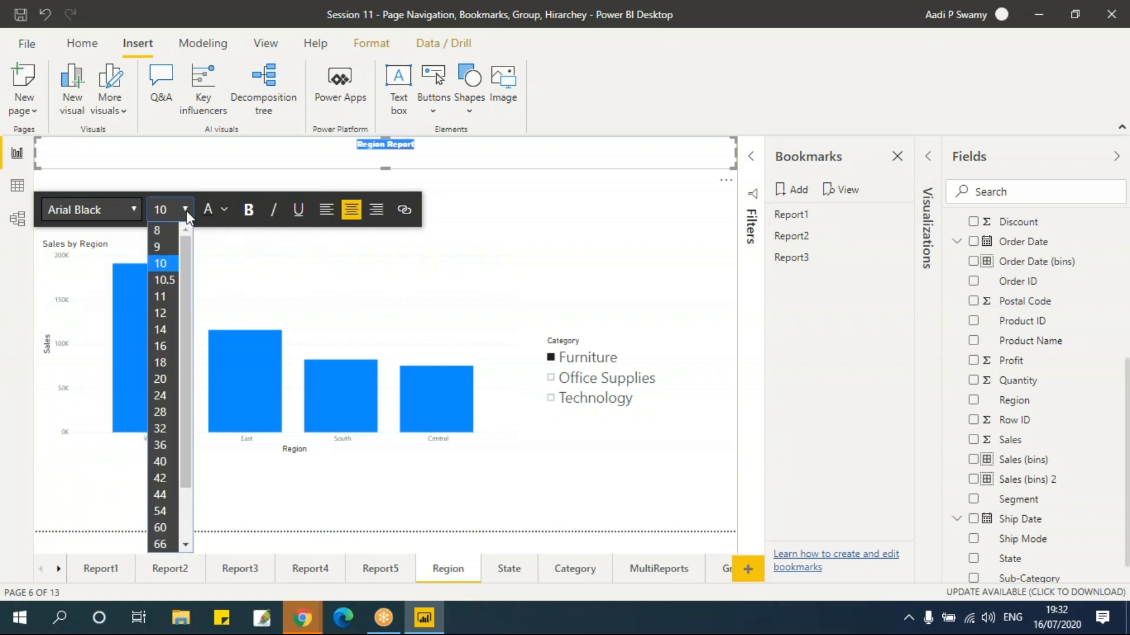
click(162, 412)
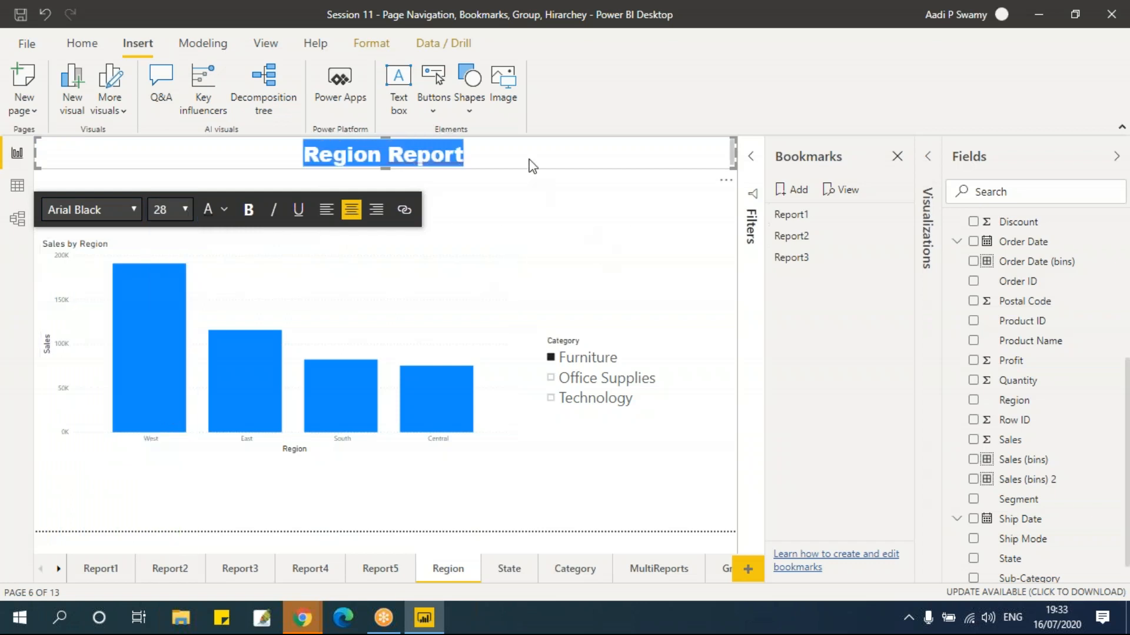
- Increase the height of the Region Report text box slightly, to about 72
click(387, 170)
drag(385, 170, 386, 177)
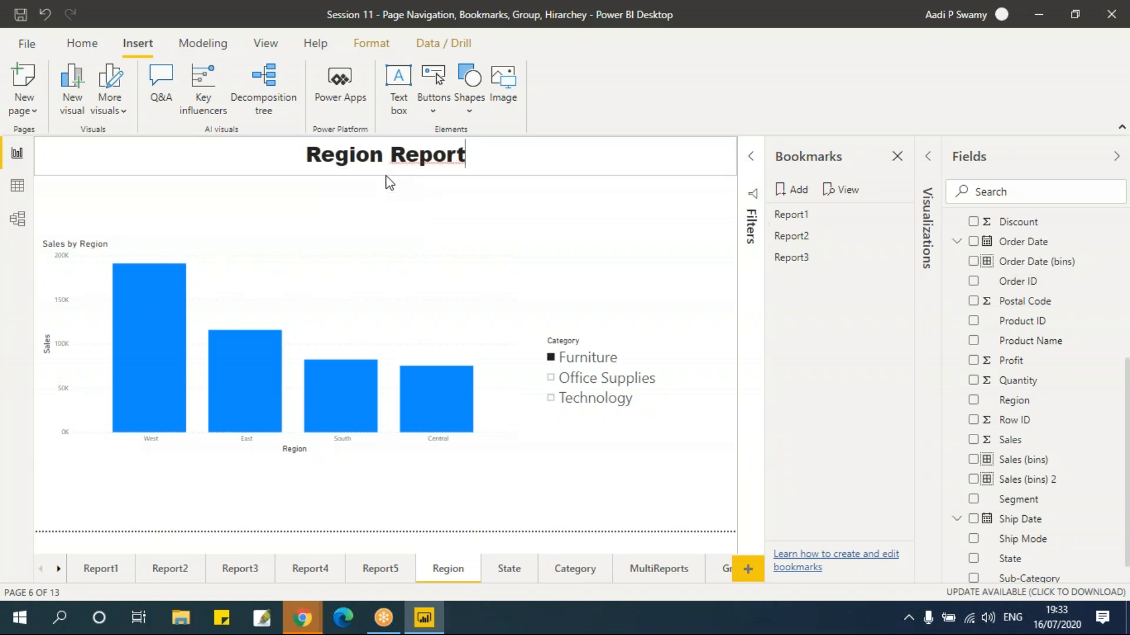
click(527, 219)
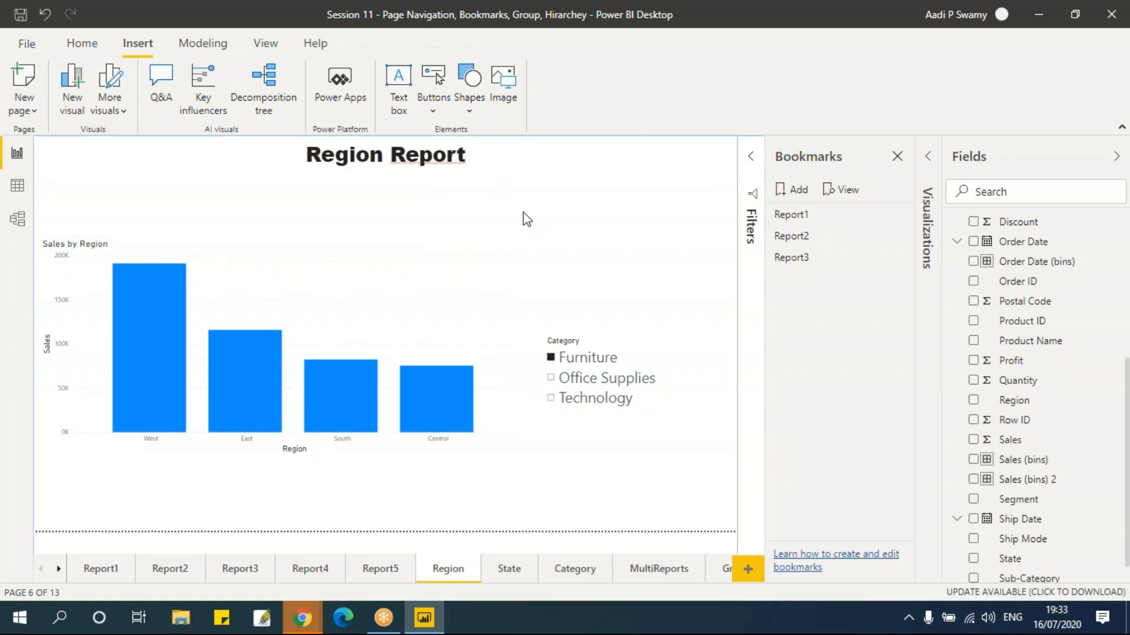
- Give the Region Report text box a red theme-colour background with 0% transparency
click(518, 159)
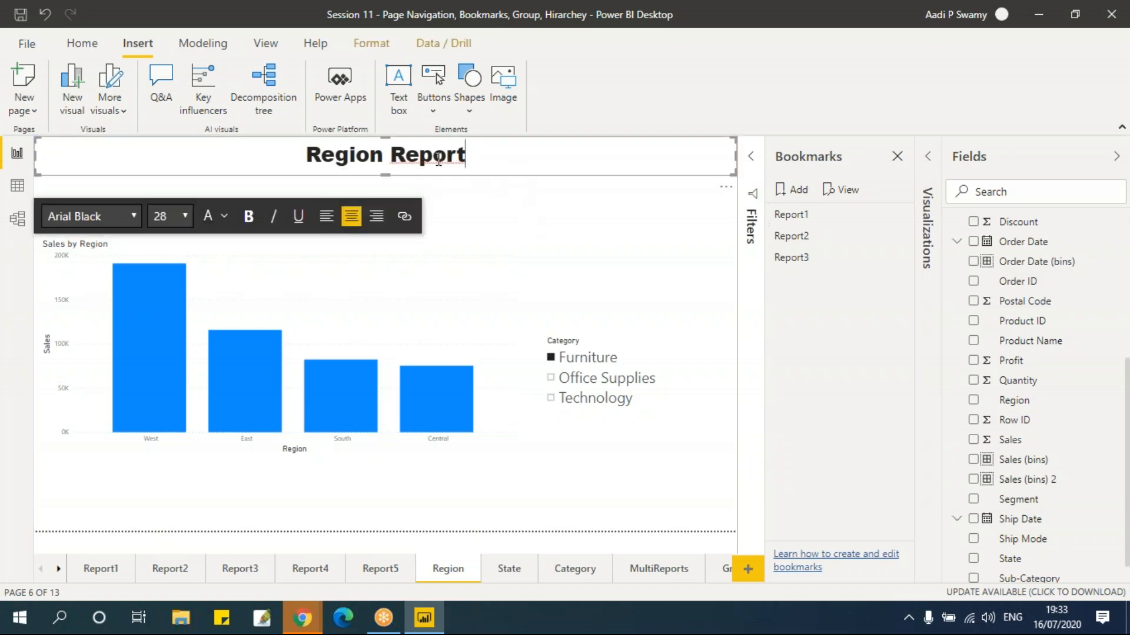
click(439, 160)
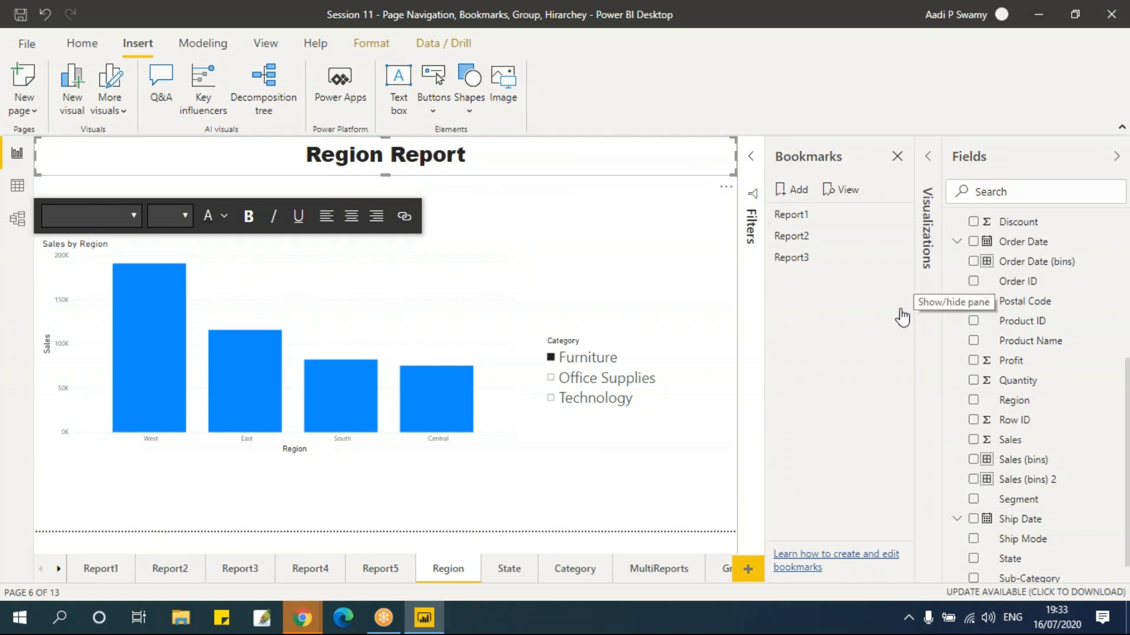
click(927, 291)
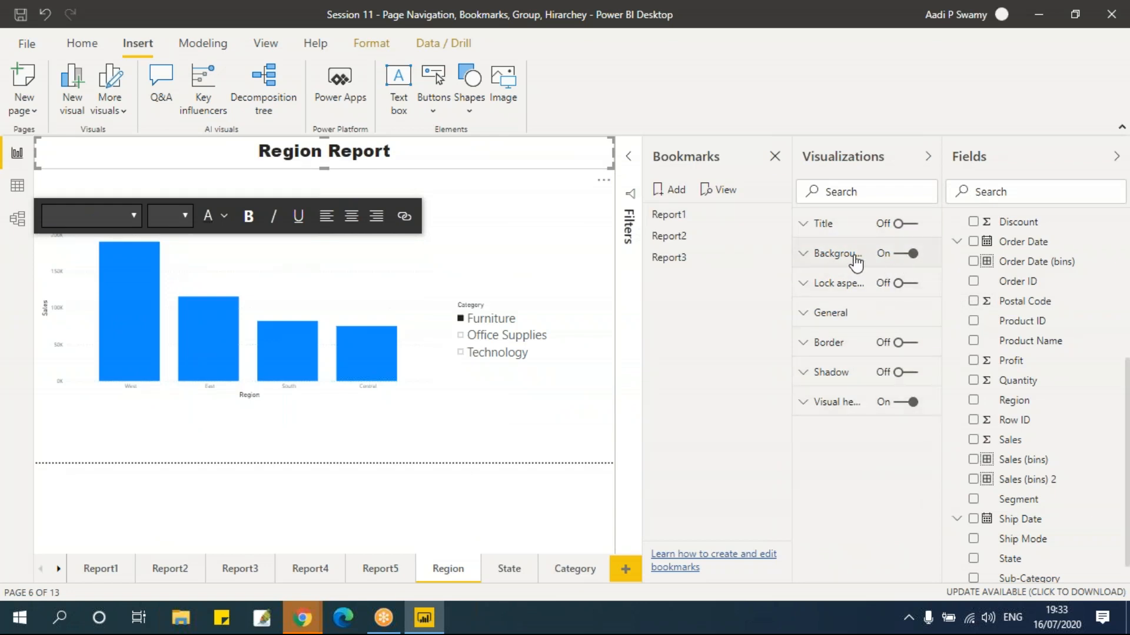
click(835, 254)
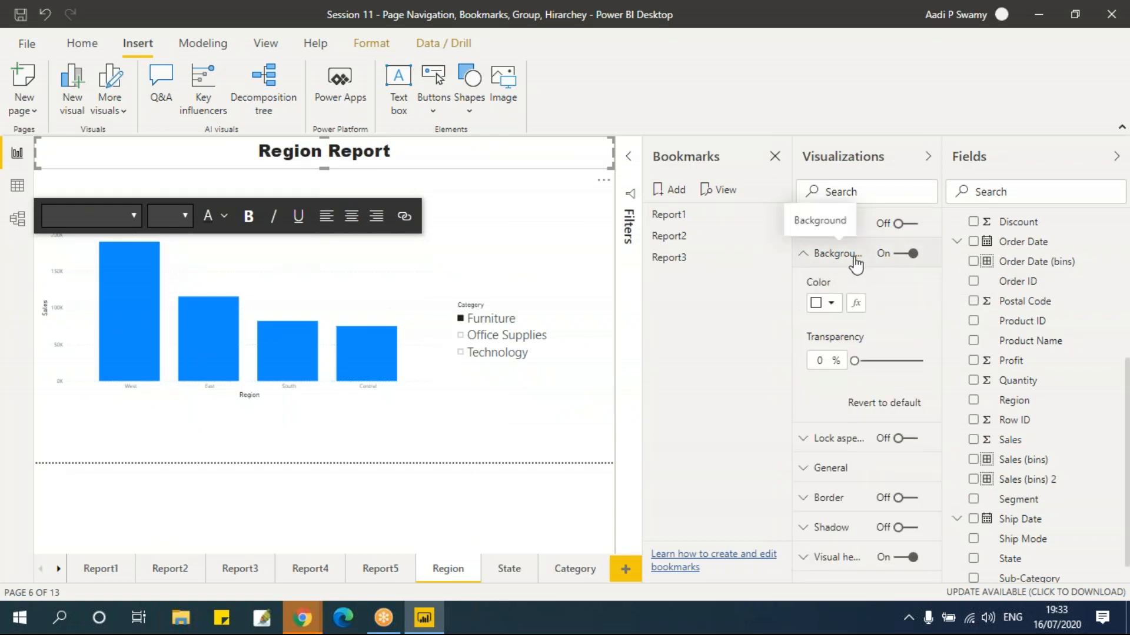
click(830, 304)
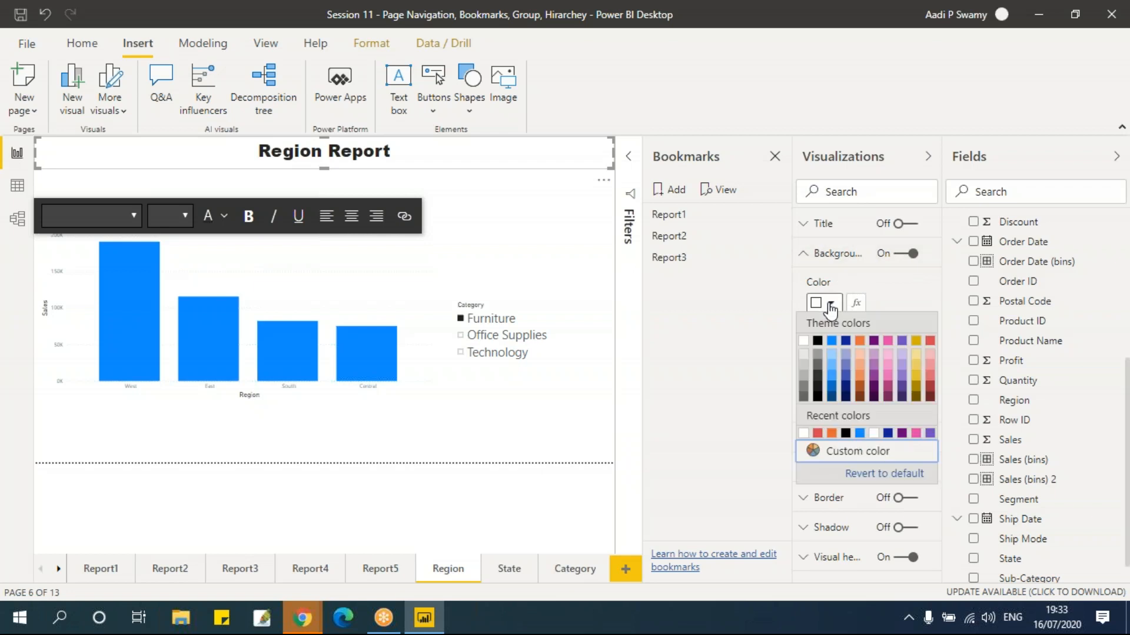
click(930, 341)
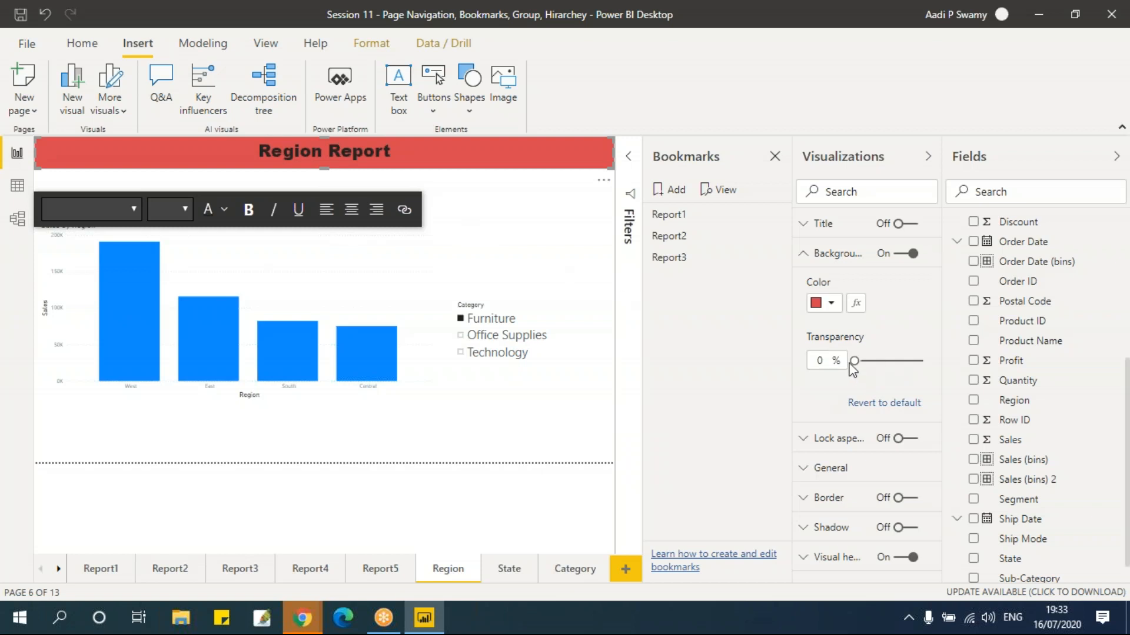
mouse_move(854, 360)
mouse_down()
mouse_move(891, 360)
mouse_move(850, 362)
mouse_up()
mouse_move(854, 361)
mouse_down()
mouse_move(922, 360)
mouse_move(851, 361)
mouse_up()
click(836, 253)
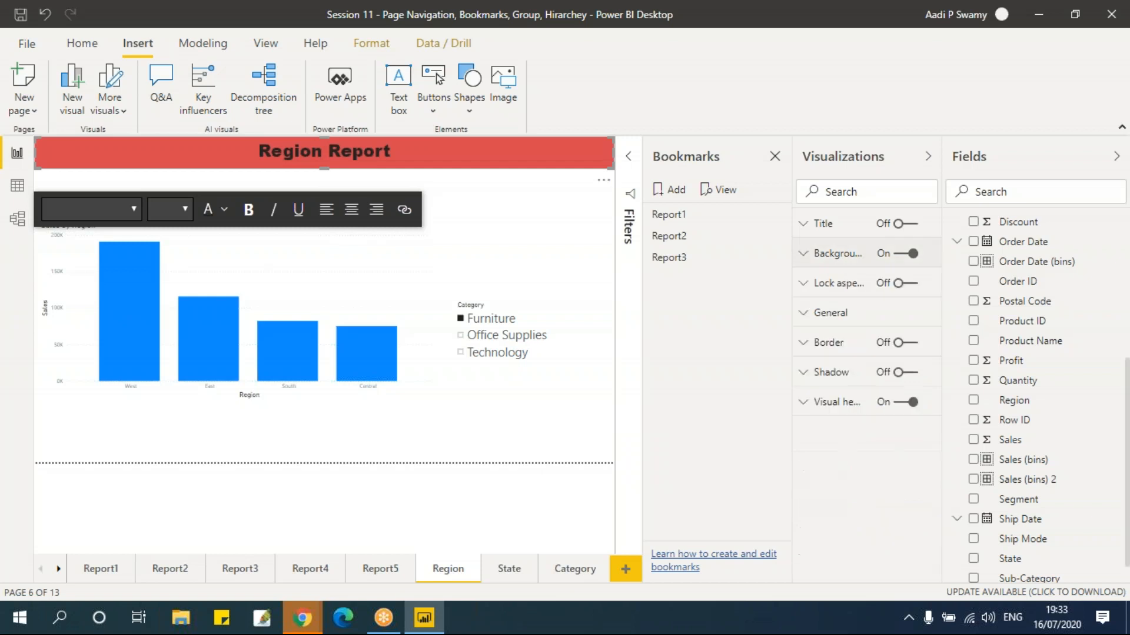
- Examine the width and height of the Region Report text box in its general settings
click(849, 317)
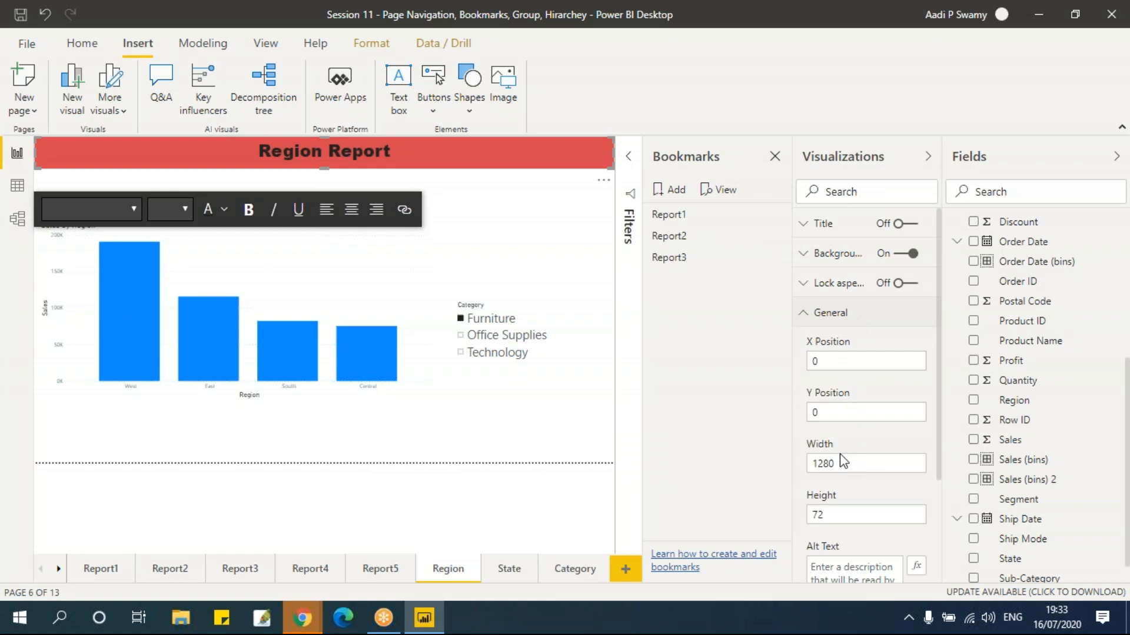
drag(853, 462, 781, 463)
click(853, 523)
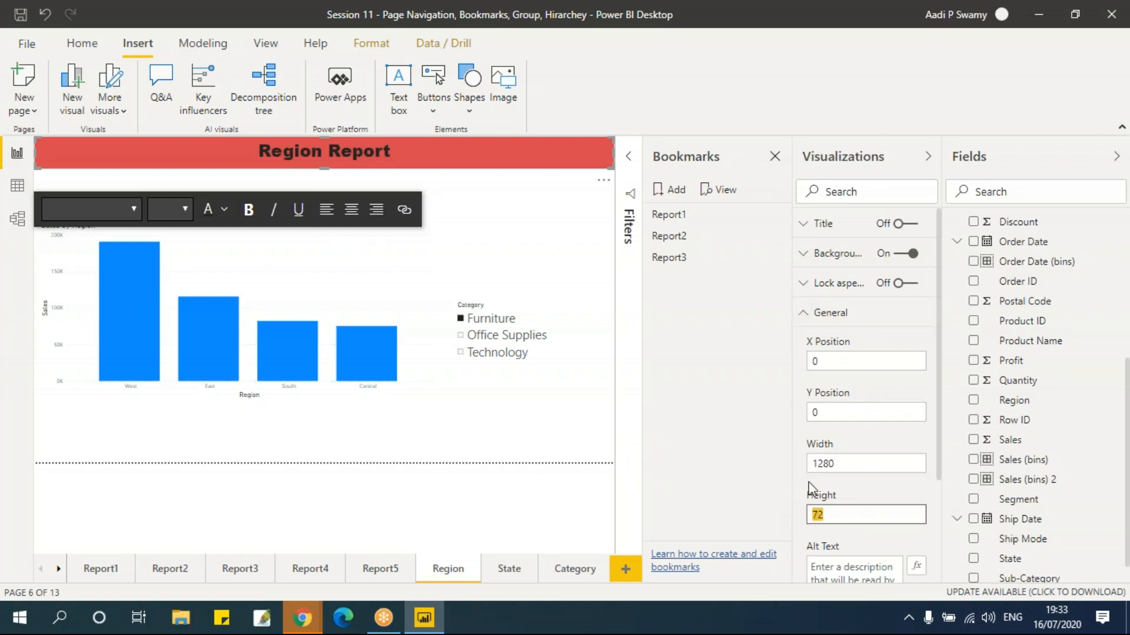
click(841, 315)
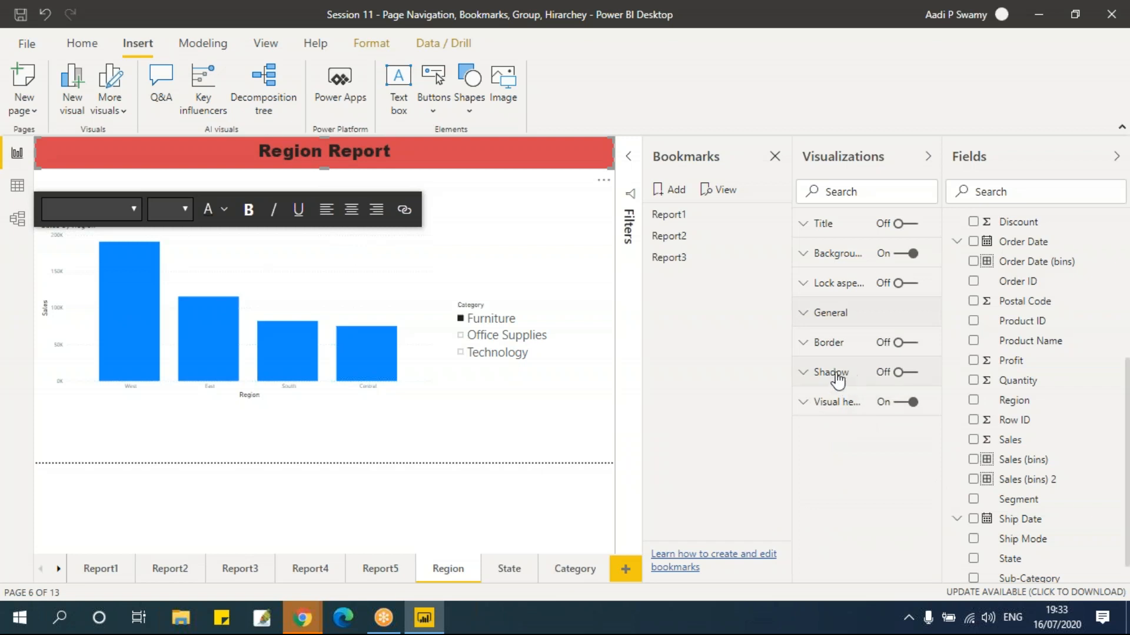
- Turn on the shadow for the Region Report text box and close the Bookmarks pane
click(909, 373)
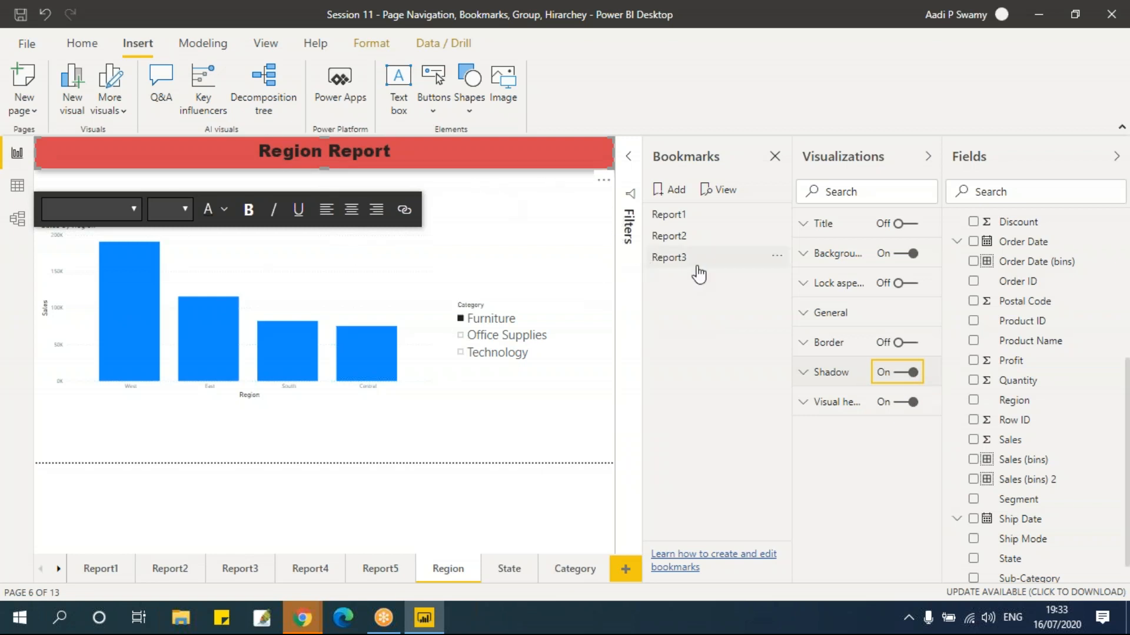
click(775, 156)
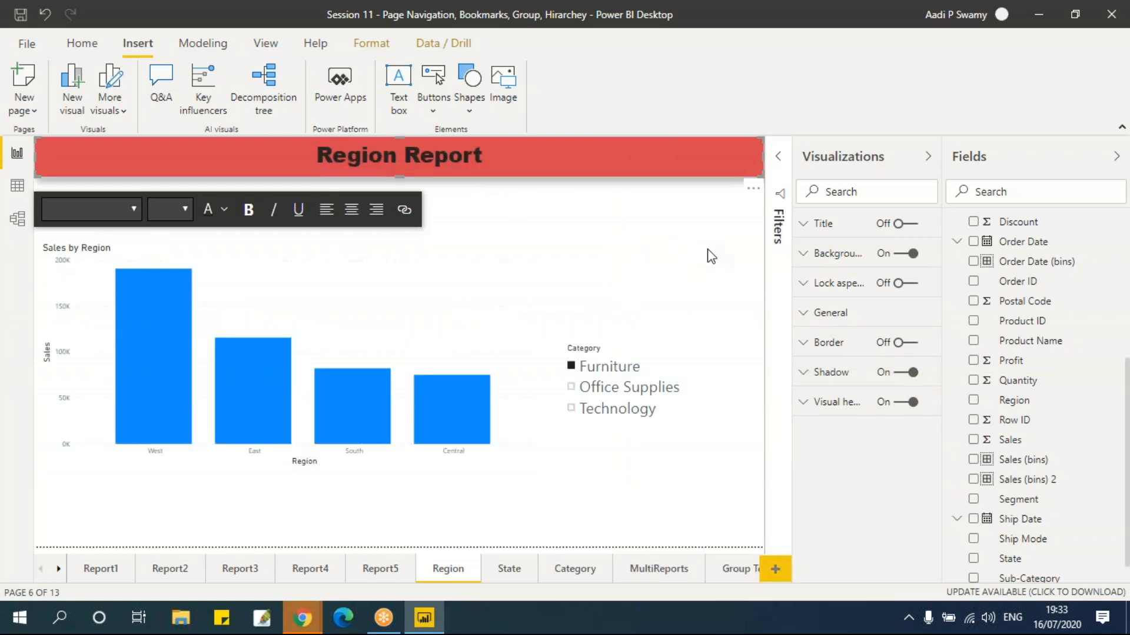
click(594, 216)
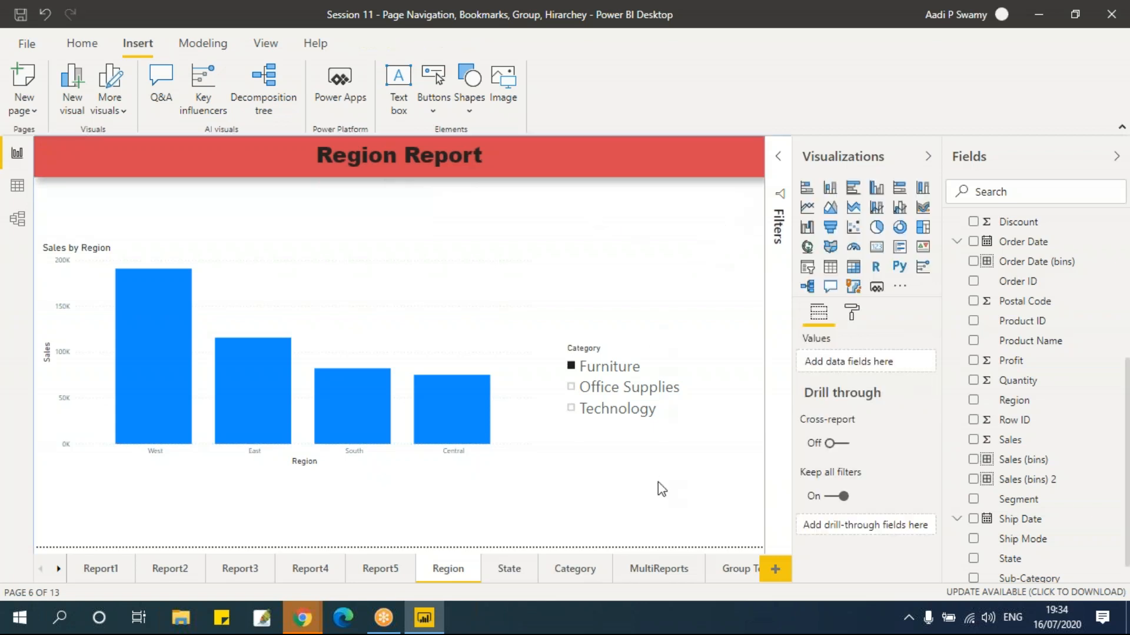
- Narrow the Region Report text box slightly and shift it a little inward from the page's upper-left corner
click(761, 167)
drag(763, 156, 733, 156)
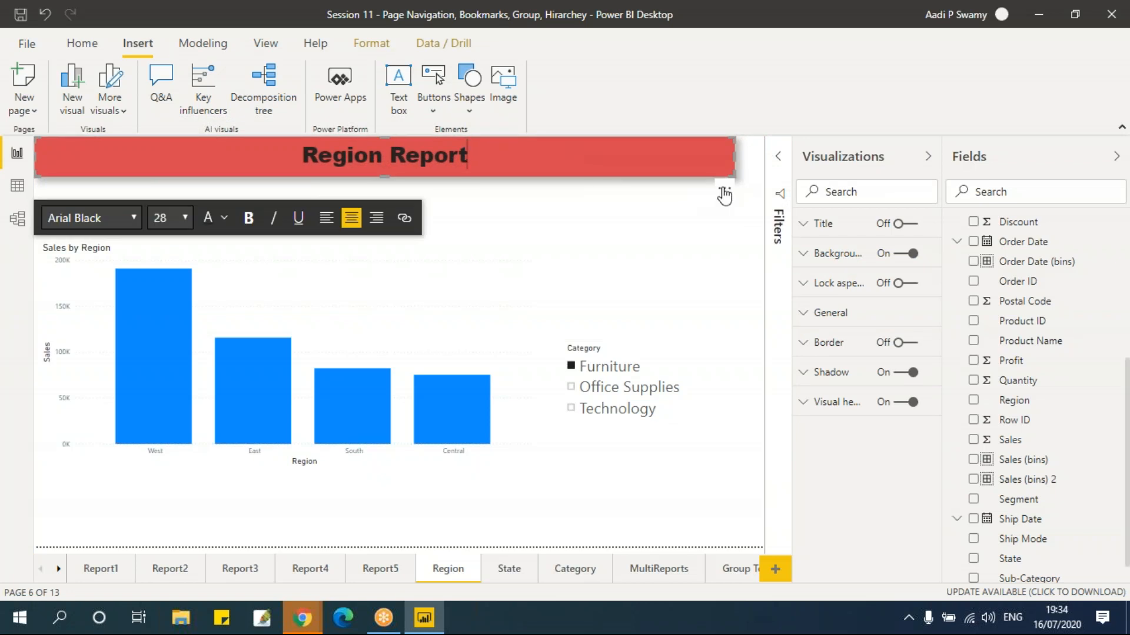
mouse_move(726, 193)
mouse_down()
mouse_move(741, 200)
mouse_move(729, 195)
mouse_up()
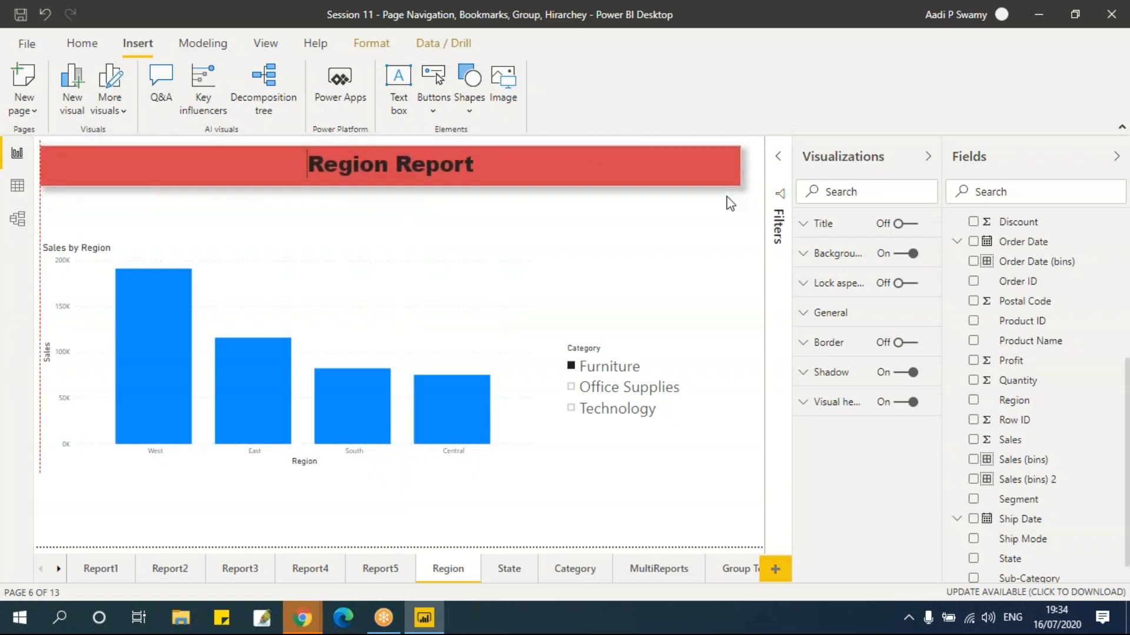
click(739, 244)
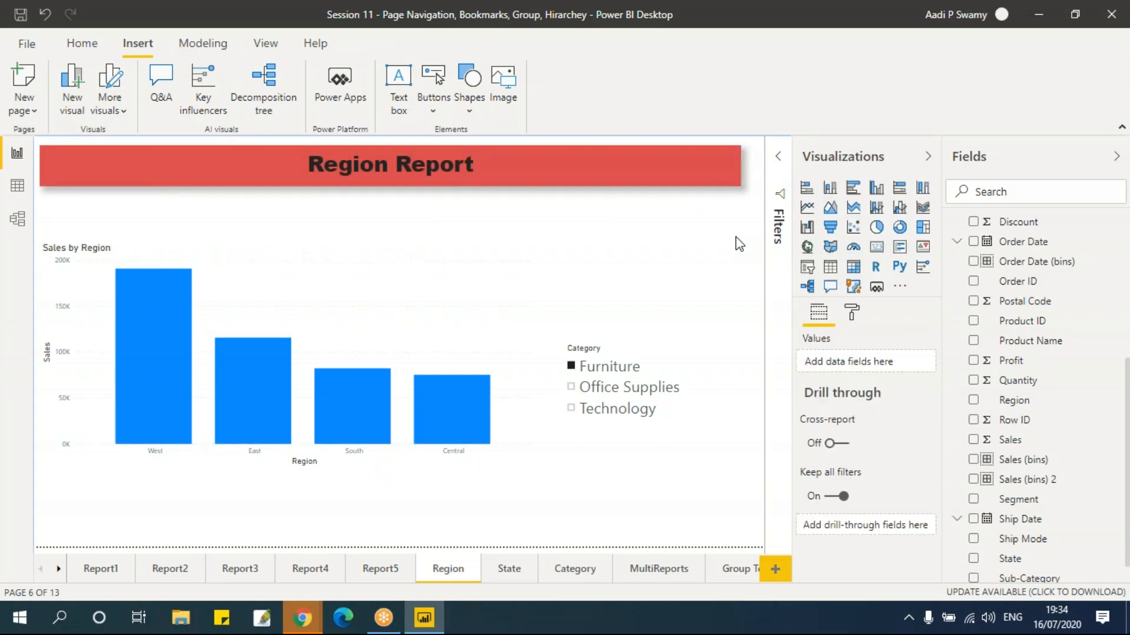
- Insert a left arrow button and place it below the right part of the Region Report heading
click(434, 114)
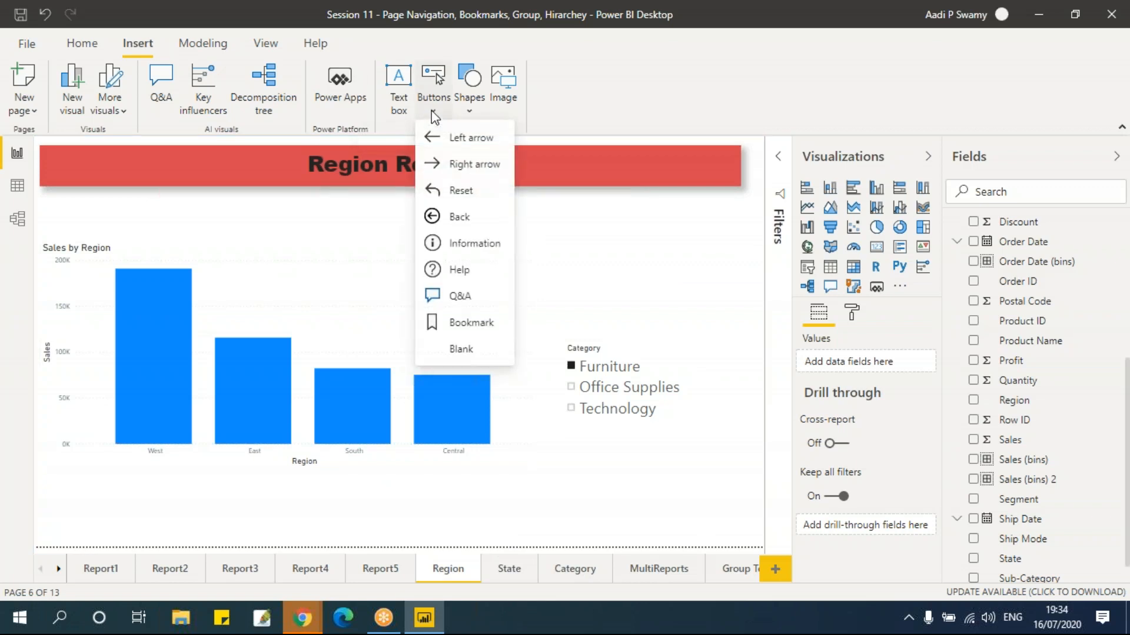
click(467, 138)
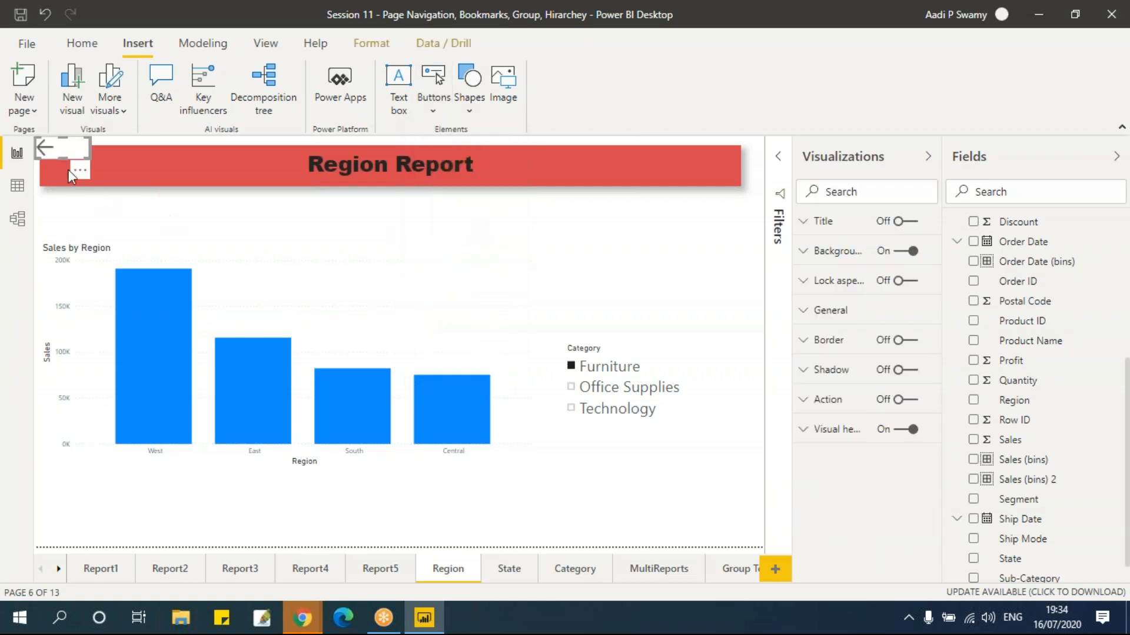
drag(64, 148, 599, 213)
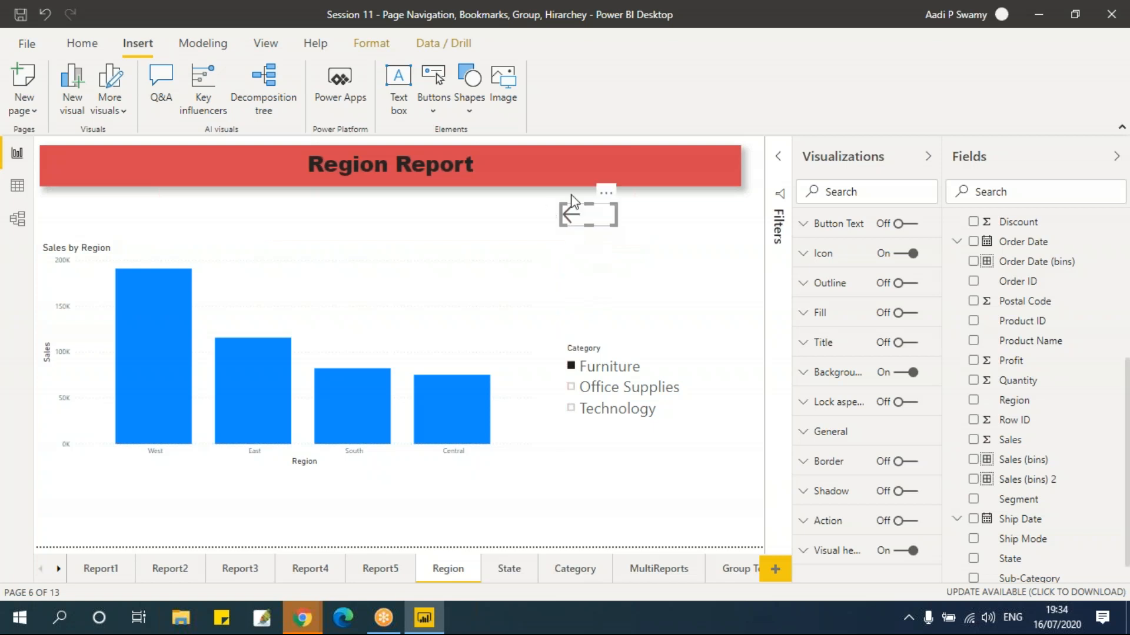
click(659, 245)
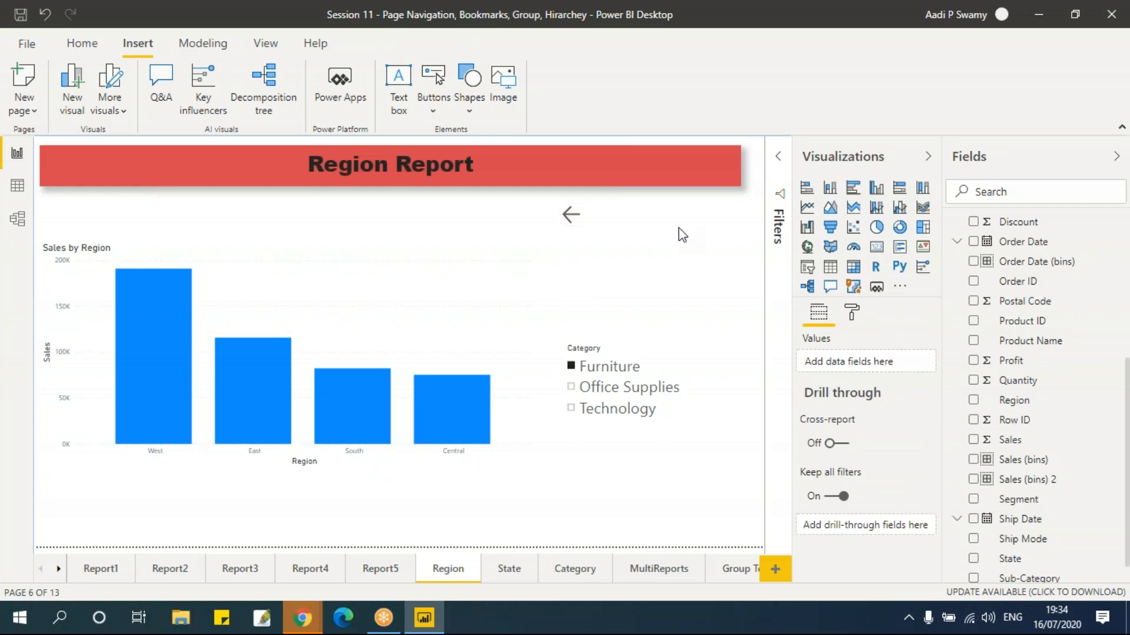
- Visit the Report1 page and return to Region to try the left arrow button
click(102, 568)
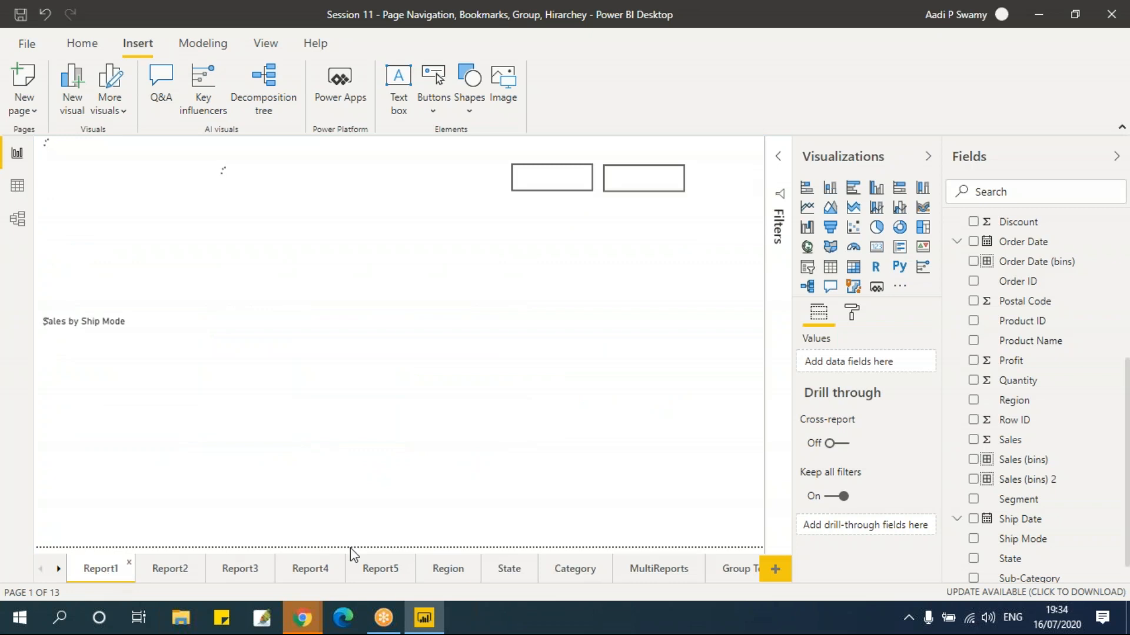
click(450, 574)
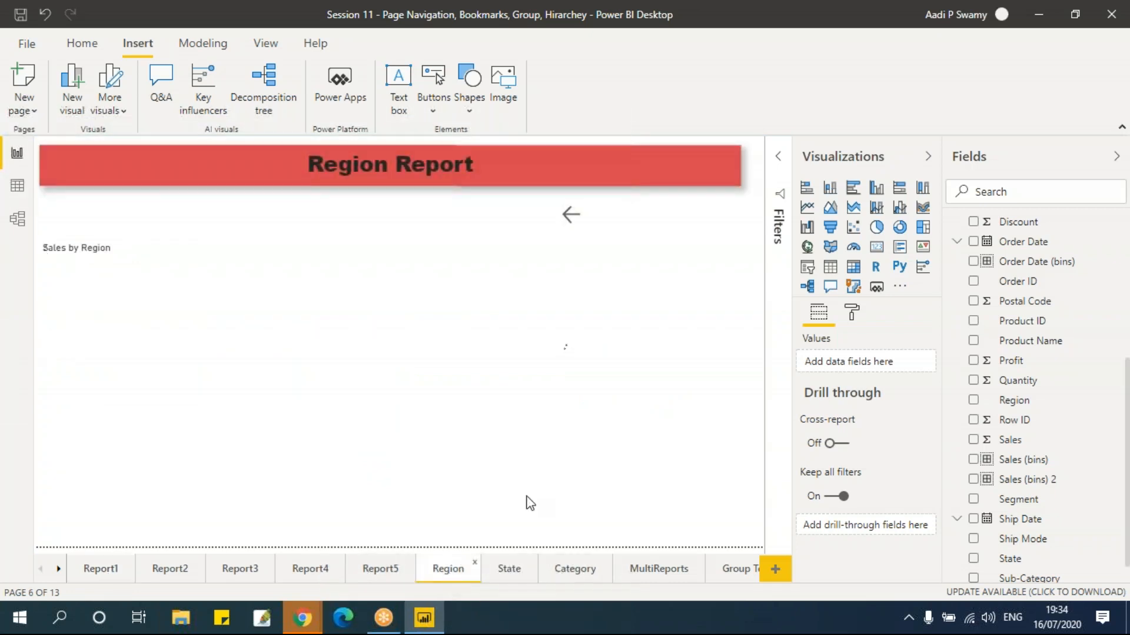
click(570, 219)
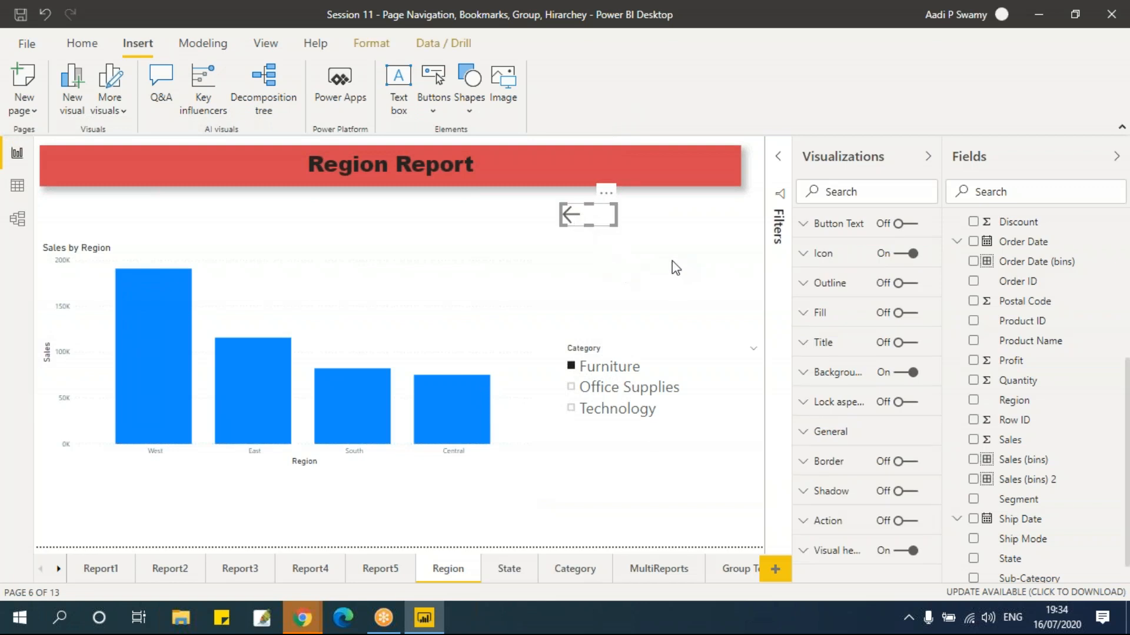
click(603, 235)
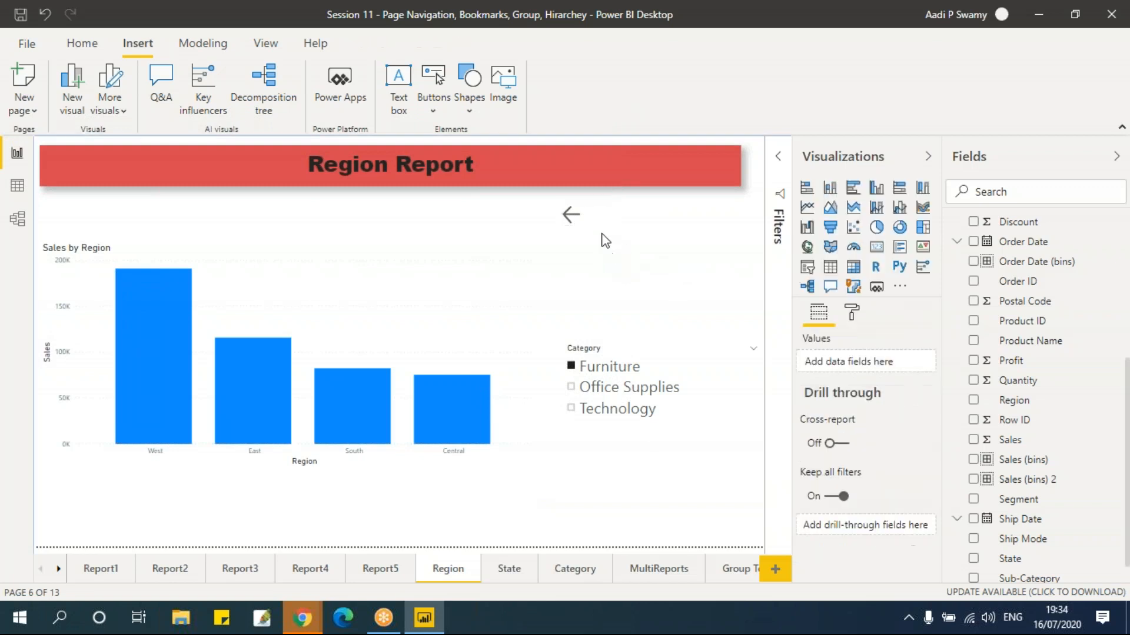
- Turn on the action for the left arrow button
click(570, 220)
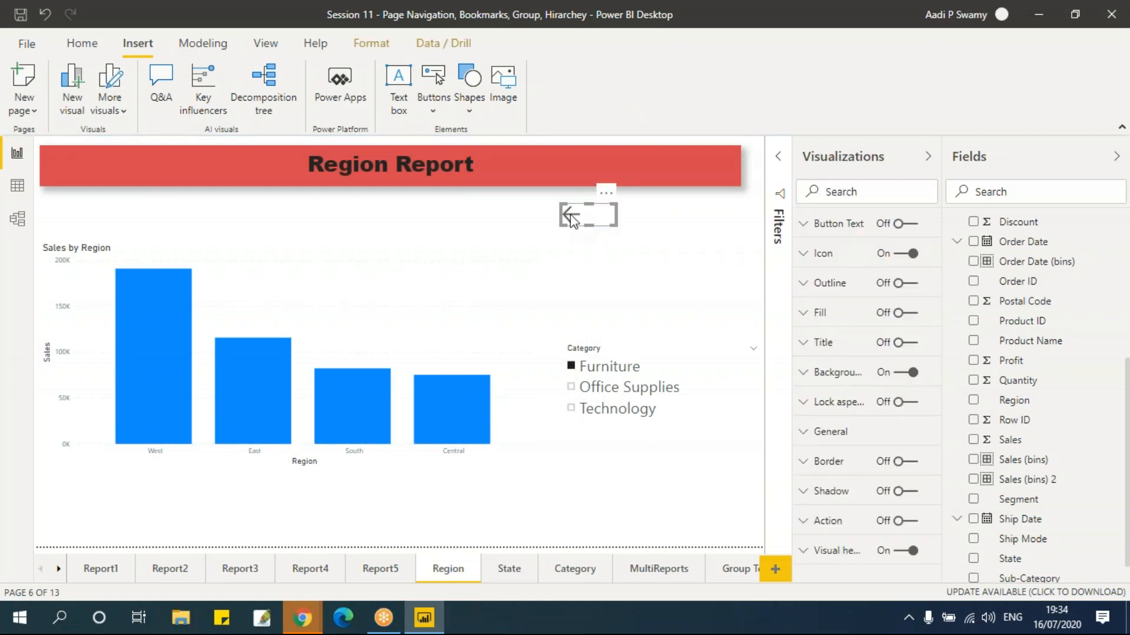
click(591, 257)
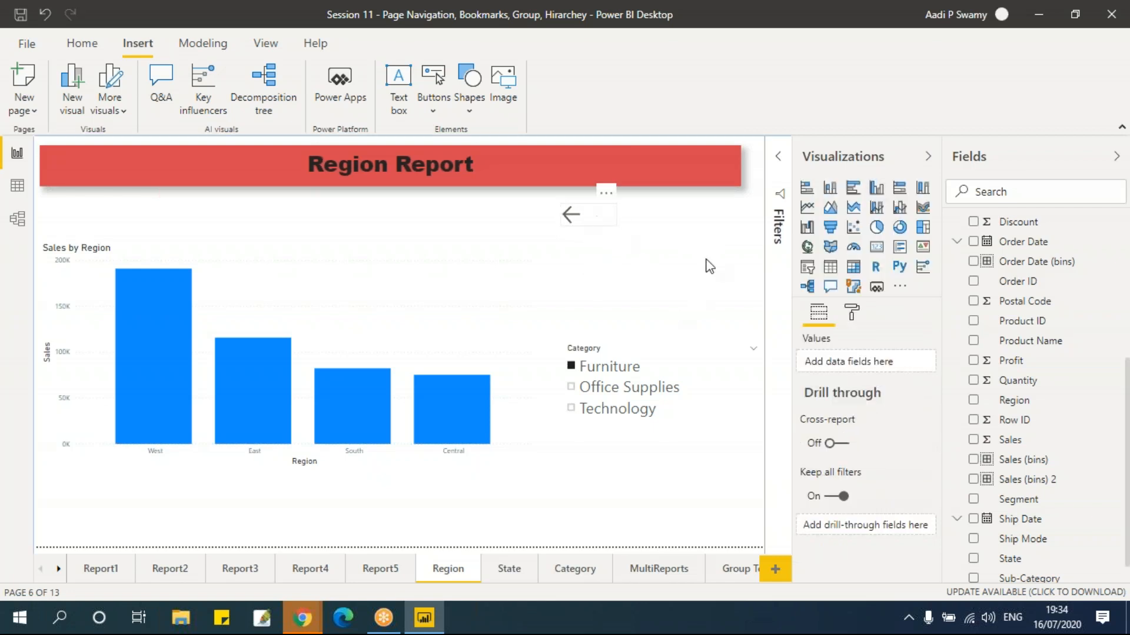
click(912, 522)
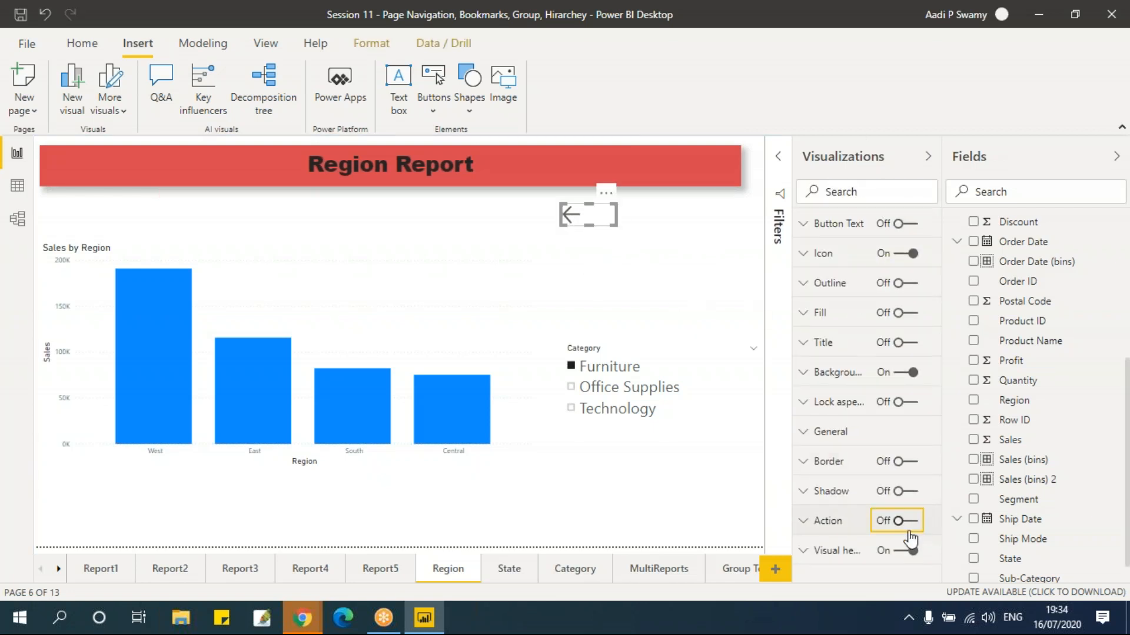
click(573, 220)
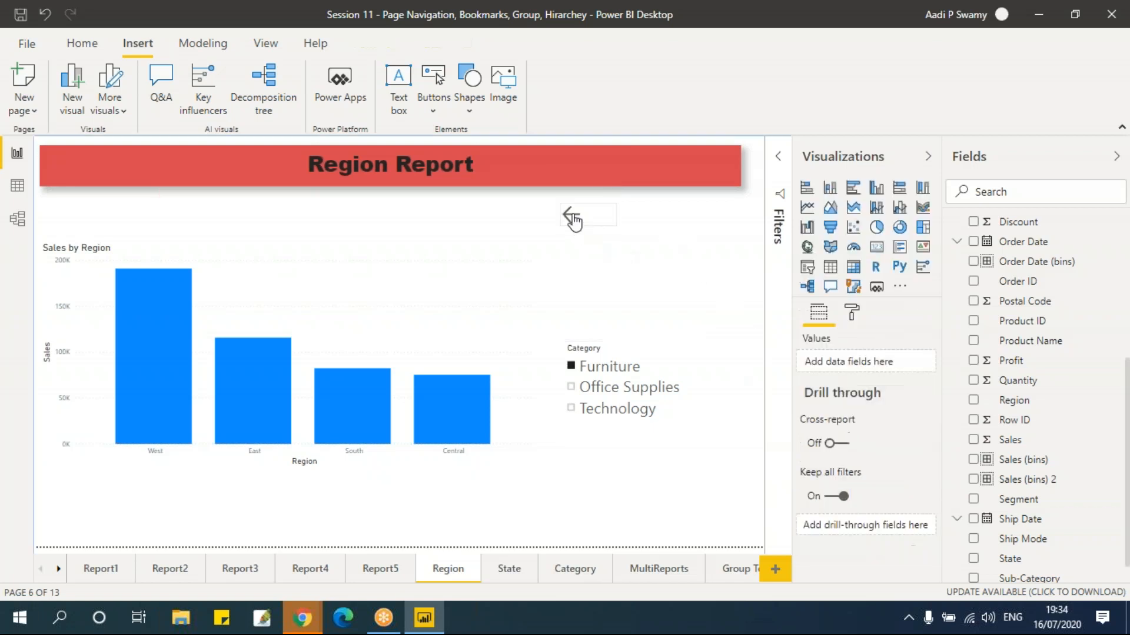
- Test the left arrow's back navigation from Region, including after visiting Report4, and return to the Region page
ctrl+click(572, 219)
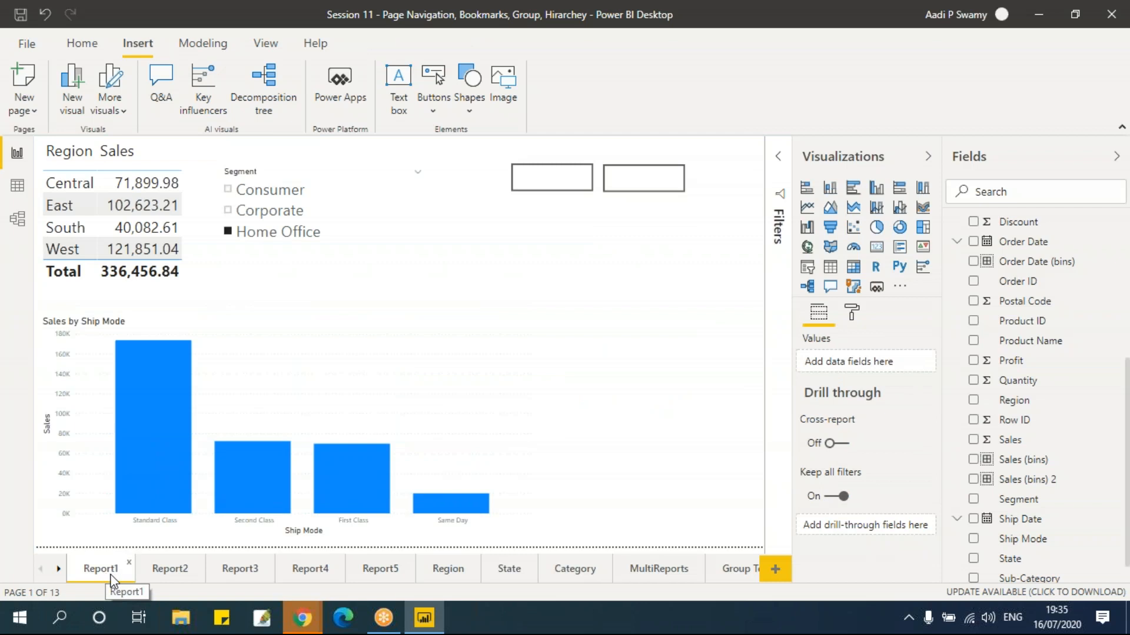
click(312, 569)
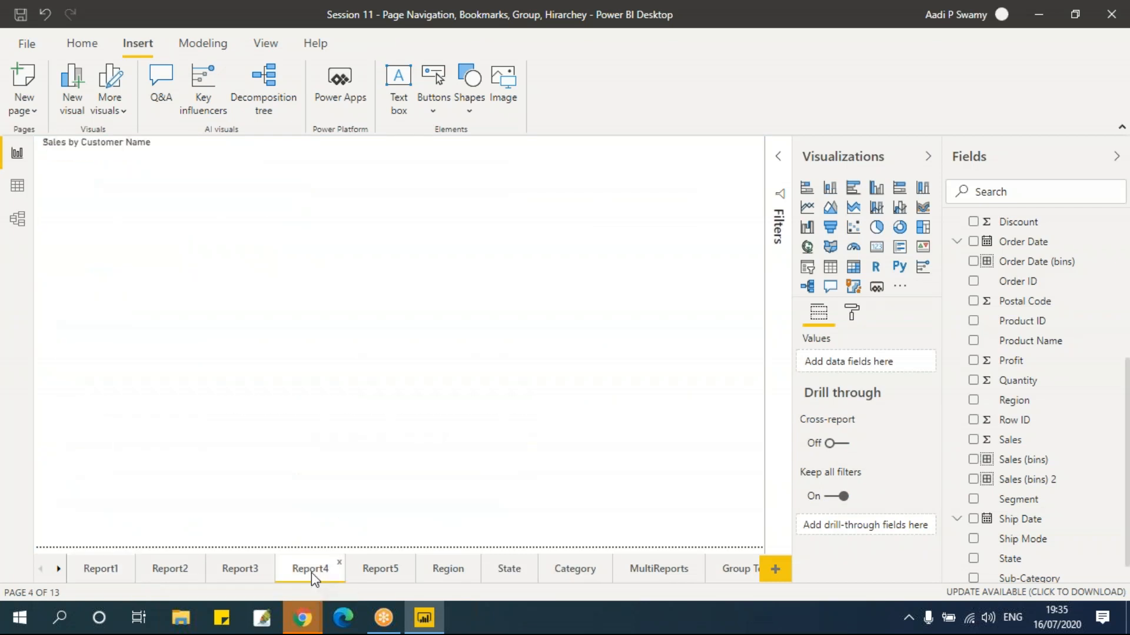
click(436, 572)
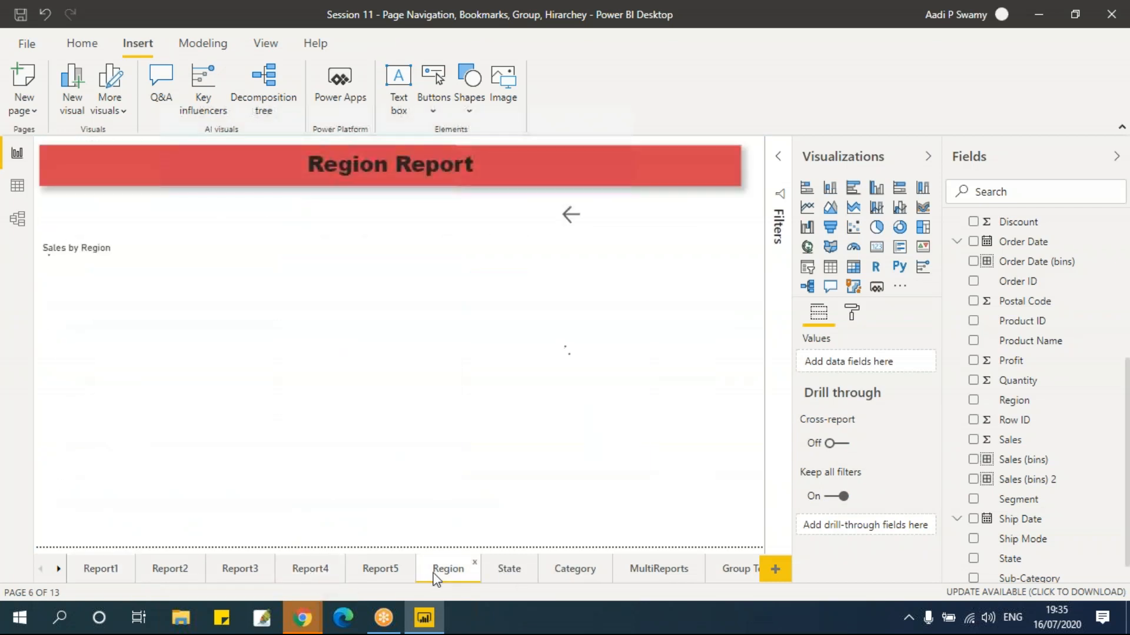
ctrl+click(572, 219)
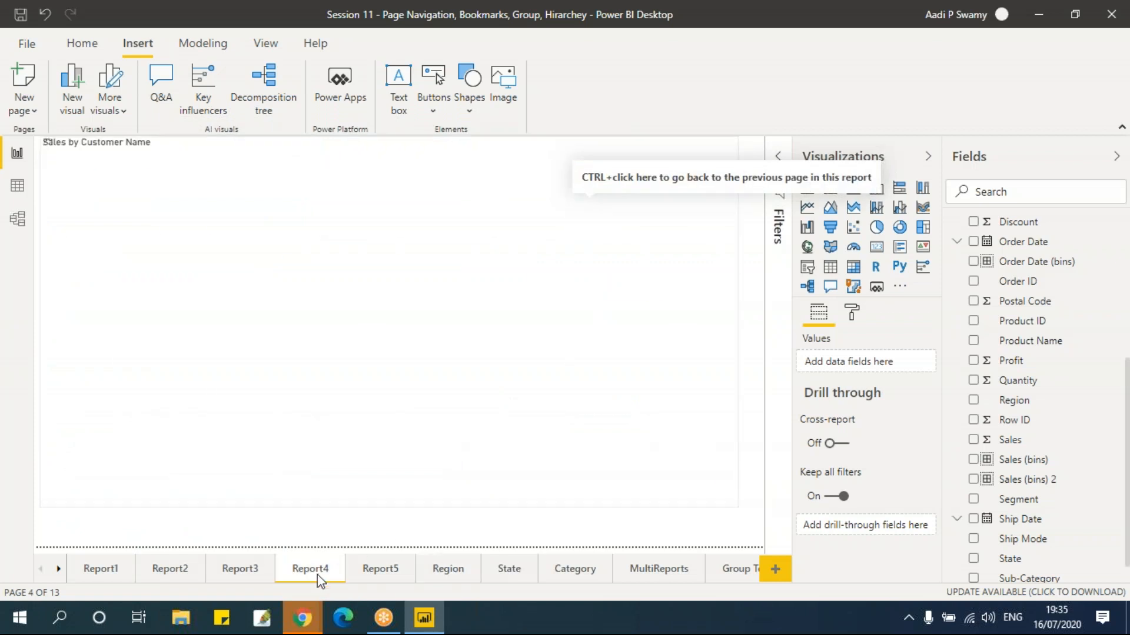
click(450, 574)
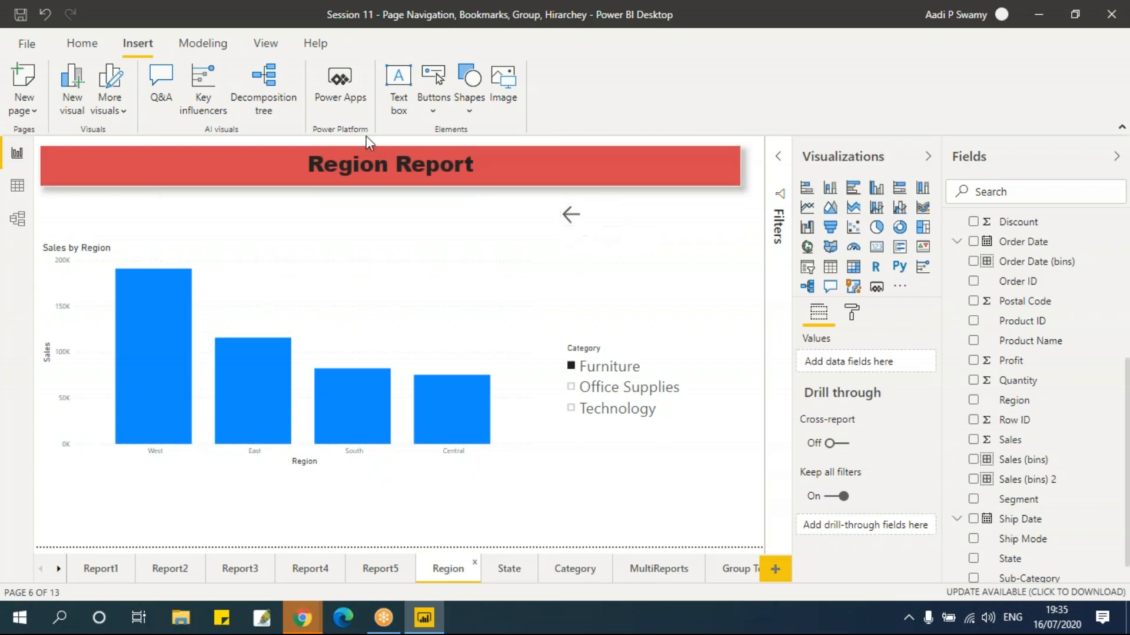
- Insert a right arrow button beside the left arrow and turn on its action
click(429, 105)
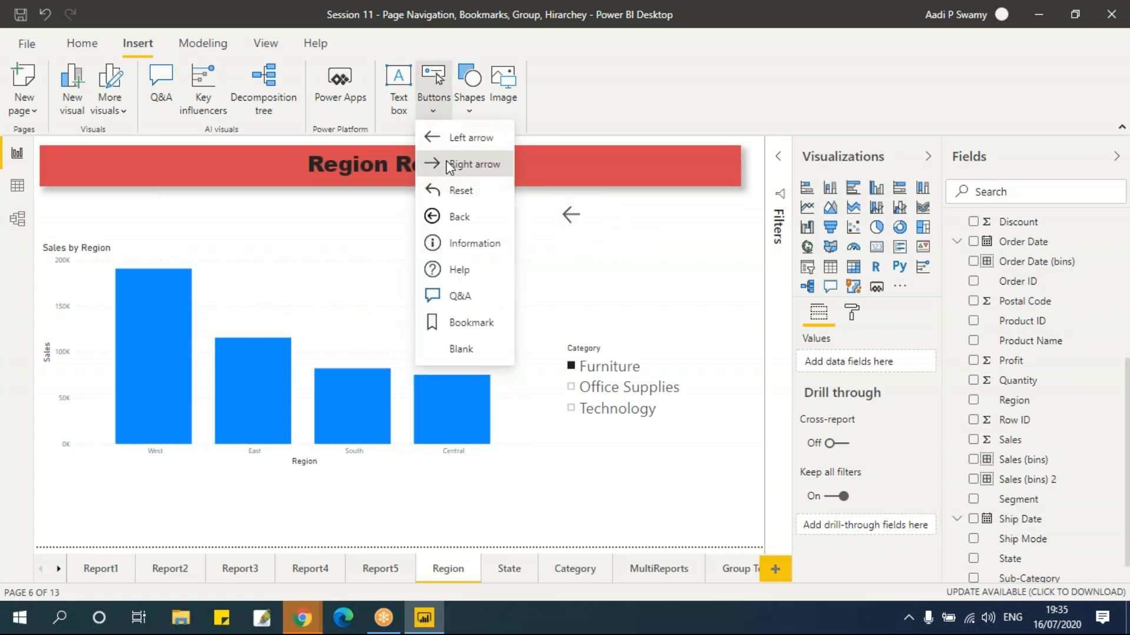
click(474, 164)
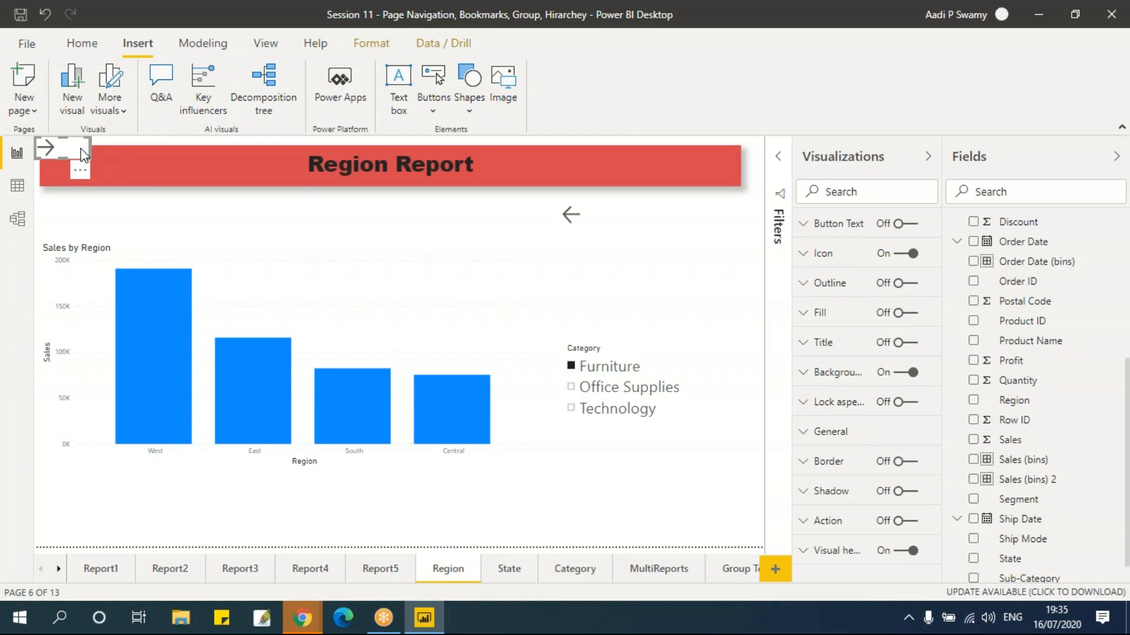
drag(652, 218, 652, 218)
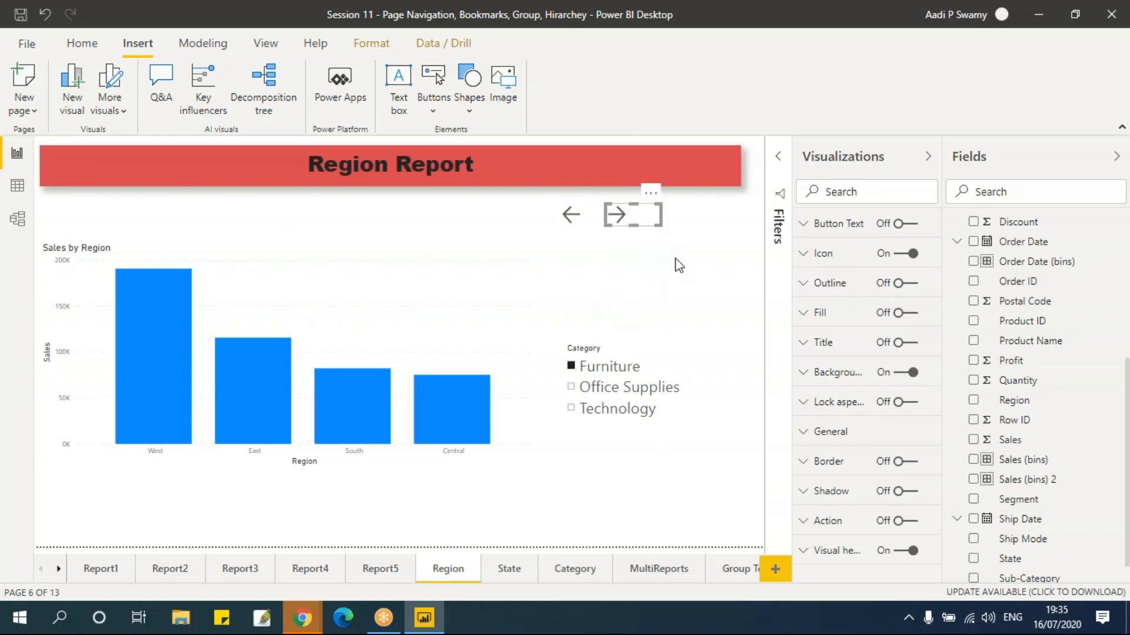
click(903, 520)
click(639, 251)
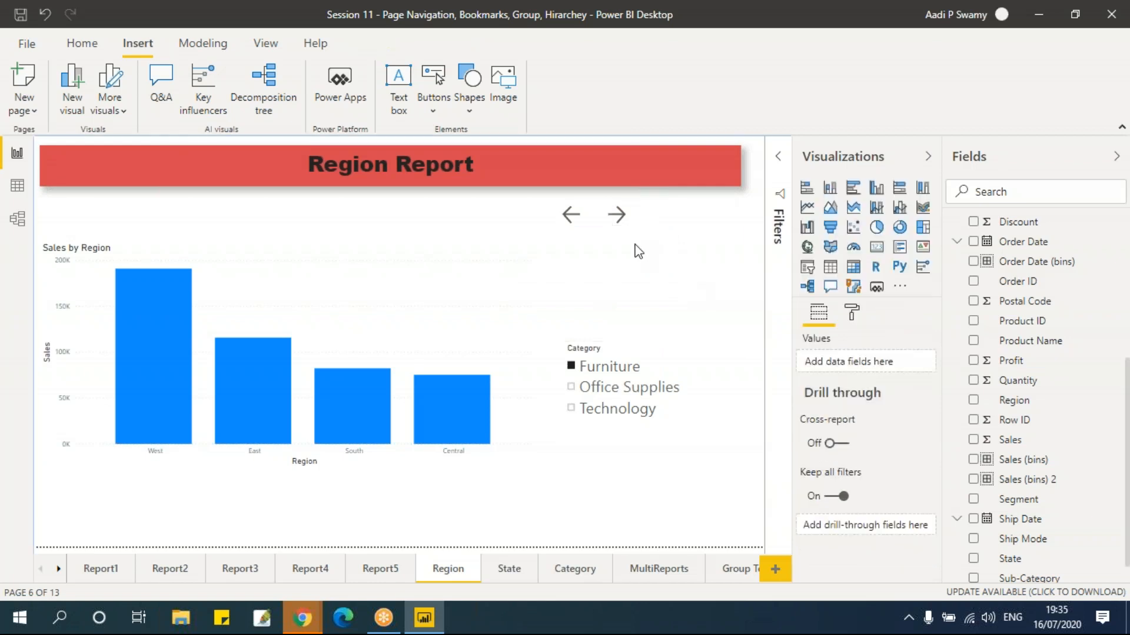
- Move both arrow buttons together to the space between the Region Report heading and the Sales by Region chart
drag(684, 247, 530, 195)
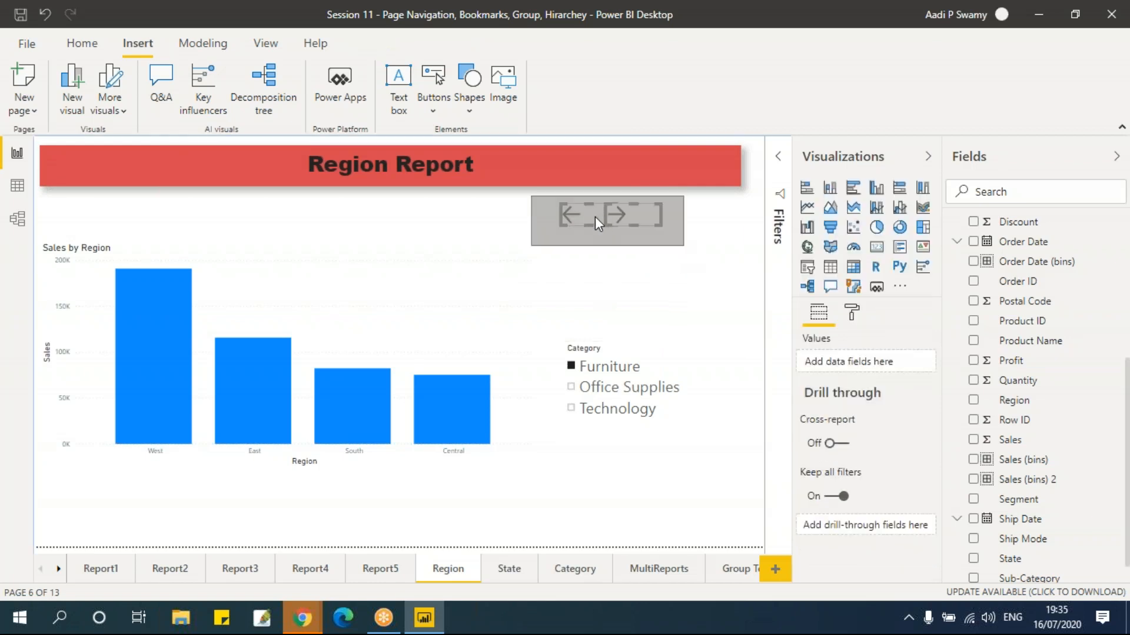
drag(567, 234, 215, 215)
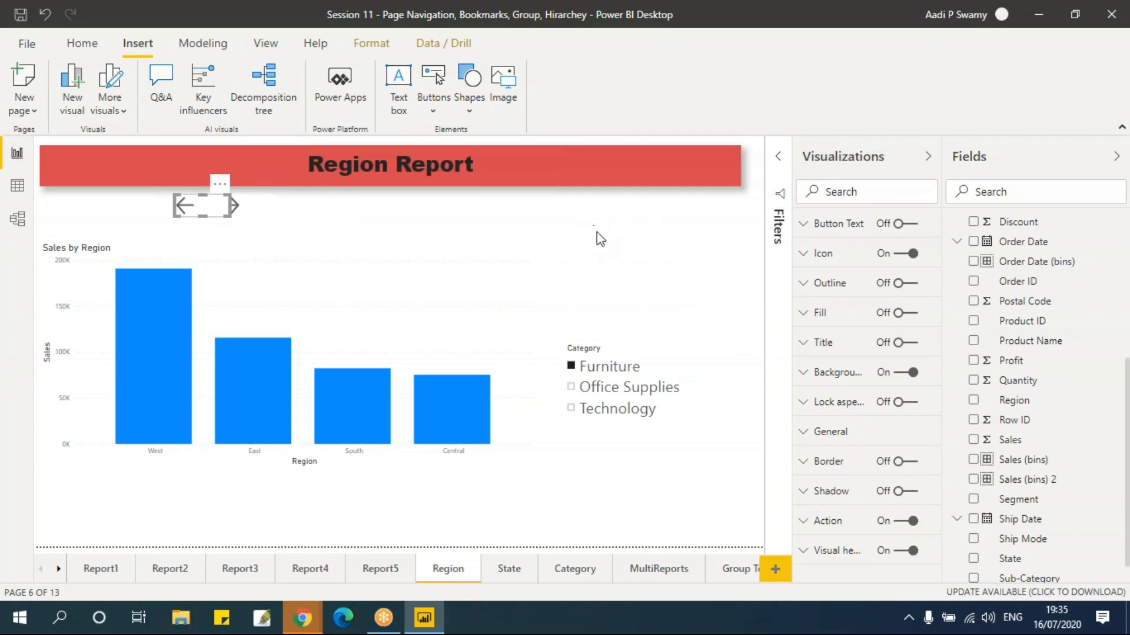
click(580, 232)
- Insert a blank button, place it below the right part of the Region Report heading and enlarge it slightly
click(429, 110)
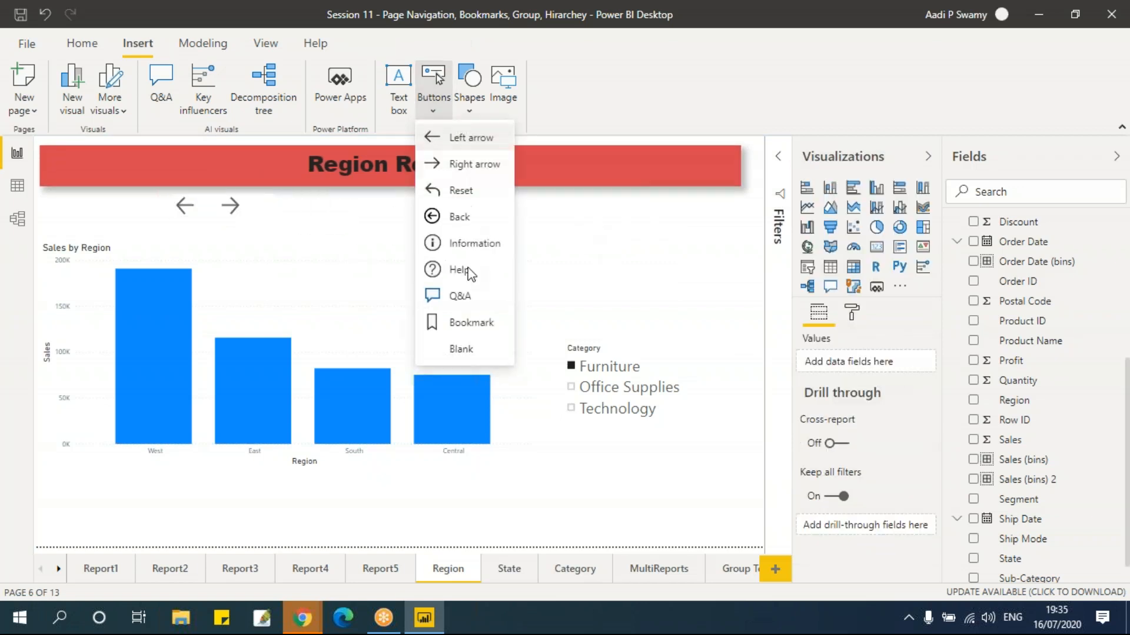
click(464, 351)
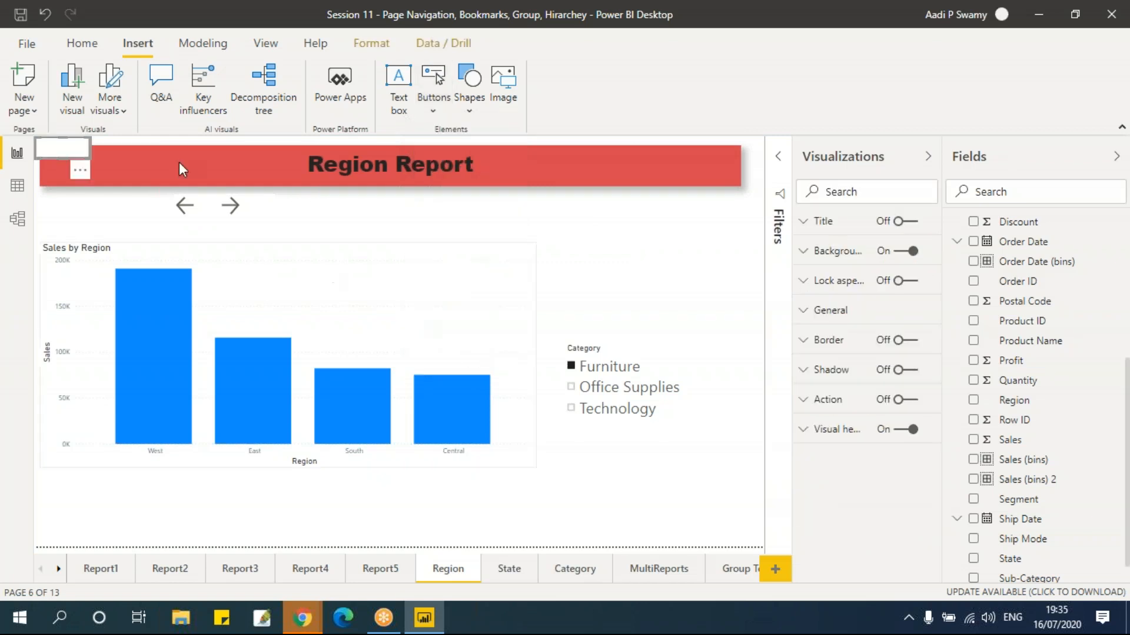
drag(70, 161, 544, 228)
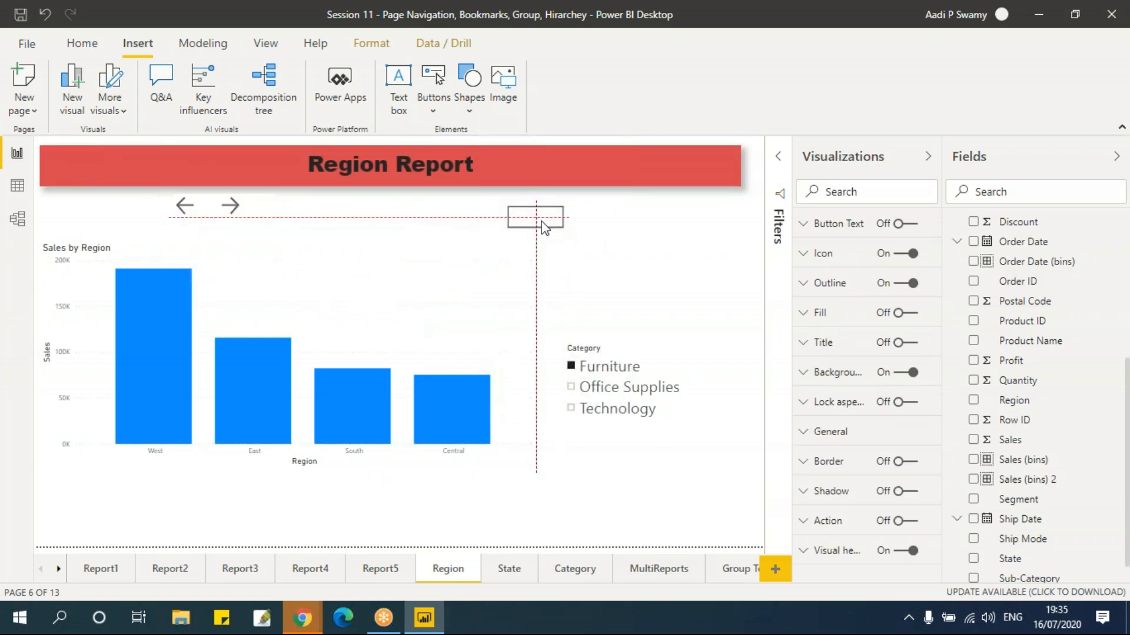
drag(582, 293, 582, 293)
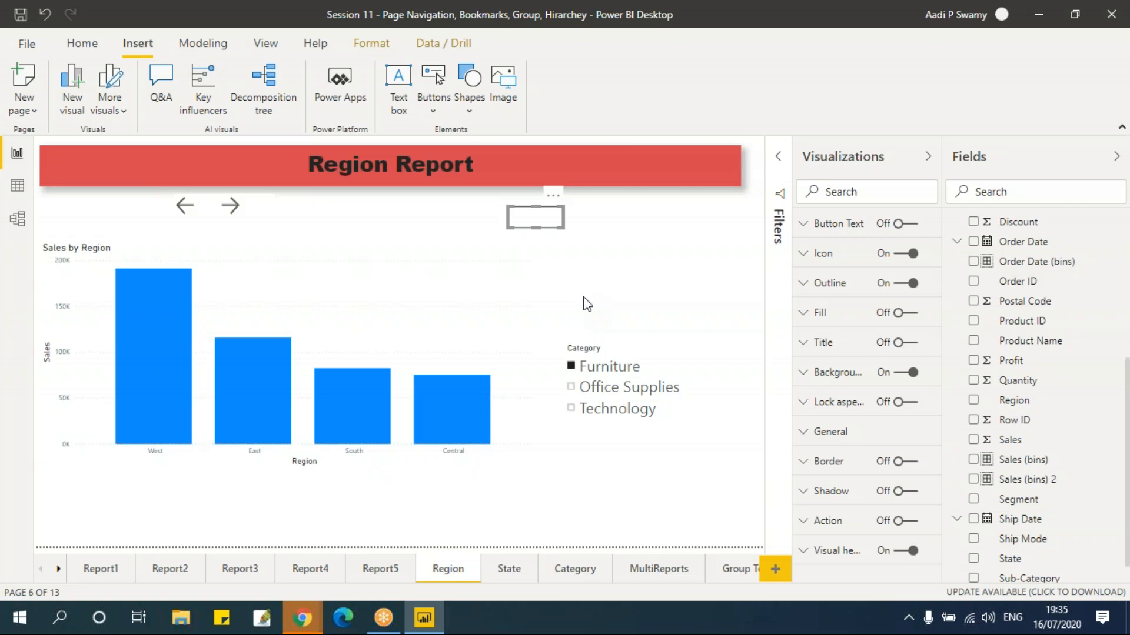
drag(564, 228, 600, 235)
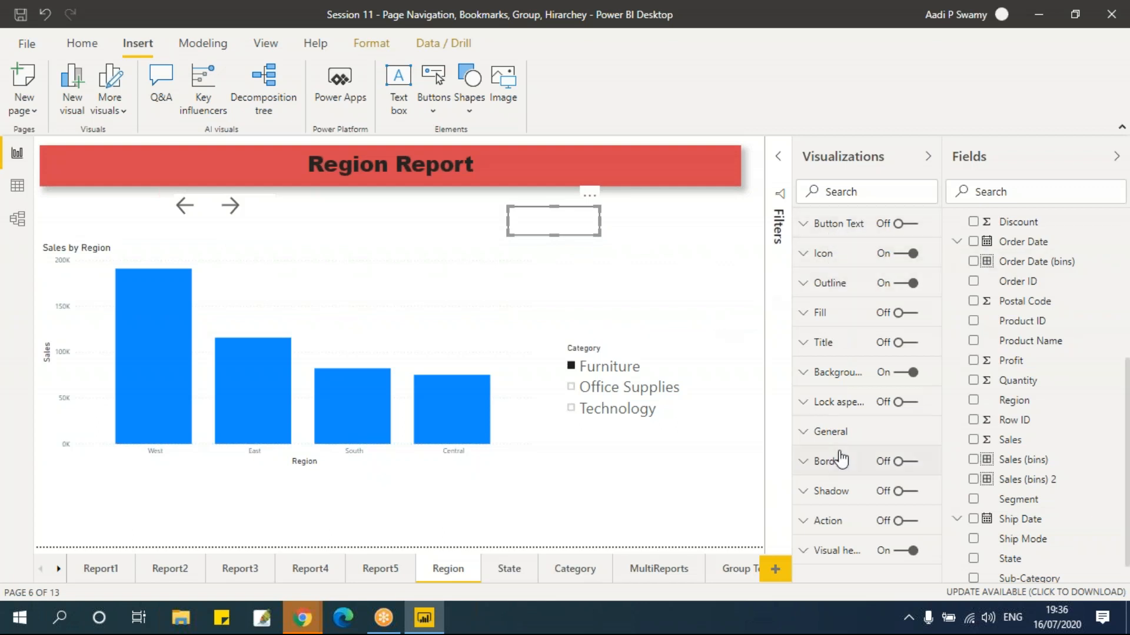
click(682, 168)
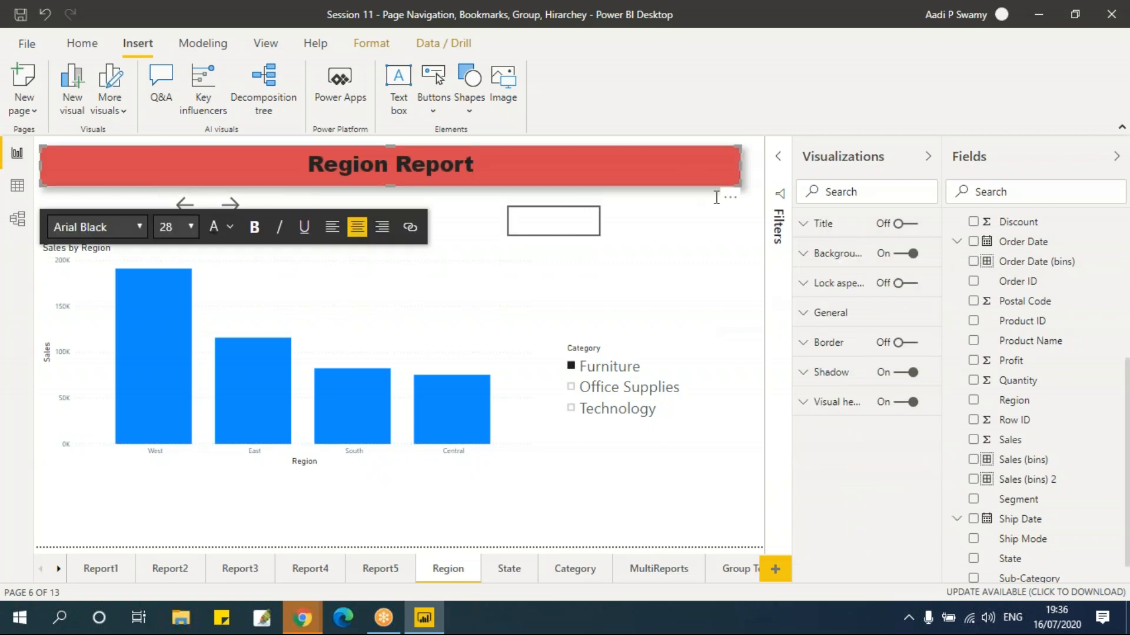
- Insert a rectangle shape, place it directly below the blank button and shrink it to the button's size
click(583, 223)
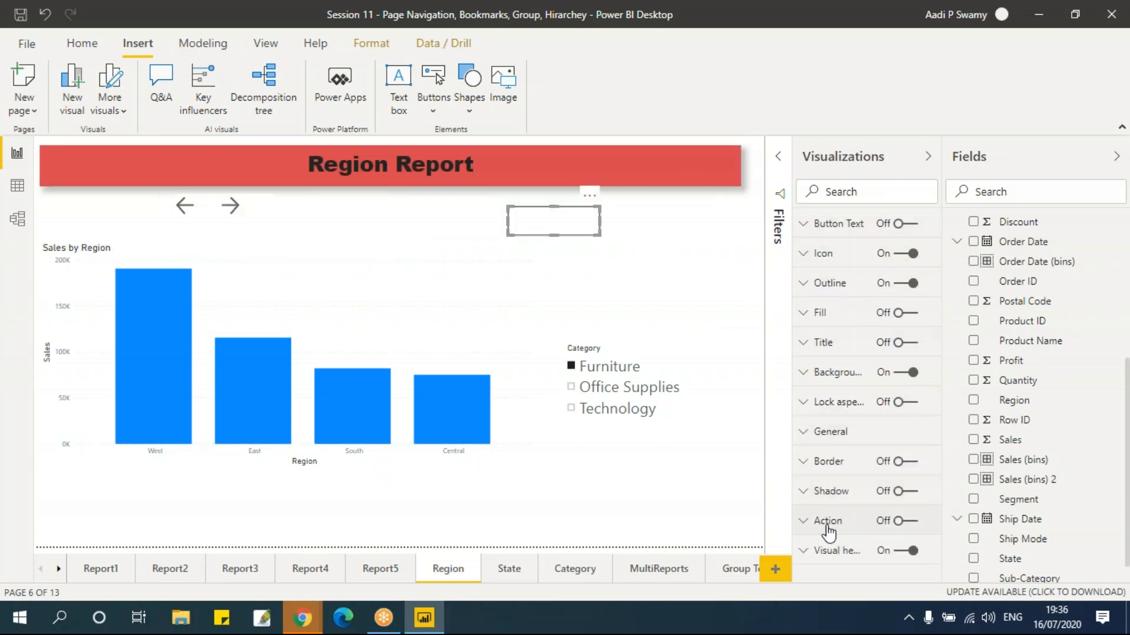
click(471, 110)
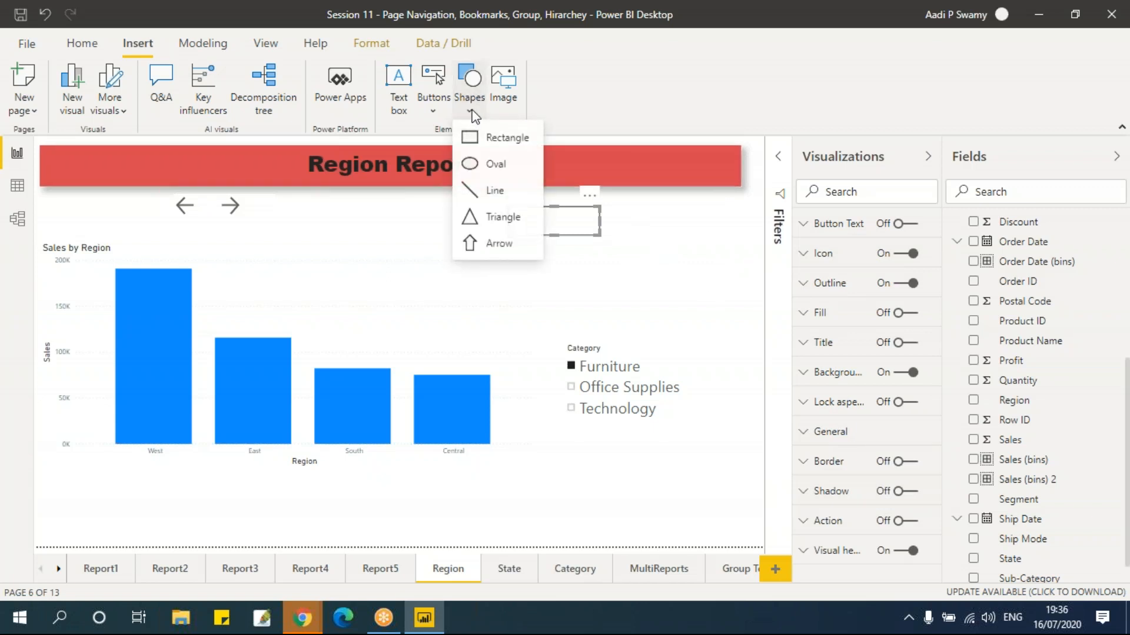
click(503, 139)
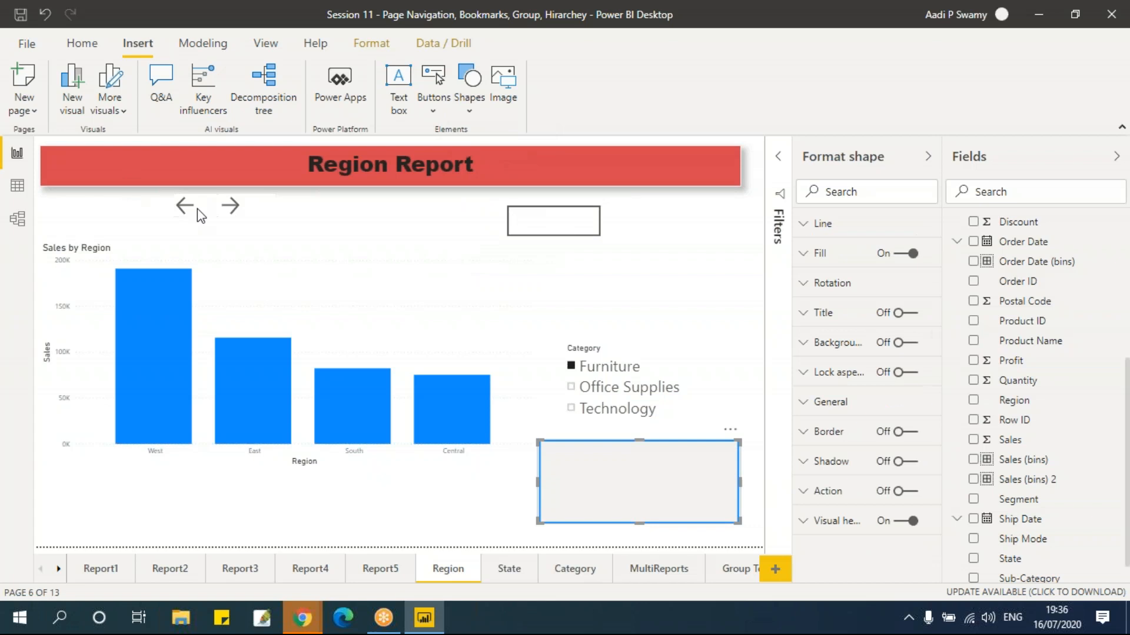
drag(598, 479, 585, 288)
drag(708, 326, 603, 277)
click(669, 263)
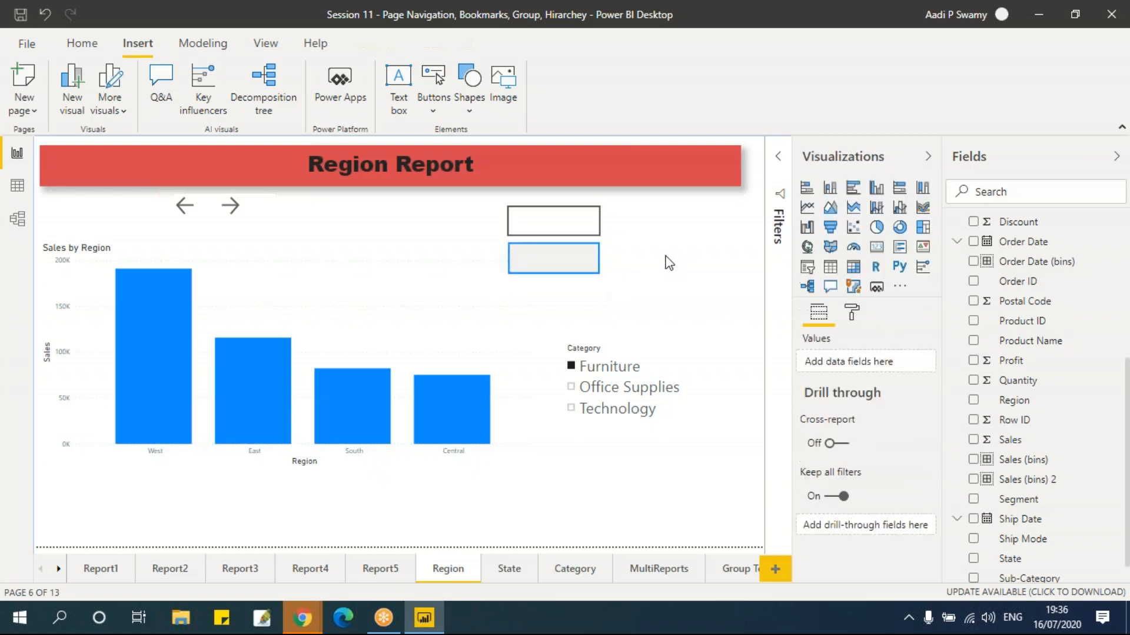
- Compare the formatting options available for the rectangle shape with those of the blank button
click(556, 255)
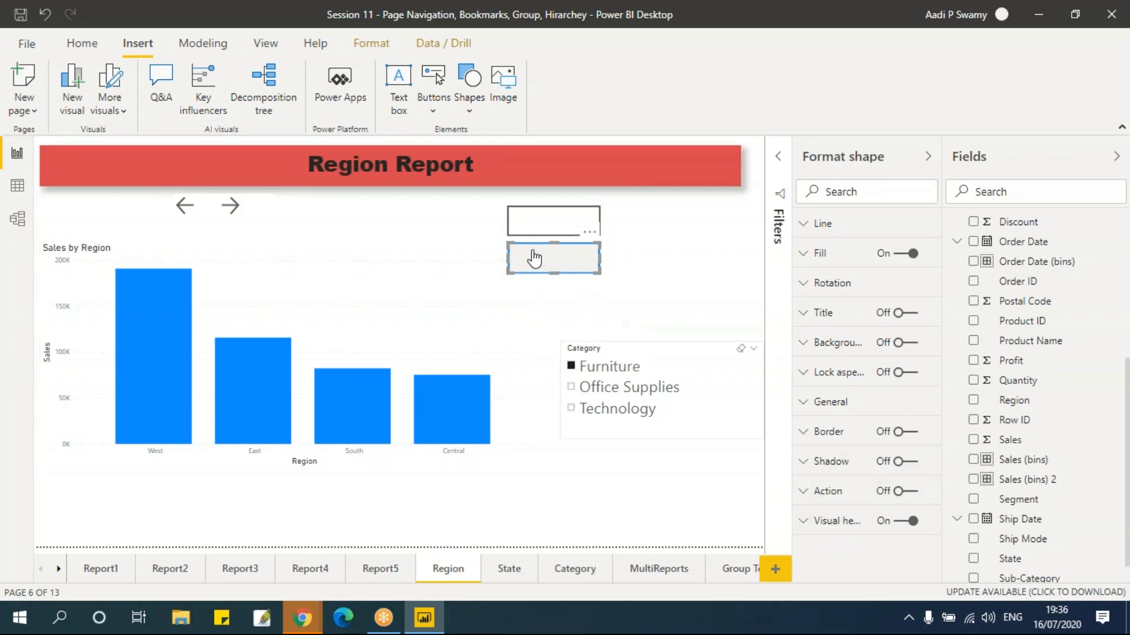
click(537, 223)
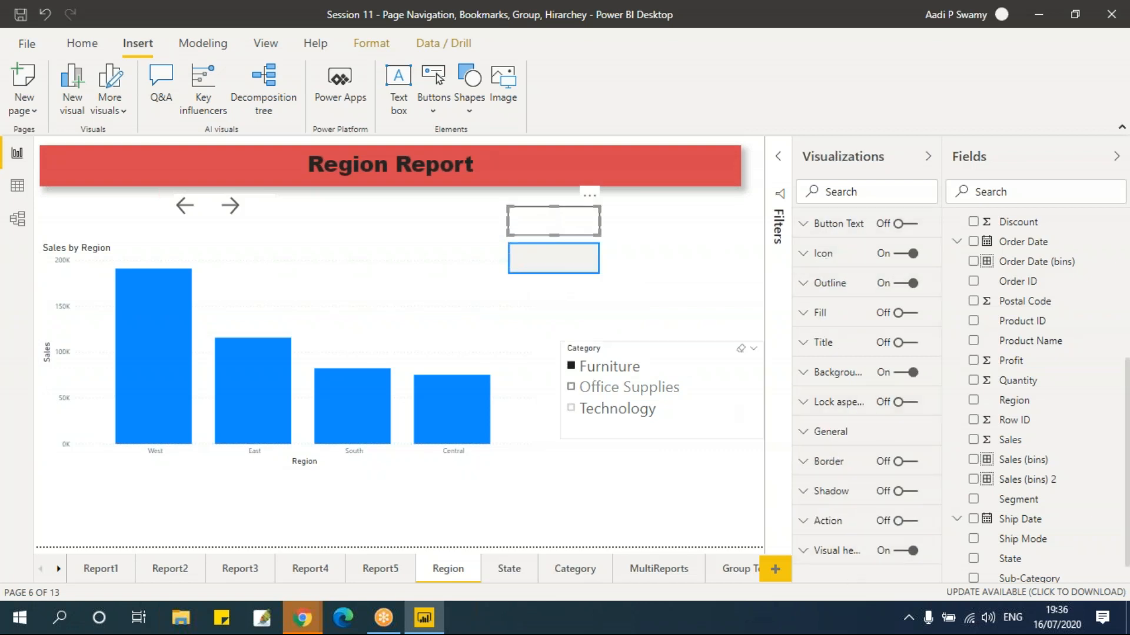
click(583, 271)
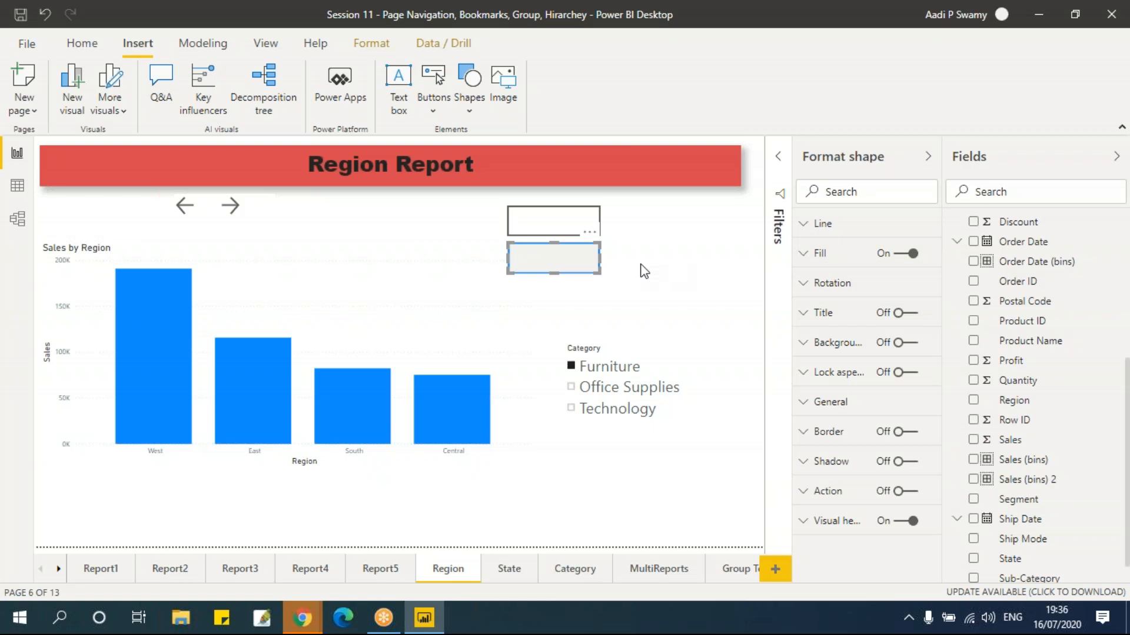
click(567, 226)
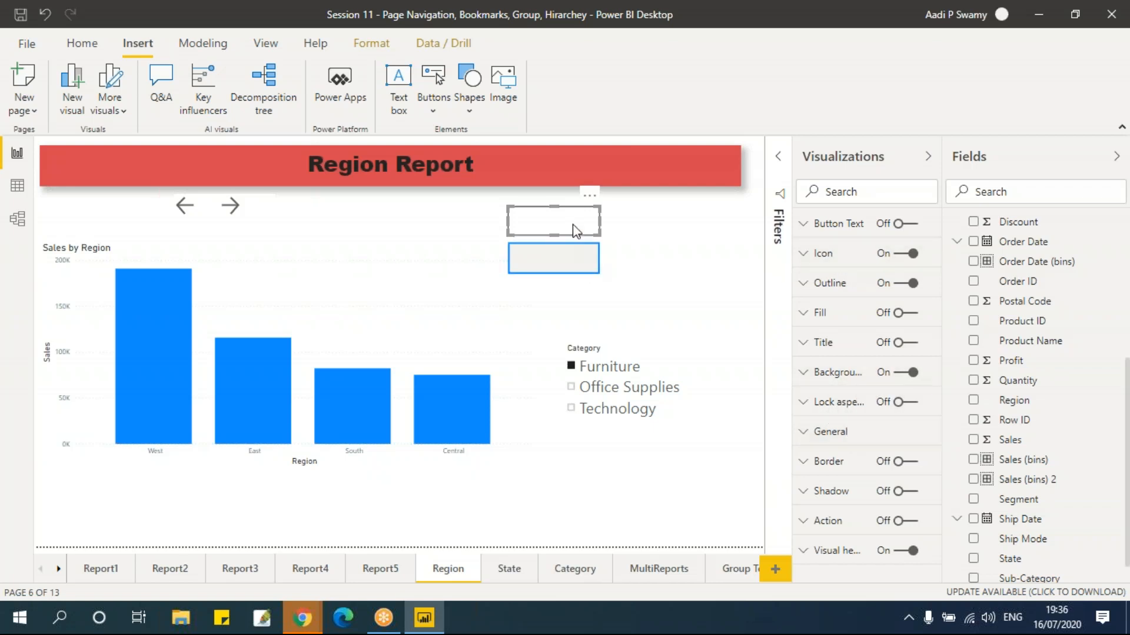
click(581, 258)
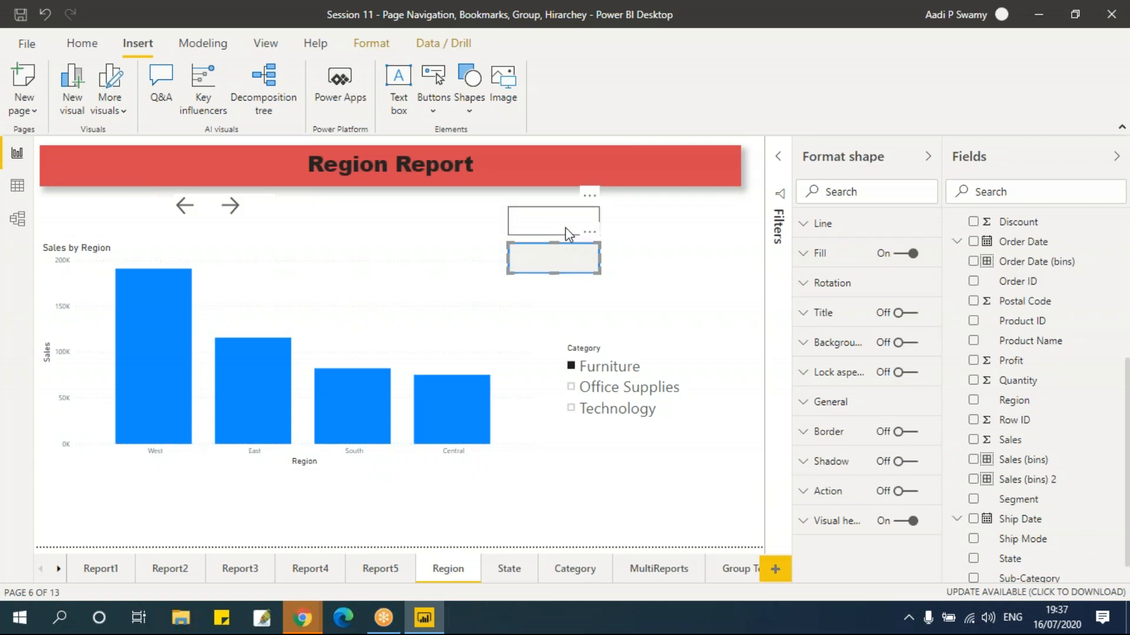
- Turn on the button text option for the blank button above the rectangle
click(567, 233)
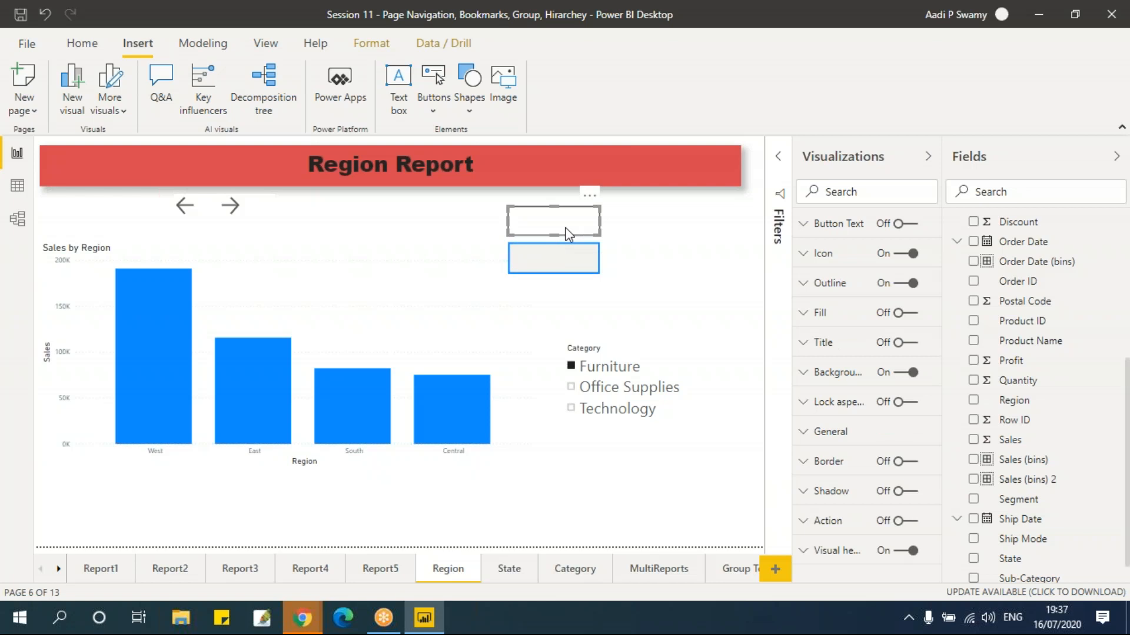
click(839, 229)
click(906, 225)
click(858, 300)
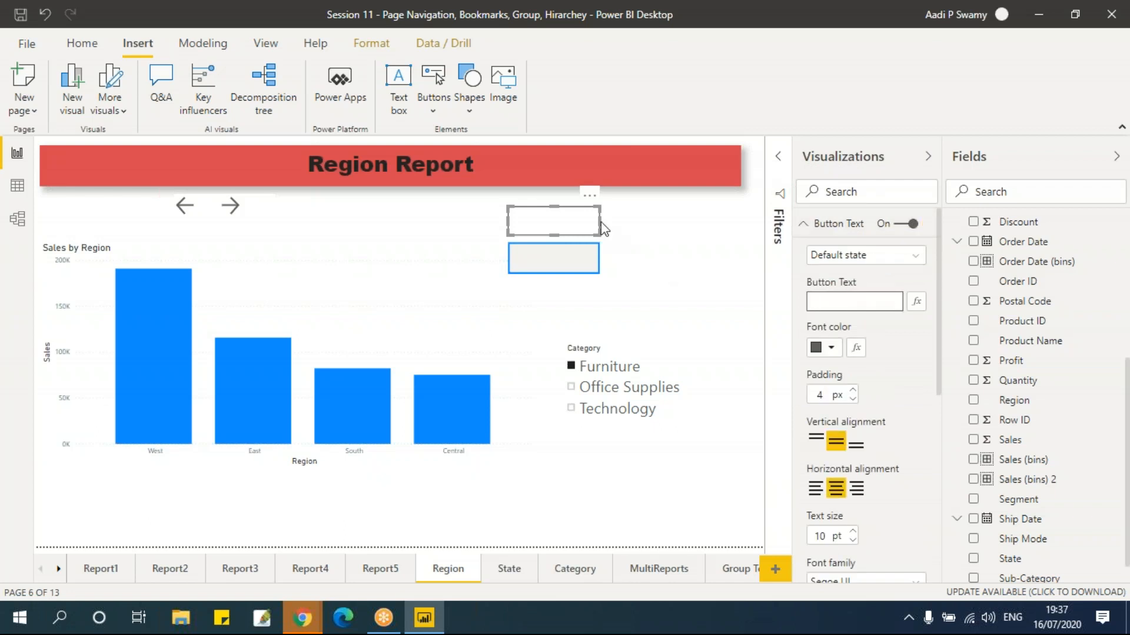
- Enlarge the blank button, mainly in width, and move the rectangle lower to leave a gap below the button
drag(597, 220, 583, 288)
click(574, 262)
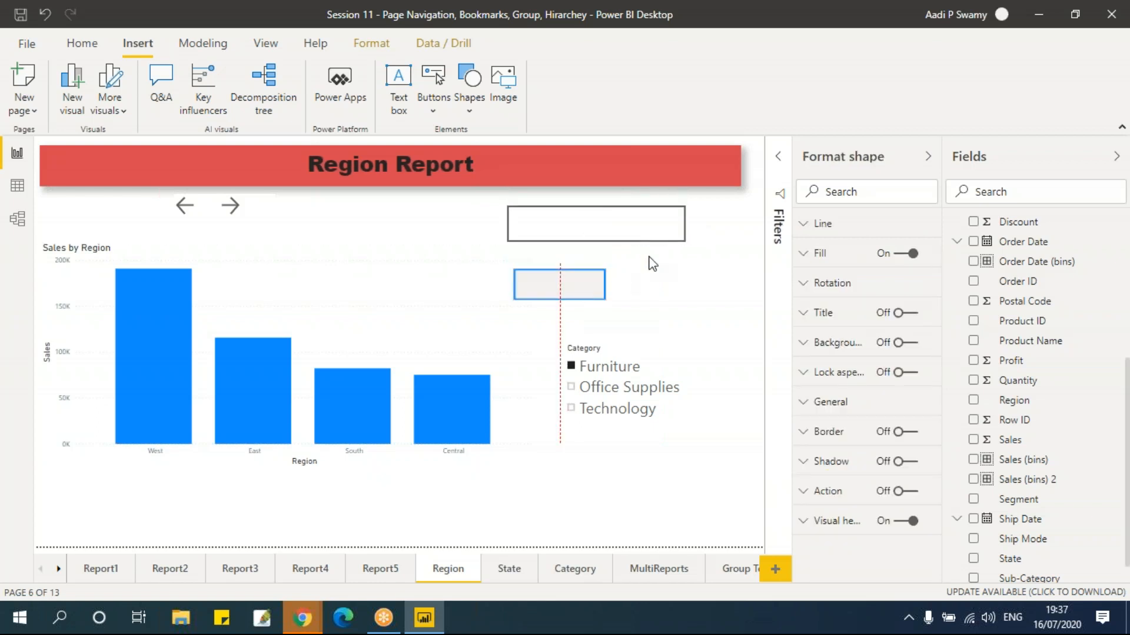
- Label the blank button Subscribe and format its default text as 20 pt Arial
click(849, 302)
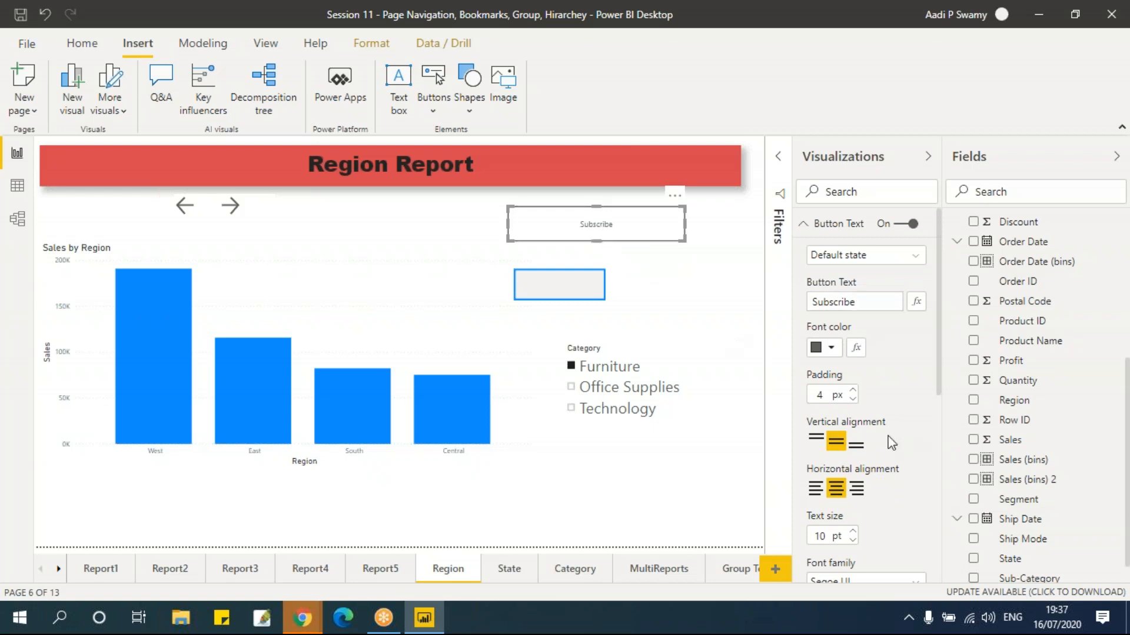
scroll(864, 412, down, 3)
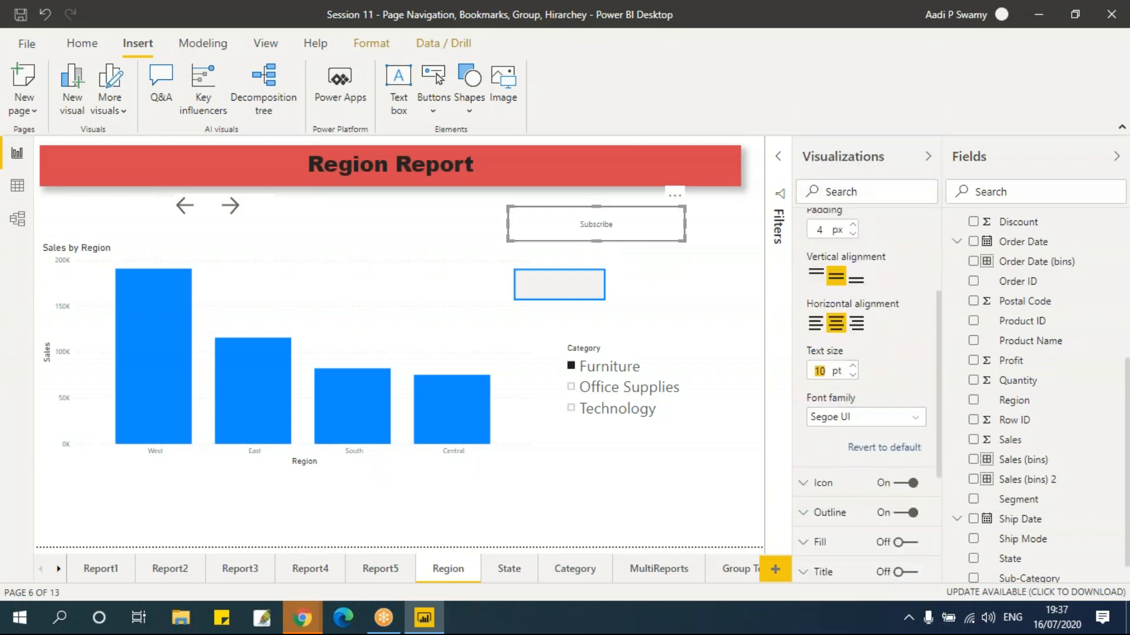
text(20)
scroll(915, 390, up, 3)
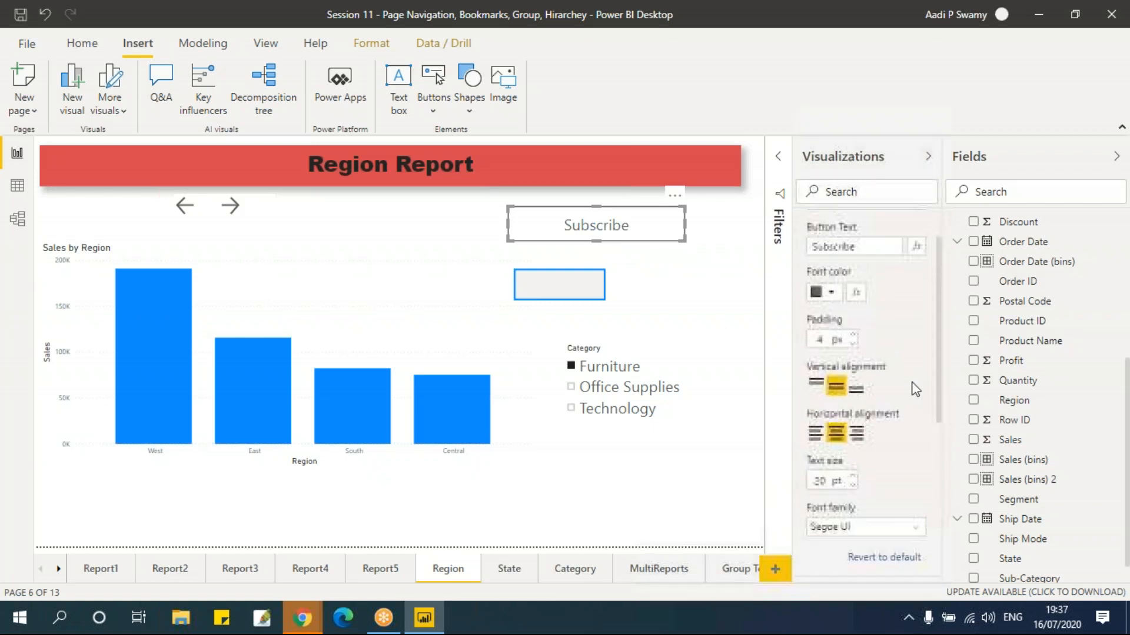
scroll(915, 390, down, 5)
scroll(915, 353, up, 1)
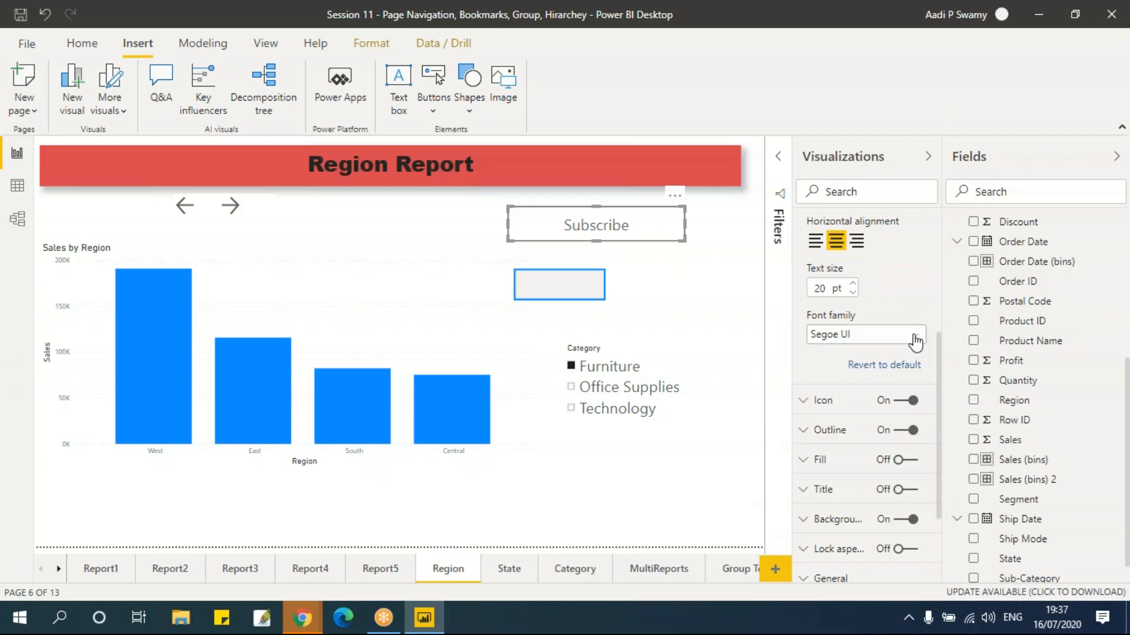
click(859, 339)
click(849, 88)
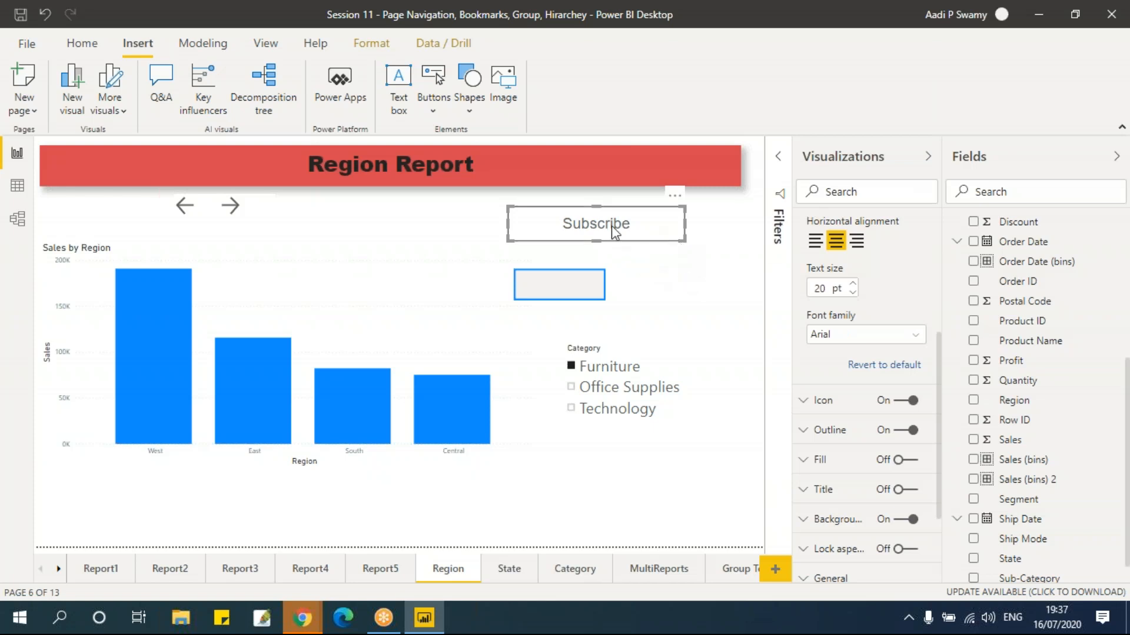
- Set the Subscribe button's text colour to black for the On hover state and preview the hover effect
click(500, 228)
click(667, 240)
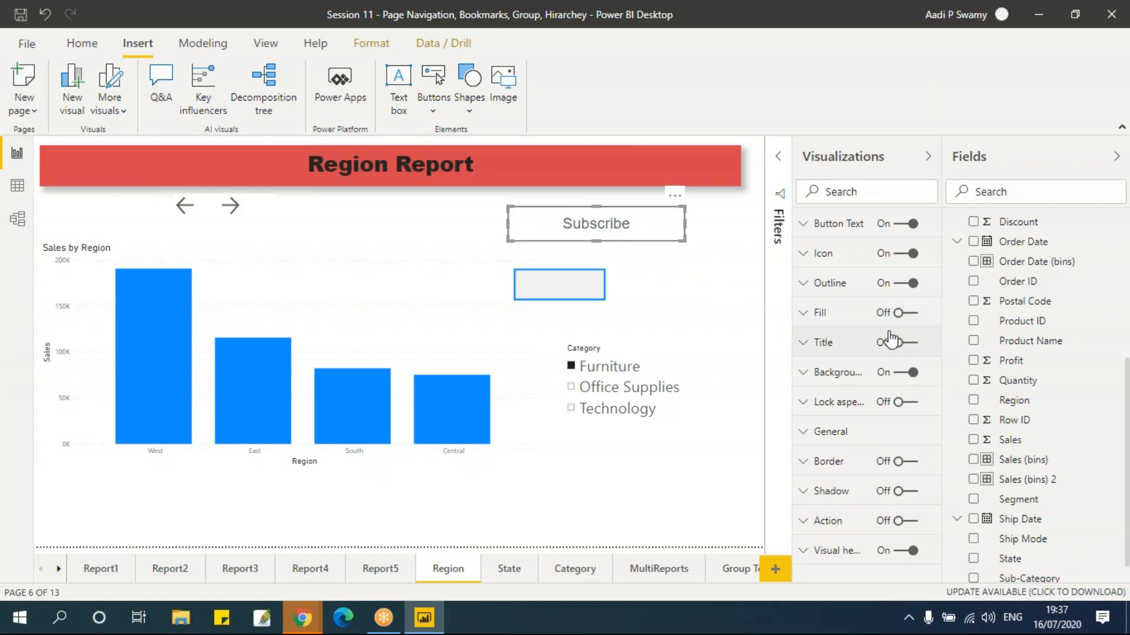
click(835, 229)
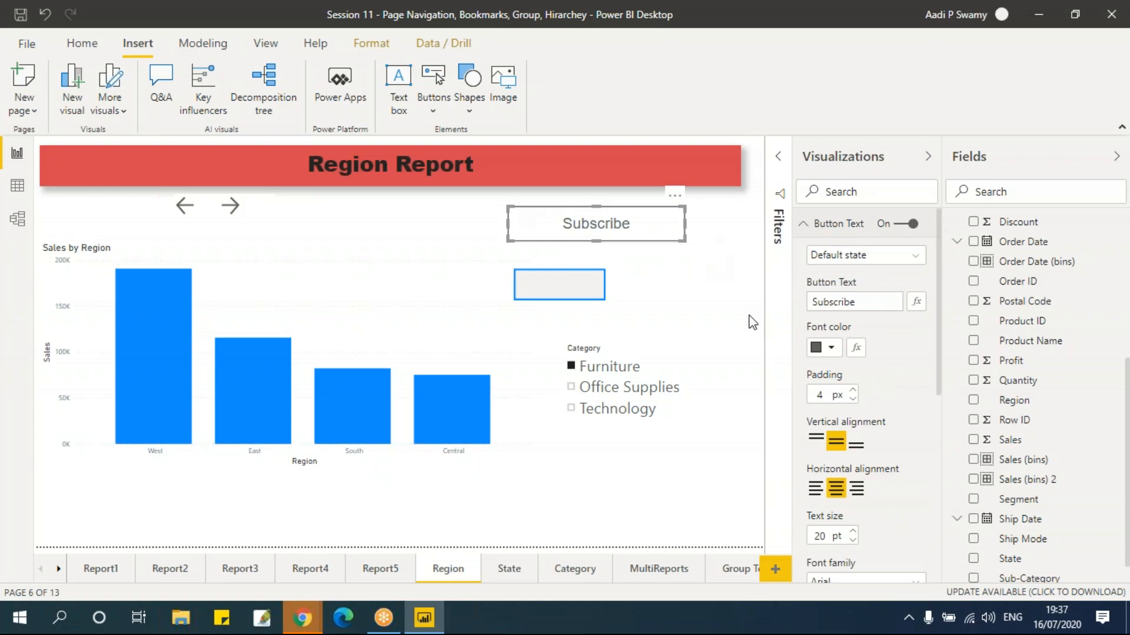
click(864, 258)
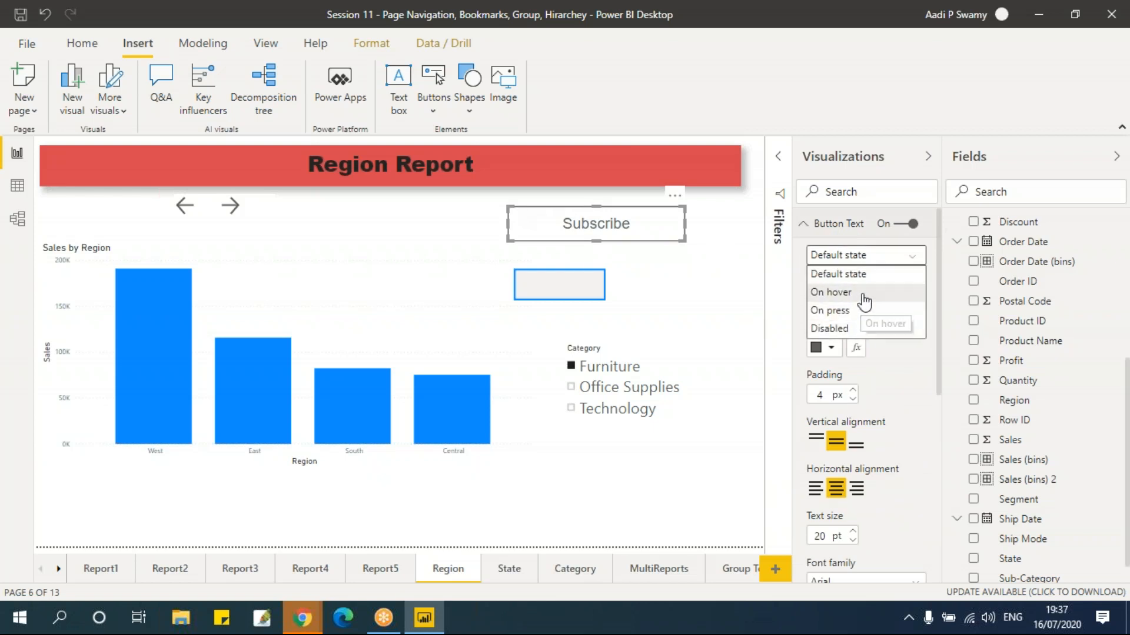
click(830, 293)
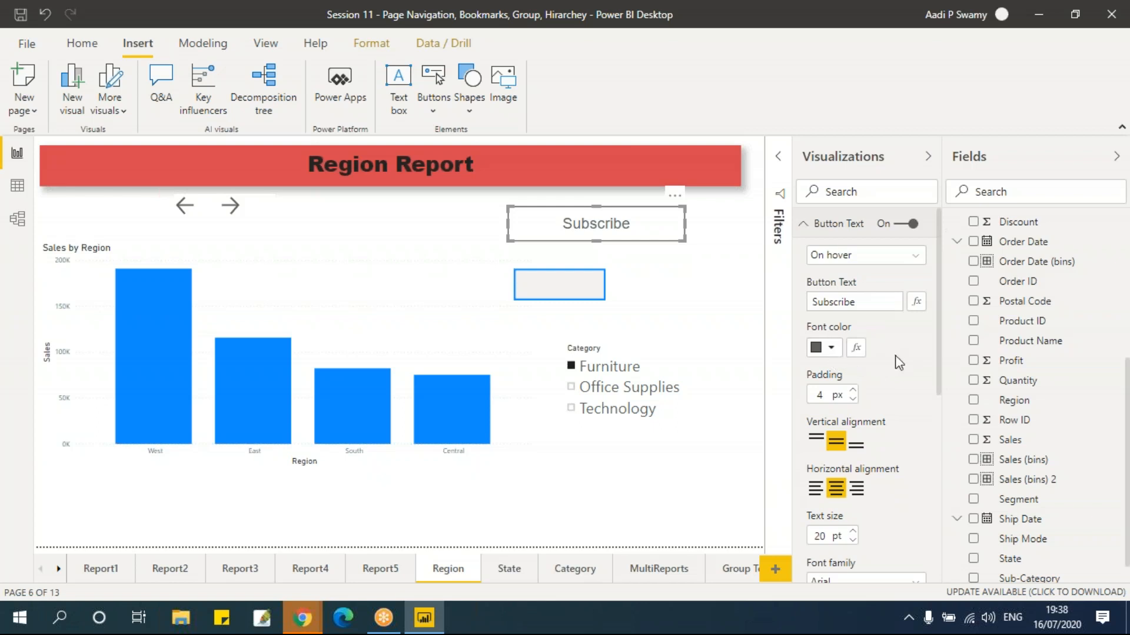
scroll(898, 363, down, 4)
scroll(896, 359, up, 4)
scroll(882, 419, down, 3)
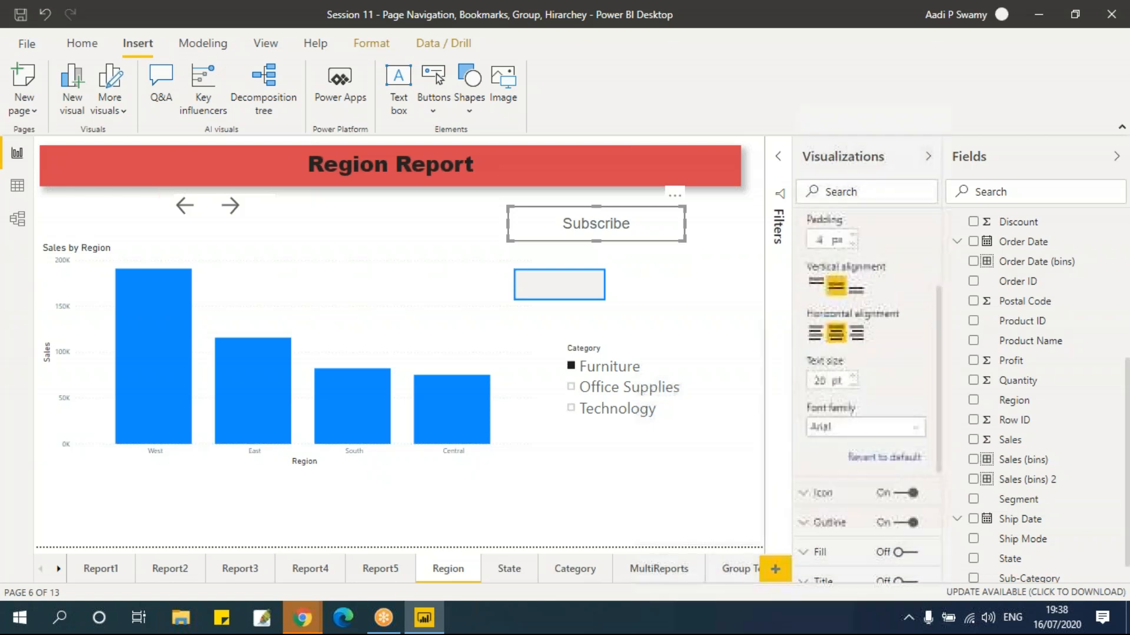
scroll(875, 407, up, 3)
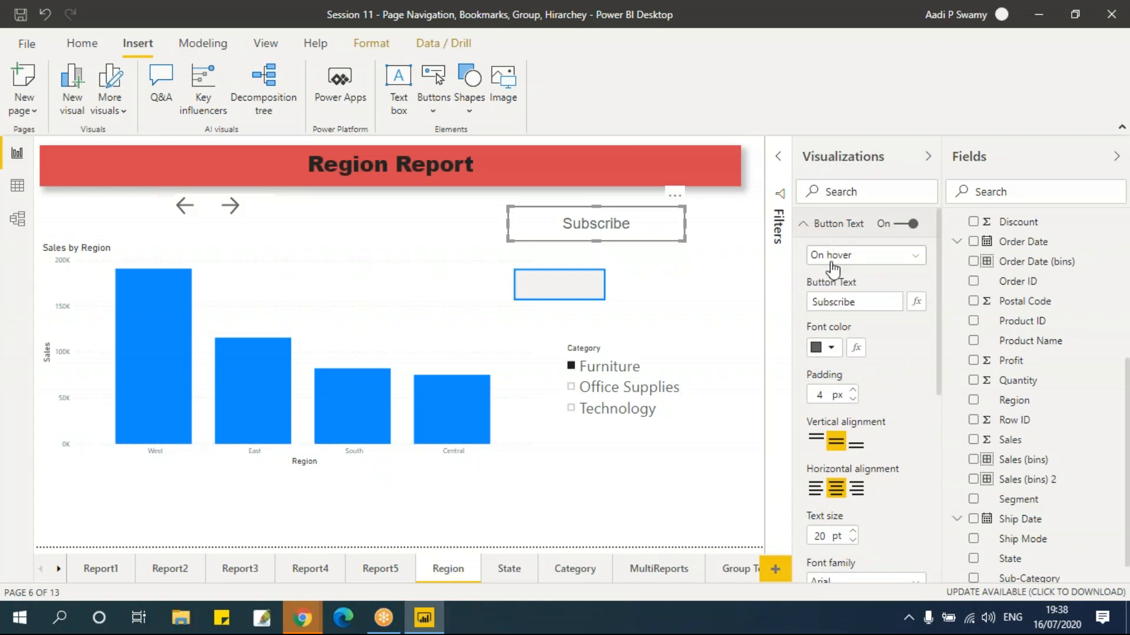
click(841, 225)
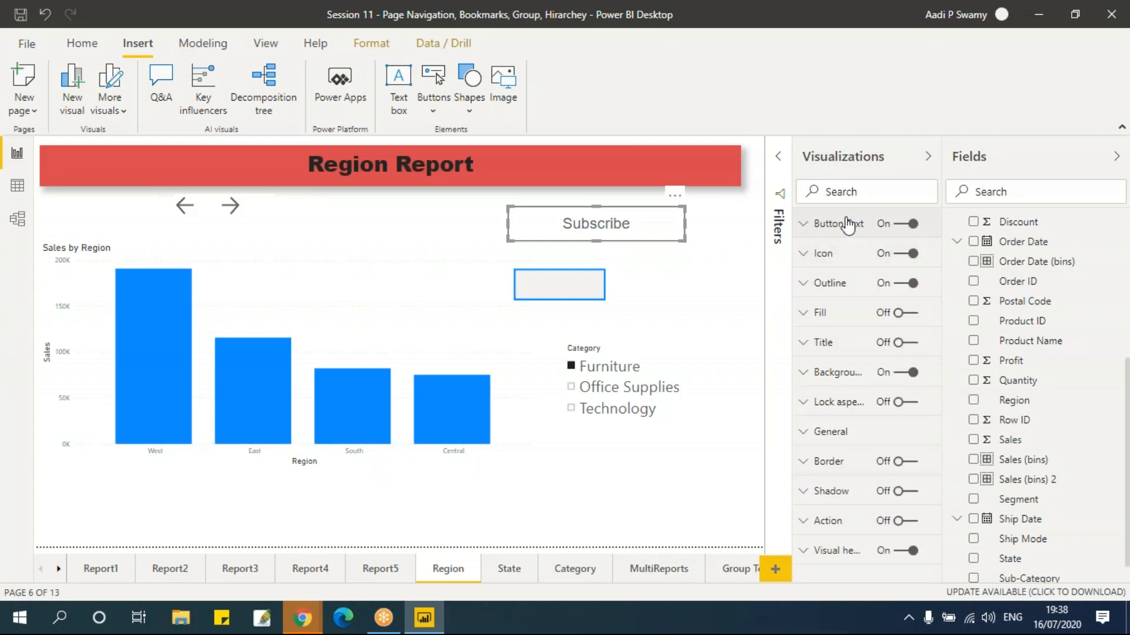
click(852, 226)
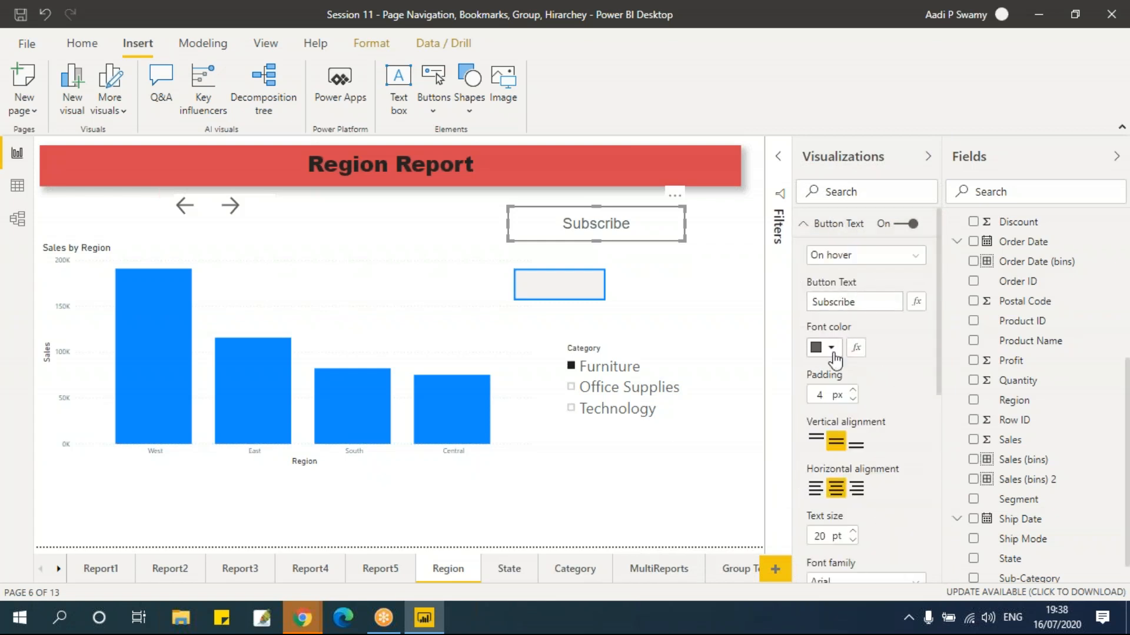
click(835, 355)
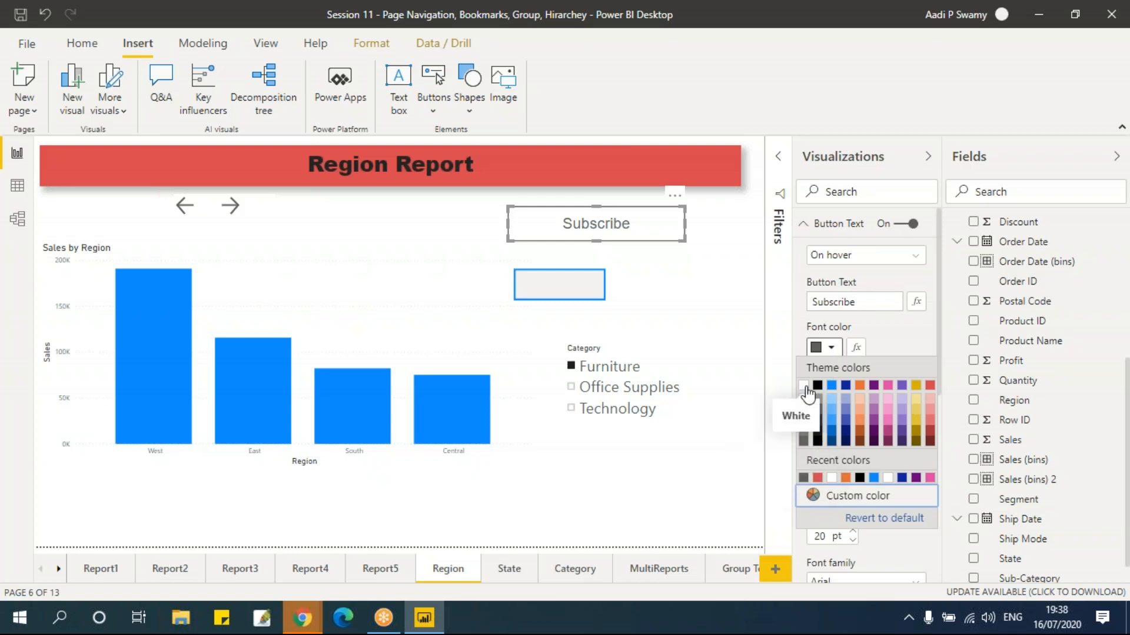
click(818, 439)
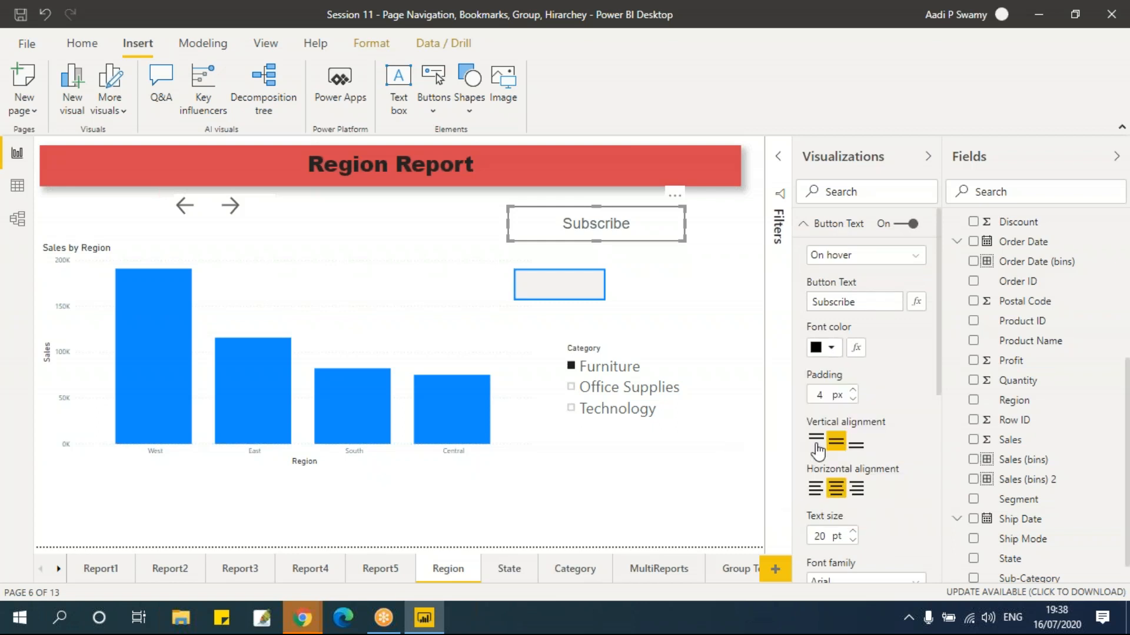
click(730, 291)
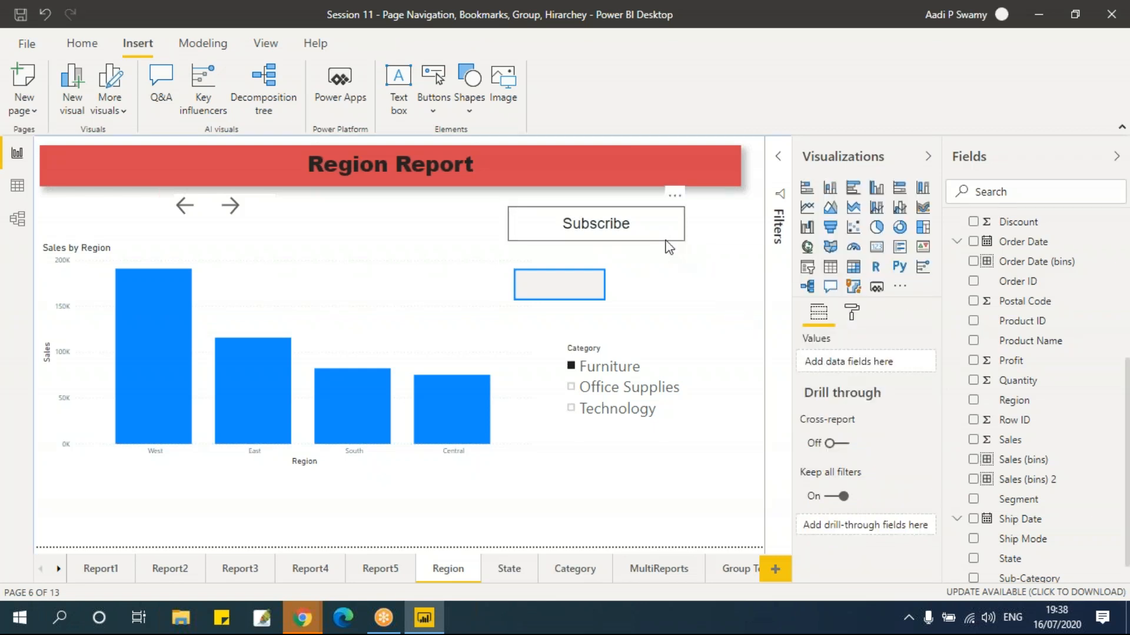
- Set the Subscribe button's On hover font family to Arial Black and check the hover effect on the page
click(667, 240)
click(840, 225)
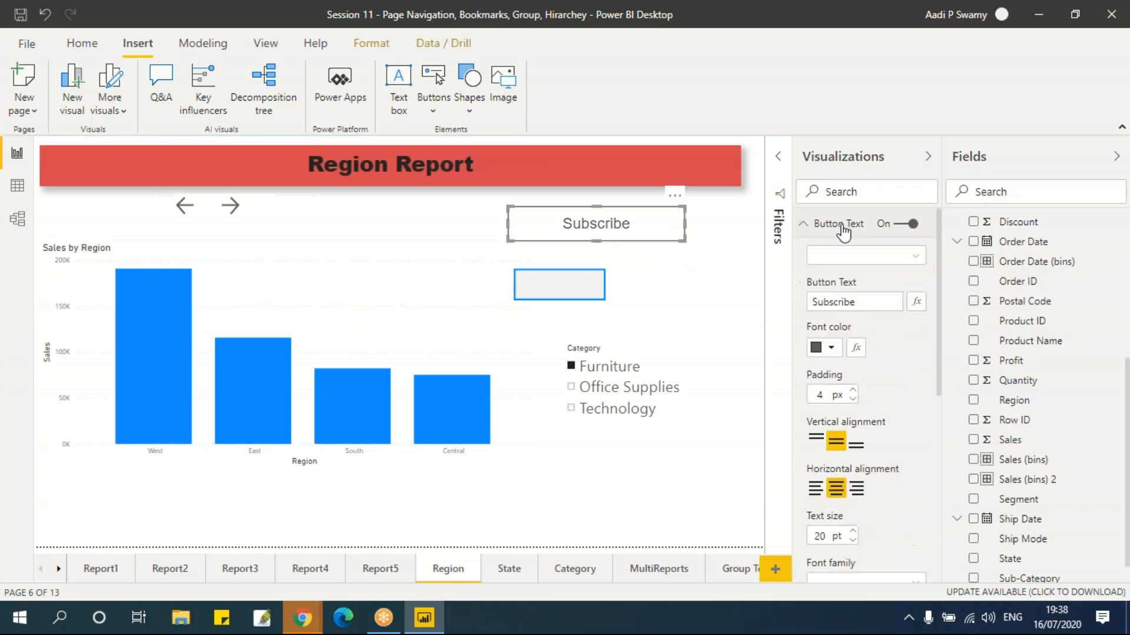
click(859, 256)
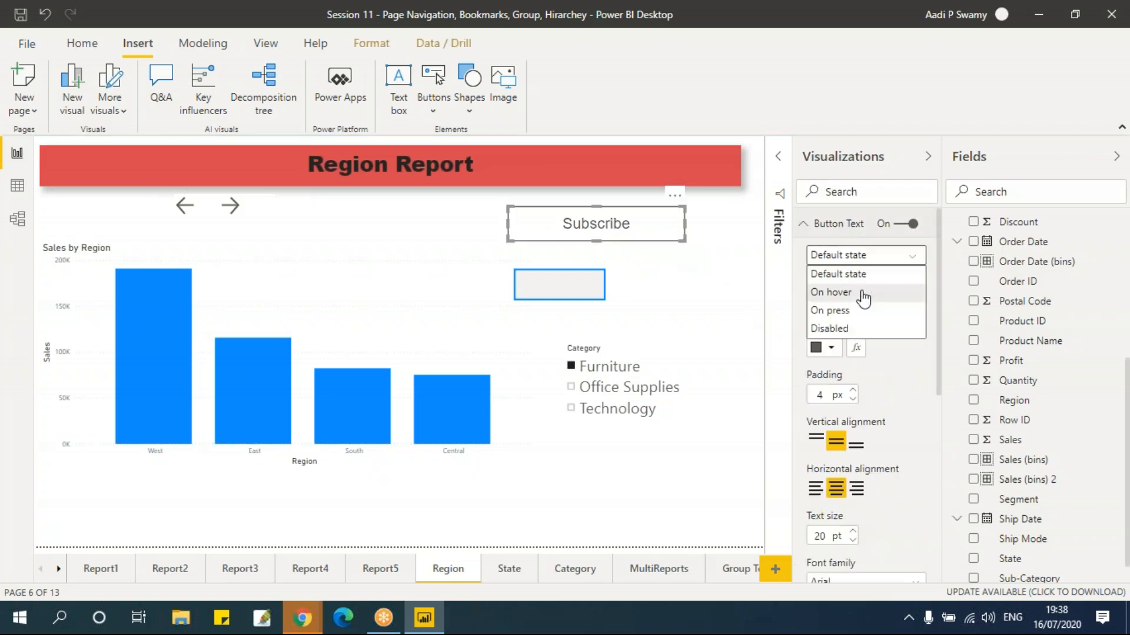
click(863, 294)
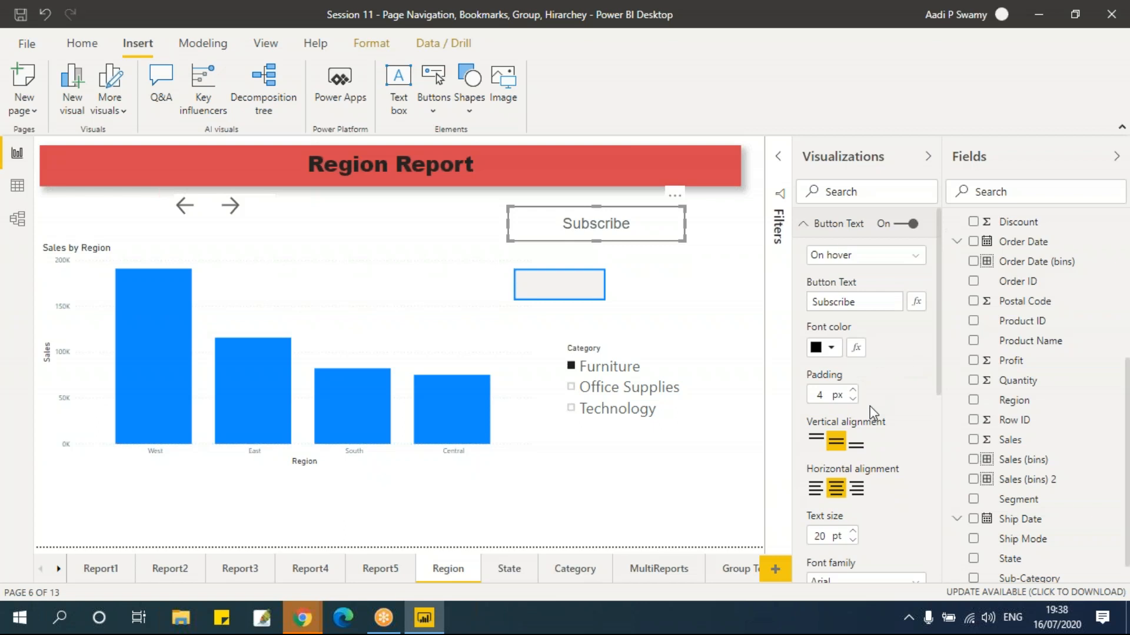
scroll(873, 412, down, 3)
click(878, 419)
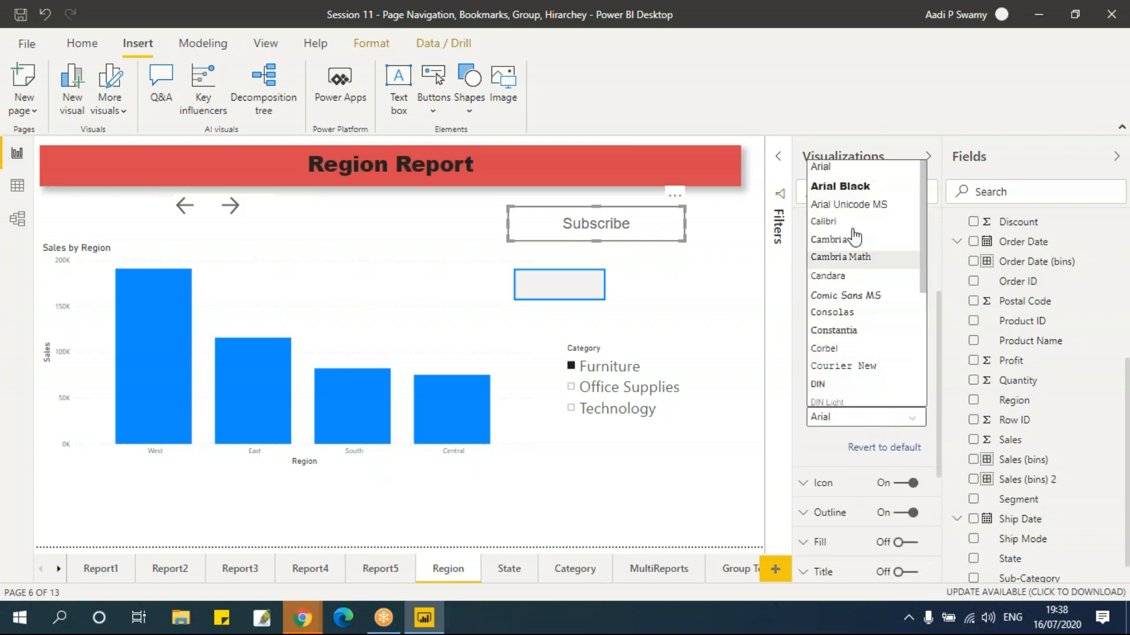
click(847, 187)
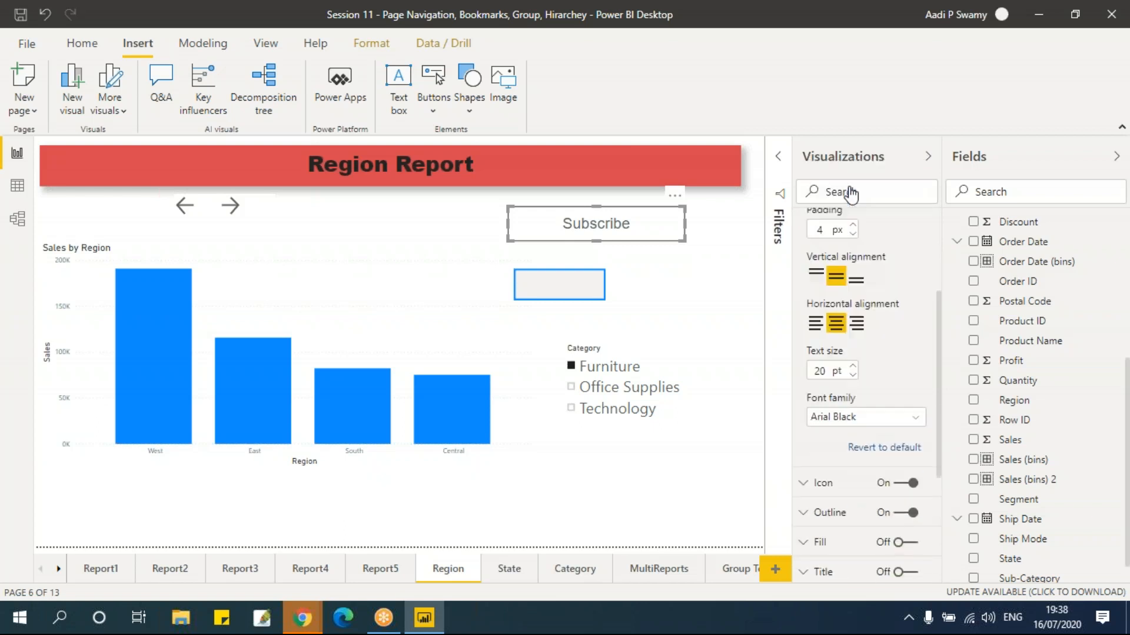
click(720, 296)
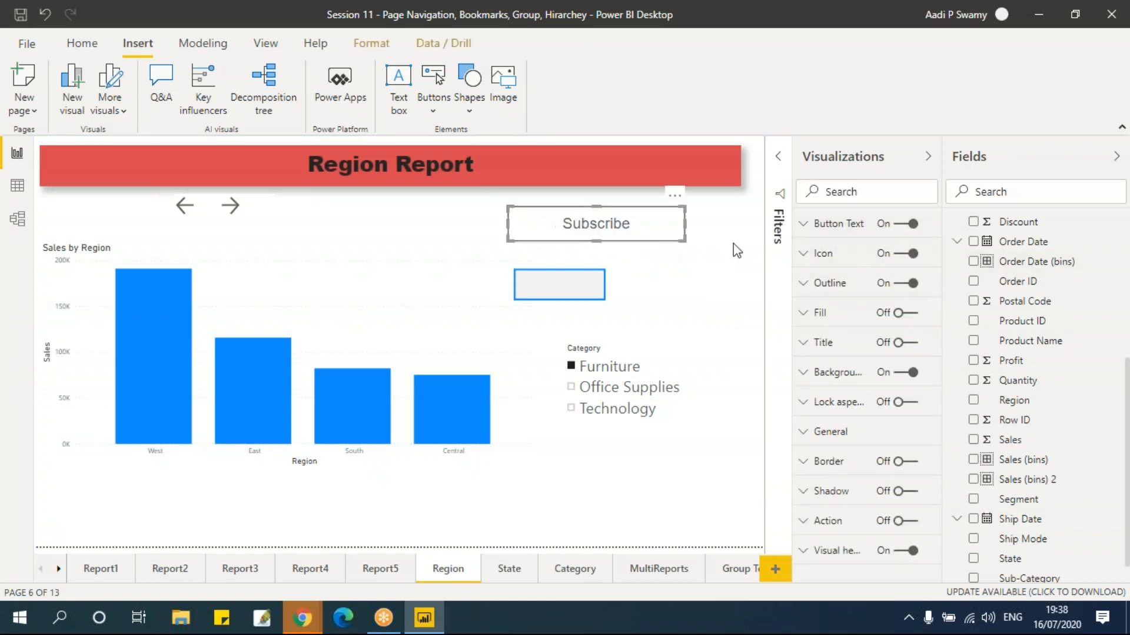
- Turn on the Subscribe button's fill and set its On hover fill to orange with 0% transparency
click(834, 315)
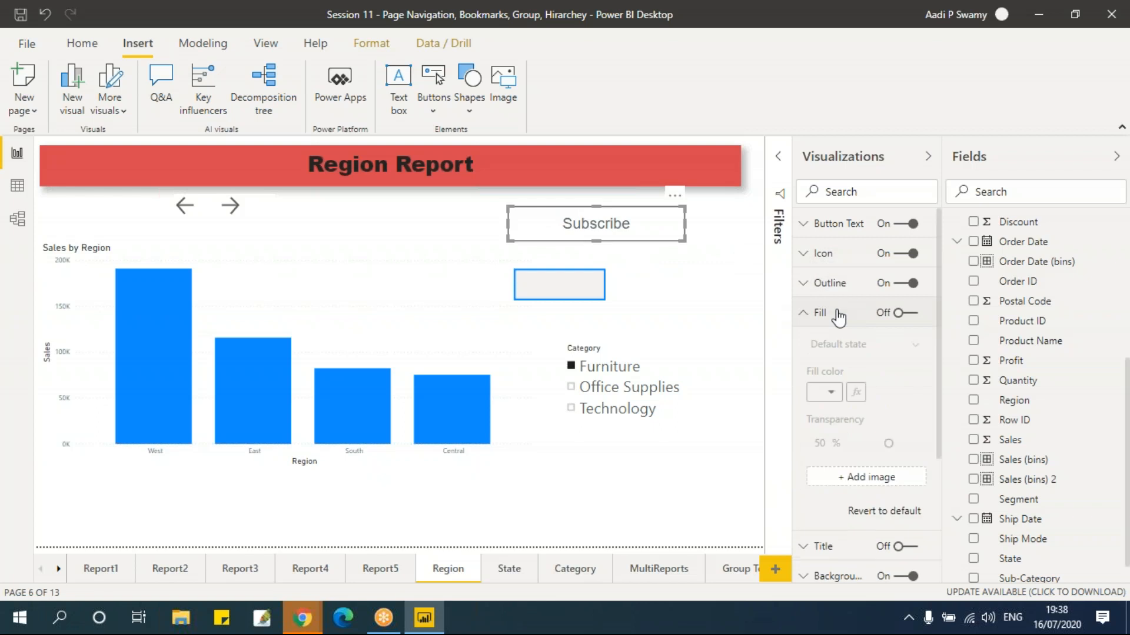
click(906, 314)
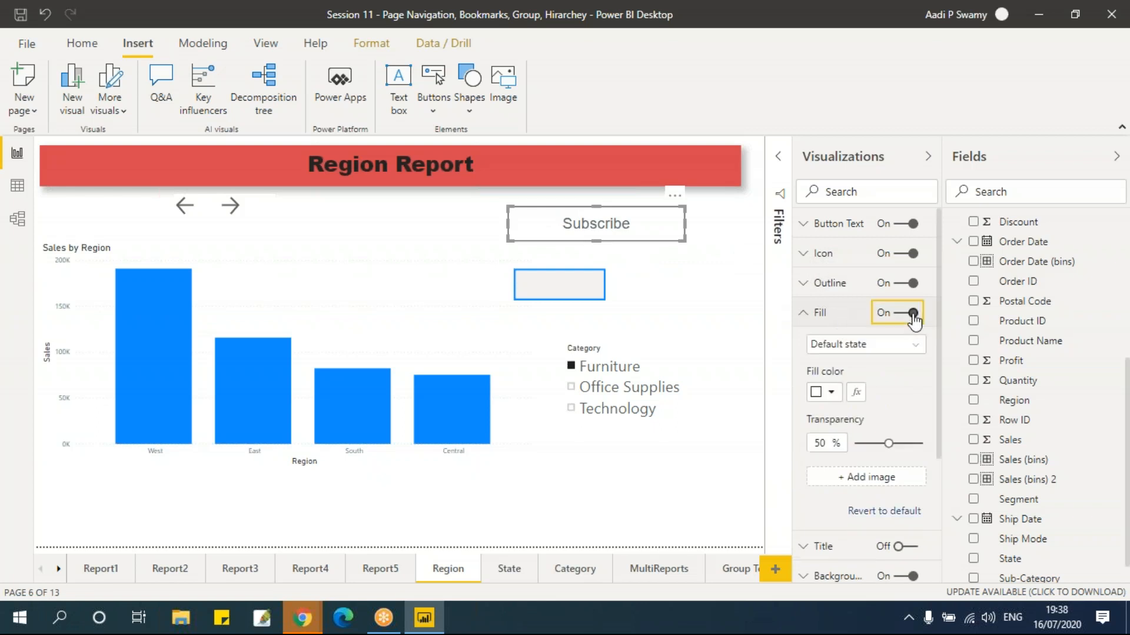
click(847, 347)
click(850, 382)
click(827, 391)
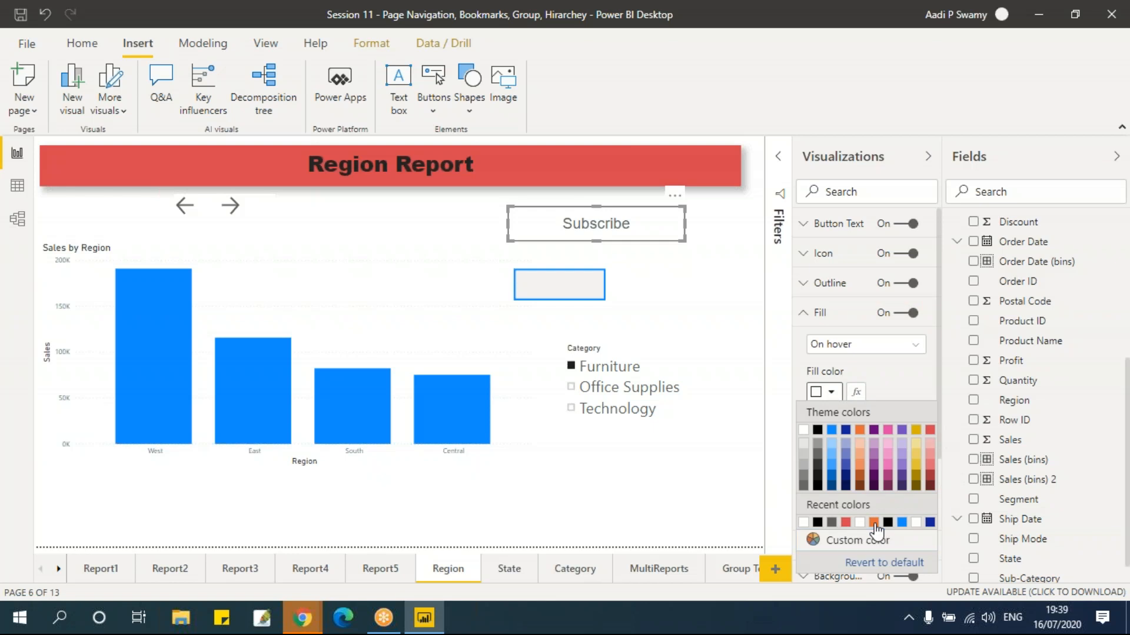
click(874, 522)
drag(891, 440, 840, 464)
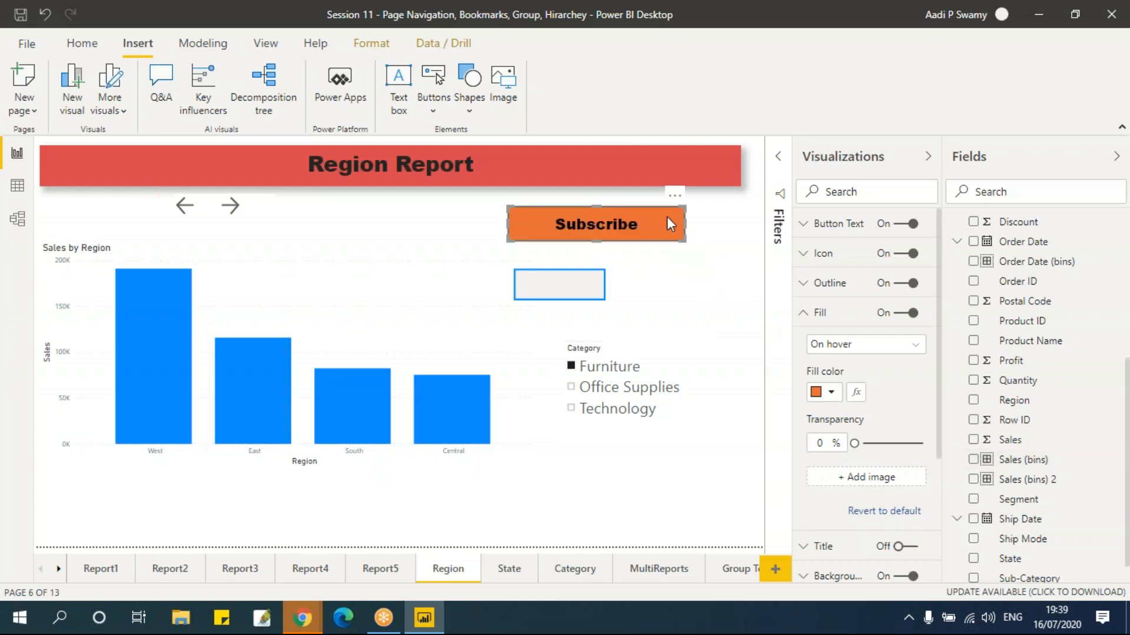
- Set the Subscribe button's fill colour to purple for the On press state
click(850, 347)
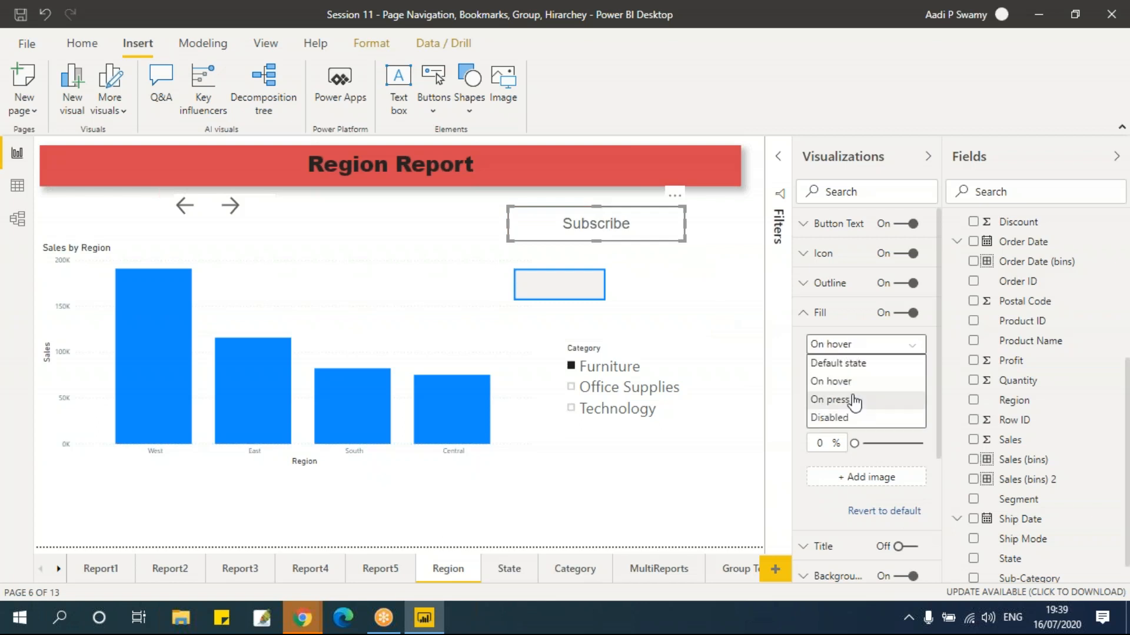
click(853, 402)
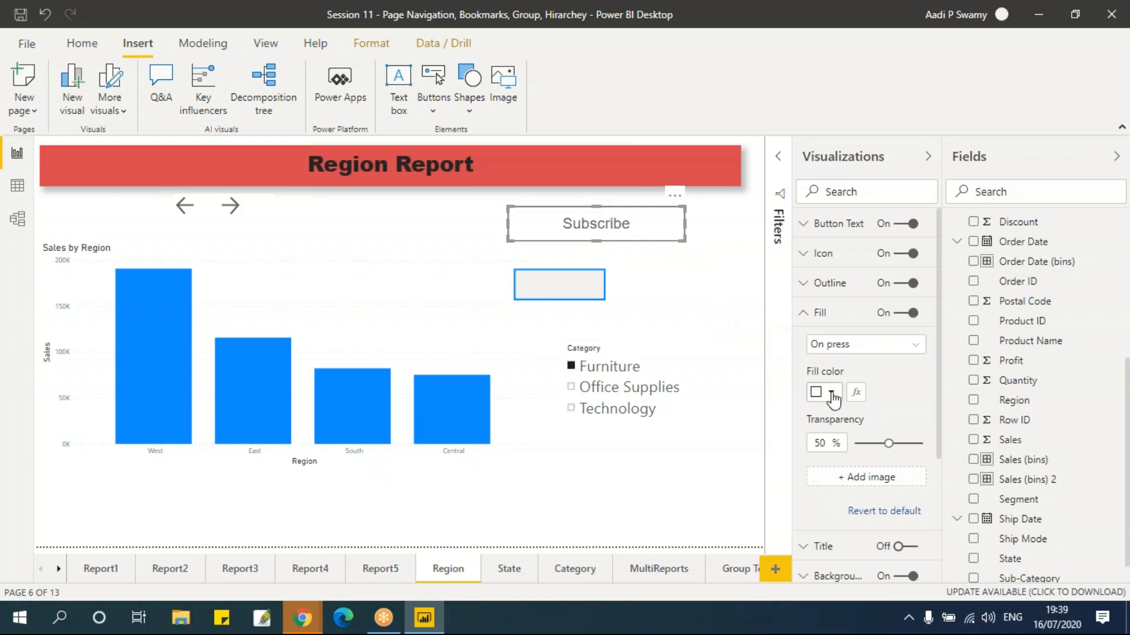
click(832, 394)
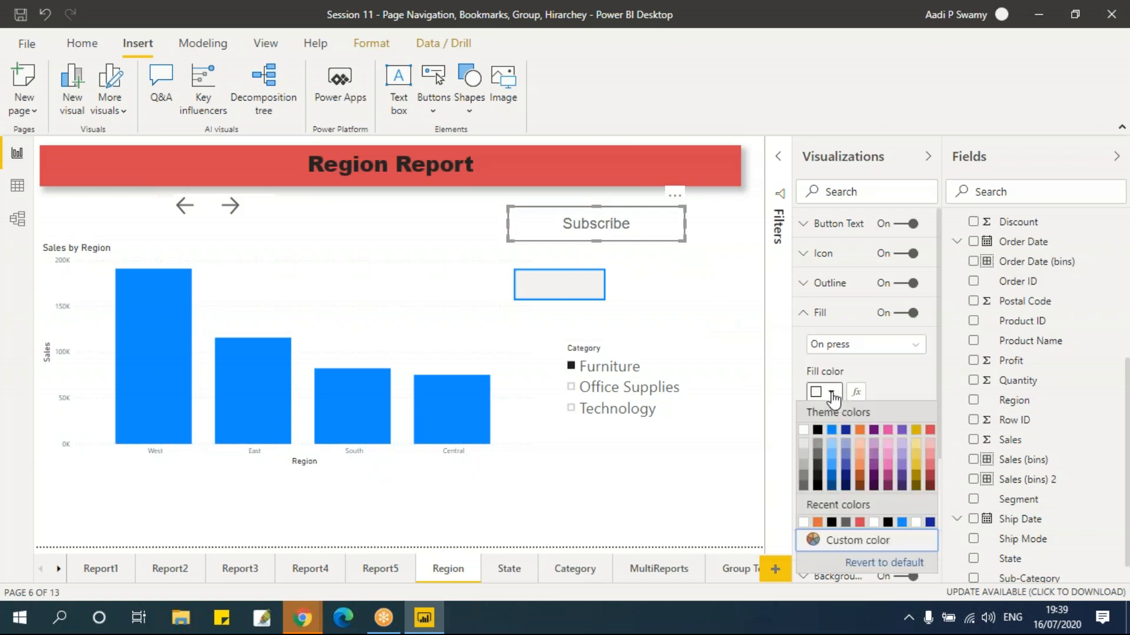
click(875, 431)
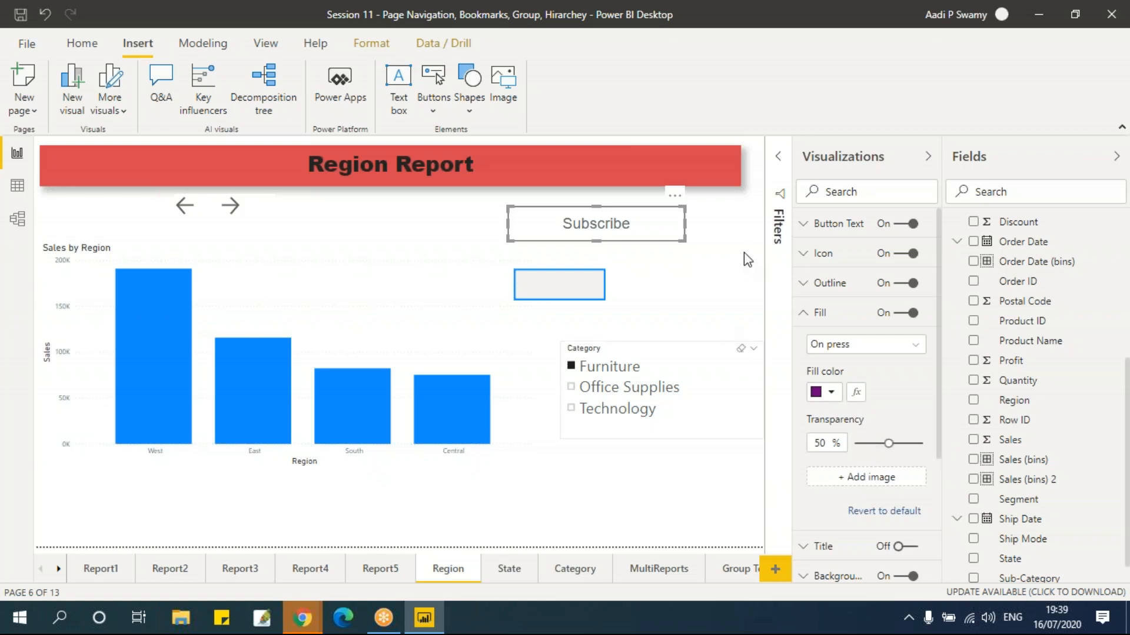
click(724, 277)
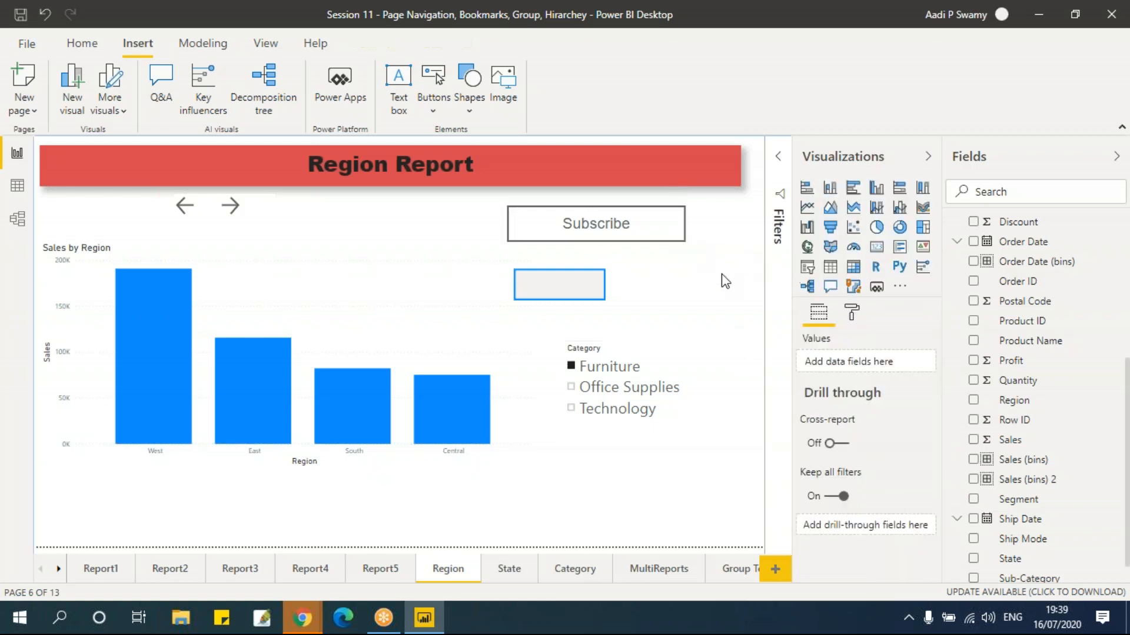
- Change the Subscribe button's On hover text to Subscribed
click(673, 238)
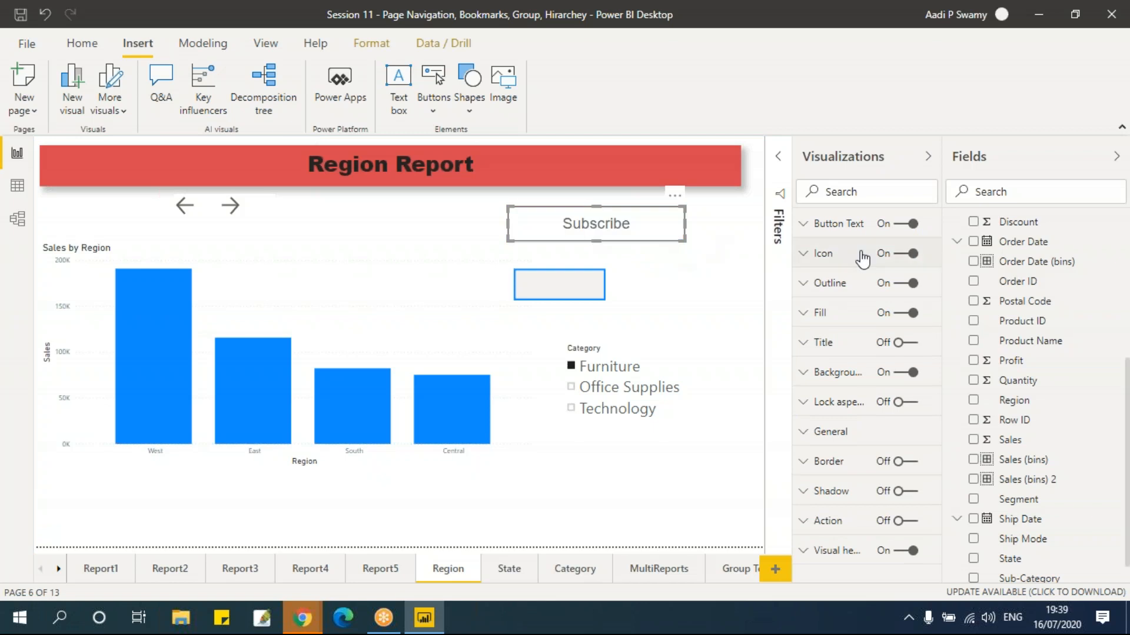
click(848, 225)
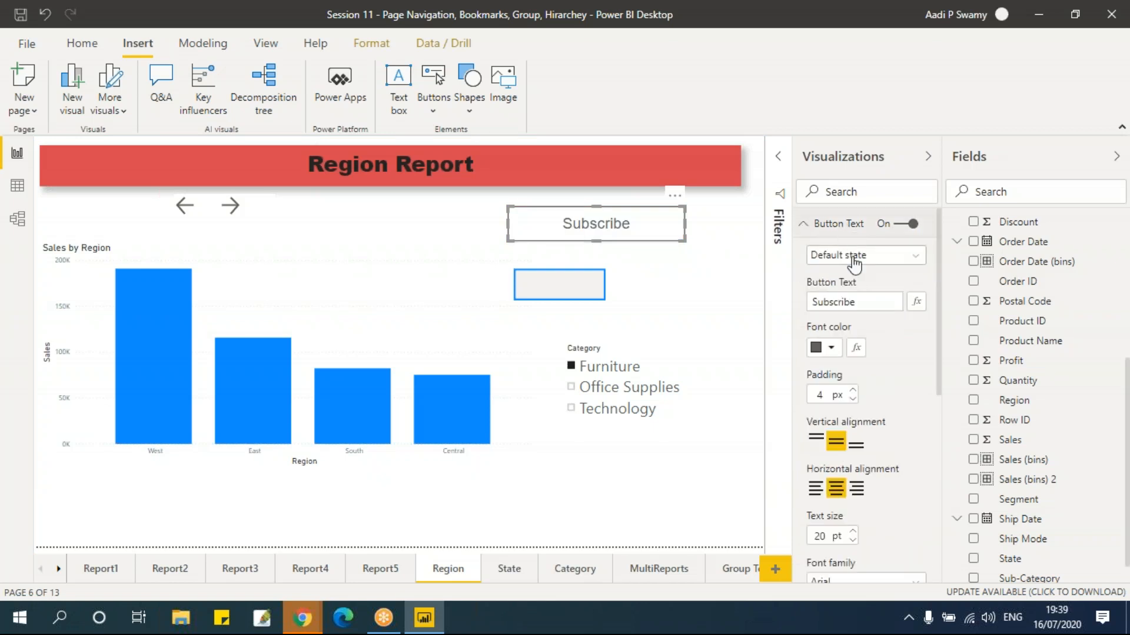
click(853, 259)
click(868, 292)
click(875, 302)
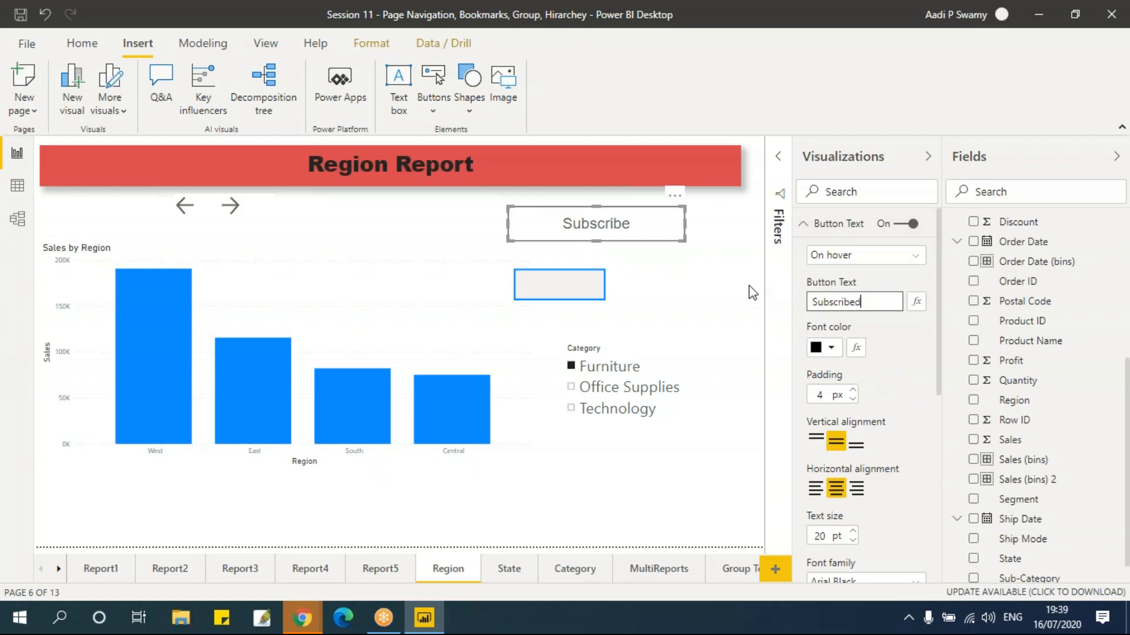
click(720, 257)
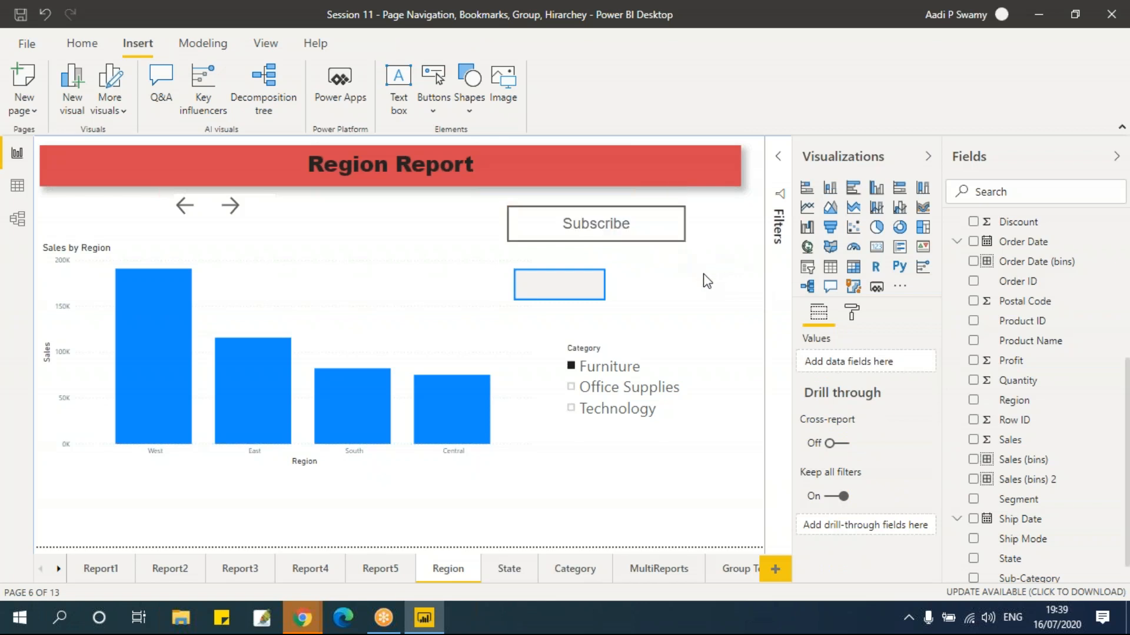
- Turn off the Subscribe button's background, checking it over the bar chart, and move the button back above the rectangle
click(668, 225)
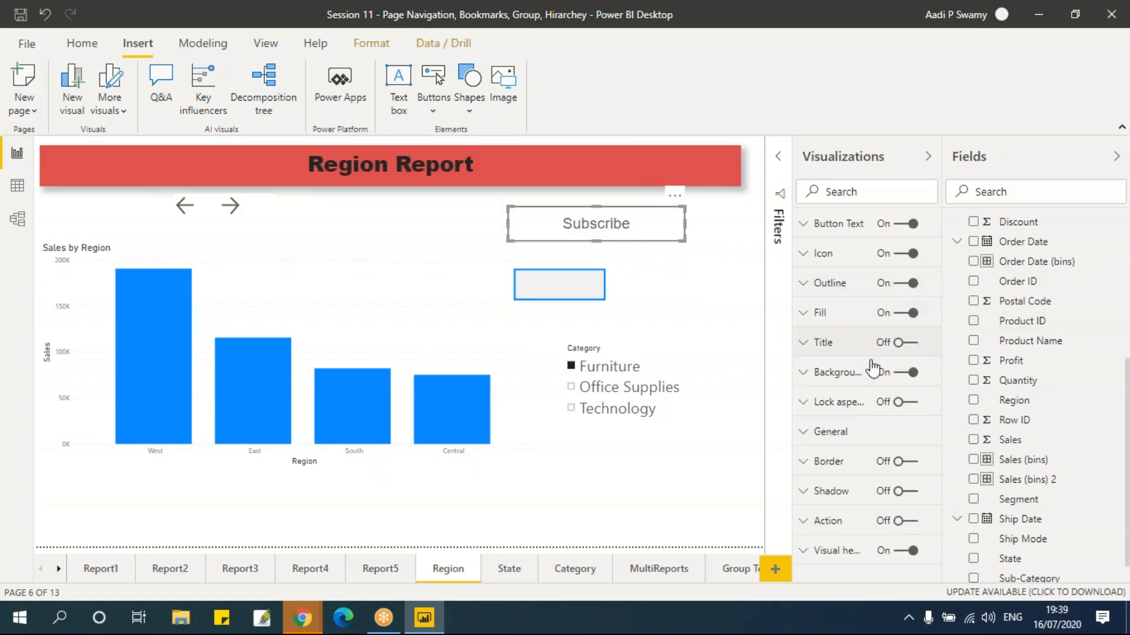
click(837, 376)
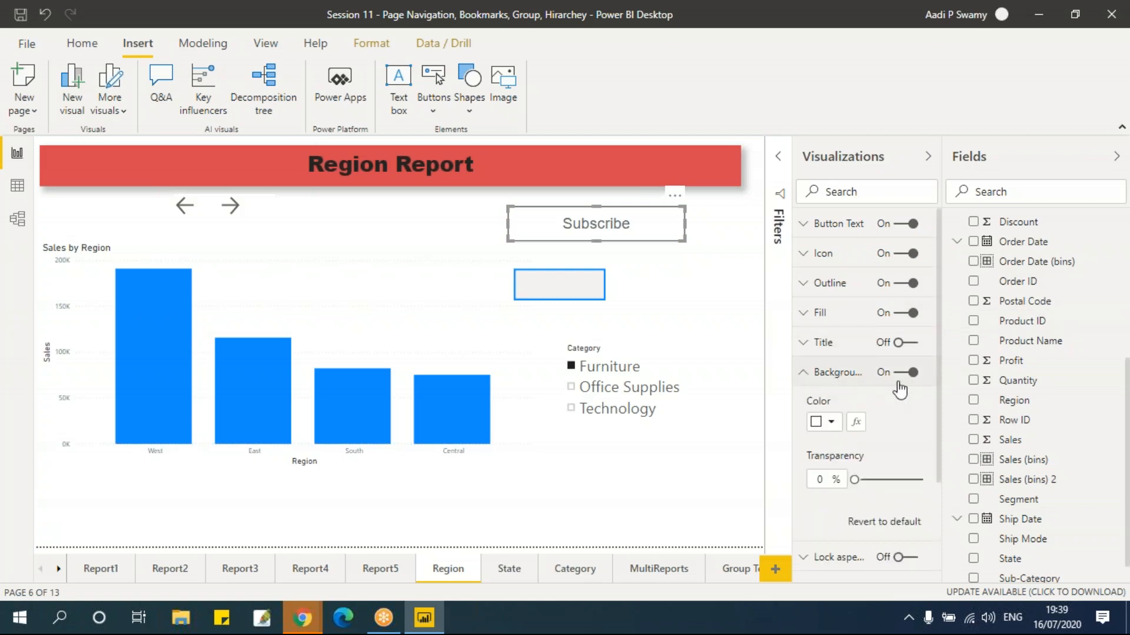
drag(662, 227, 411, 410)
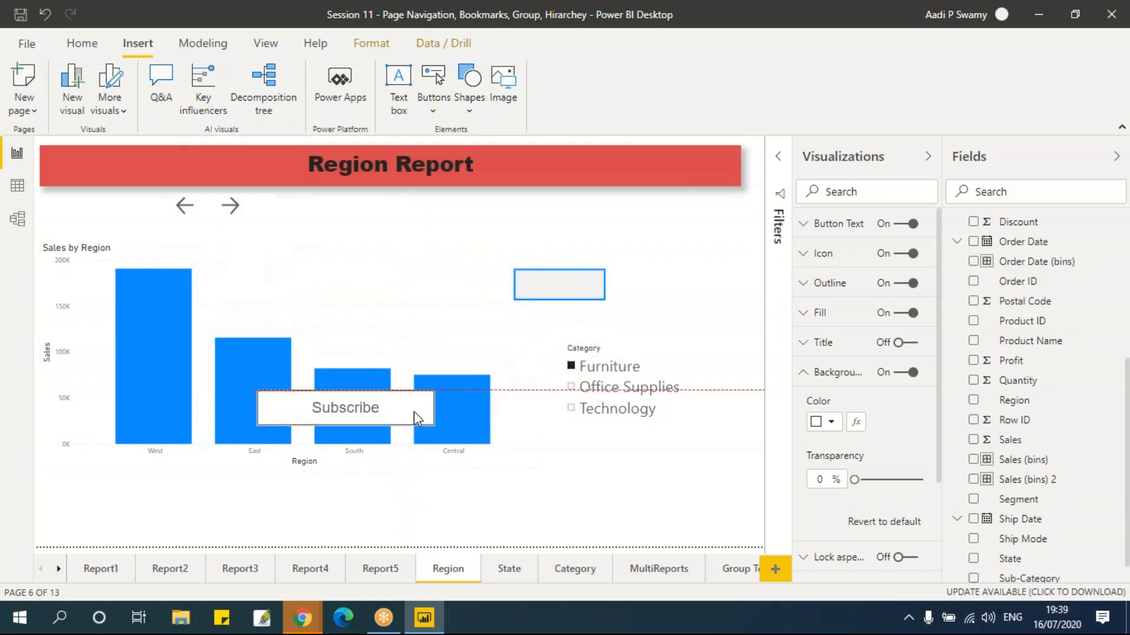
click(901, 374)
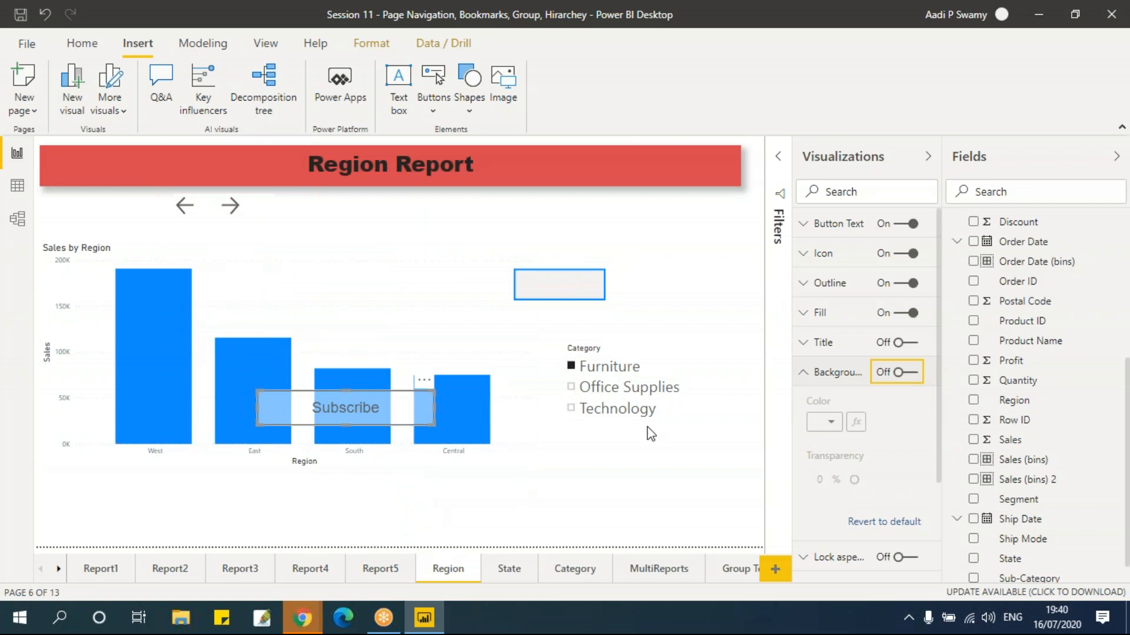
click(731, 445)
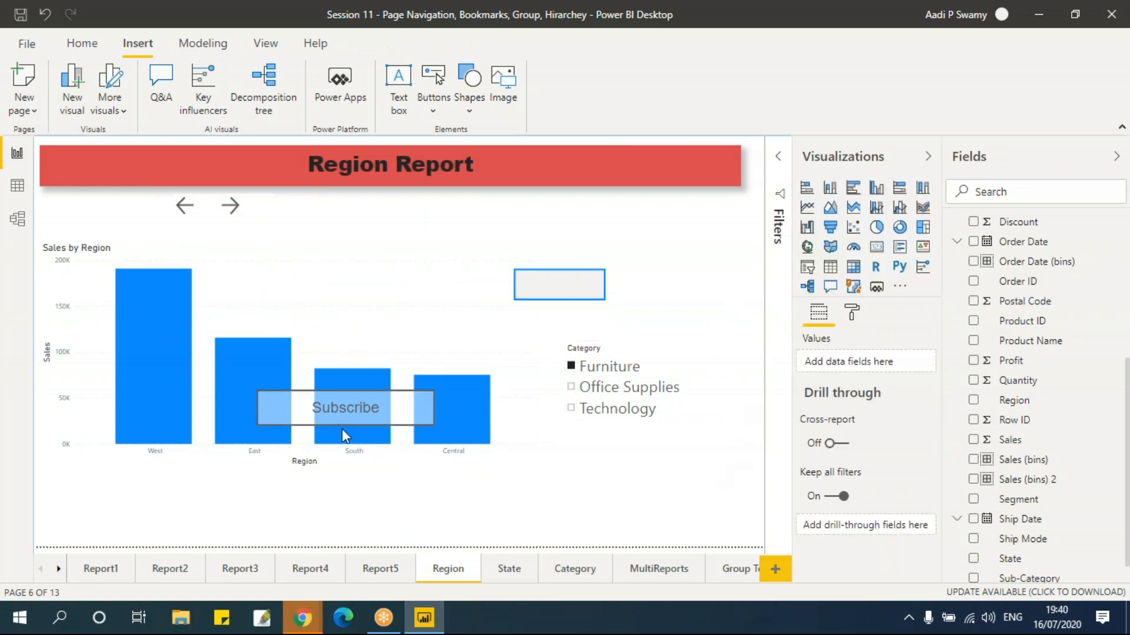
drag(488, 270, 664, 228)
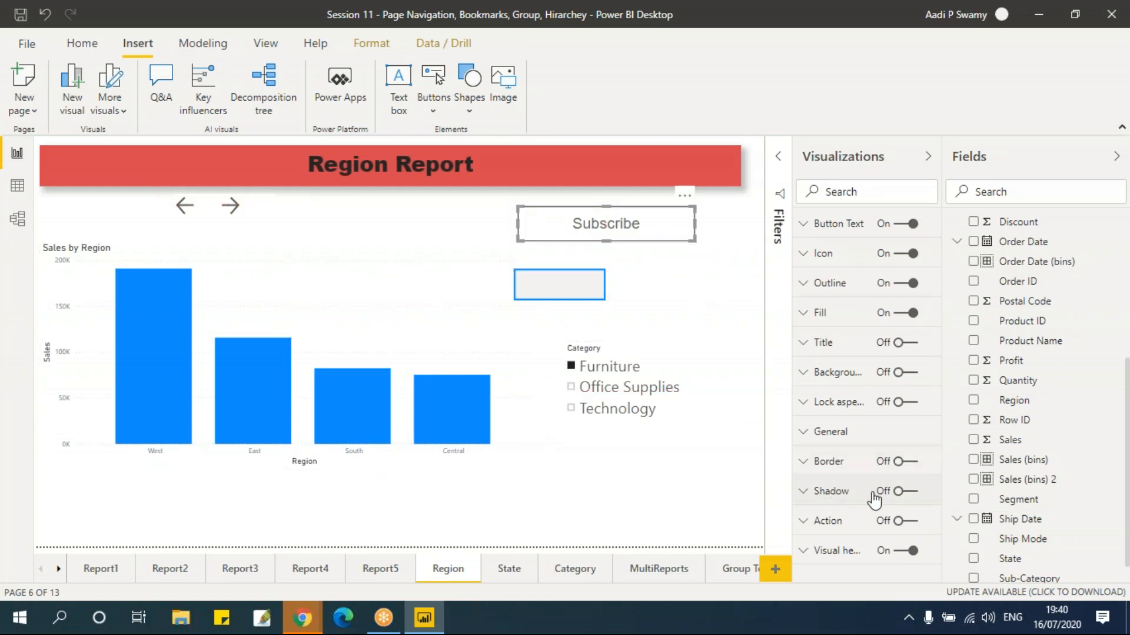
- Turn on the Subscribe button's action with type Page navigation and State as the destination
click(909, 521)
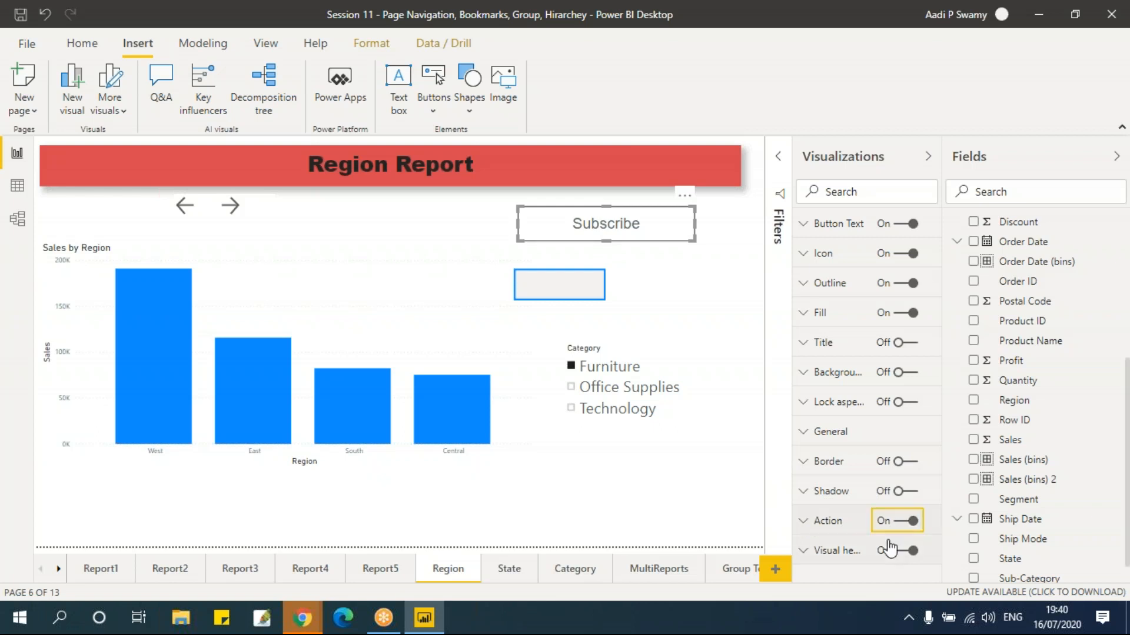
click(835, 521)
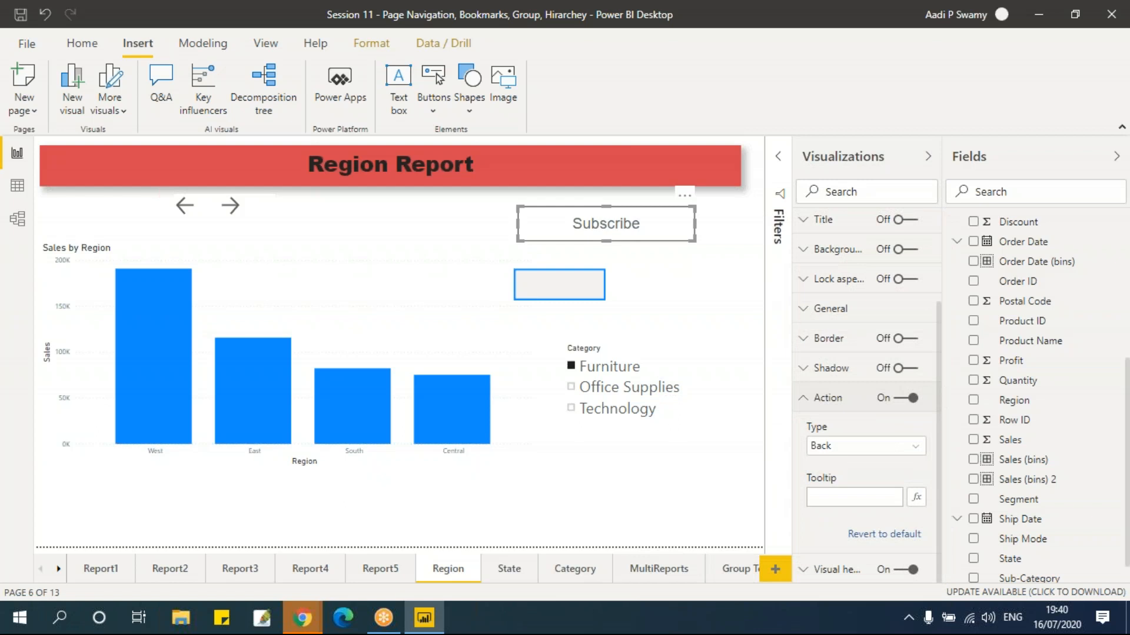
click(856, 447)
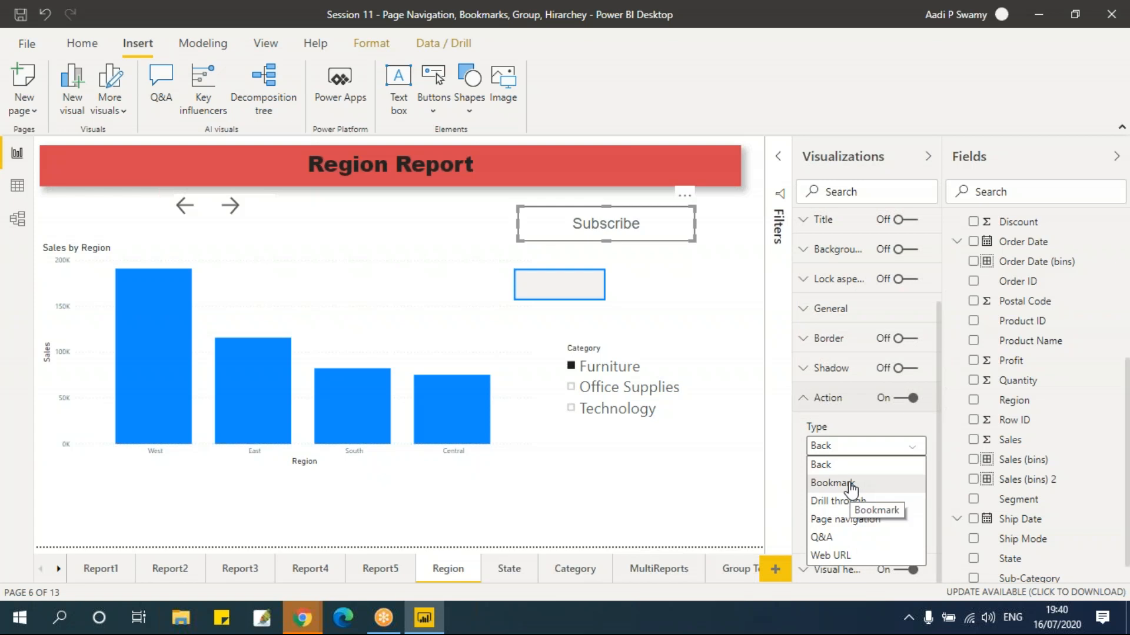
click(854, 521)
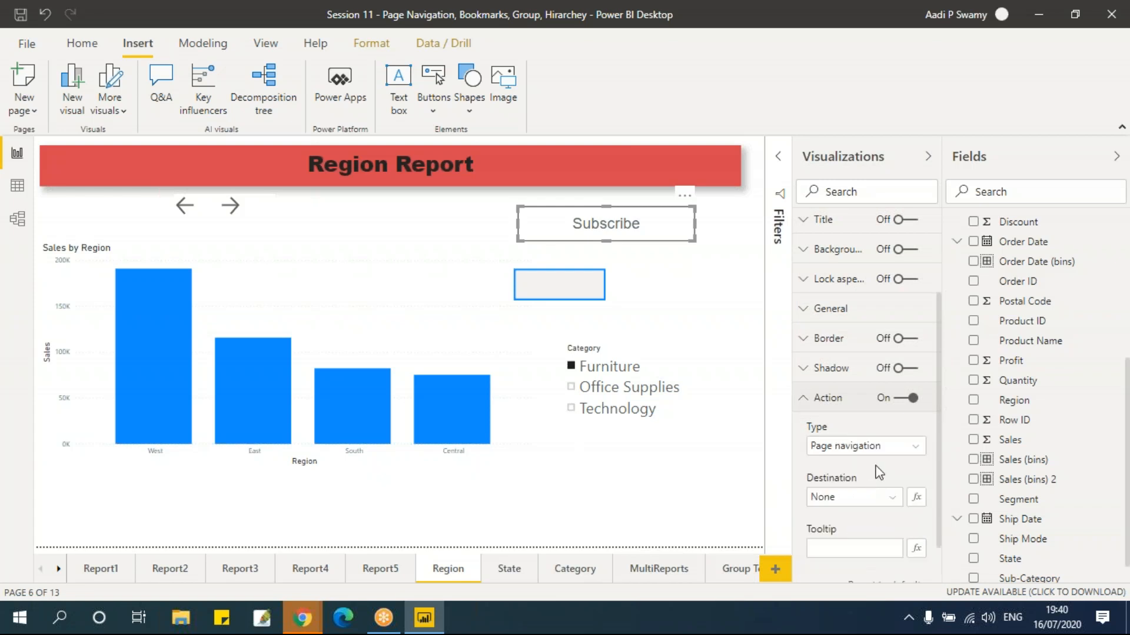
scroll(878, 473, down, 1)
click(850, 448)
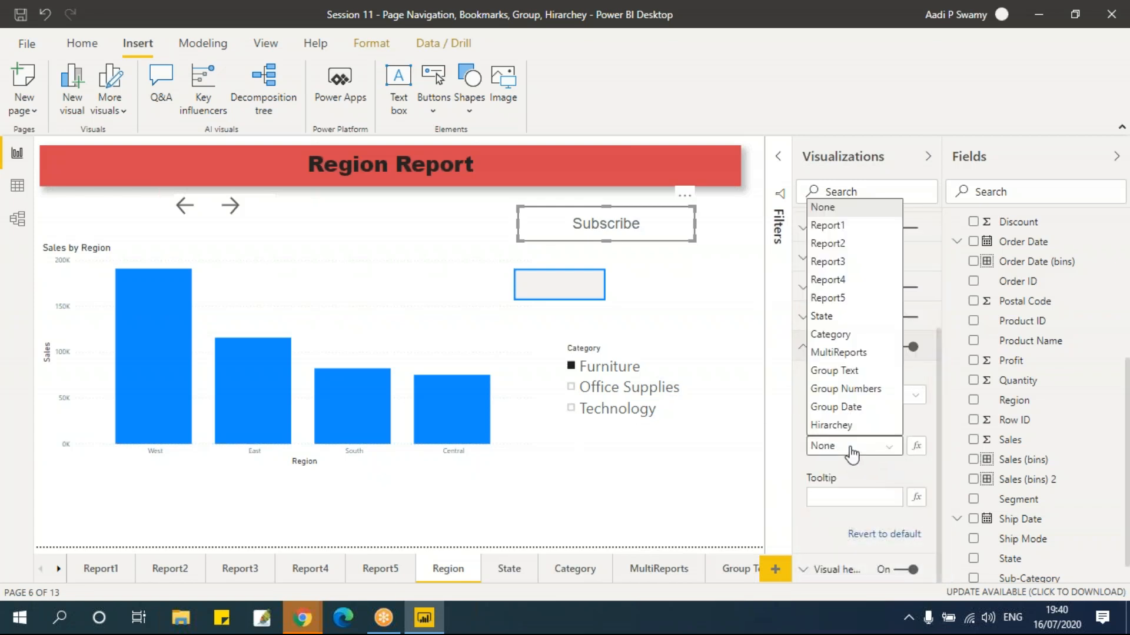
click(850, 324)
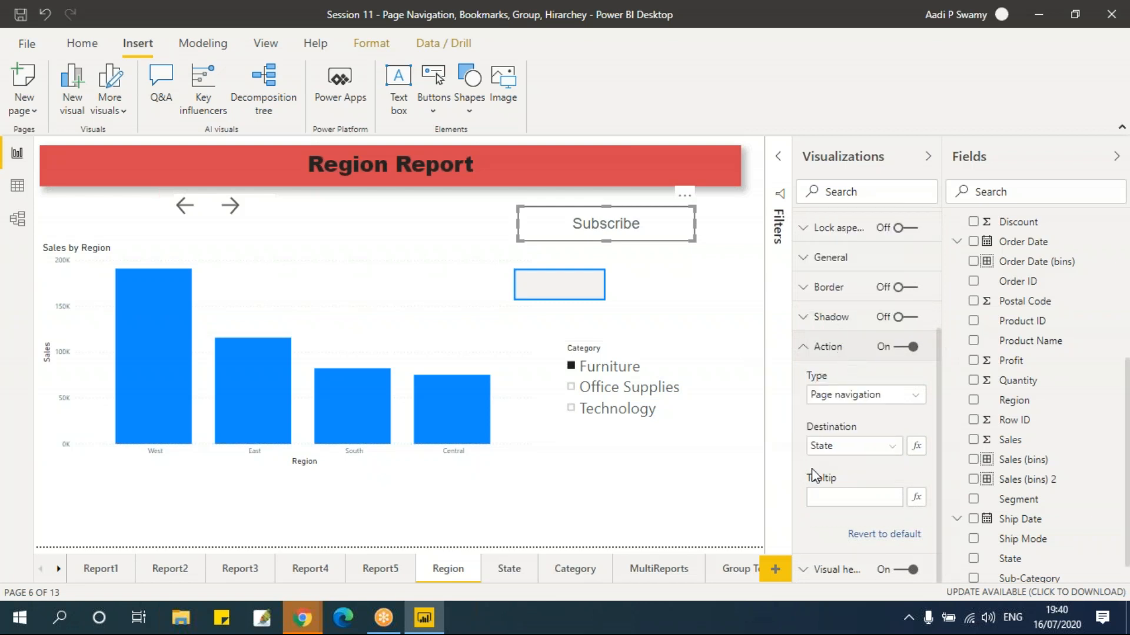
click(844, 451)
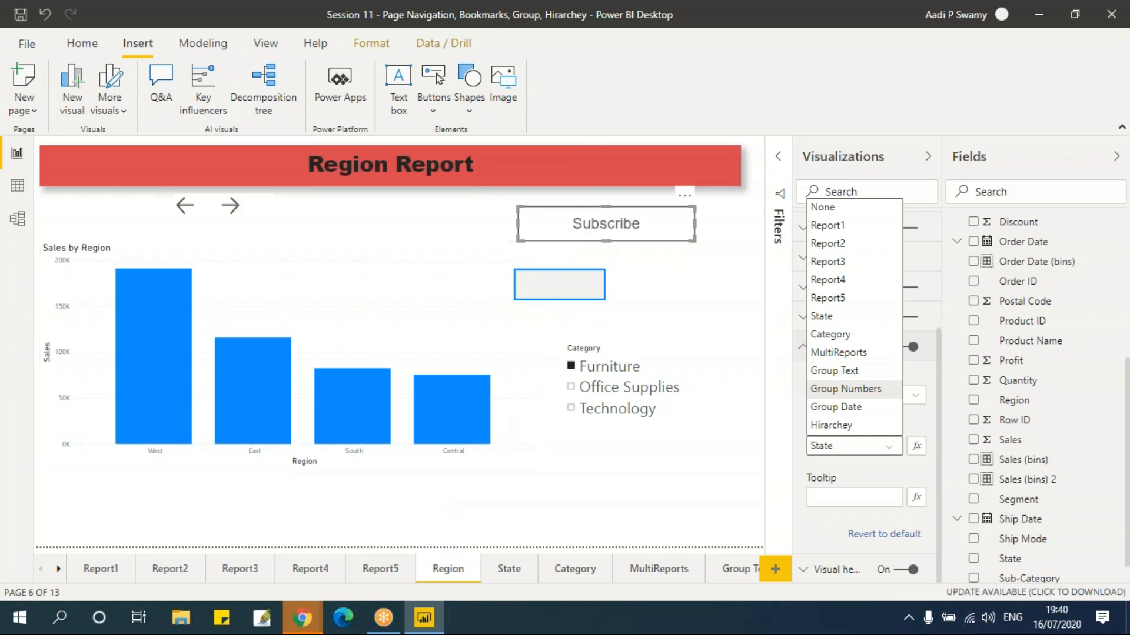
click(823, 319)
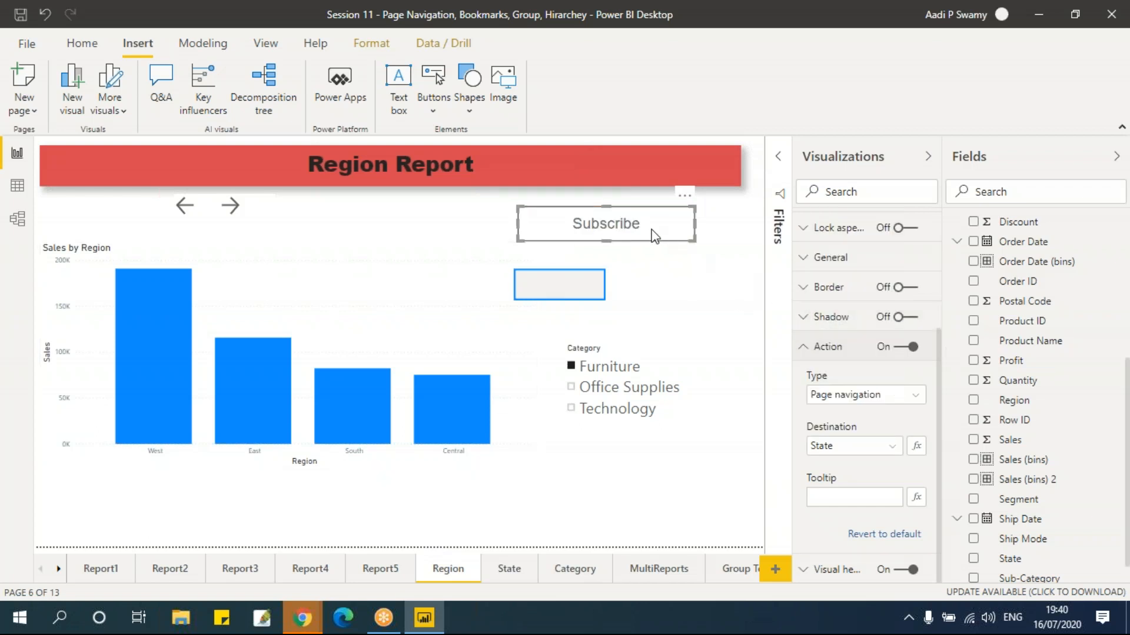
- Follow the Subscribe button's link to test its page navigation, and return to the Region page
ctrl+click(654, 236)
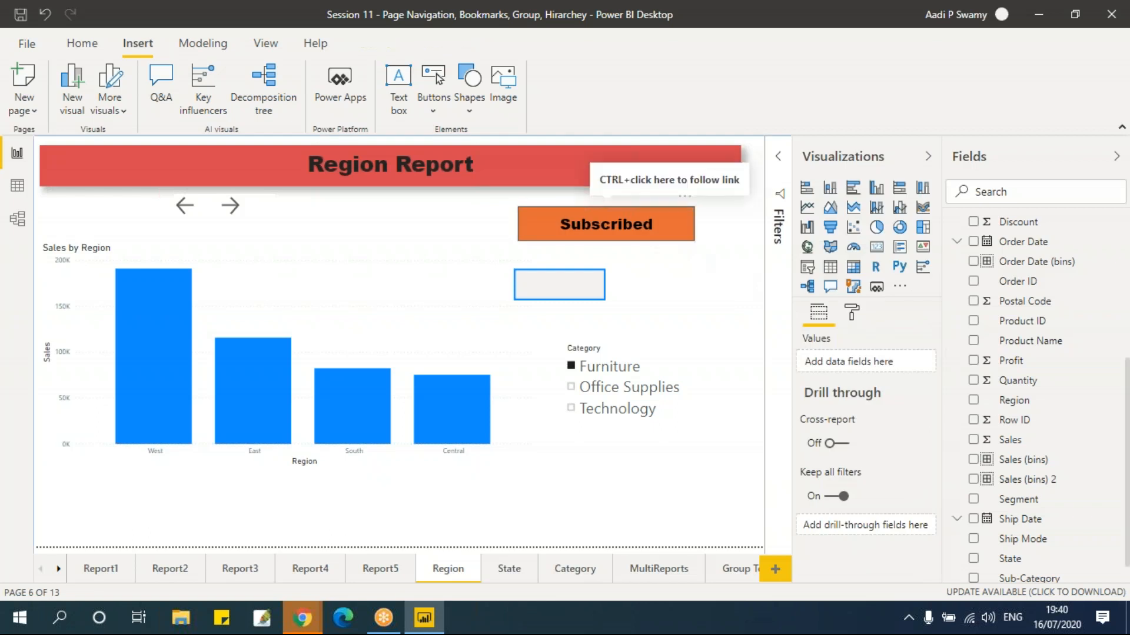
ctrl+click(612, 230)
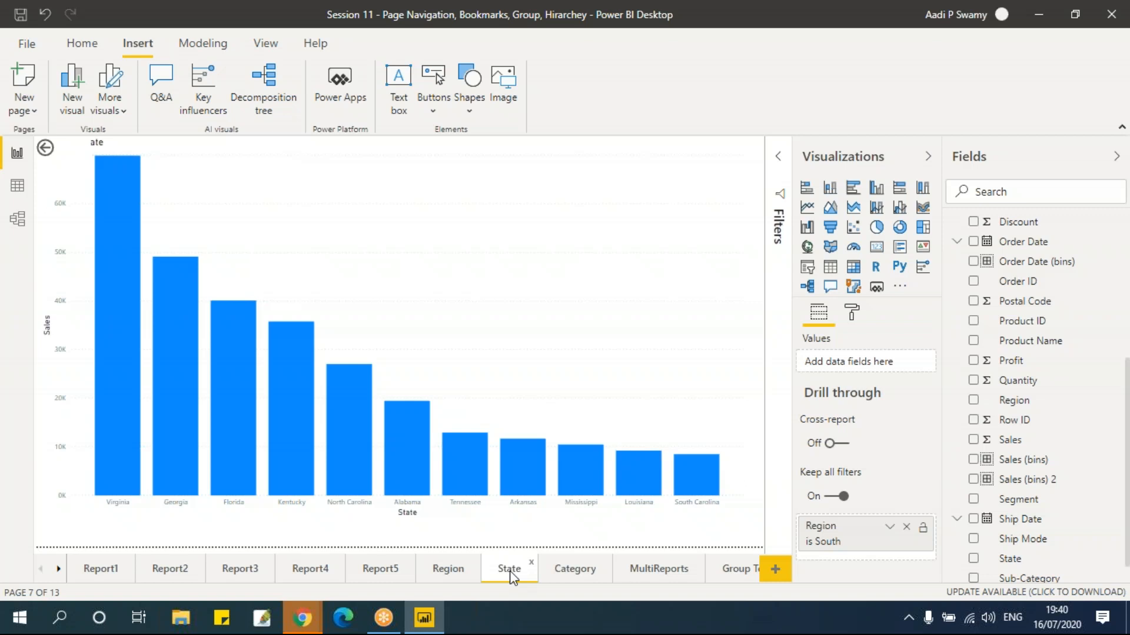
click(443, 577)
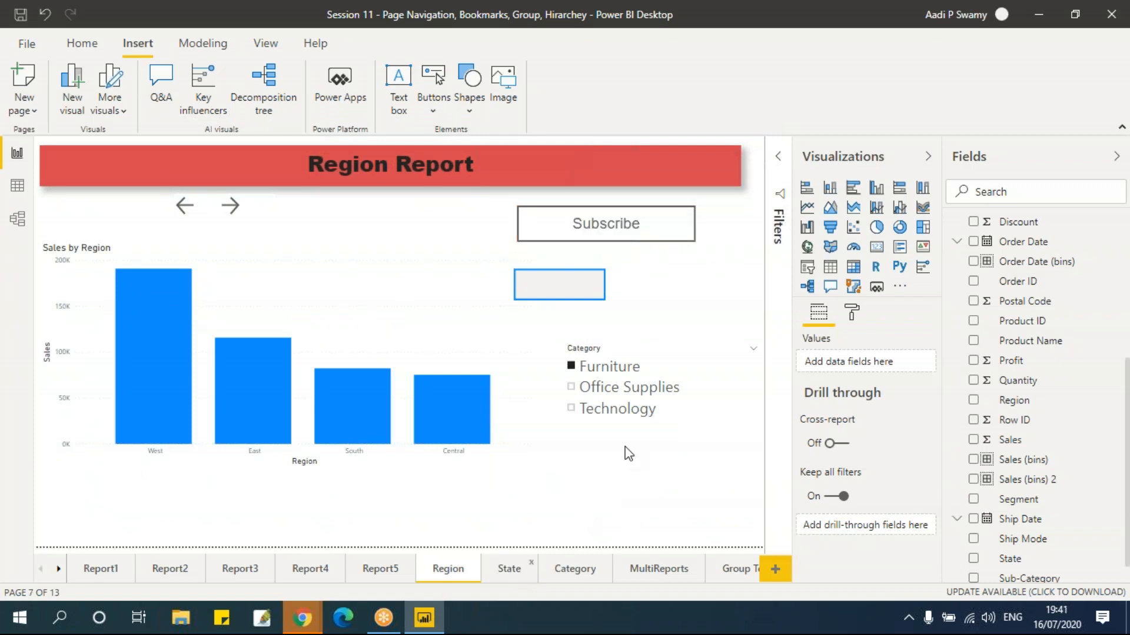
click(510, 569)
click(449, 568)
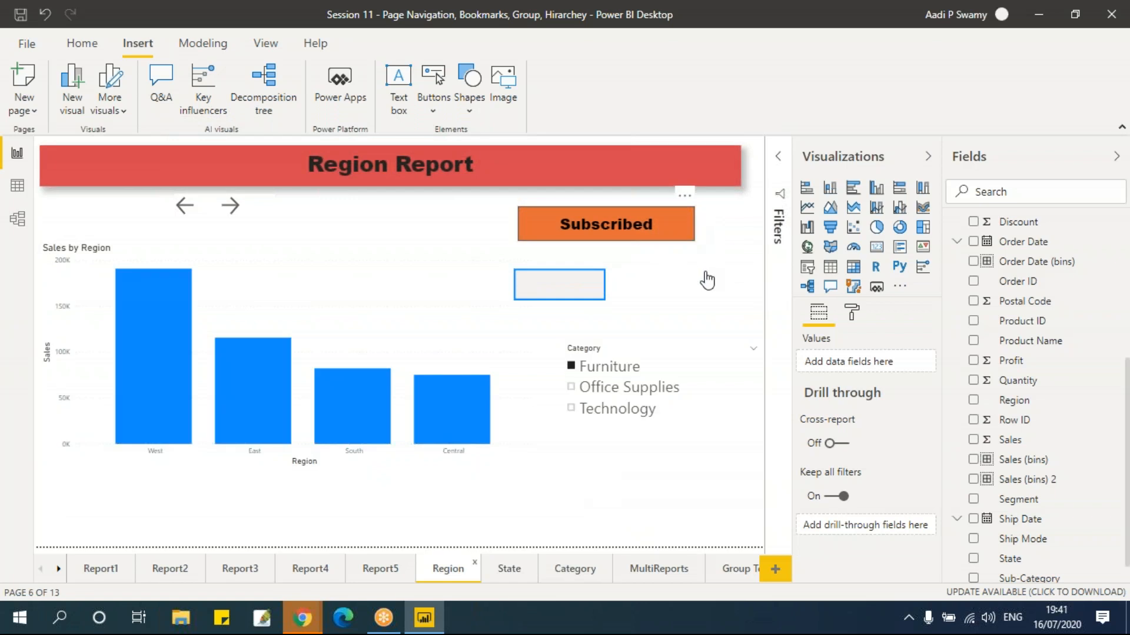
- Set the Subscribe button's default-state icon shape to Left arrow
click(693, 239)
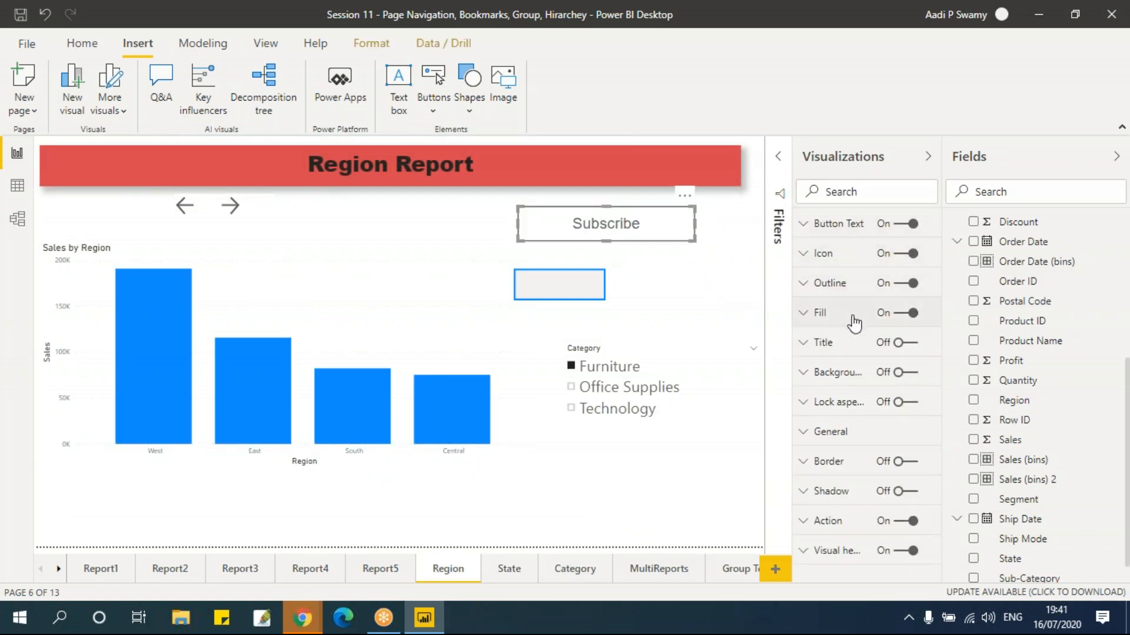
click(831, 255)
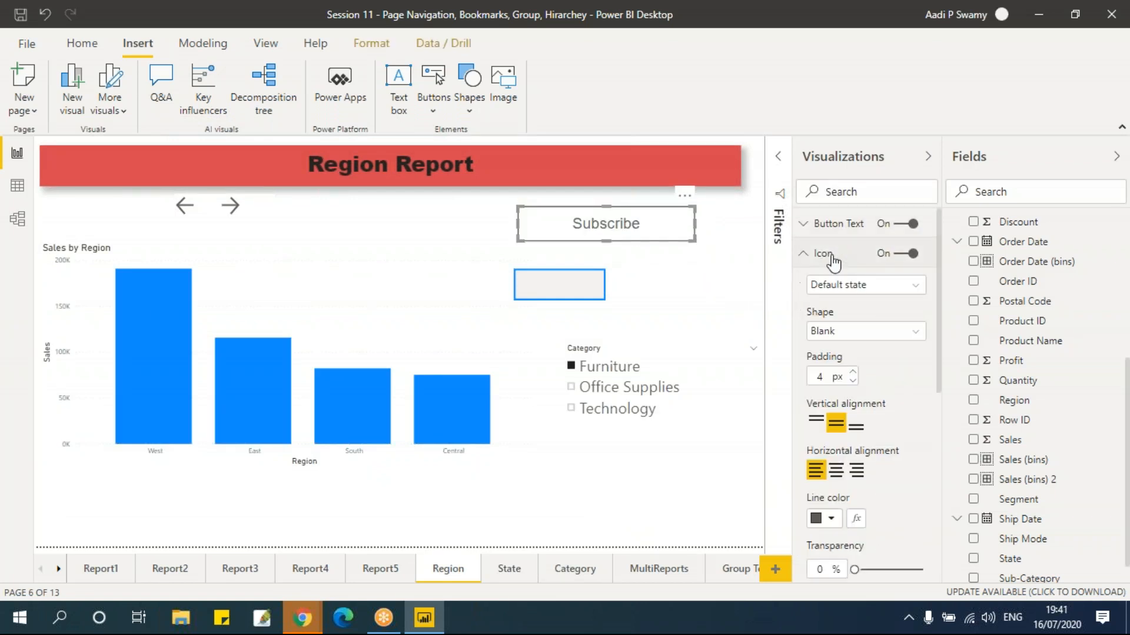
click(845, 337)
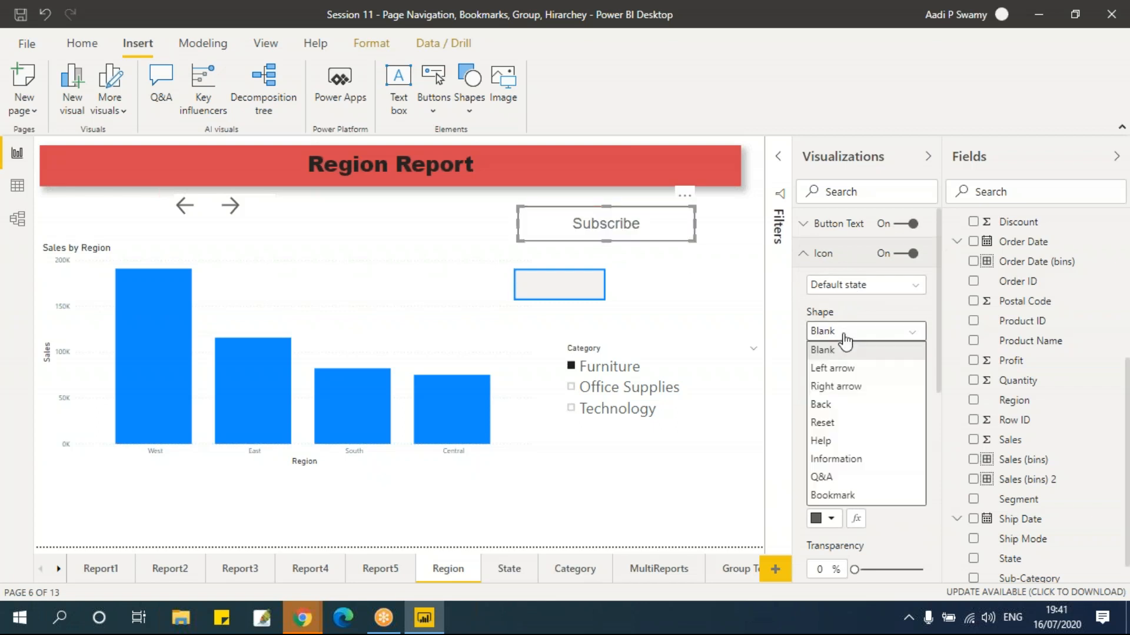
click(840, 368)
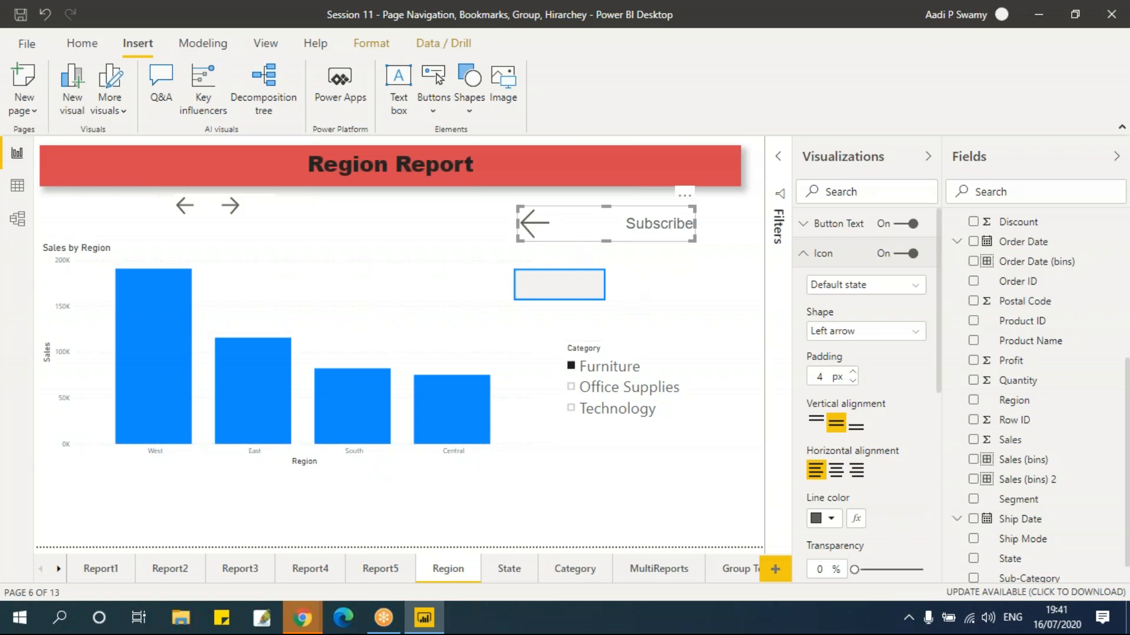
- Change the Subscribe button's default-state icon shape to Right arrow and follow its link to the State page
click(846, 333)
click(848, 387)
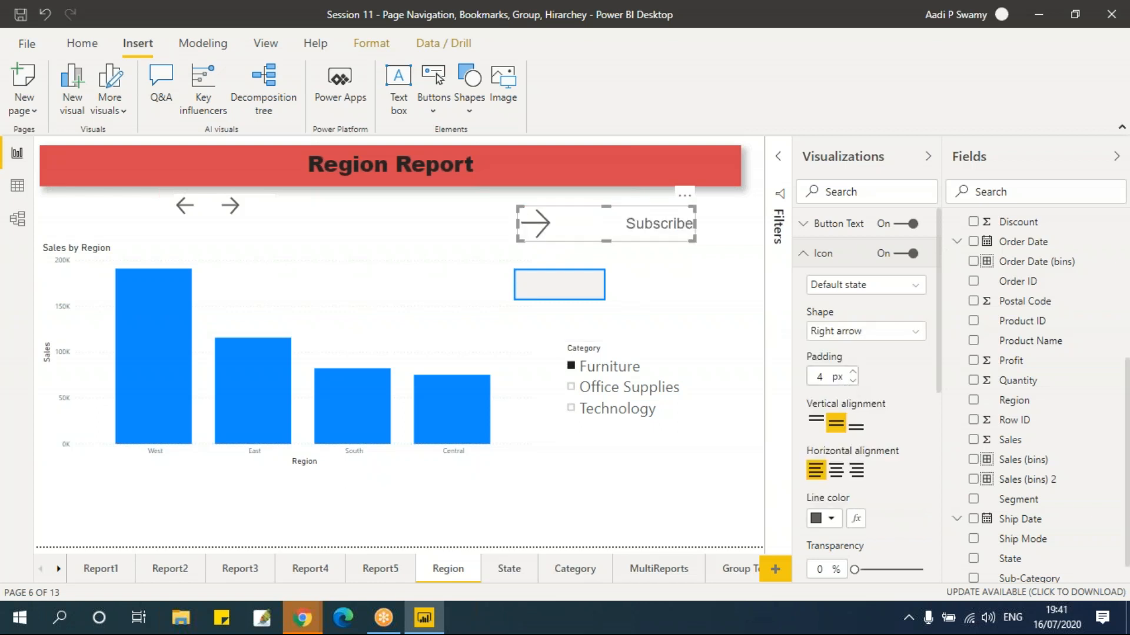
click(847, 332)
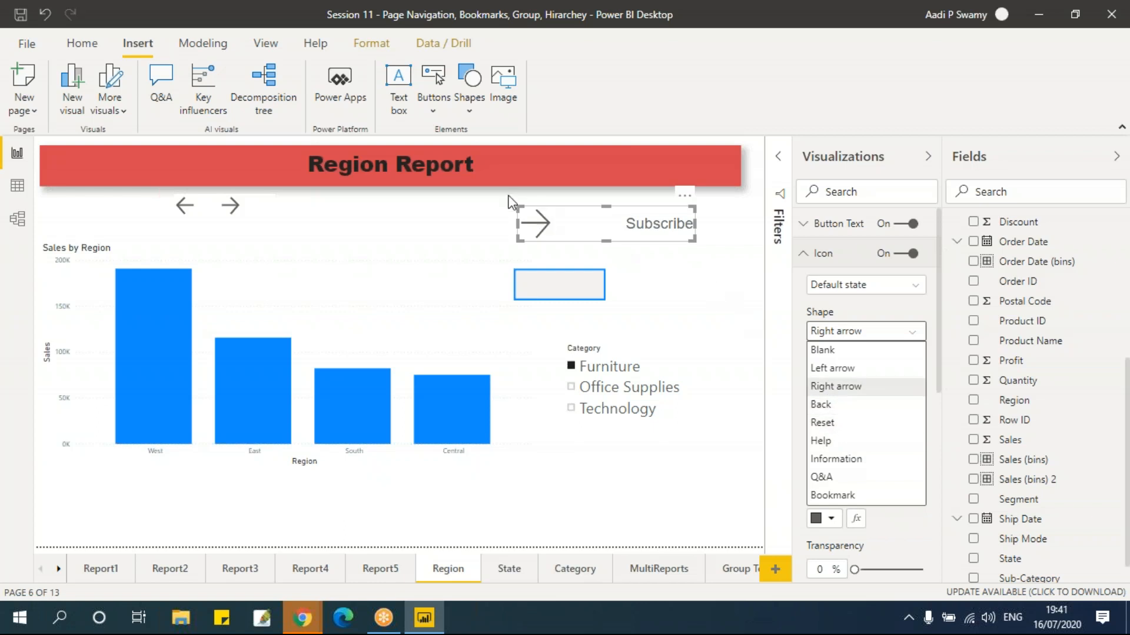
click(556, 227)
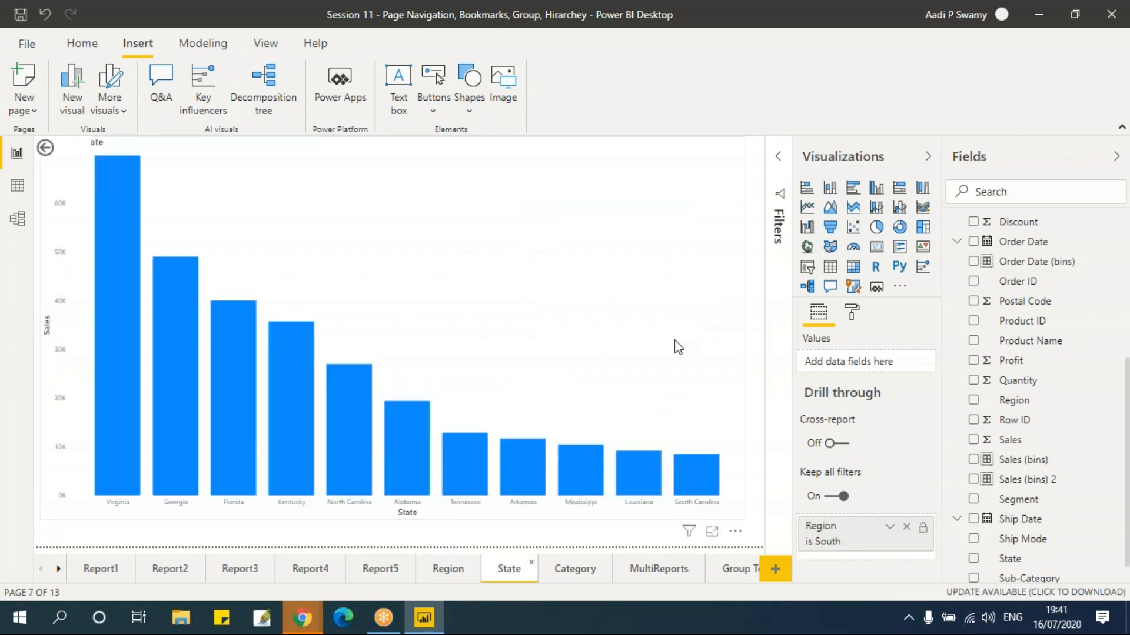
- Shorten the Sales by State chart from its upper edge to free a strip of space above it
click(460, 166)
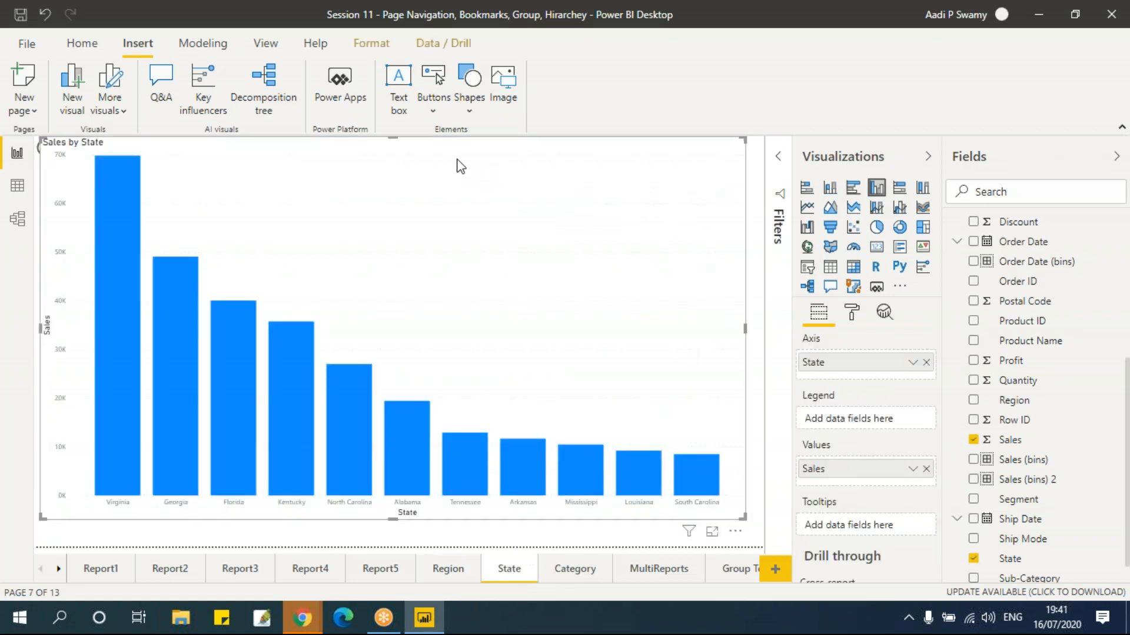
drag(390, 144, 417, 275)
click(421, 188)
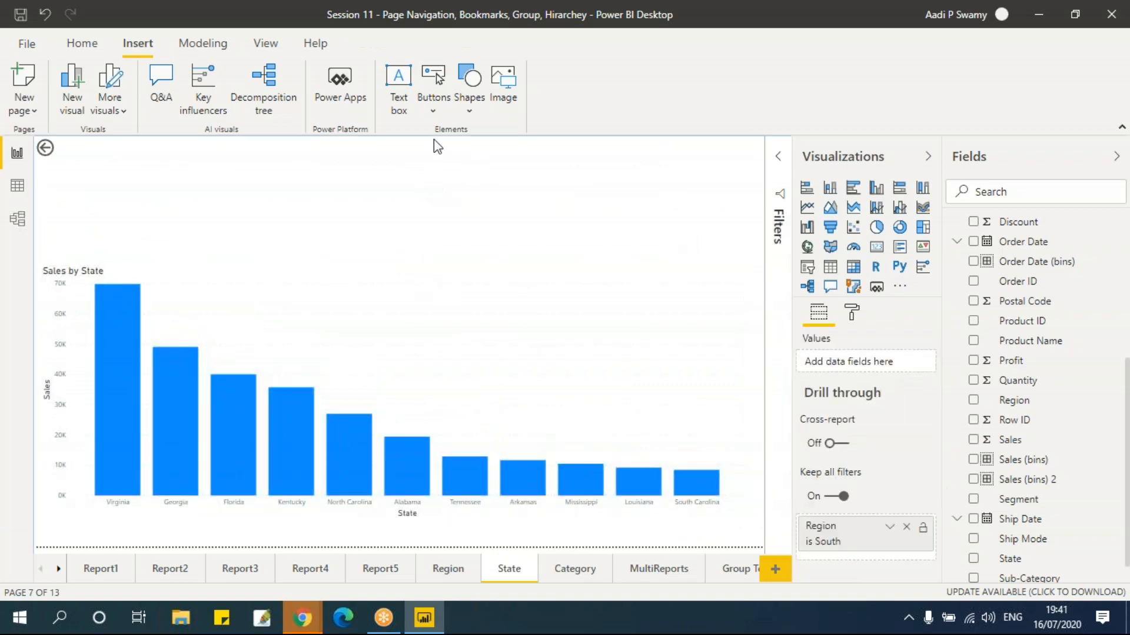
click(433, 110)
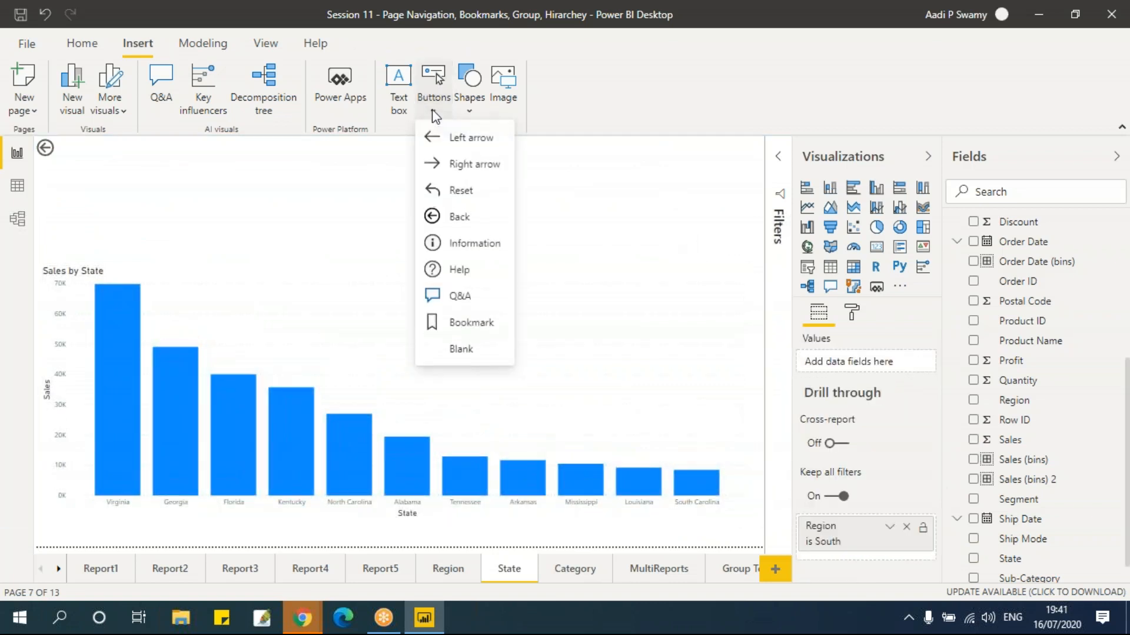
click(472, 112)
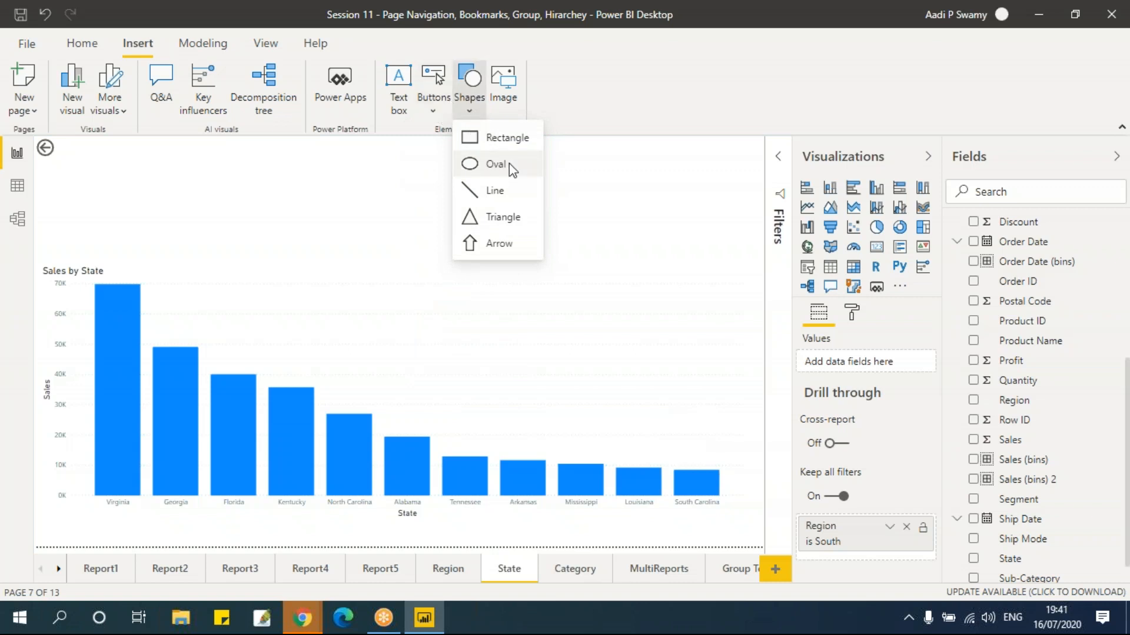
click(440, 112)
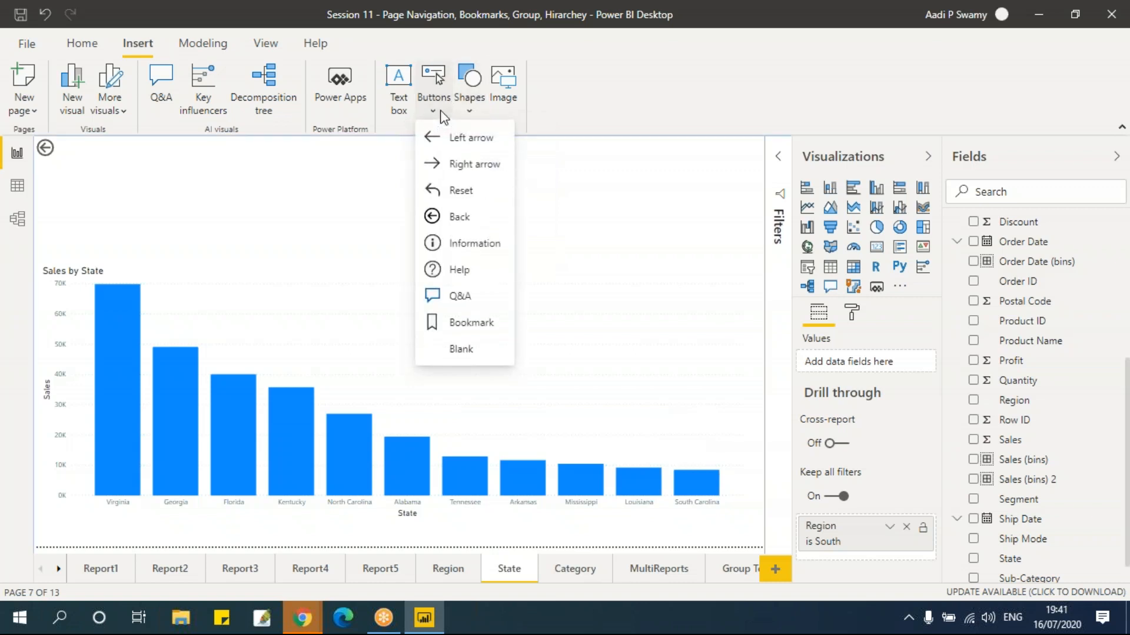
click(462, 349)
drag(77, 158, 486, 222)
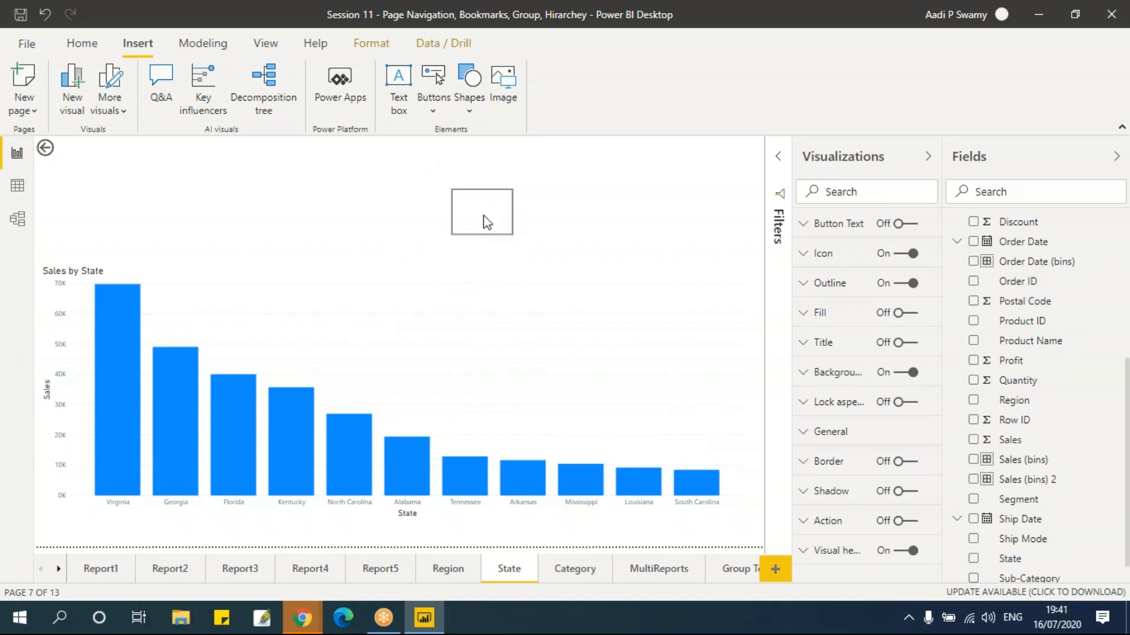
click(528, 233)
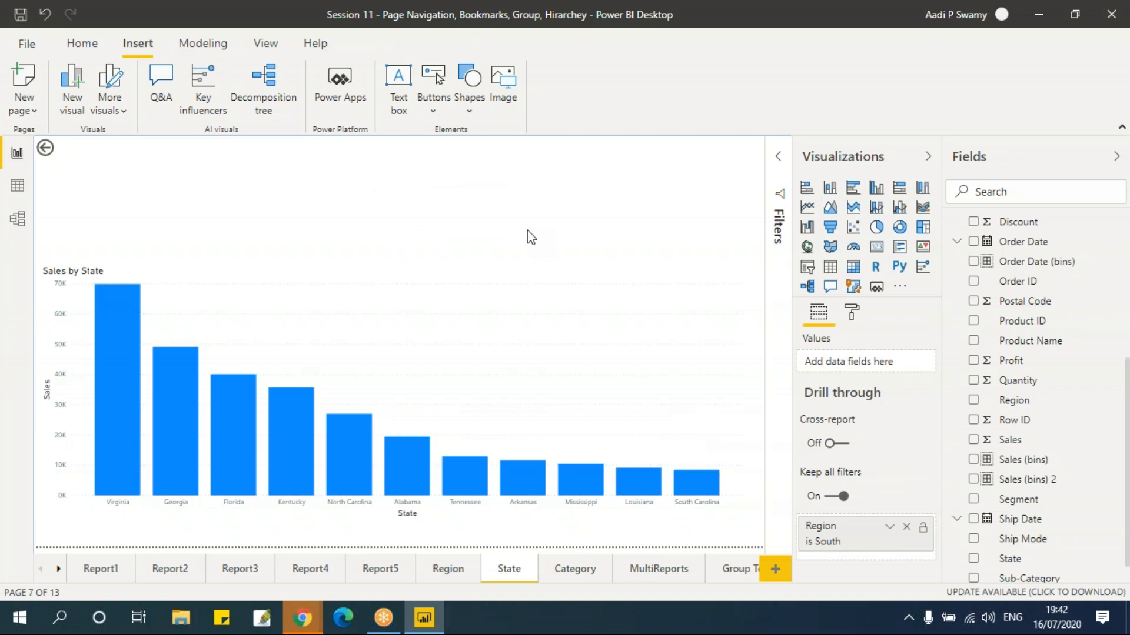
- Insert the image Icon1 from the Icons folder and narrow its frame to just under half the page width above the chart
click(510, 101)
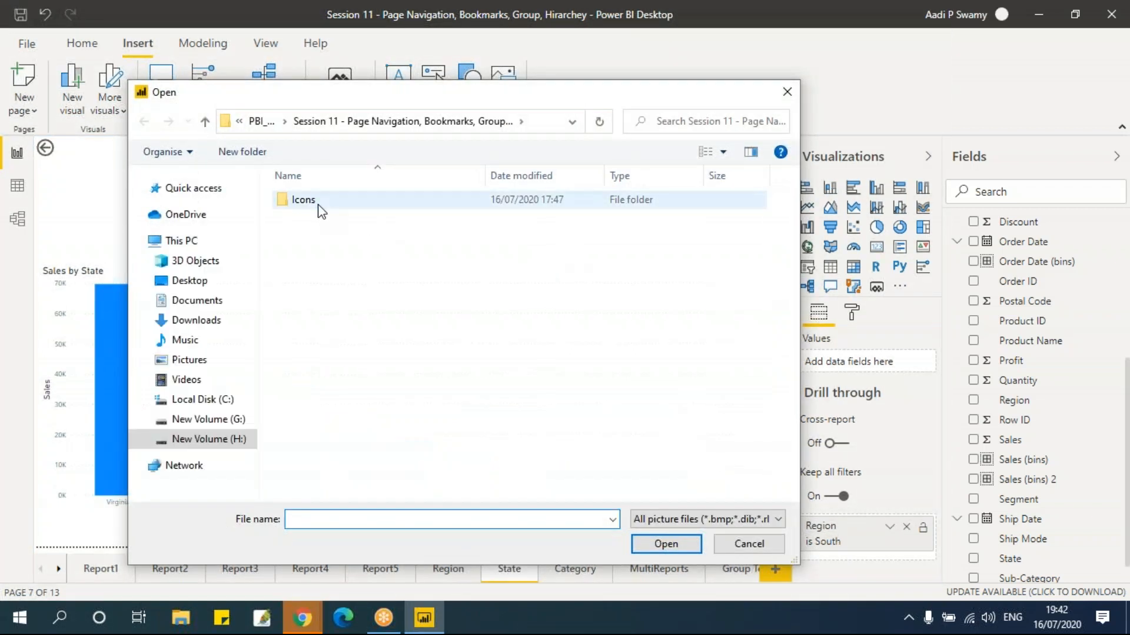
double_click(319, 206)
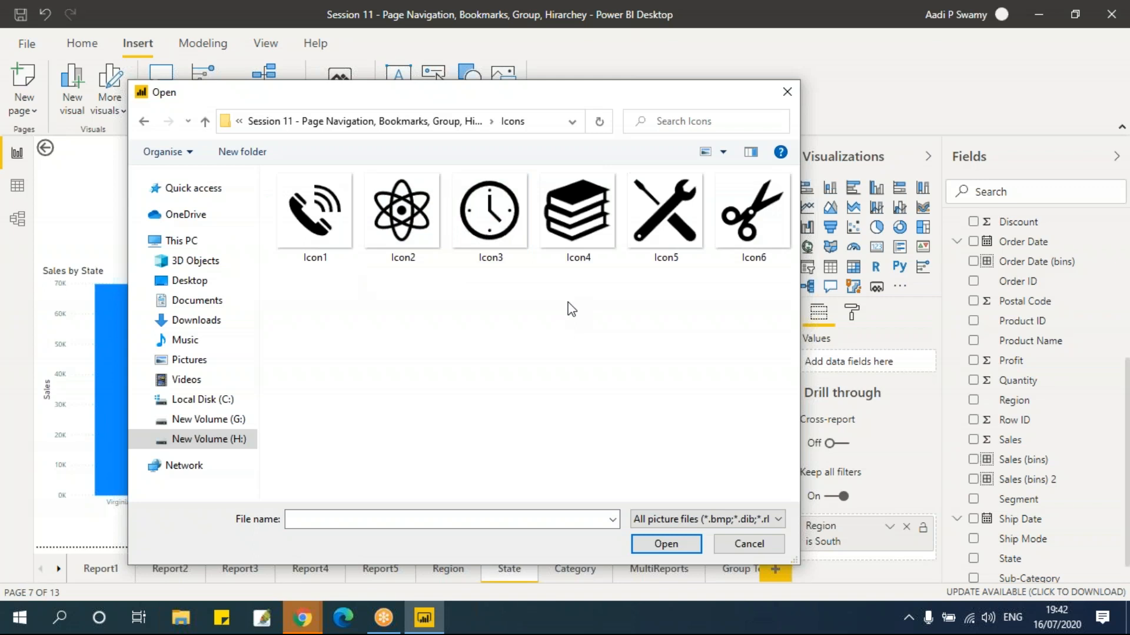
click(324, 239)
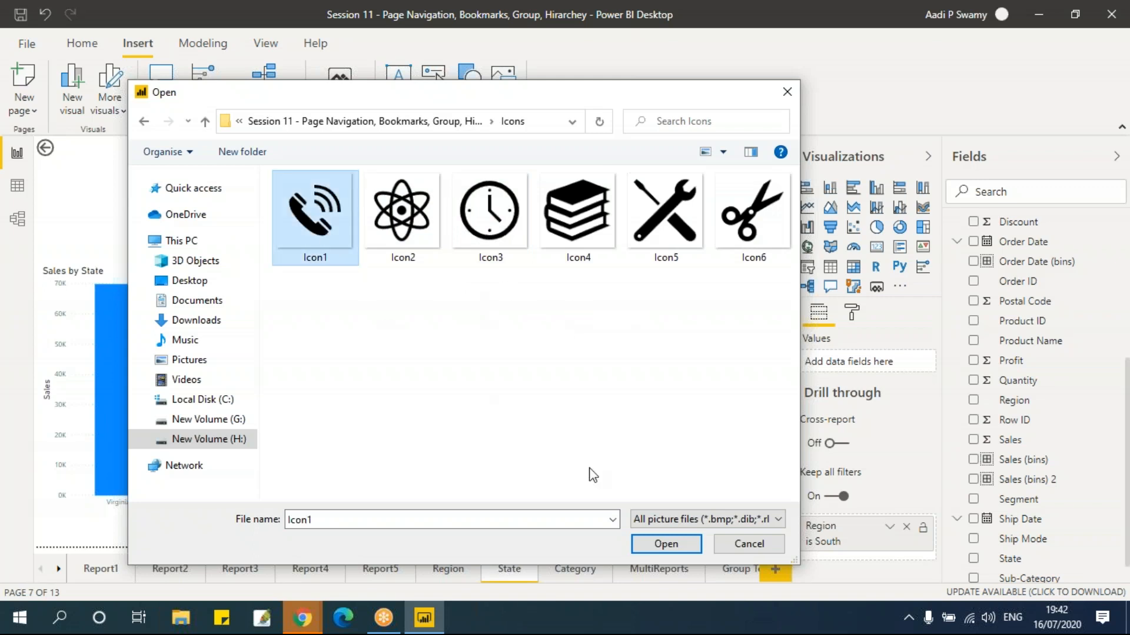
click(665, 542)
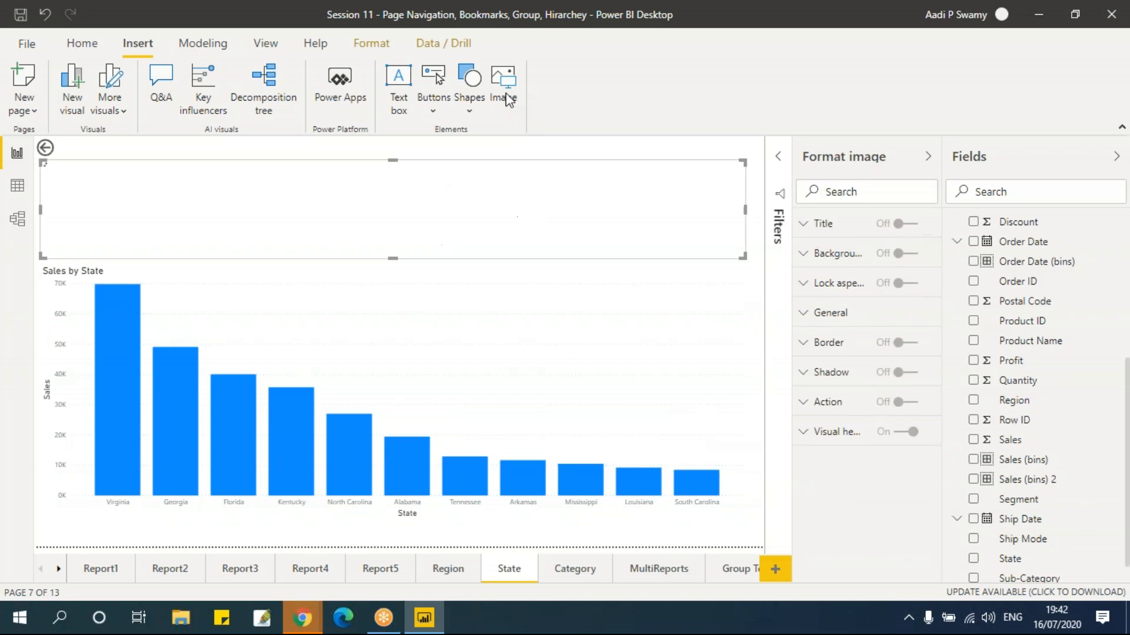
drag(744, 257, 364, 255)
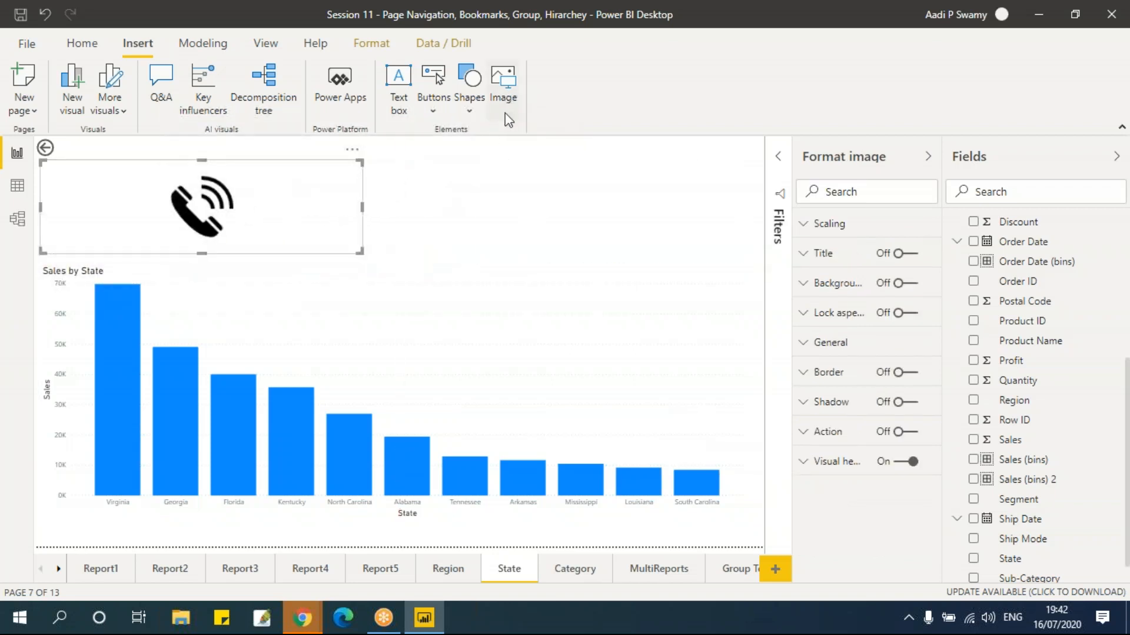
- Insert the image Icon2 and move it down over the Sales by State chart
click(504, 88)
click(402, 215)
click(668, 548)
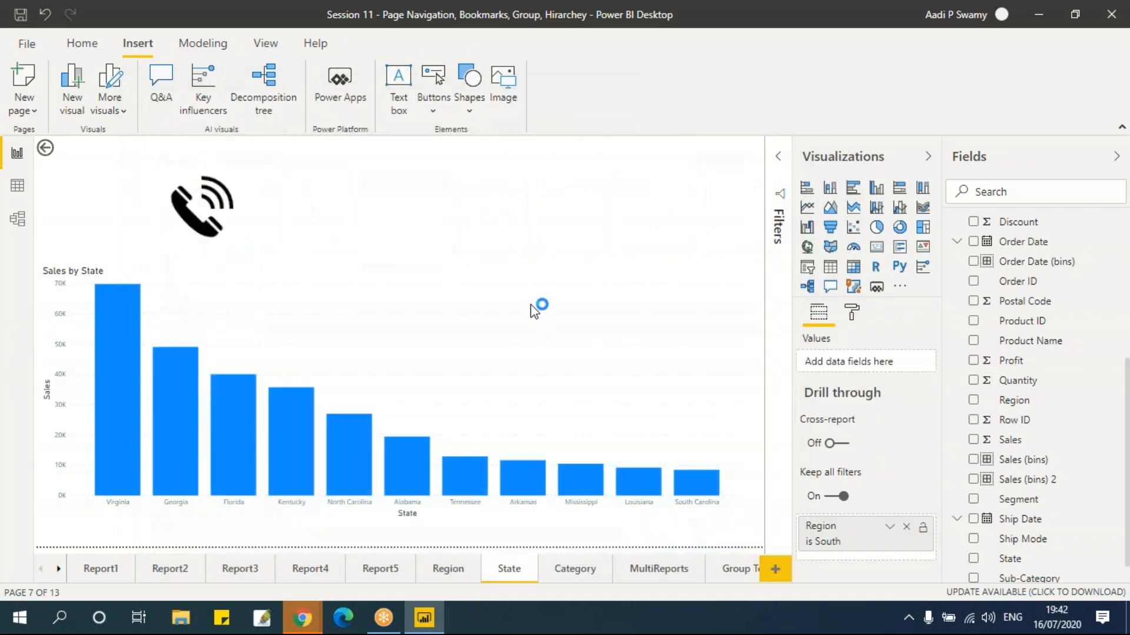
drag(494, 206, 330, 312)
- Insert the image Icon3 and shrink its frame to about 446 by 112, beside the phone image
click(496, 101)
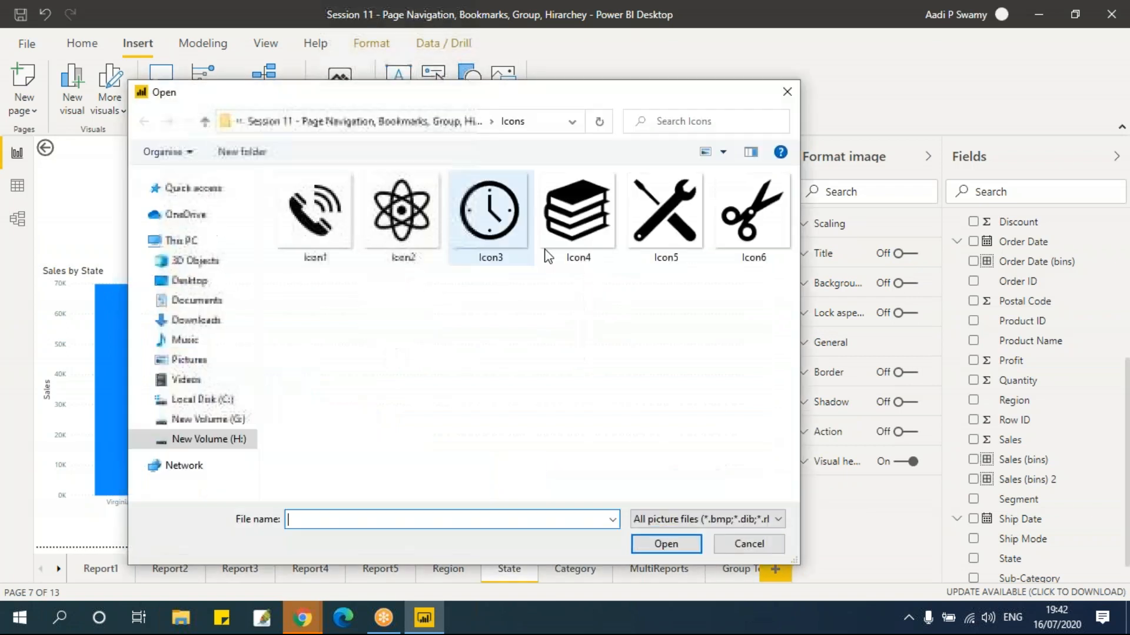
click(492, 223)
click(665, 544)
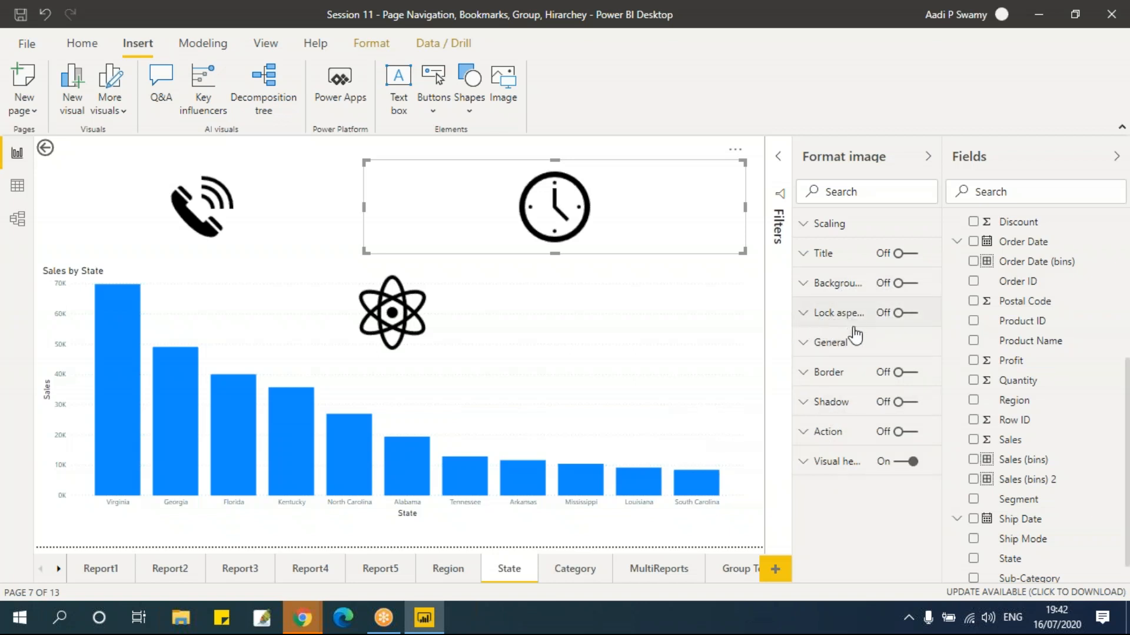
drag(745, 252, 644, 306)
drag(542, 314, 616, 223)
- Shrink the Sales by State chart to about two thirds of the page width and resize it with Lock aspect turned on
click(522, 344)
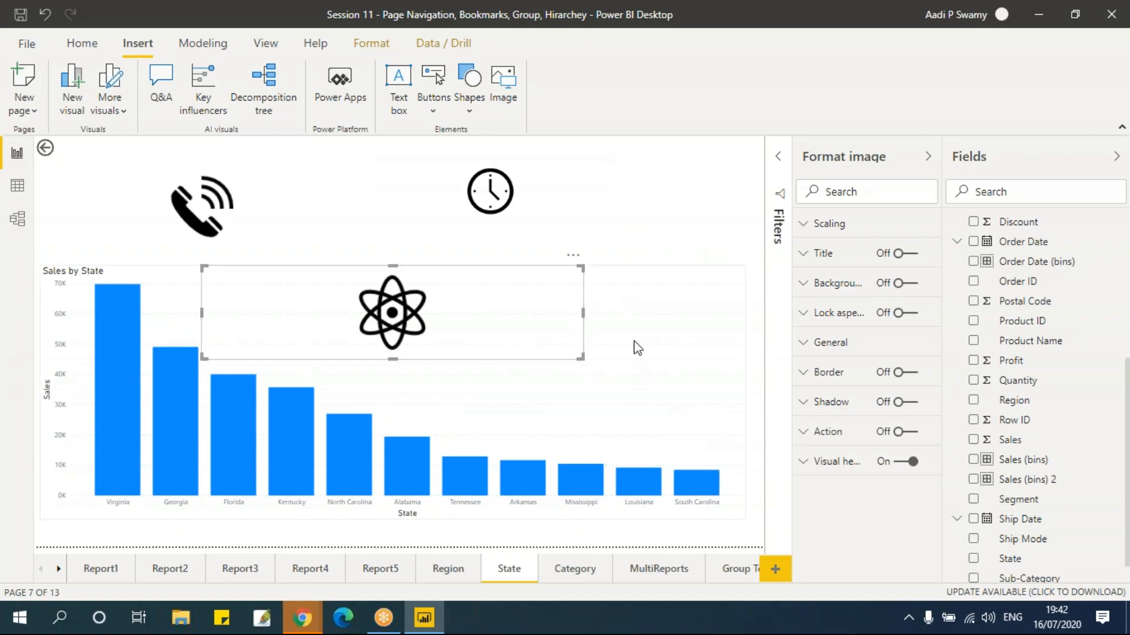
click(746, 521)
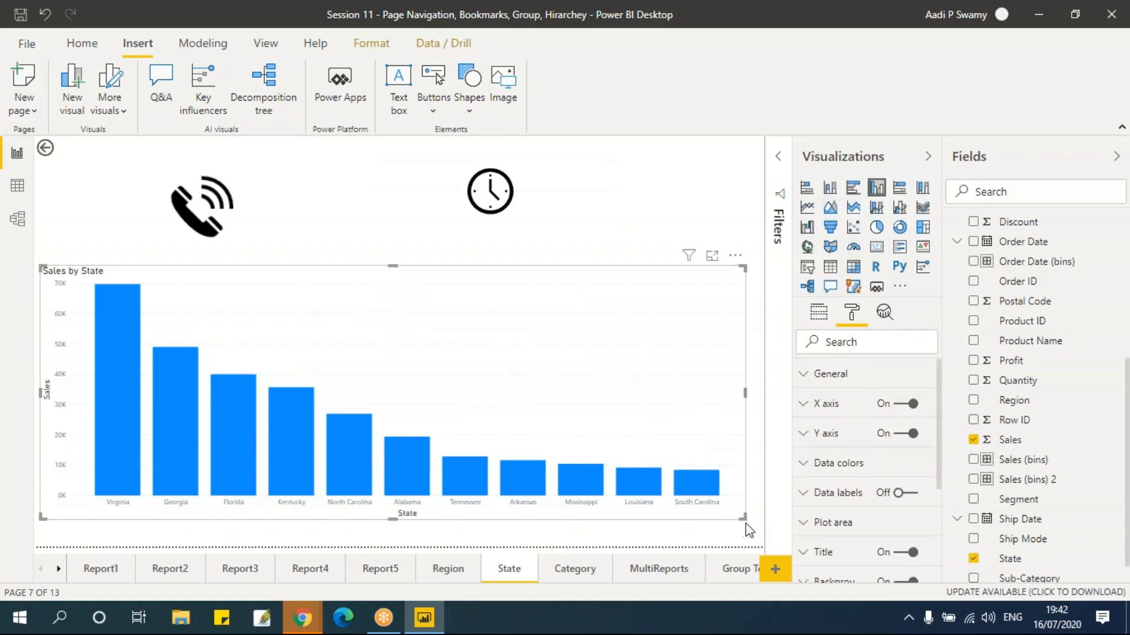
drag(746, 524, 516, 497)
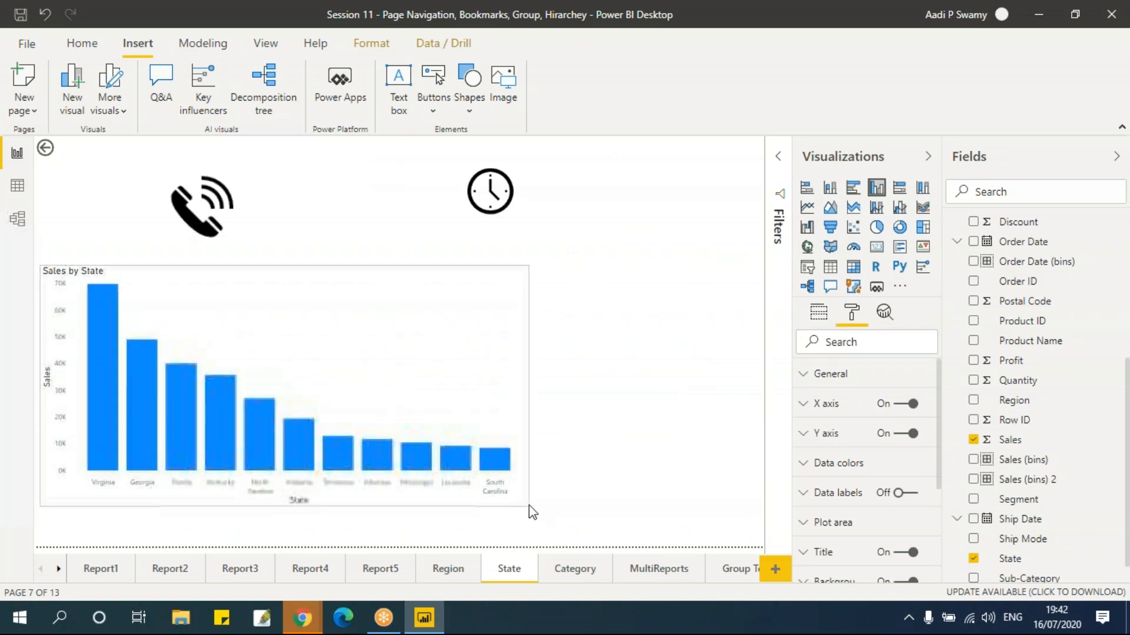
scroll(869, 509, down, 3)
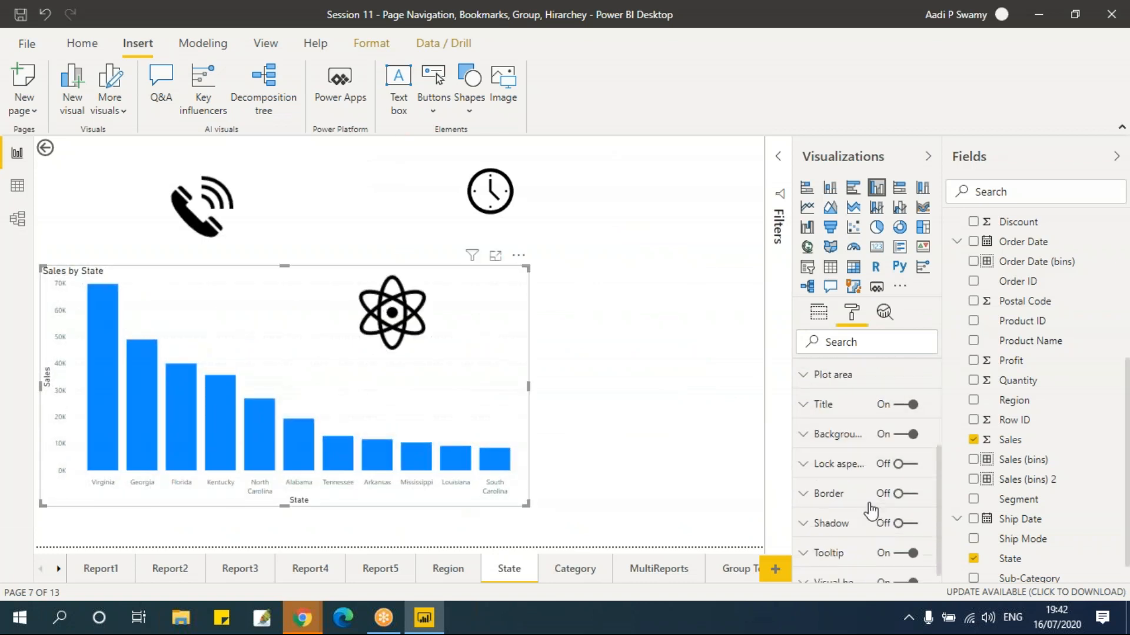
click(909, 452)
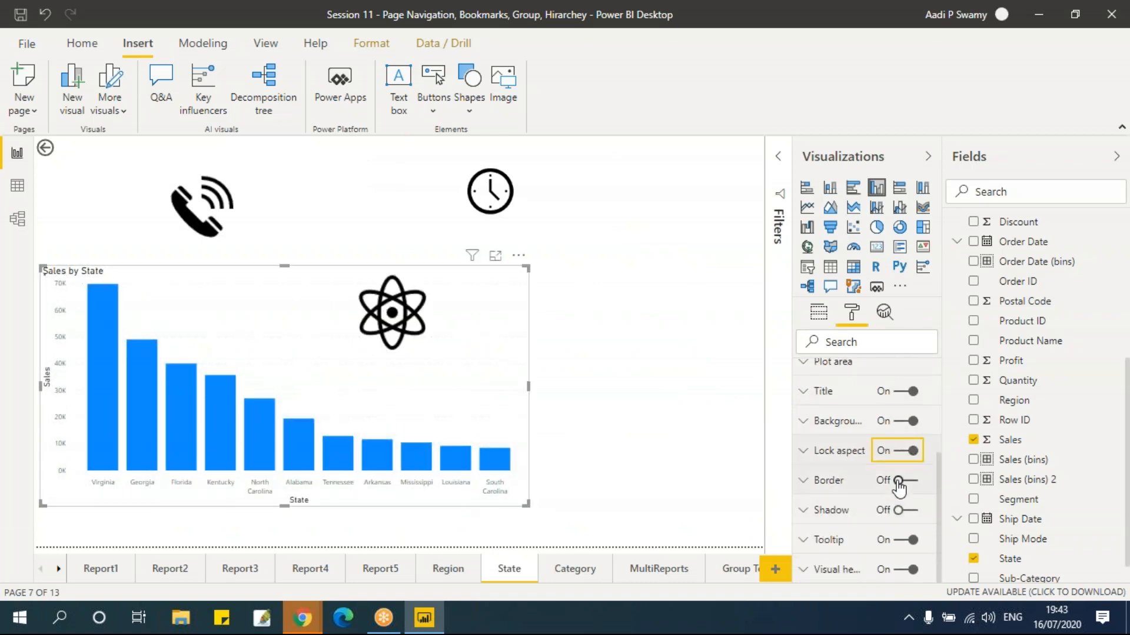
drag(528, 505, 422, 455)
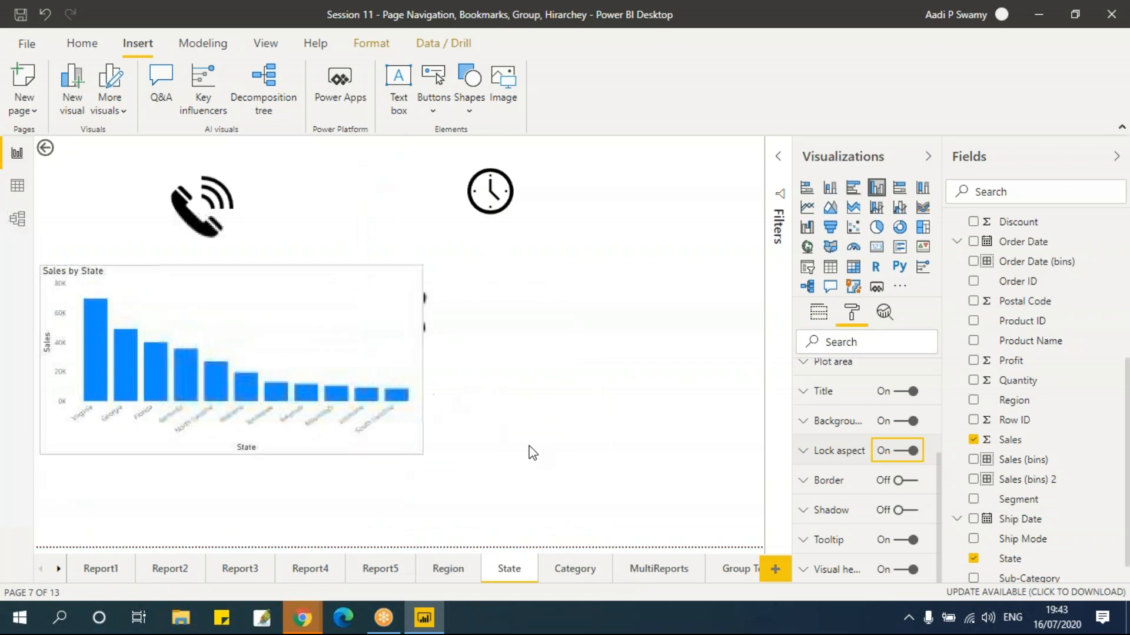
click(609, 359)
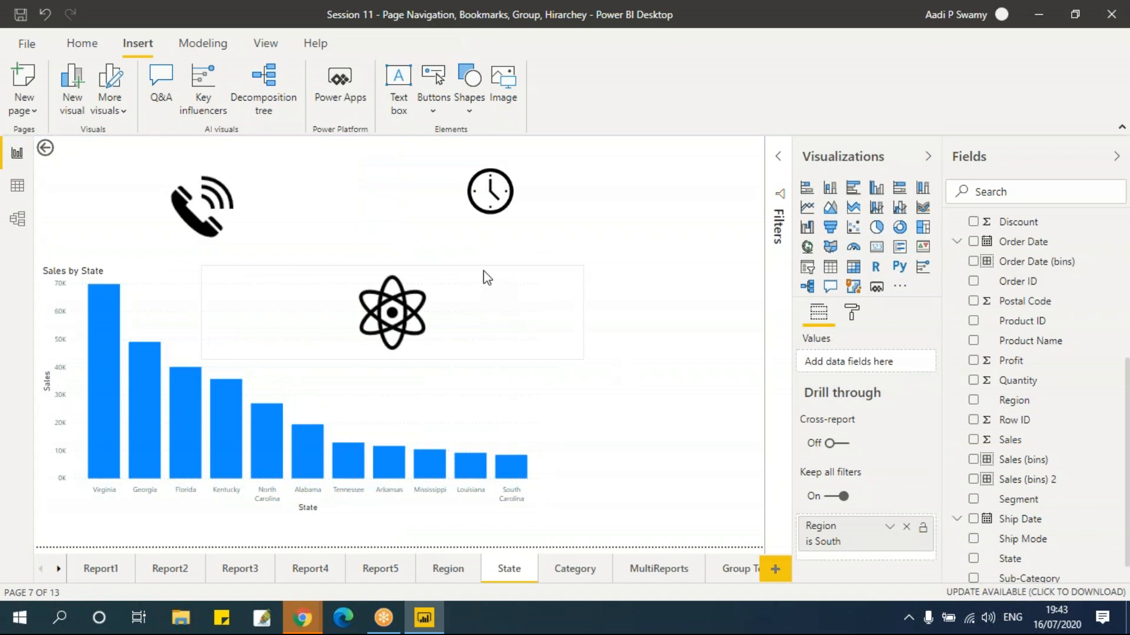
- Move the Sales by State chart down to the page's lower edge and place the atom image above it, beneath the clock
click(580, 310)
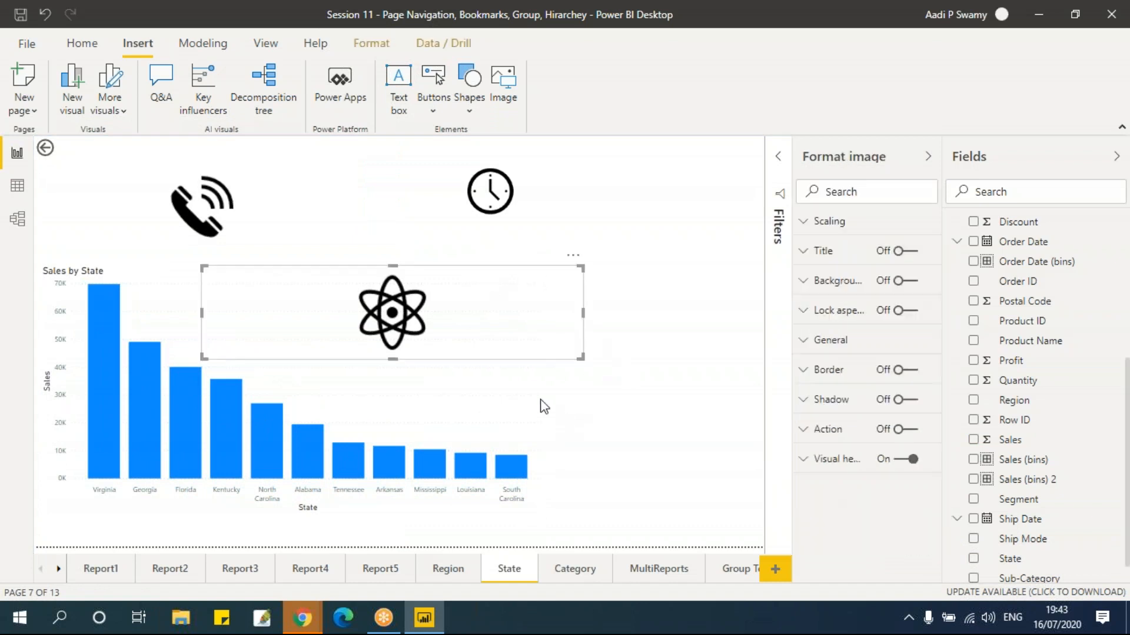
click(198, 266)
drag(169, 272, 168, 298)
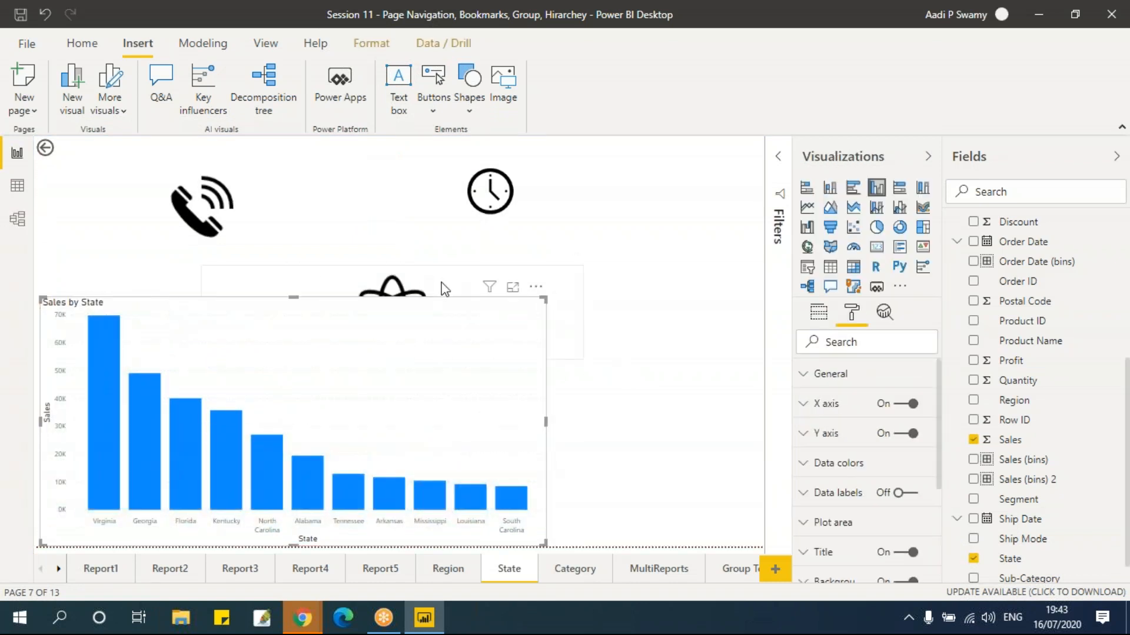
click(444, 288)
drag(461, 285, 582, 246)
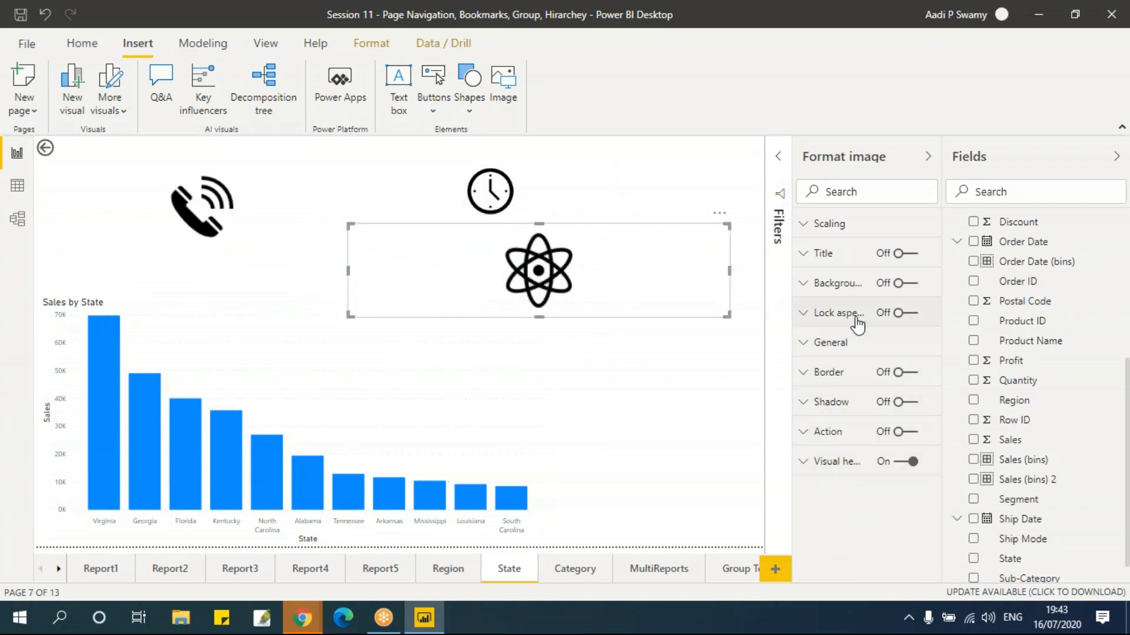
- Set the phone image's width and height to 100 and move it next to the clock image
click(245, 192)
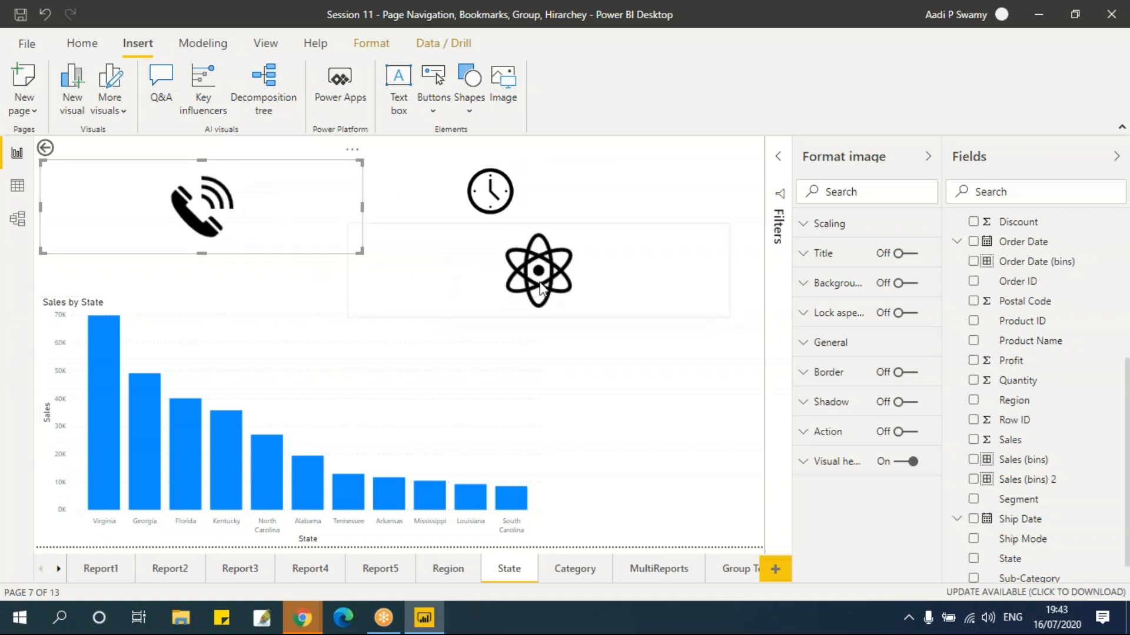
click(852, 350)
scroll(875, 452, down, 1)
scroll(875, 452, down, 1)
click(834, 328)
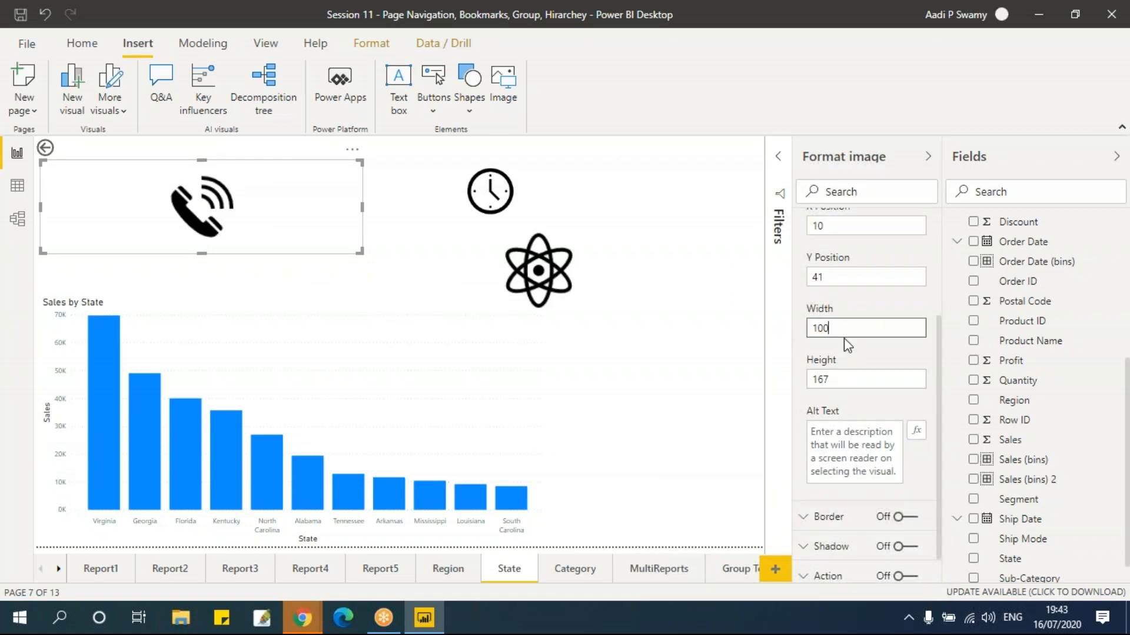
key(Tab)
text(100)
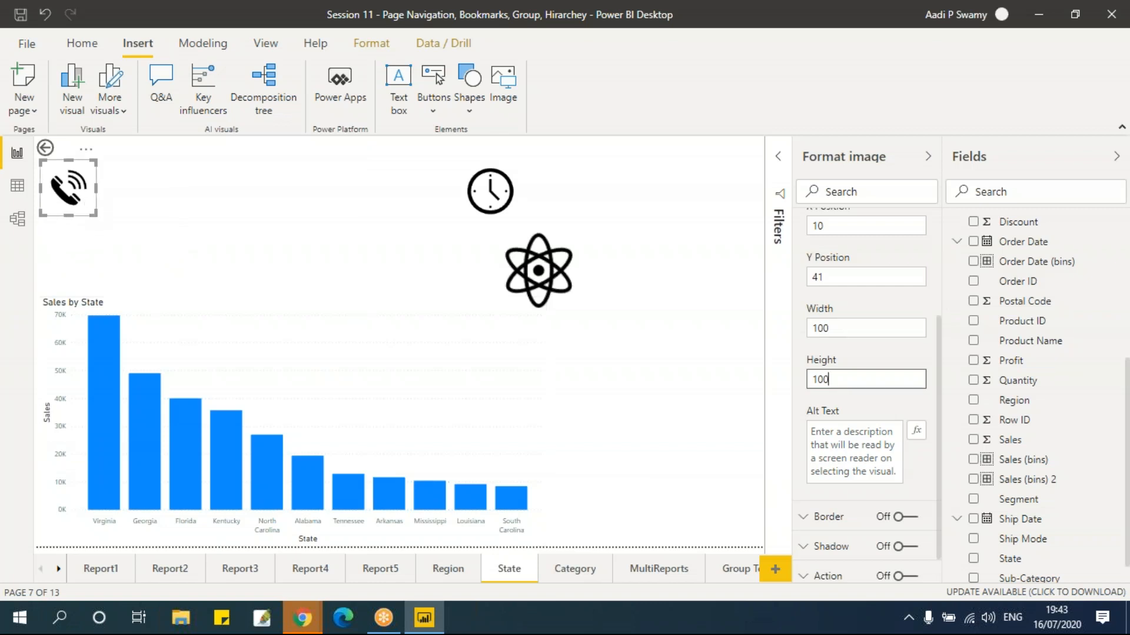
drag(93, 207, 327, 207)
- Set the clock image's width and height to 100
click(523, 202)
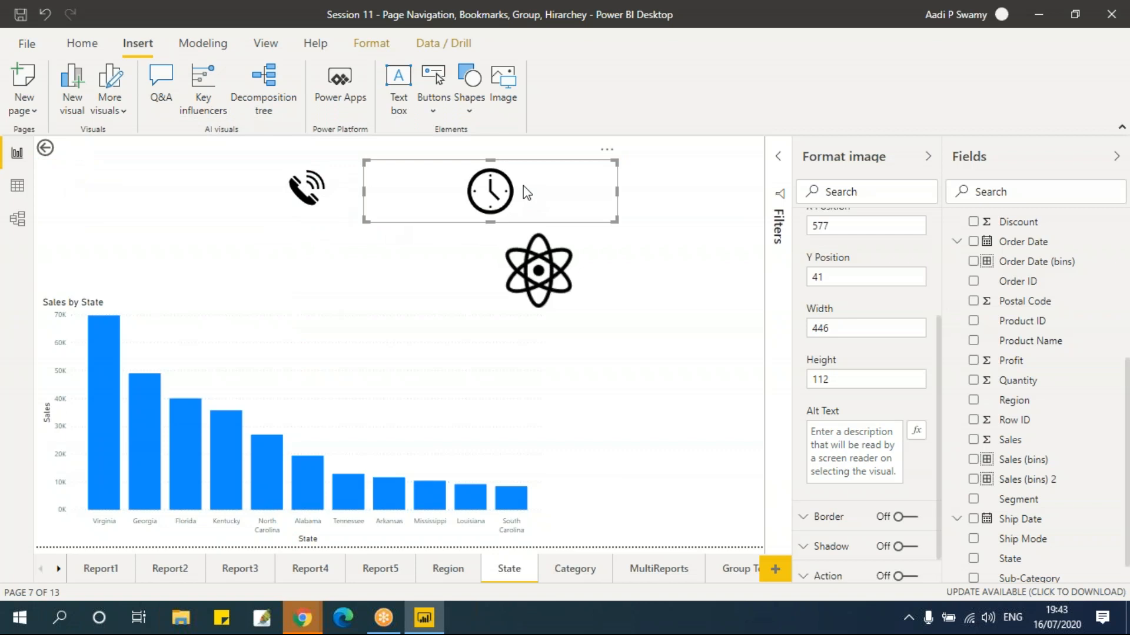
click(849, 327)
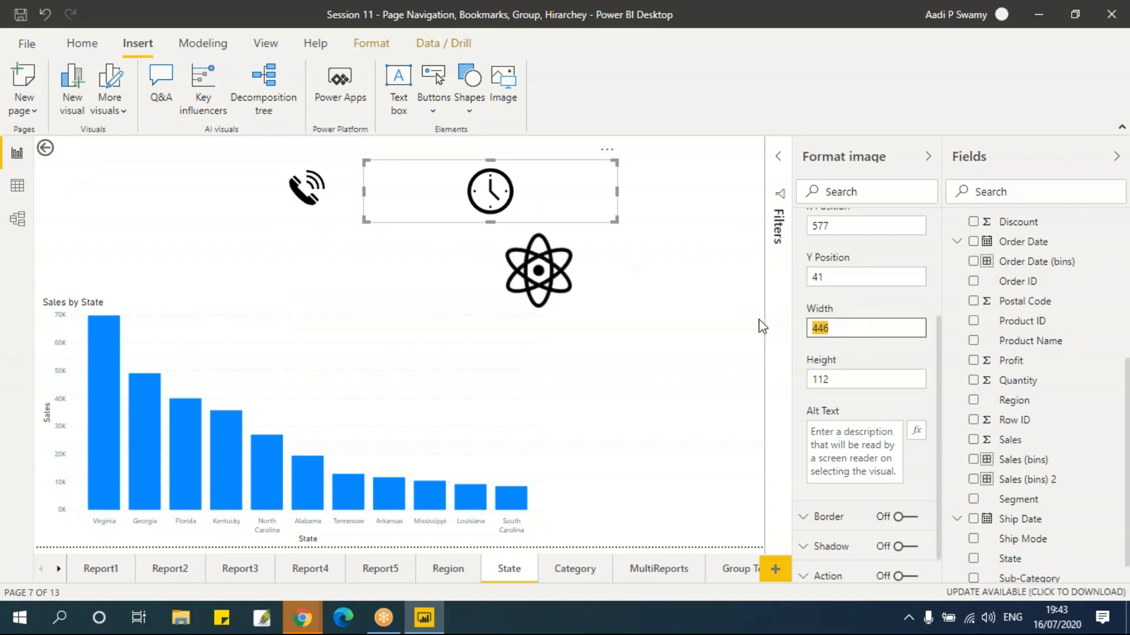
key(Tab)
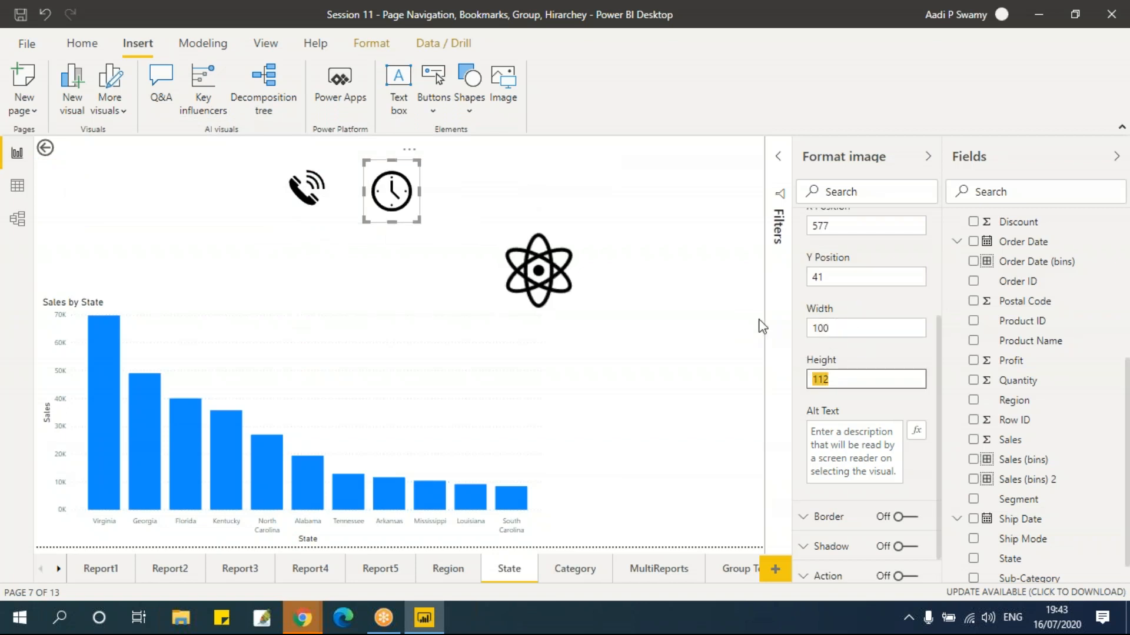
key(Return)
- Set the atom image's width and height to 100
click(587, 272)
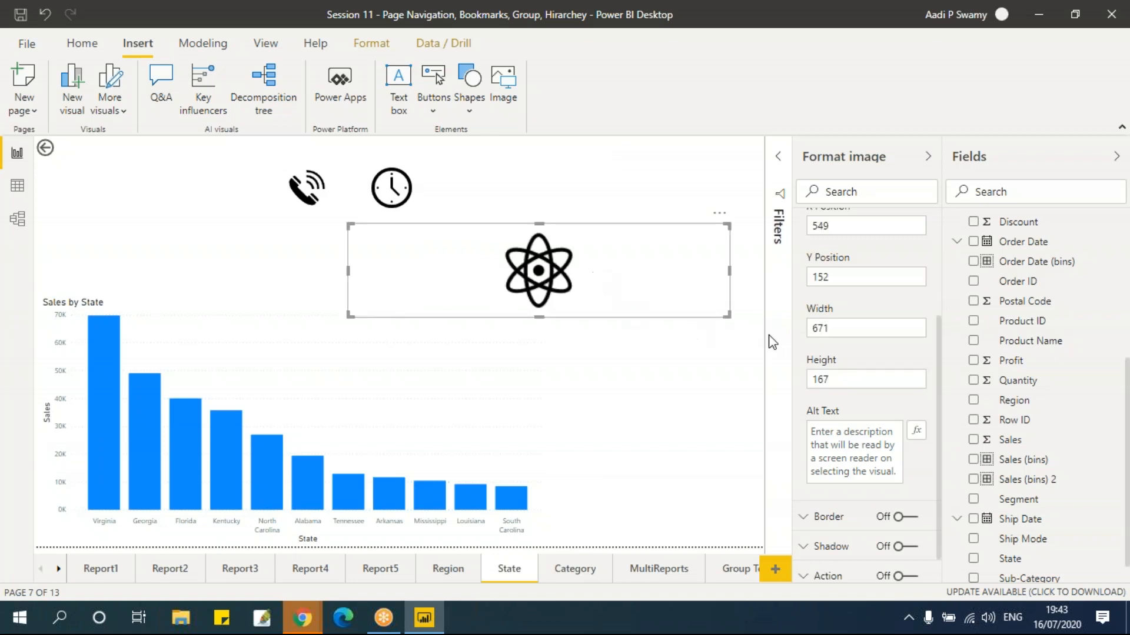
click(849, 328)
text(100)
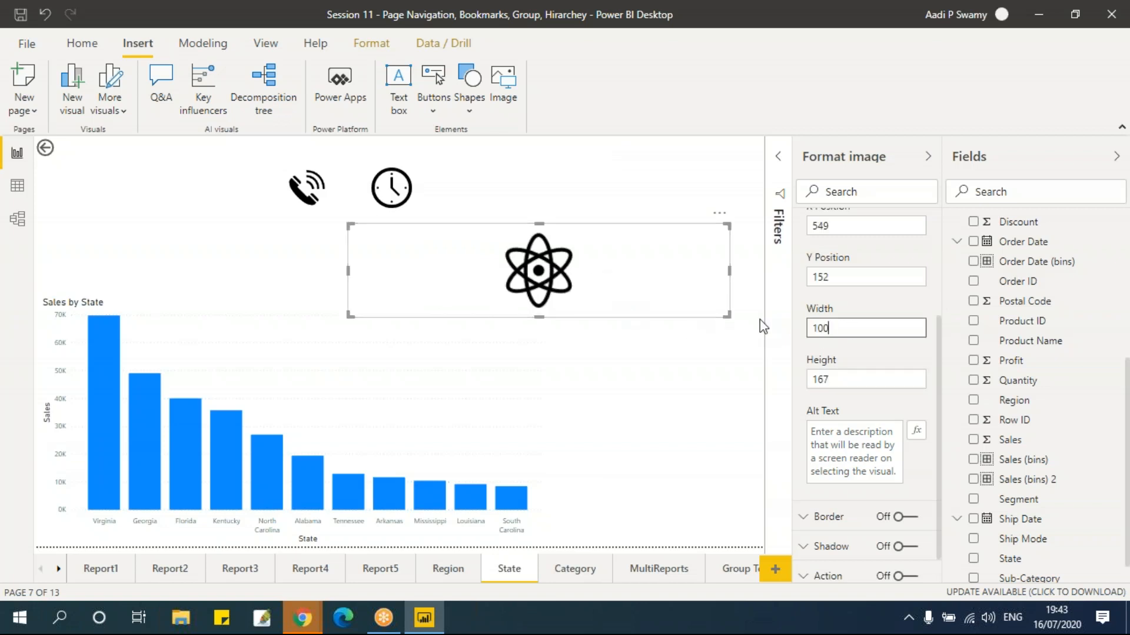
key(Return)
click(836, 378)
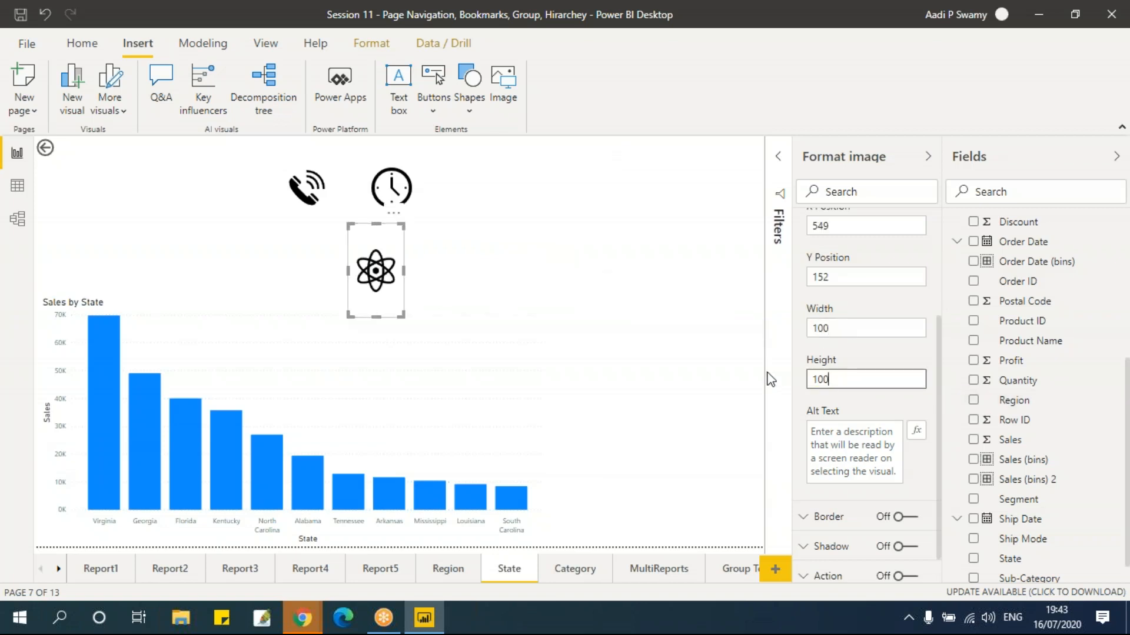
text(100)
key(Return)
- Line up the phone, clock and atom images side by side in the State page's upper-right corner, with the atom outermost
drag(366, 238, 693, 184)
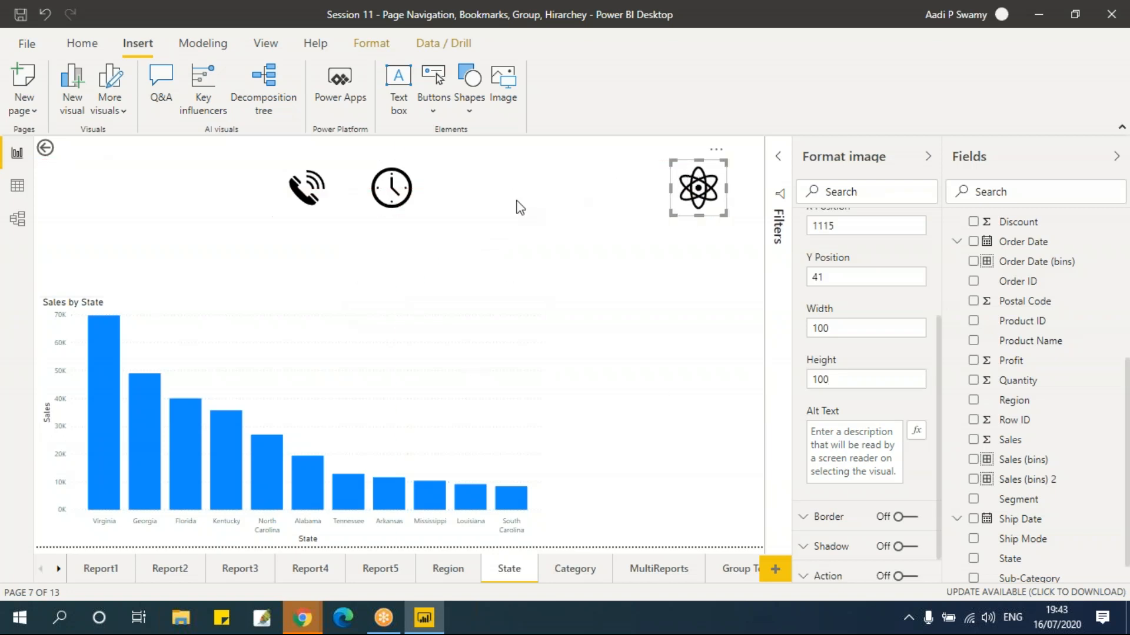
click(405, 187)
drag(619, 183, 664, 179)
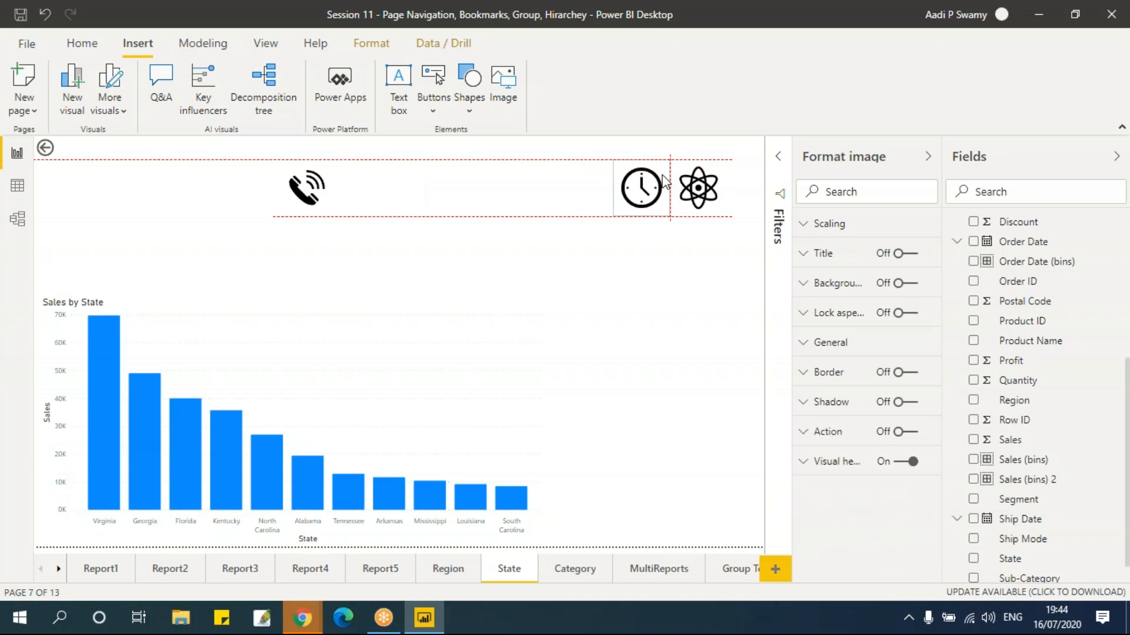
drag(600, 200, 600, 200)
click(330, 188)
drag(329, 188, 607, 183)
drag(608, 183, 609, 184)
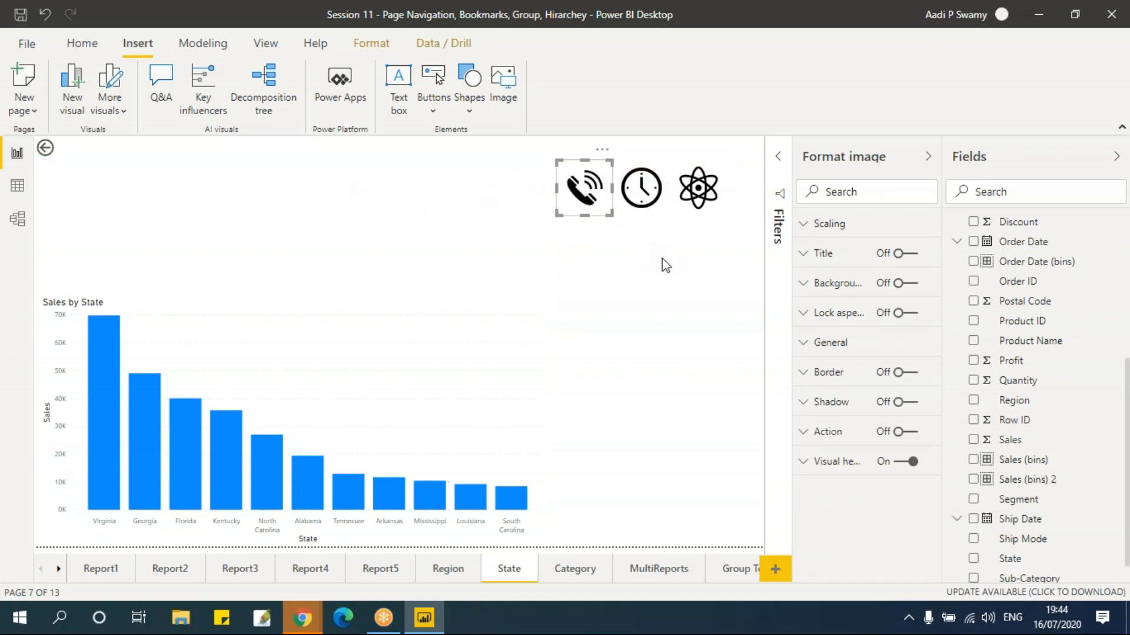
click(659, 326)
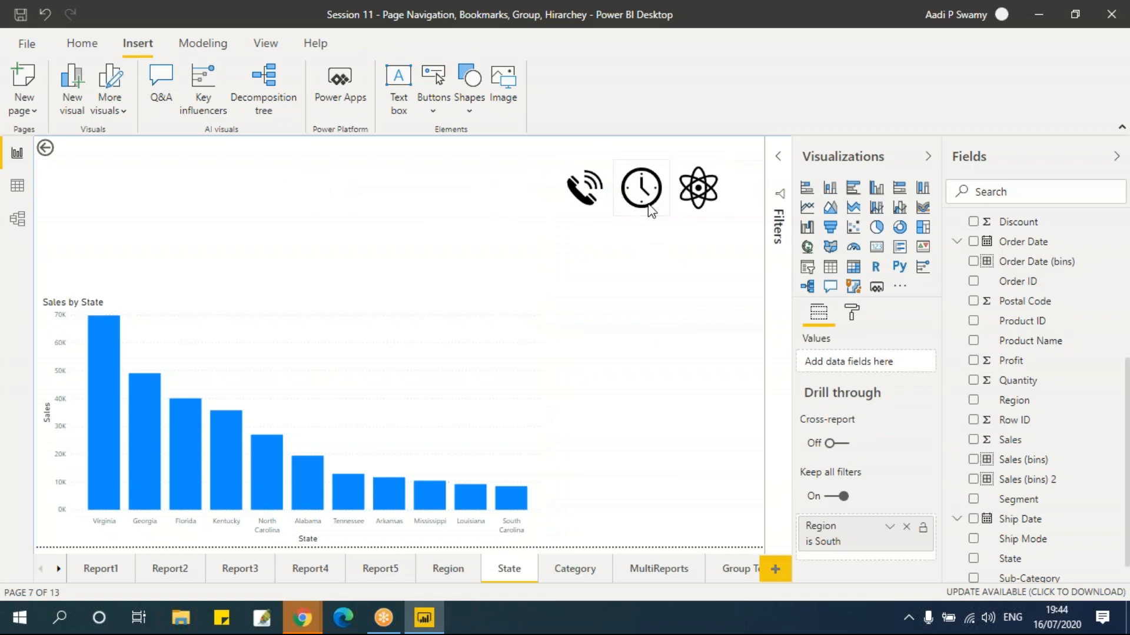
- Turn on the atom image's Action with type Page navigation and the Region page as destination
click(695, 210)
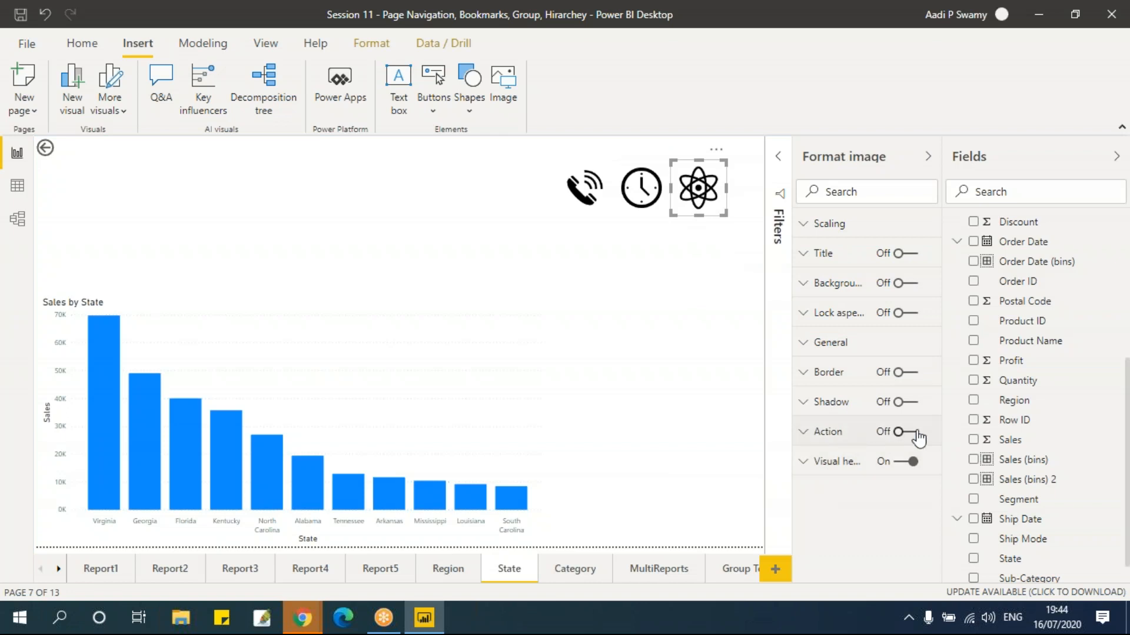
click(853, 438)
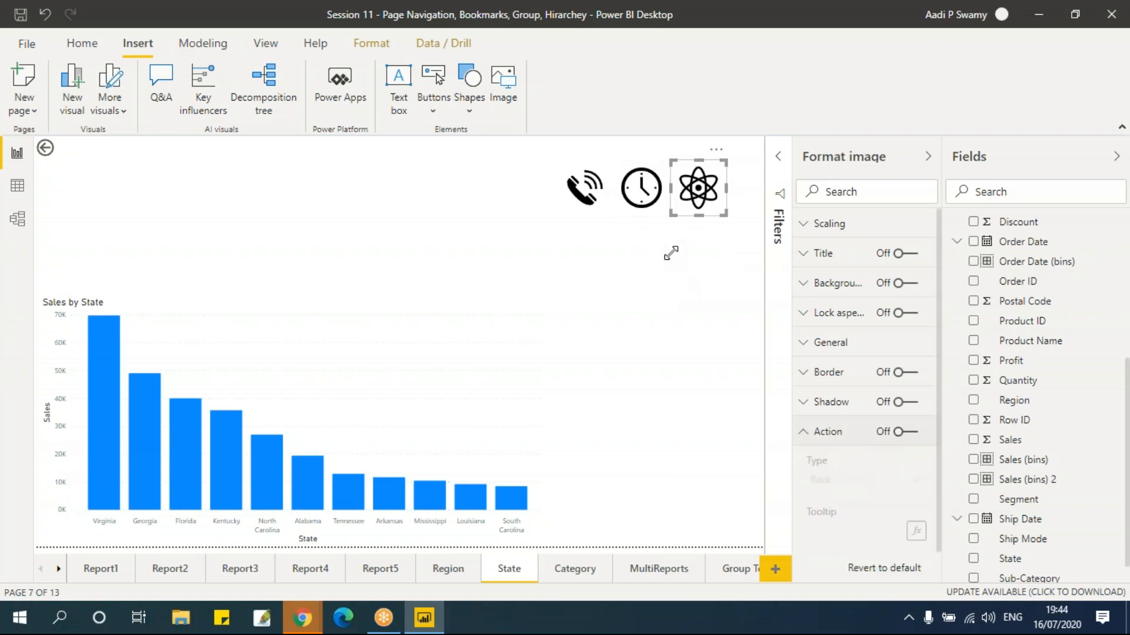
click(907, 433)
click(850, 481)
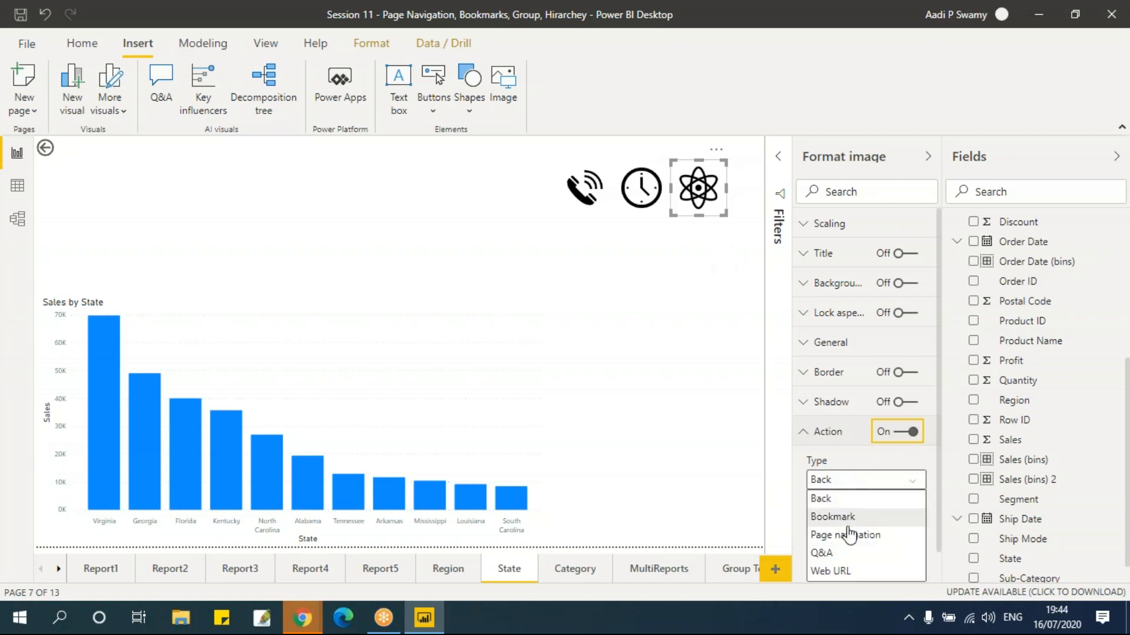
click(850, 535)
scroll(879, 491, down, 2)
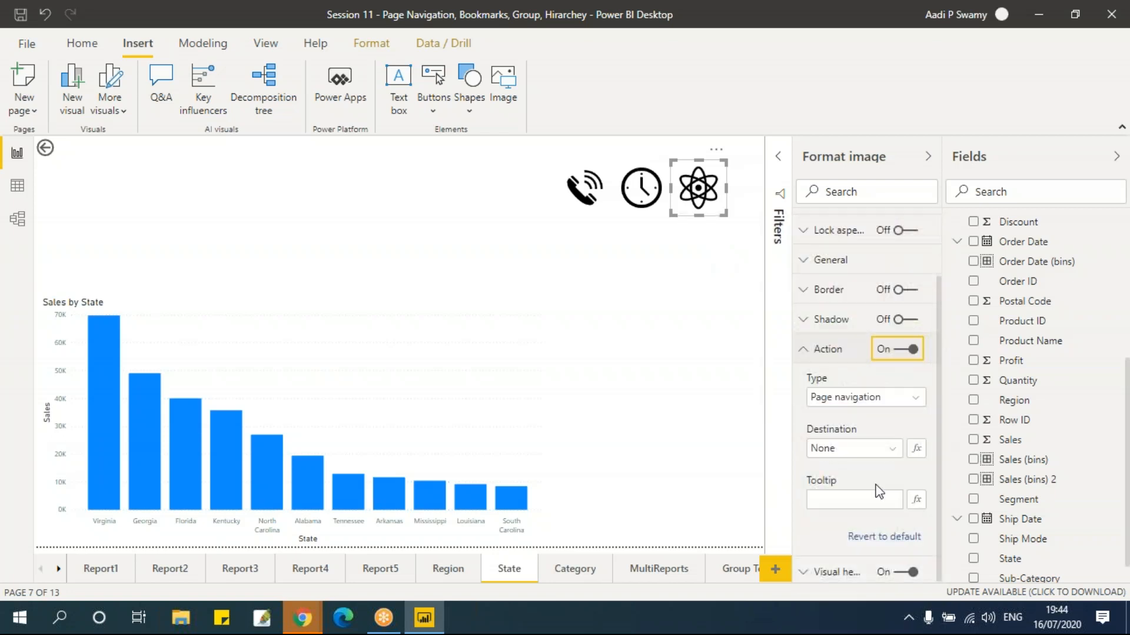
click(854, 459)
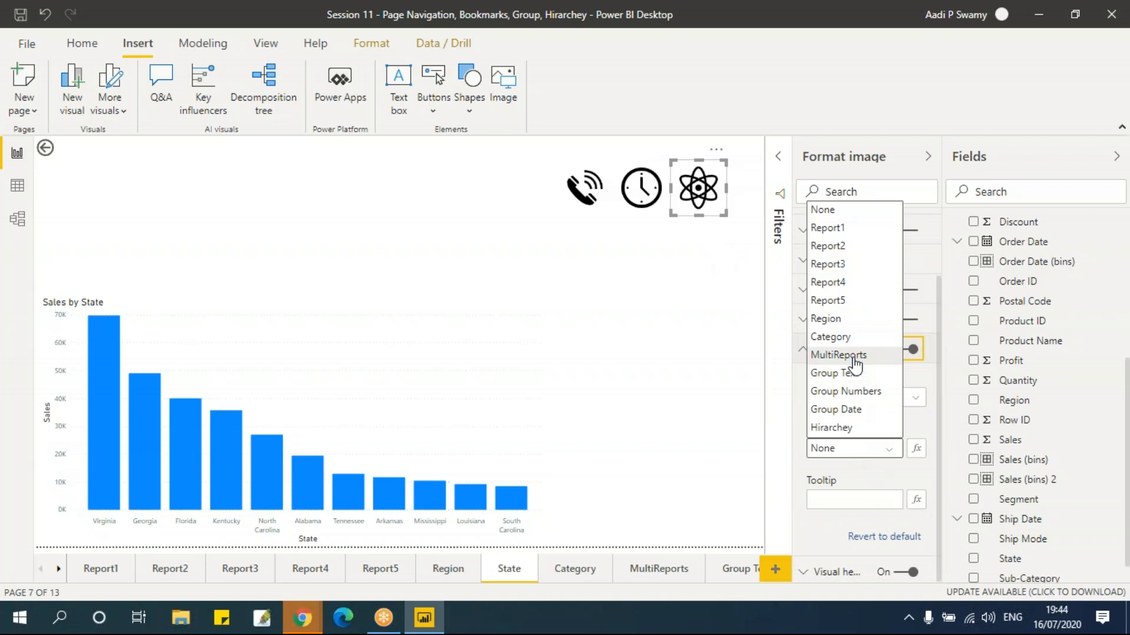
click(825, 319)
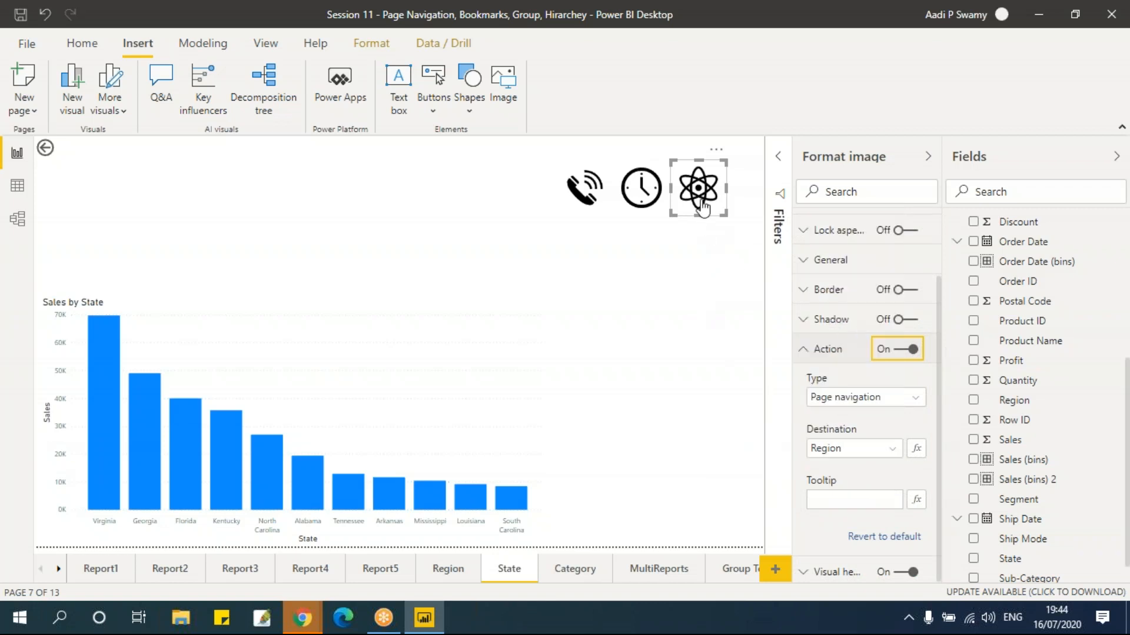
click(709, 241)
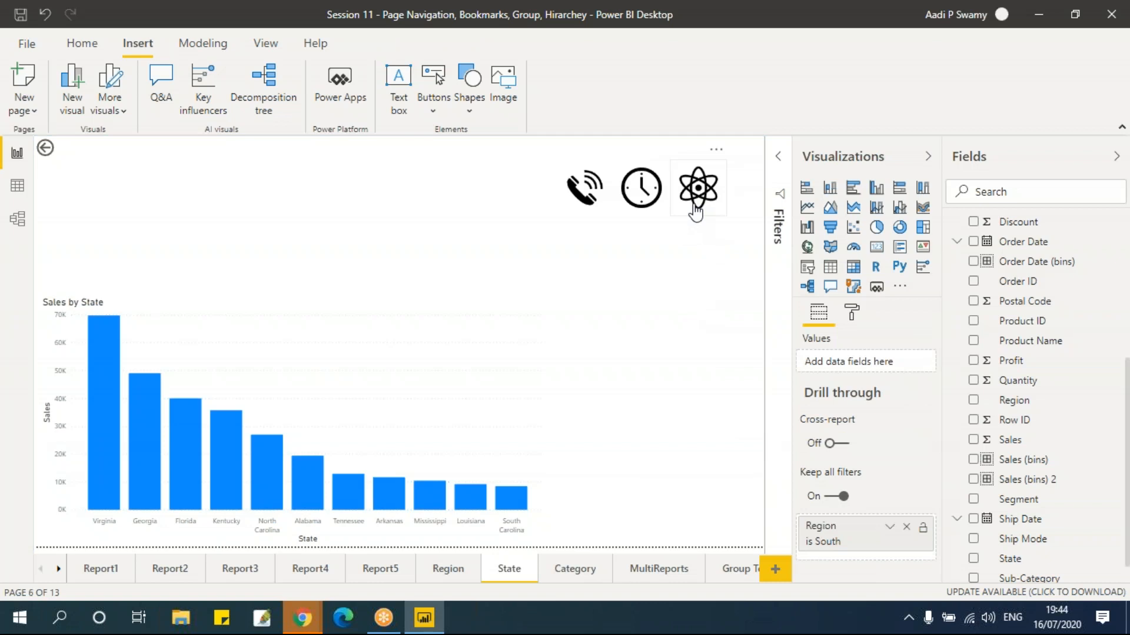
- Test the atom image's link to the Region page twice, returning to the State page each time
ctrl+click(696, 203)
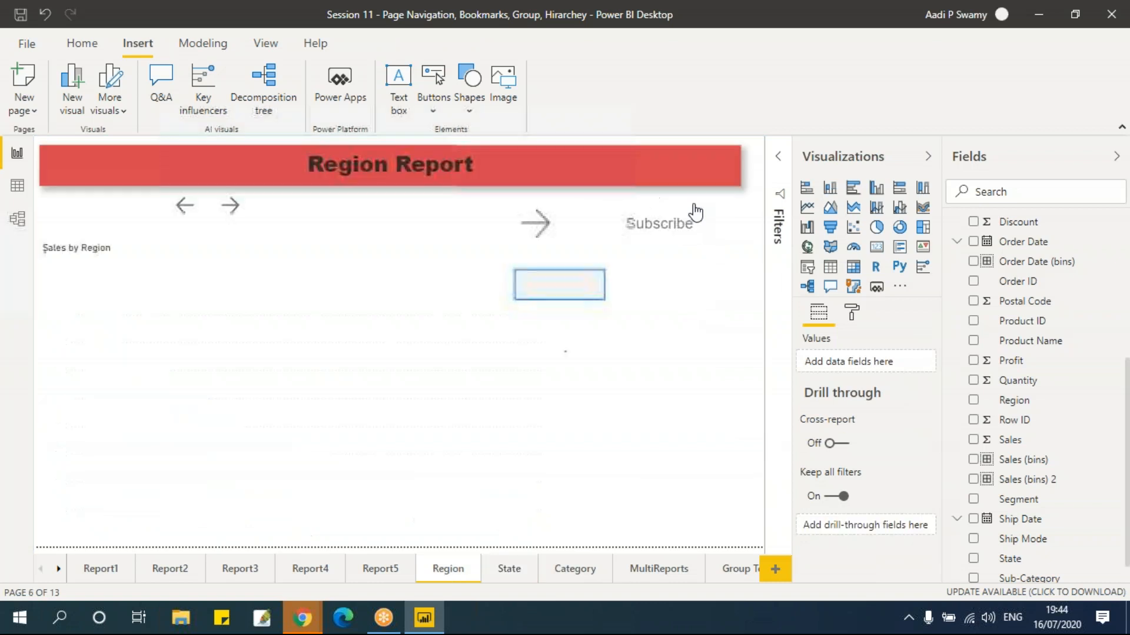
click(501, 573)
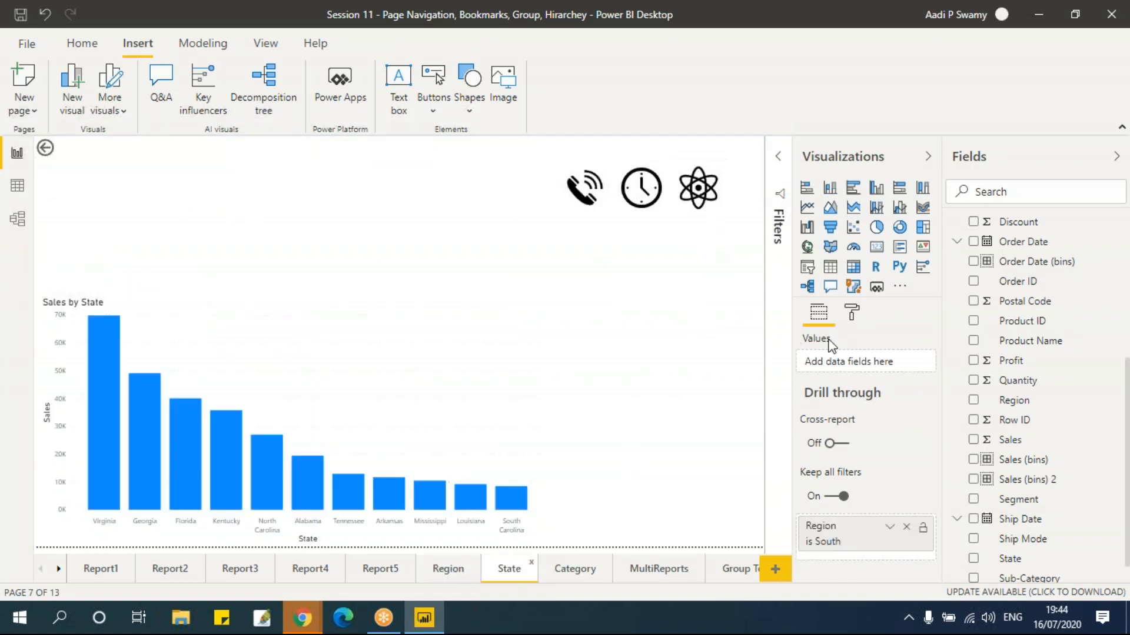
ctrl+click(727, 207)
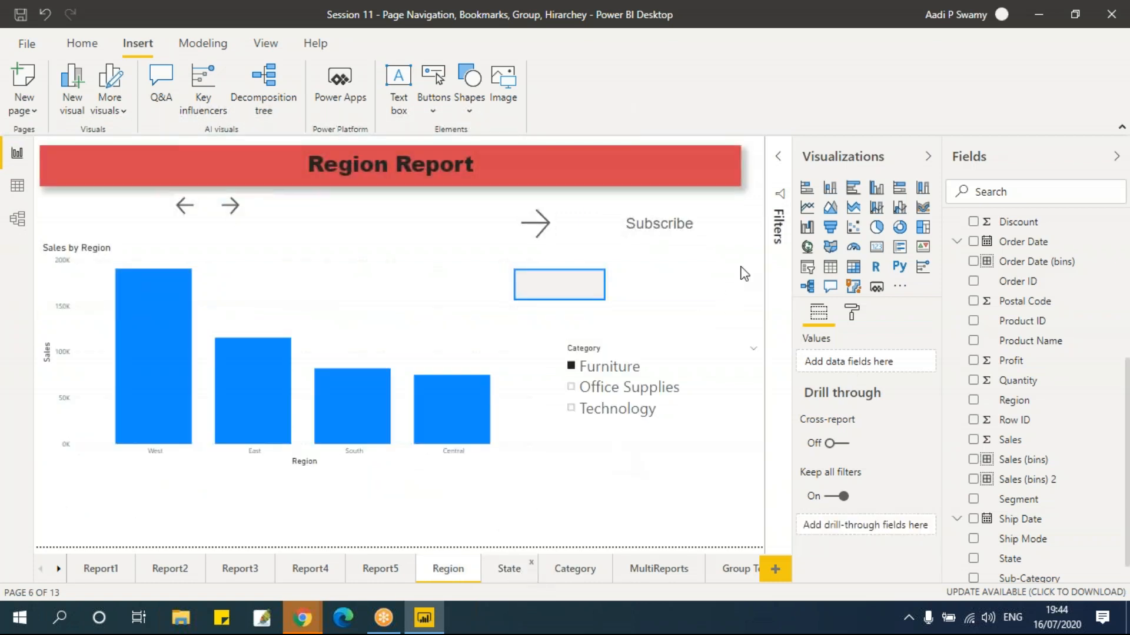
click(508, 568)
- Check the atom image's Border formatting options
click(698, 187)
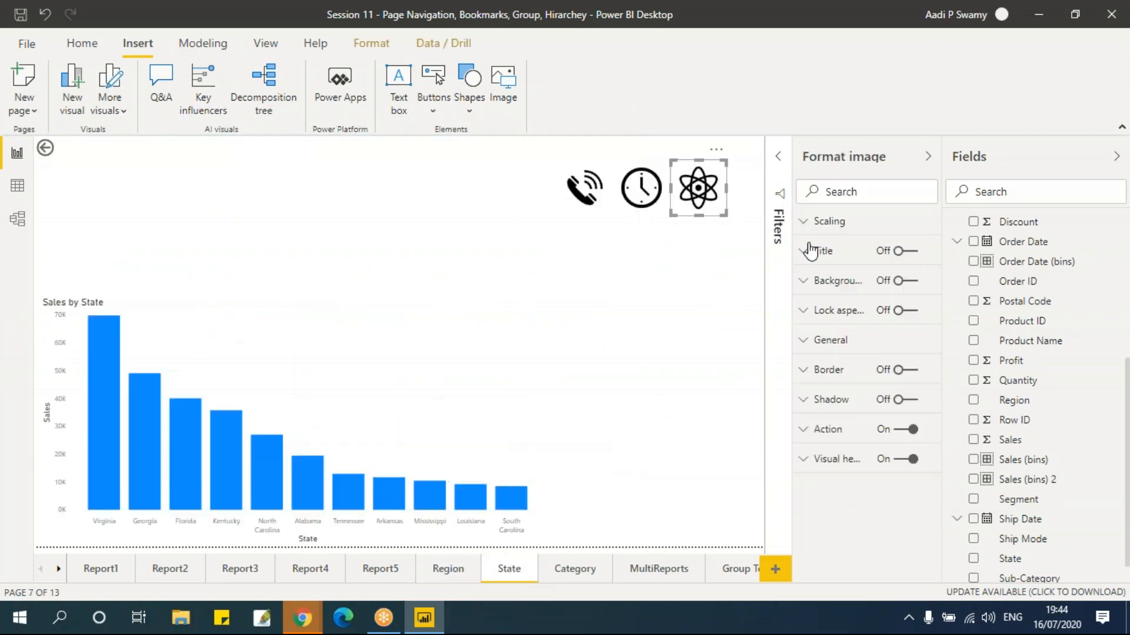
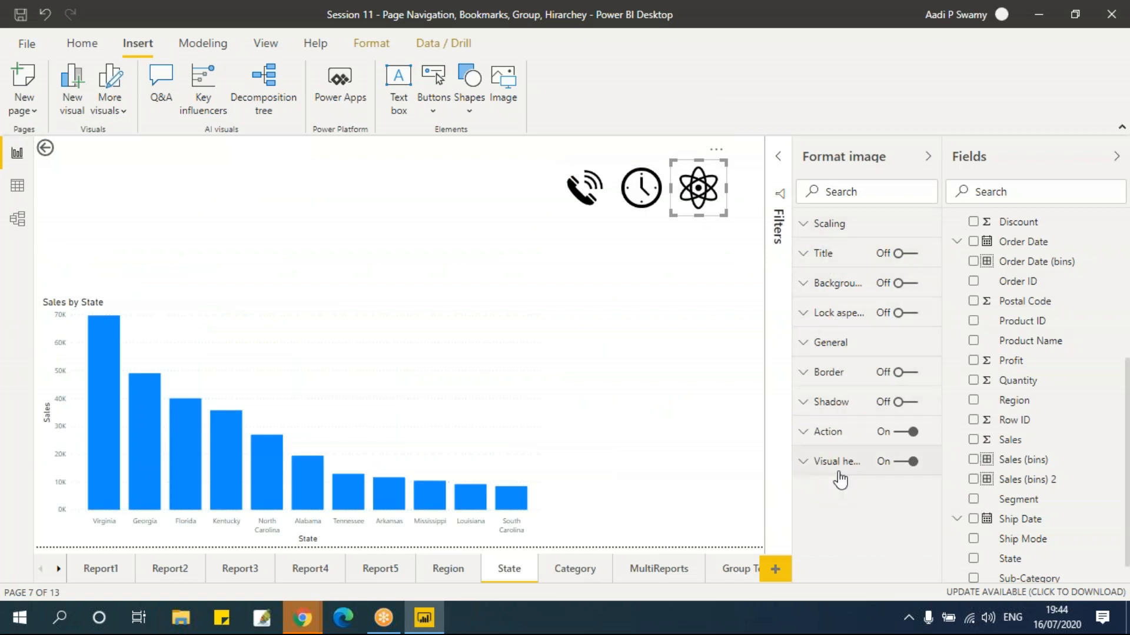
click(822, 372)
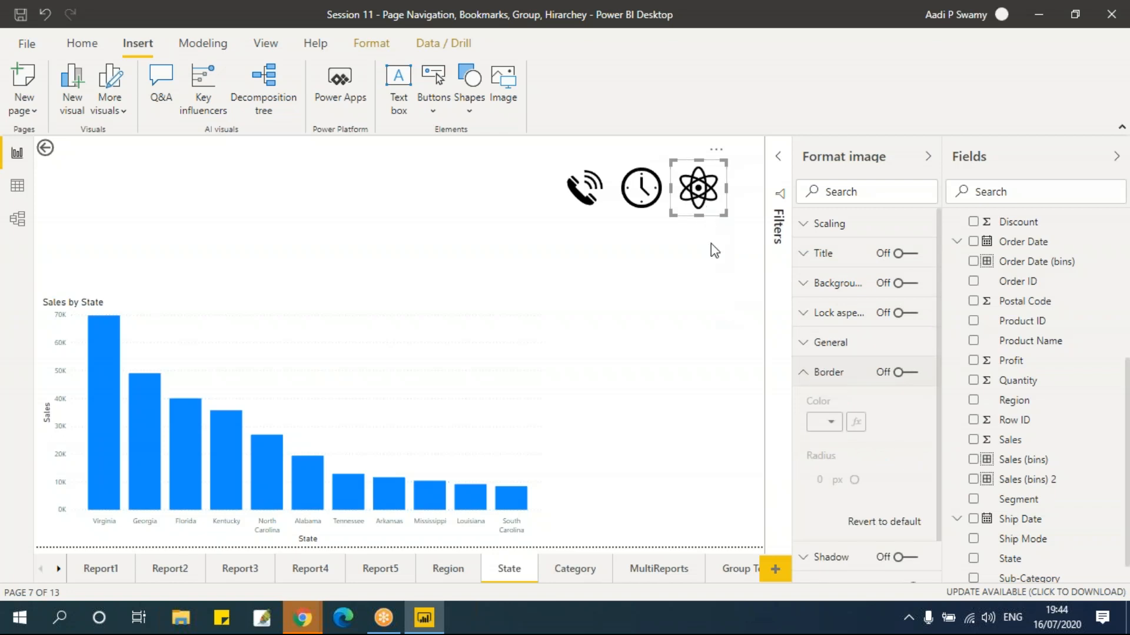
click(729, 293)
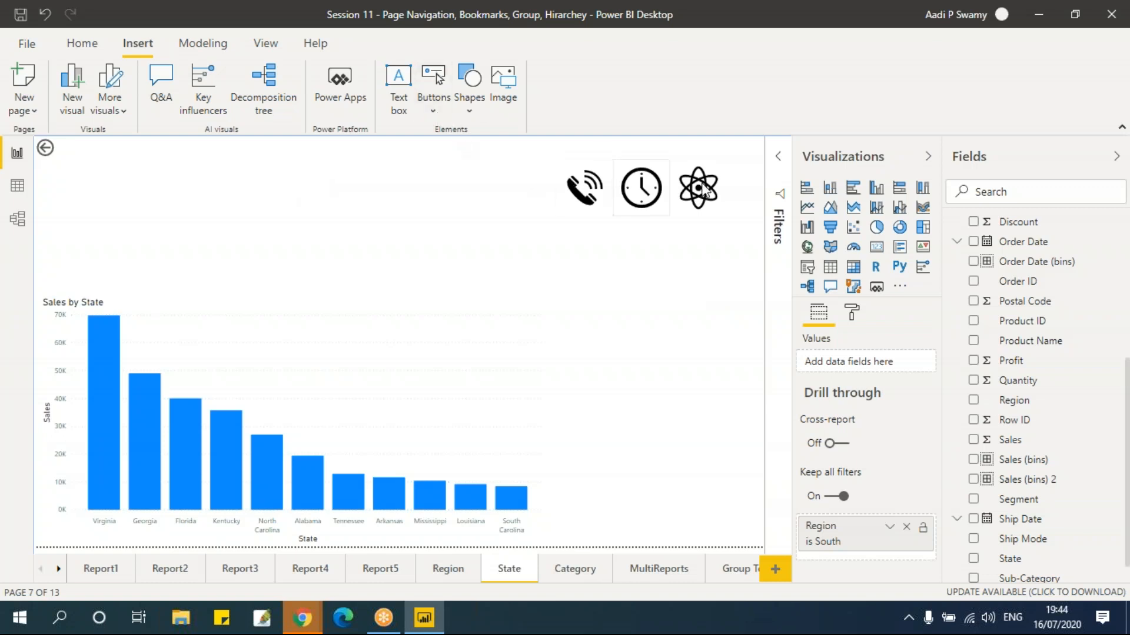
- Insert a blank button above the right end of the Sales by State chart, about 100 wide and 74 high
click(433, 105)
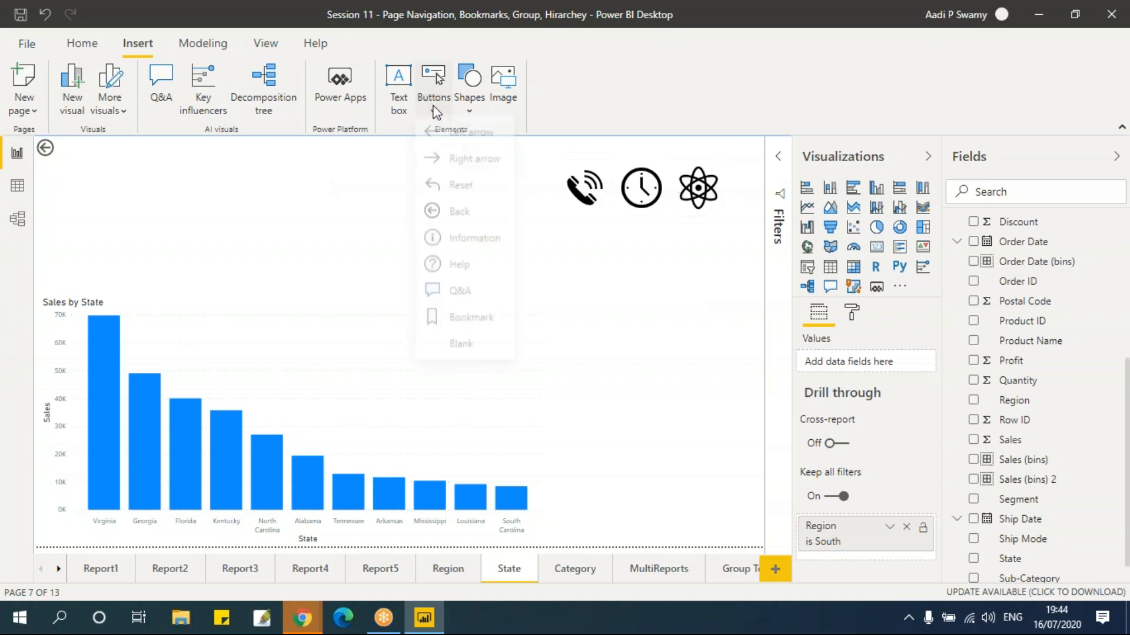
click(462, 348)
drag(80, 156, 544, 284)
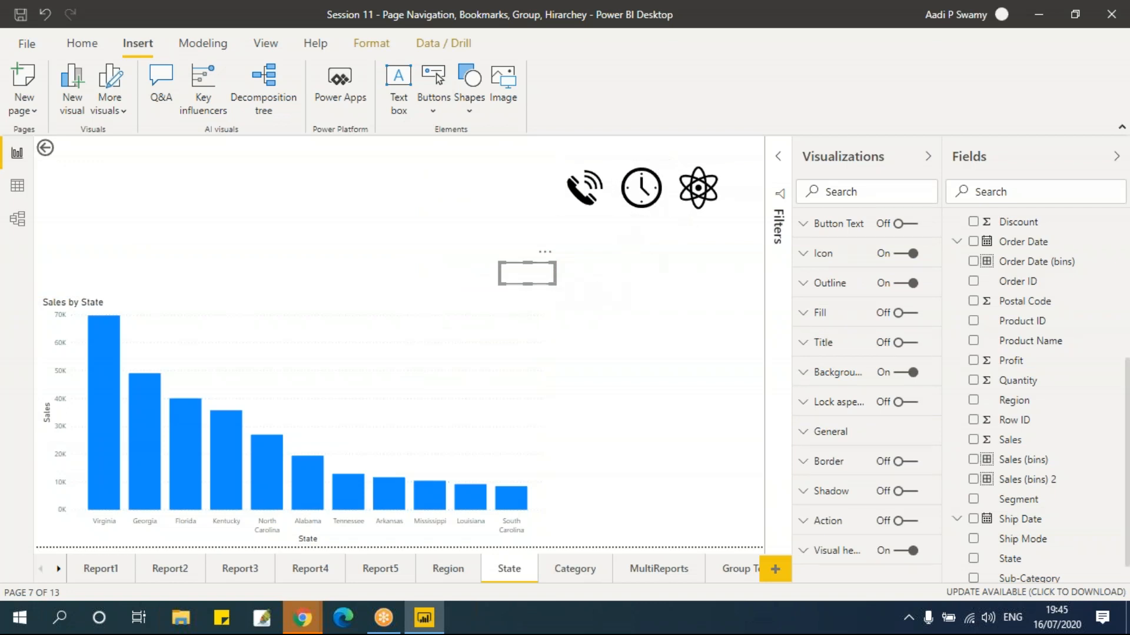
drag(556, 285, 556, 304)
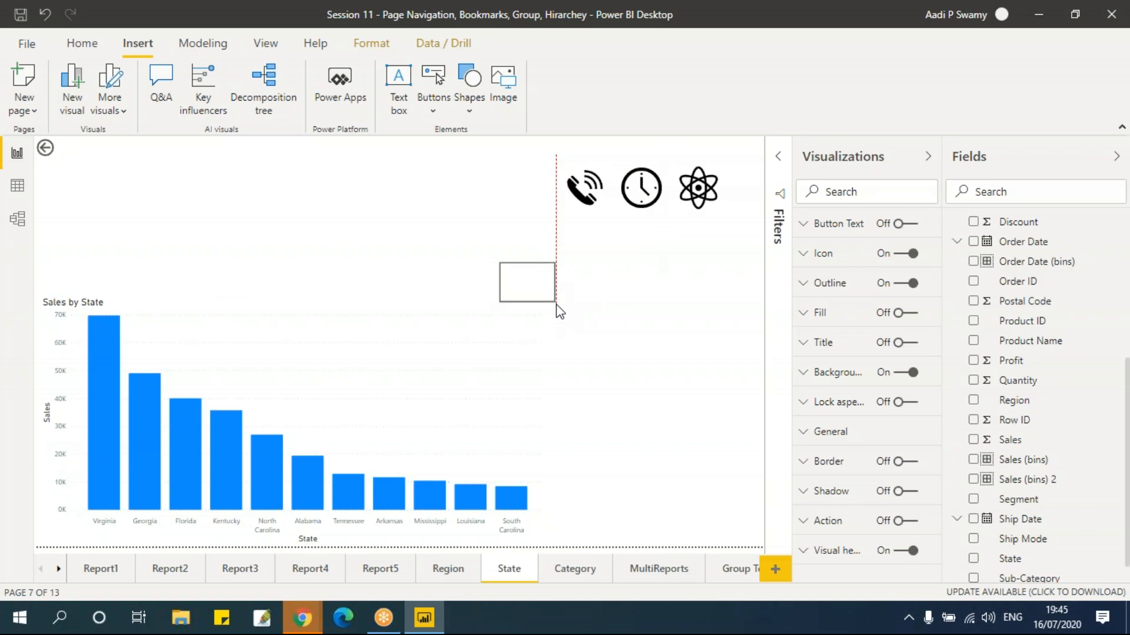
- Set the blank button's height to 100
click(847, 433)
scroll(850, 412, down, 5)
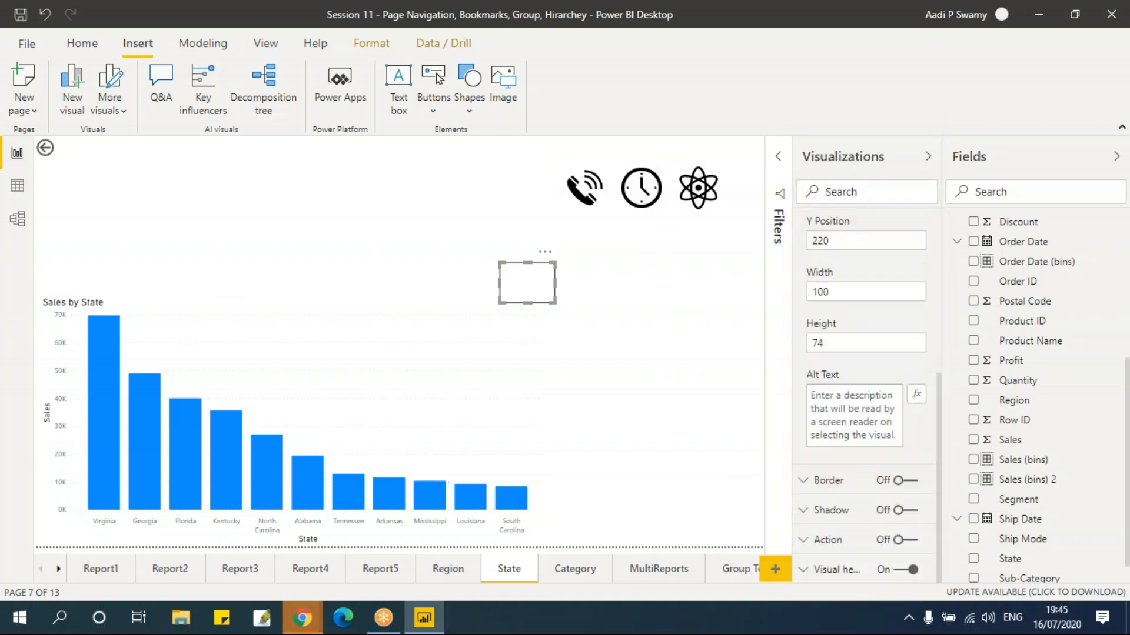
drag(838, 344, 787, 347)
key(Return)
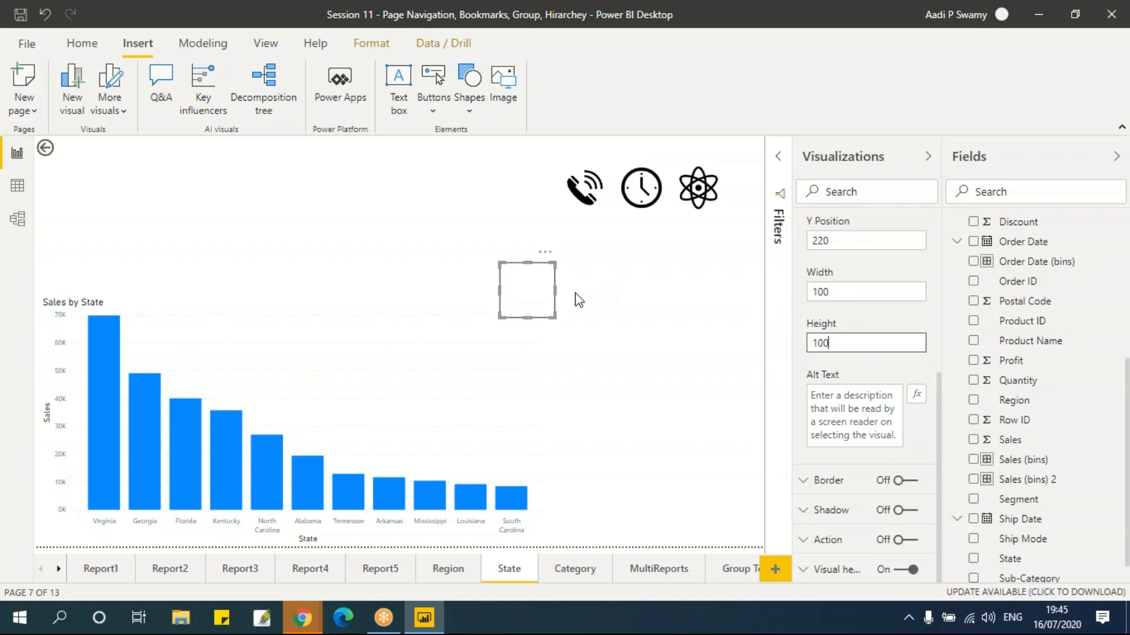
- Turn on the blank button's Fill for the default state
scroll(867, 320, up, 4)
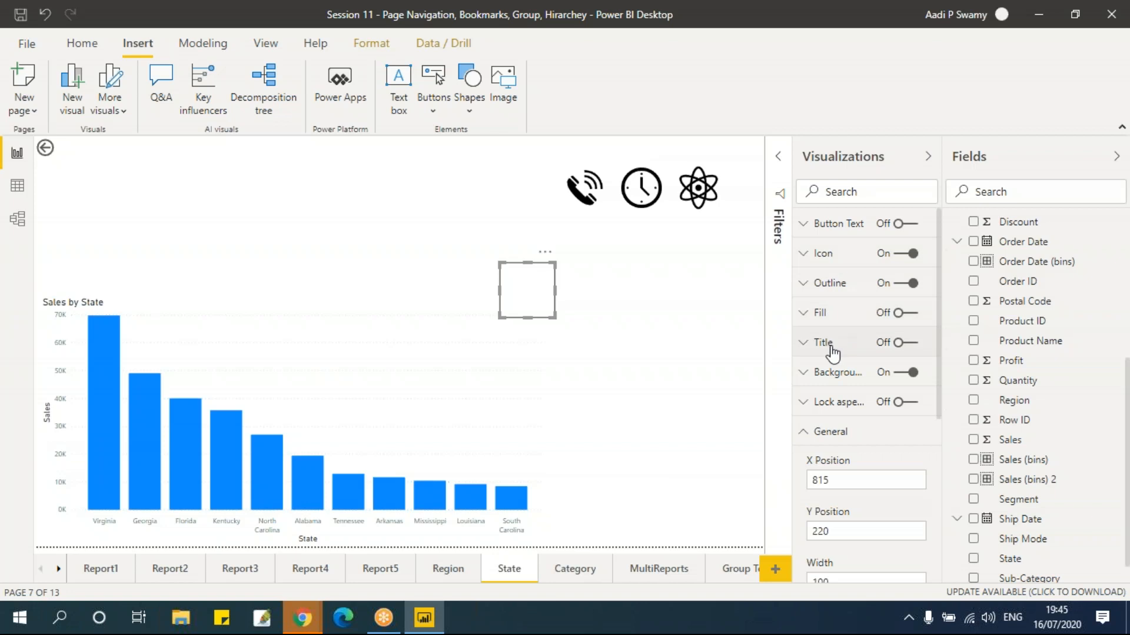
click(845, 432)
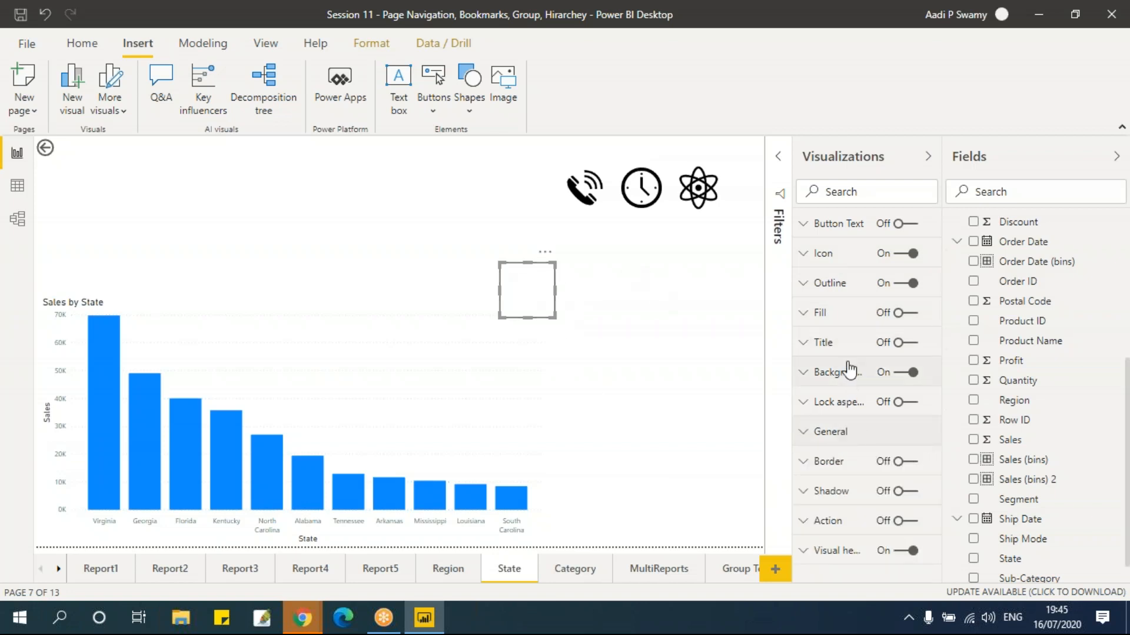
click(839, 324)
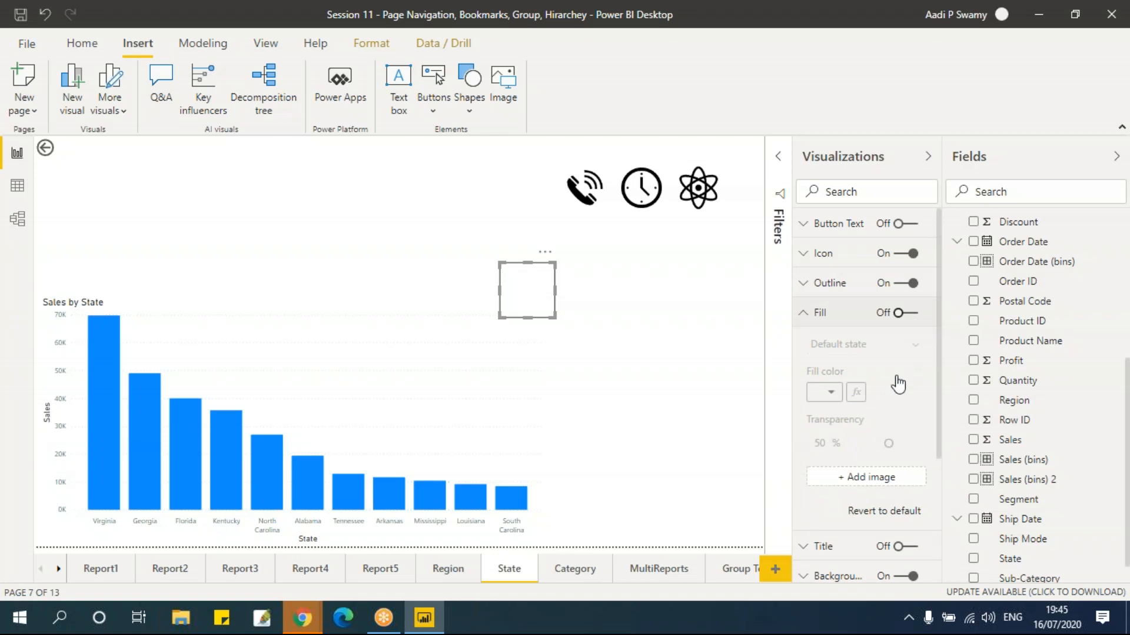
click(909, 312)
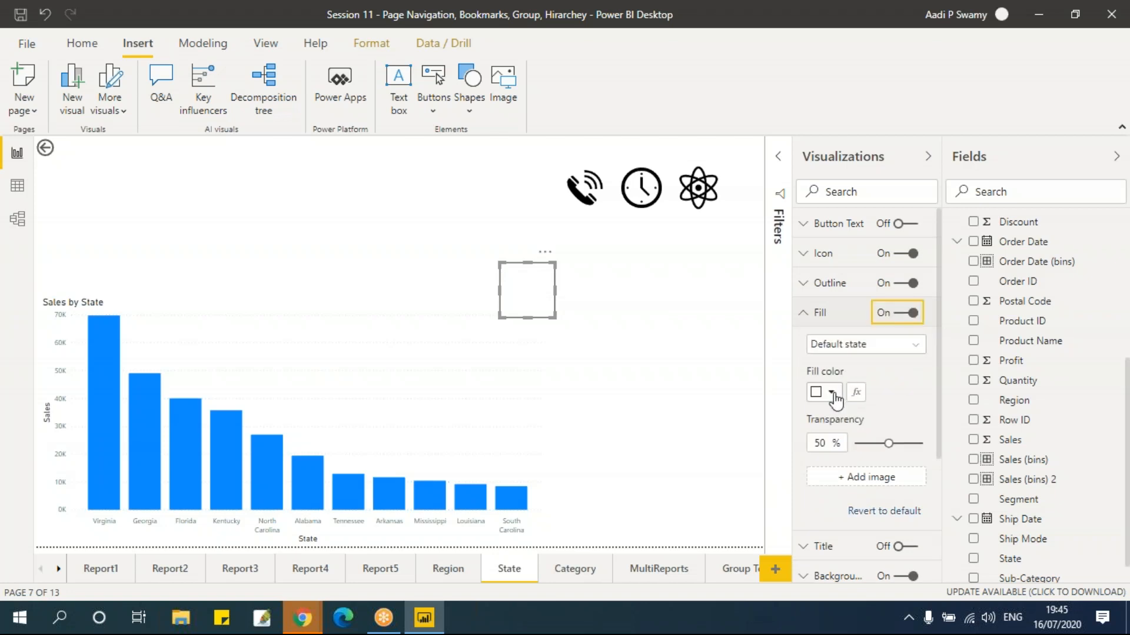
- Place the blank button exactly over the atom image and turn off the button's background
drag(538, 301, 706, 216)
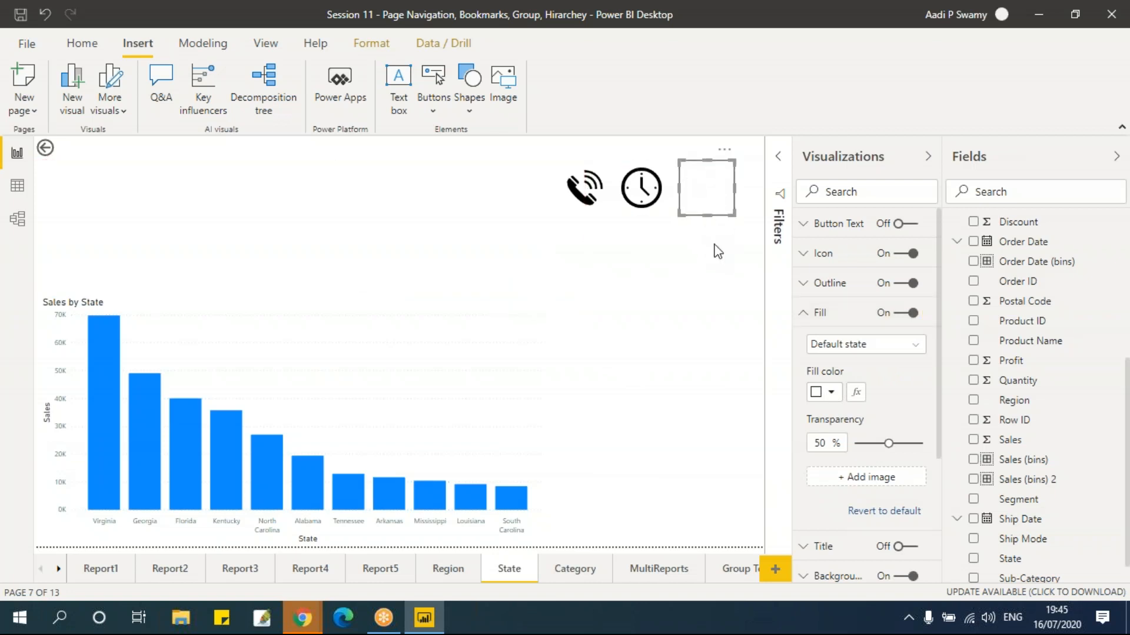
click(711, 224)
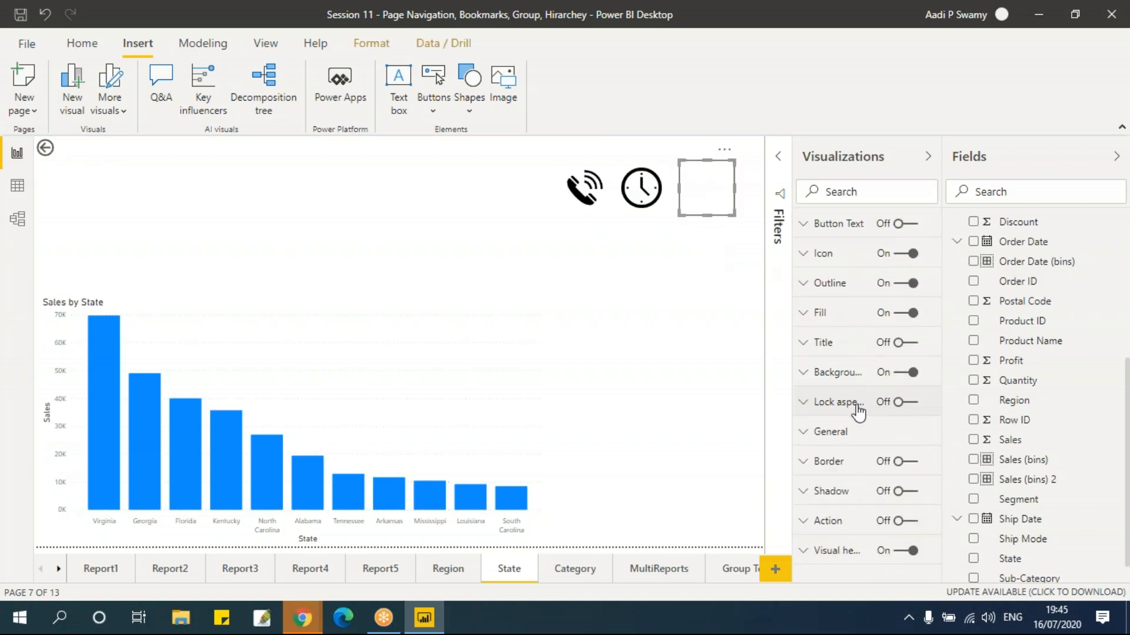
click(902, 376)
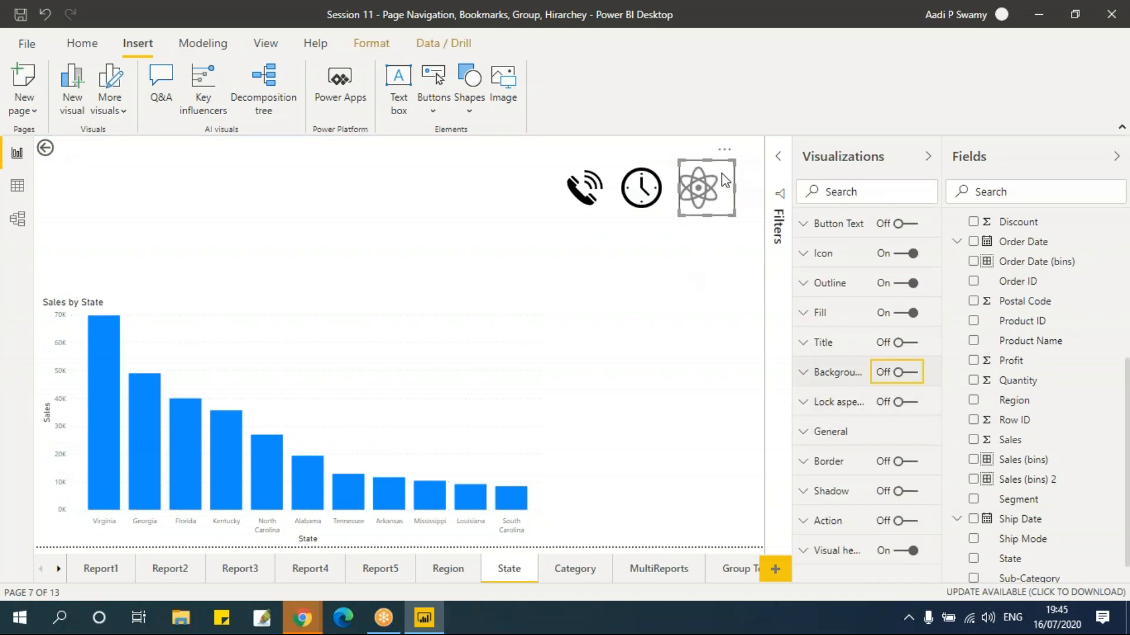
drag(721, 175, 713, 175)
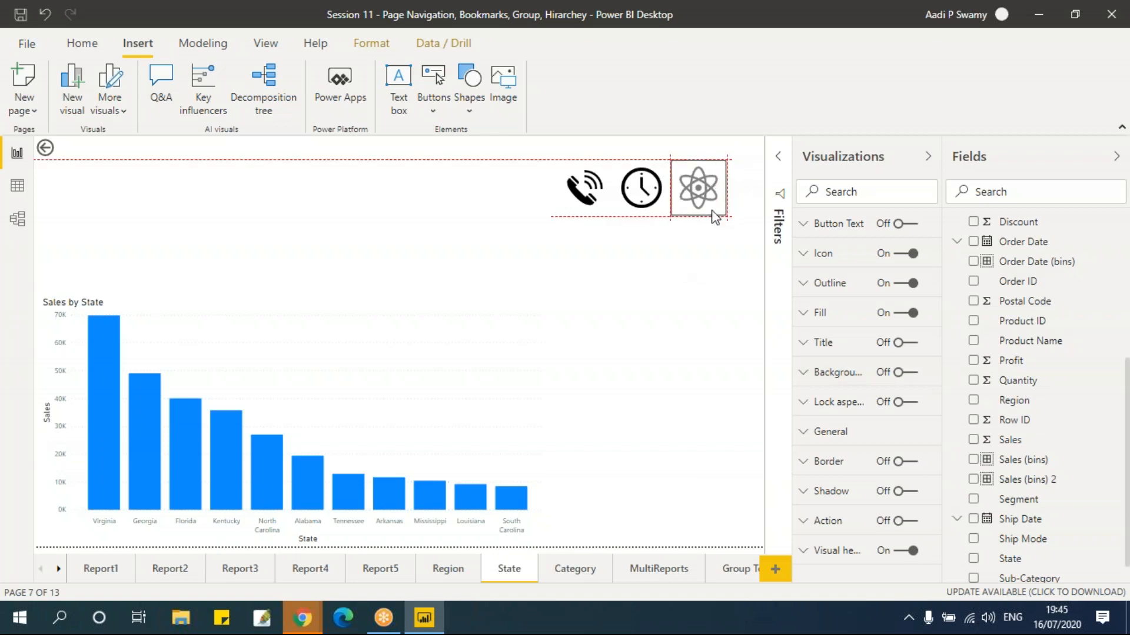
click(717, 234)
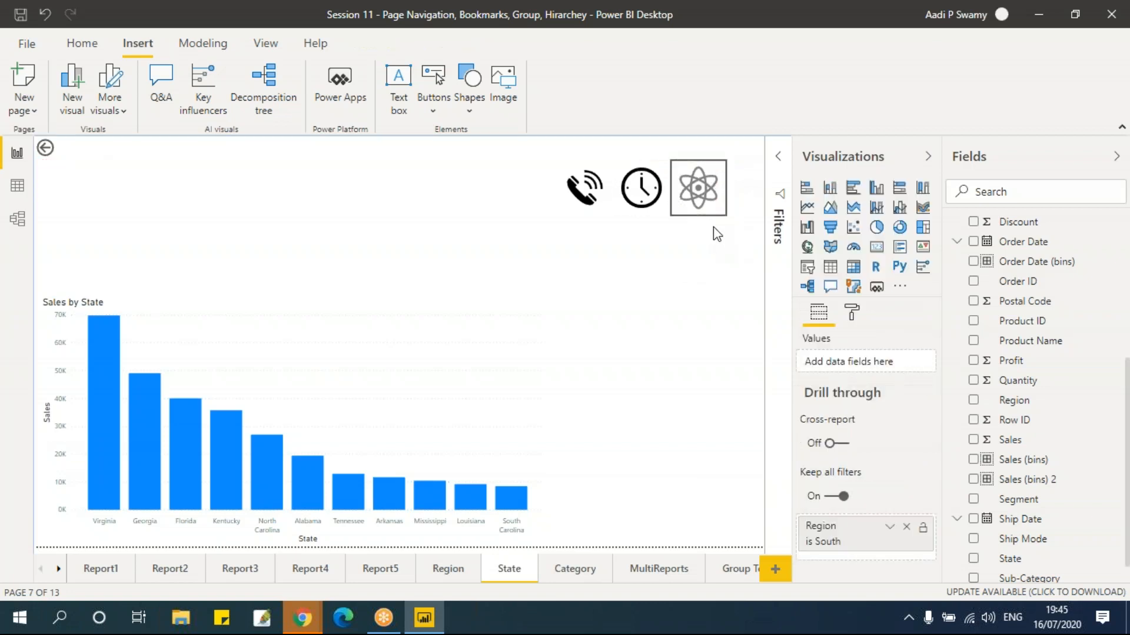
- Set the default-state fill transparency of the blank button over the atom image to 100%
click(678, 178)
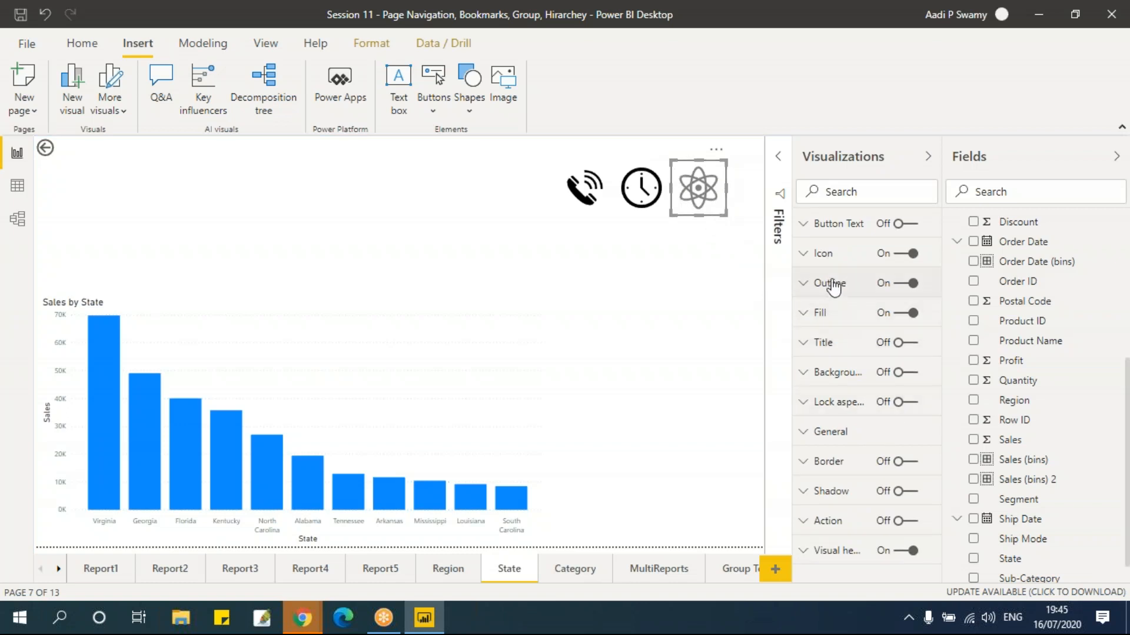
click(834, 315)
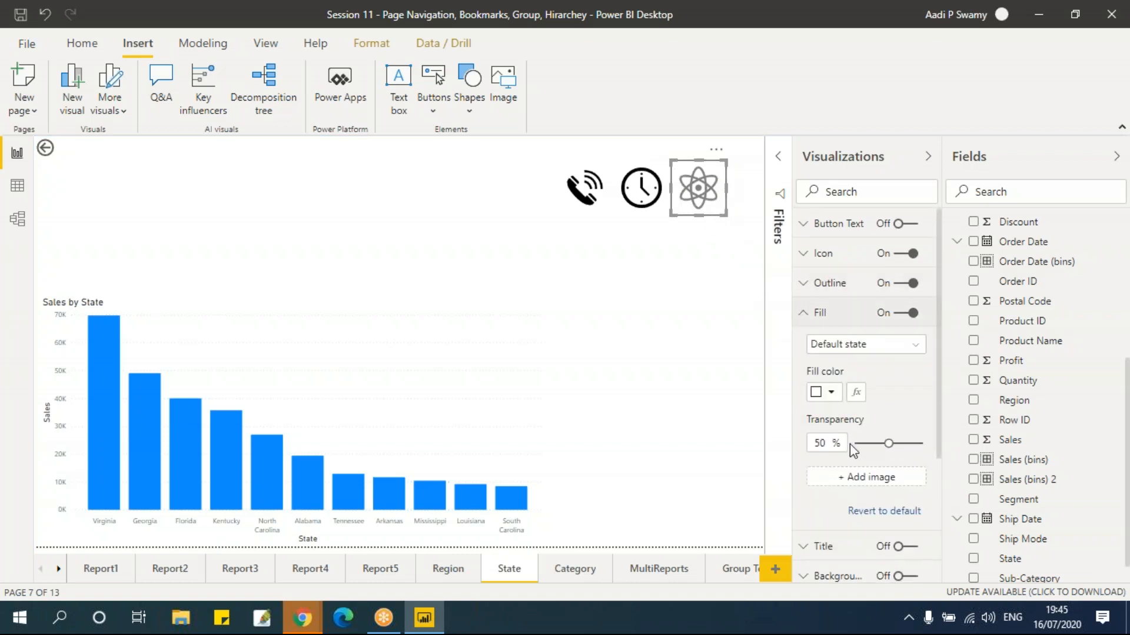
drag(887, 442, 922, 443)
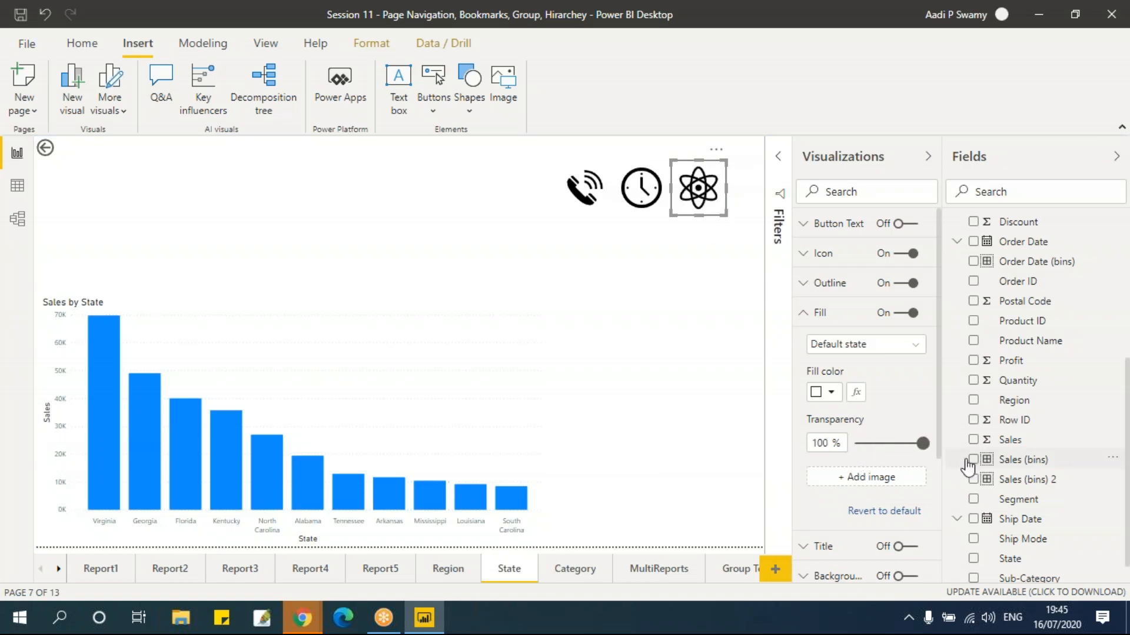
click(716, 265)
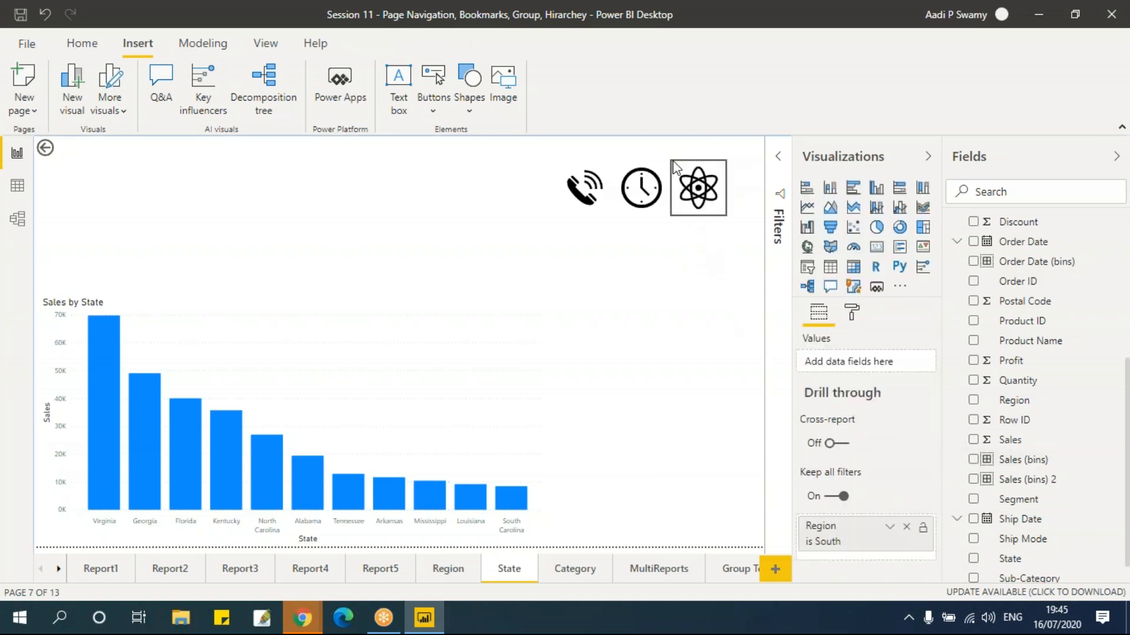
- Give the atom button a red On hover fill with 50% transparency
click(720, 213)
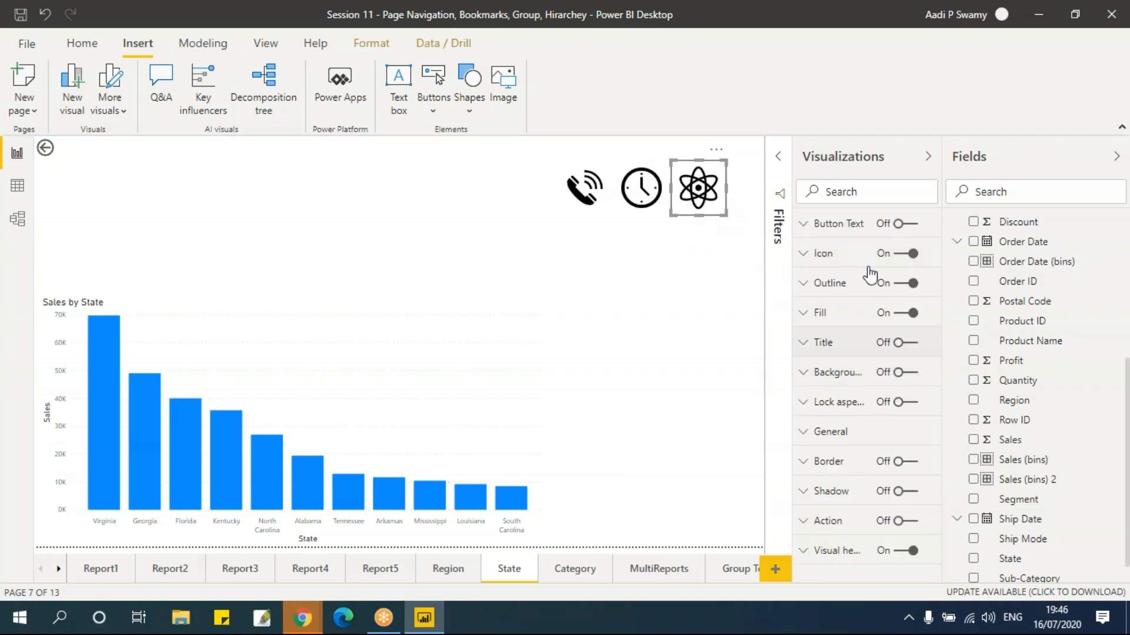
click(841, 314)
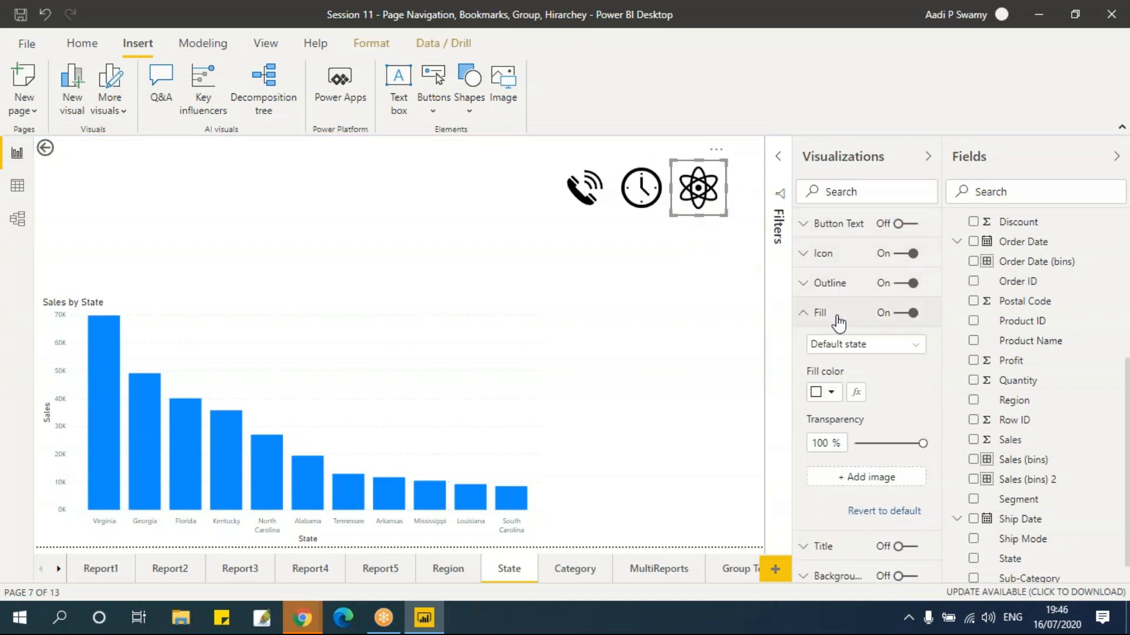
click(853, 344)
click(834, 381)
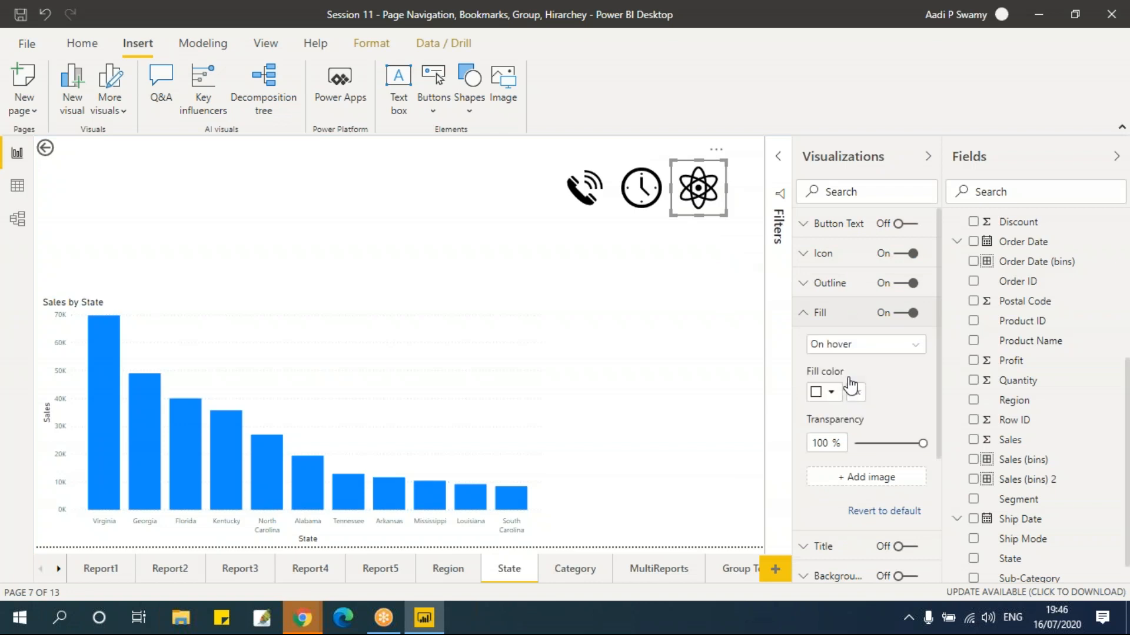
click(836, 400)
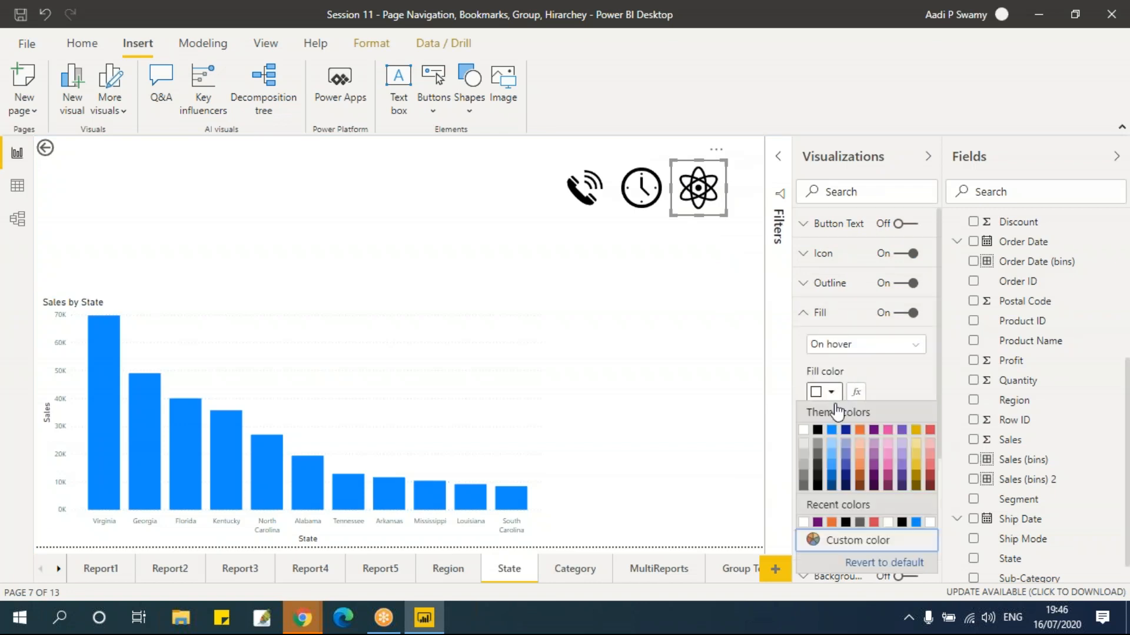
click(860, 433)
drag(929, 441, 882, 443)
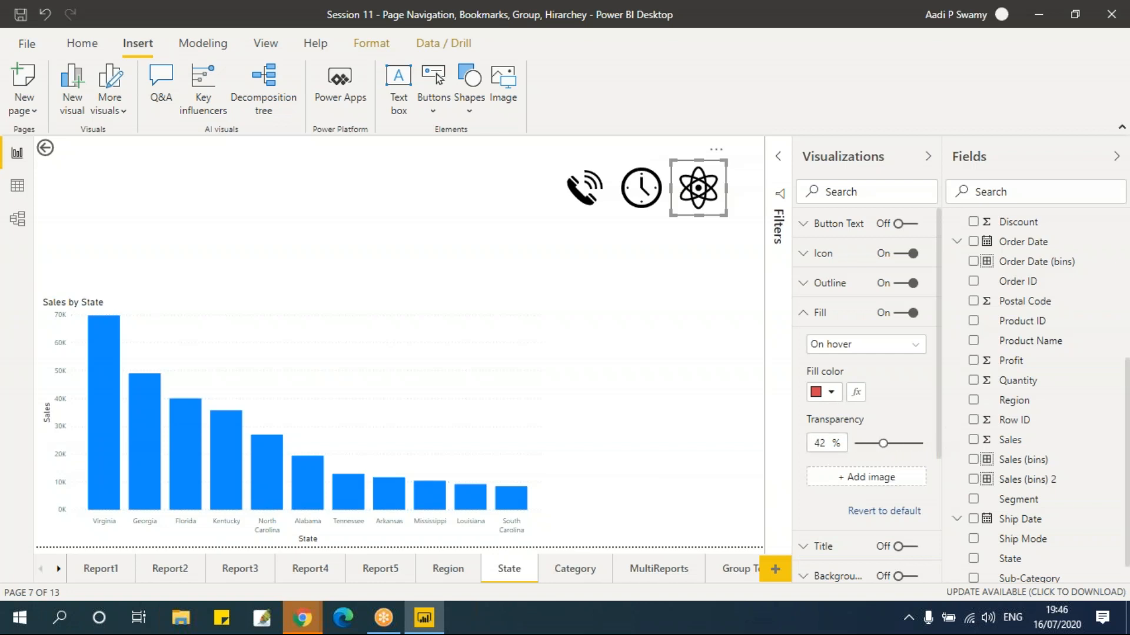
text(50)
click(752, 256)
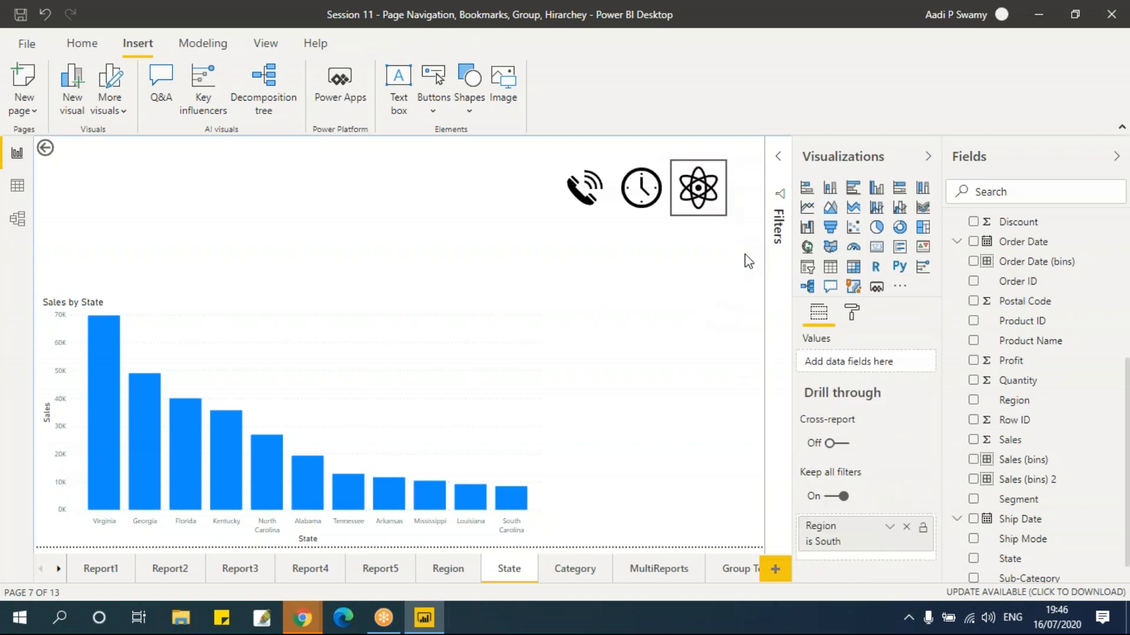
- Give the atom button a dark purple On press fill with 50% transparency
click(722, 210)
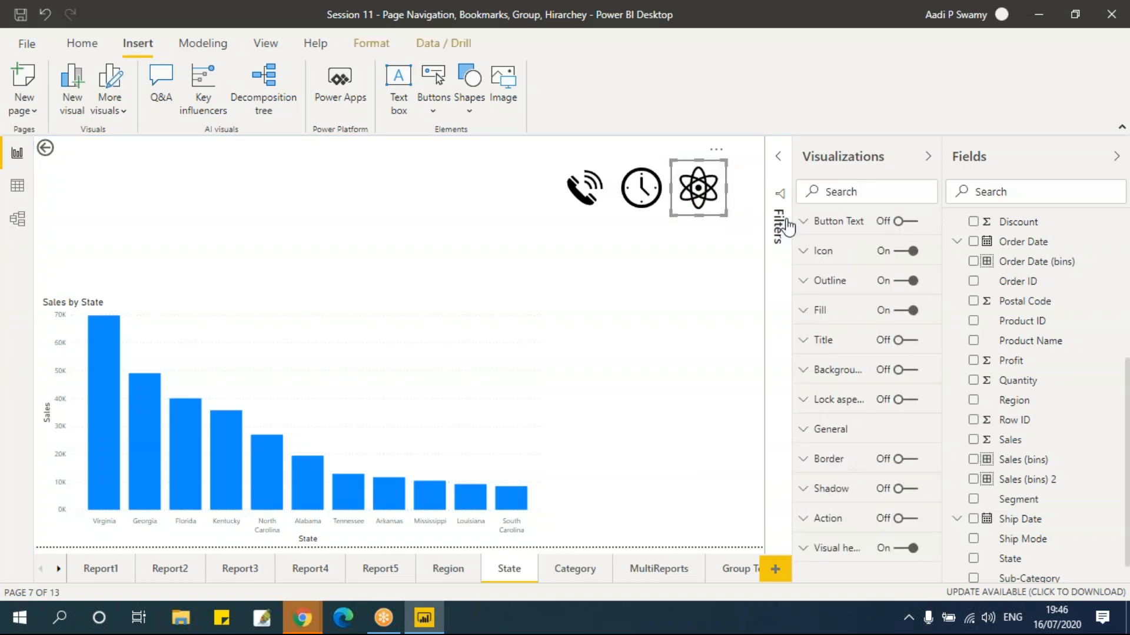
click(838, 317)
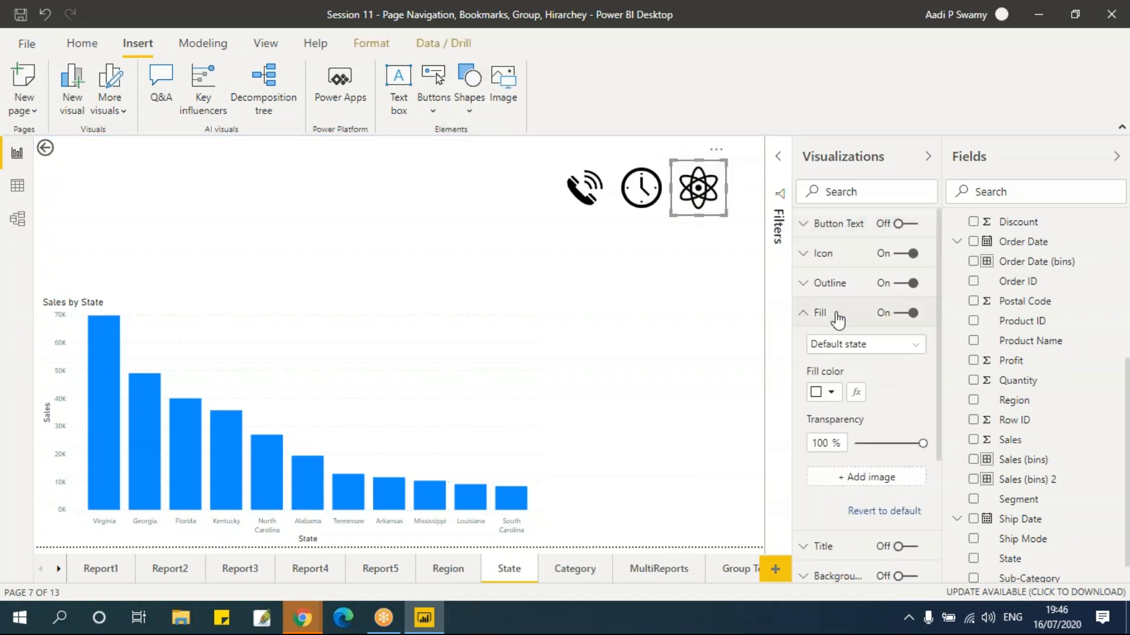
click(869, 347)
click(863, 396)
click(830, 393)
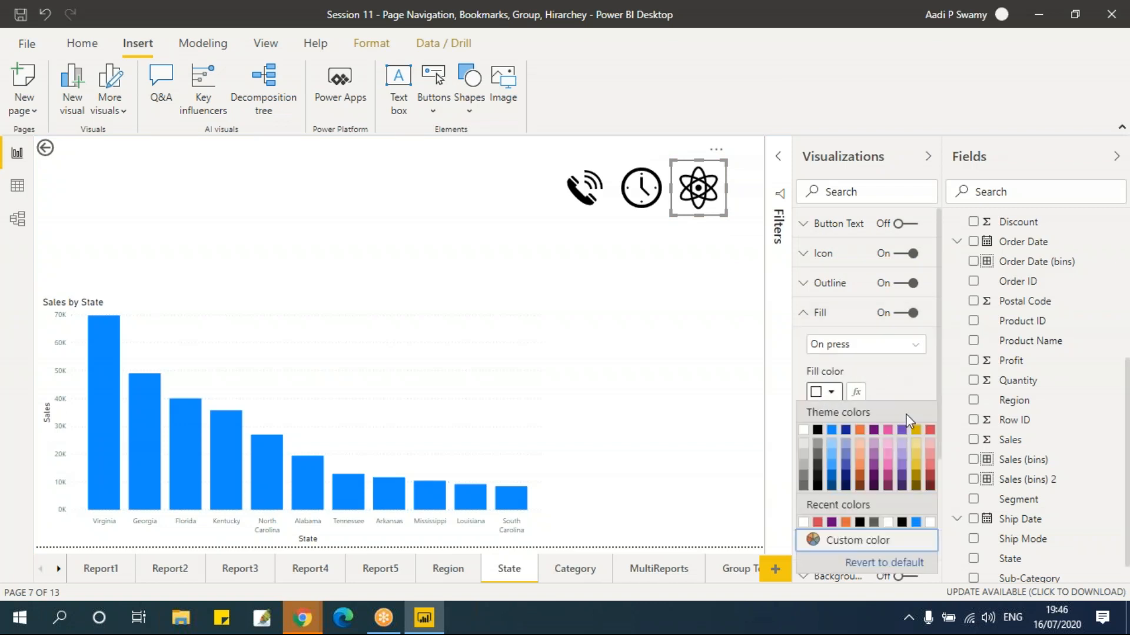
click(877, 486)
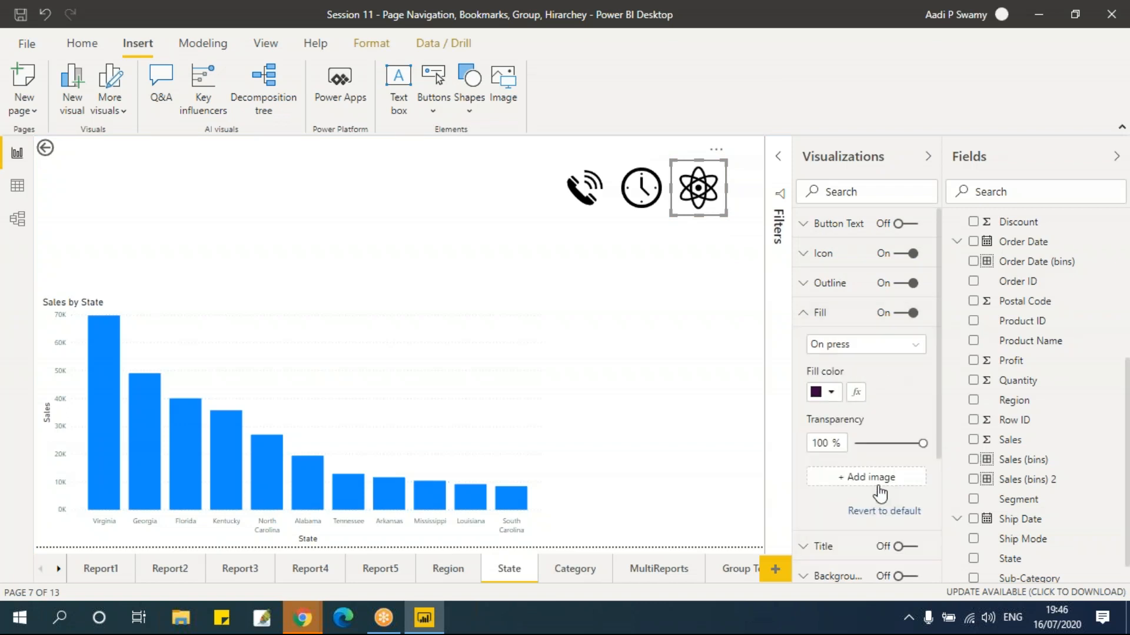
click(830, 392)
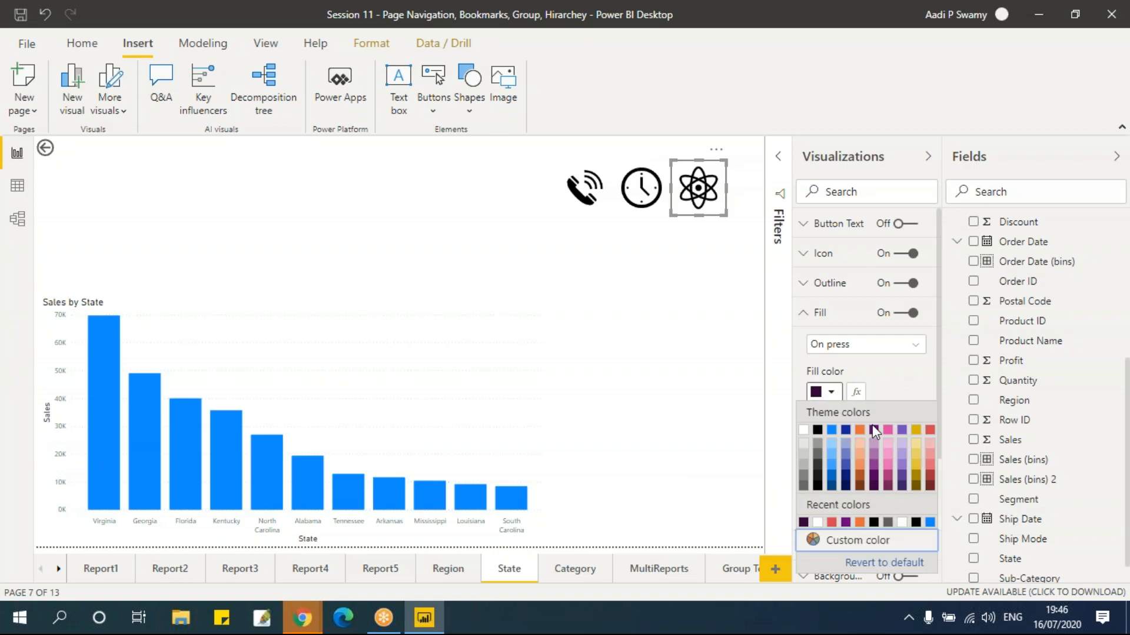
click(877, 485)
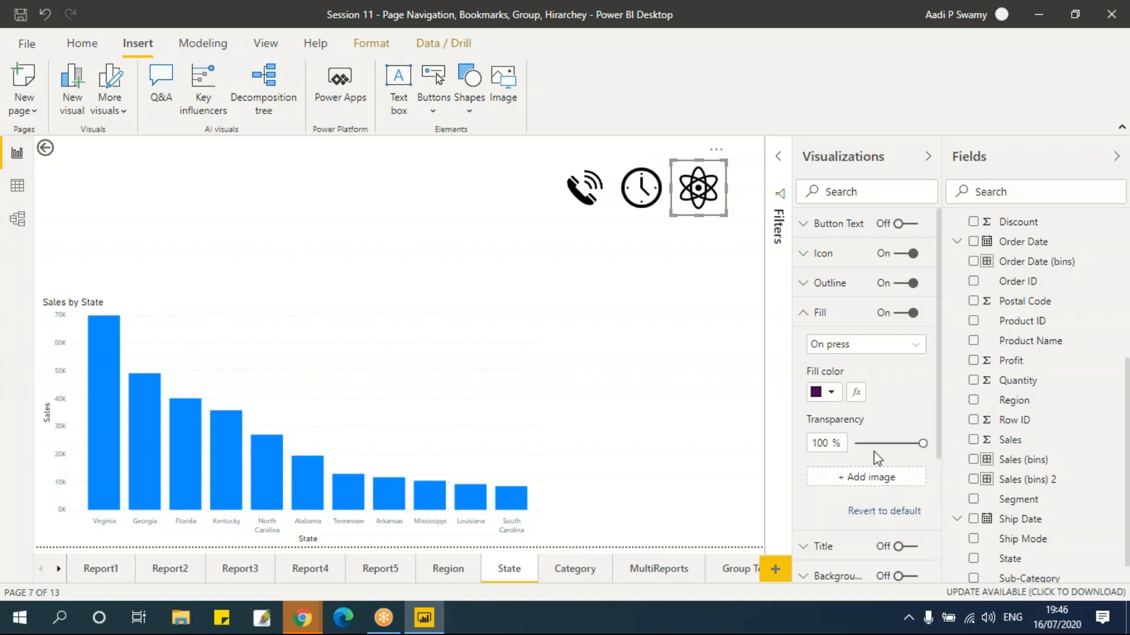
drag(912, 448, 887, 479)
double_click(826, 440)
text(50)
click(752, 241)
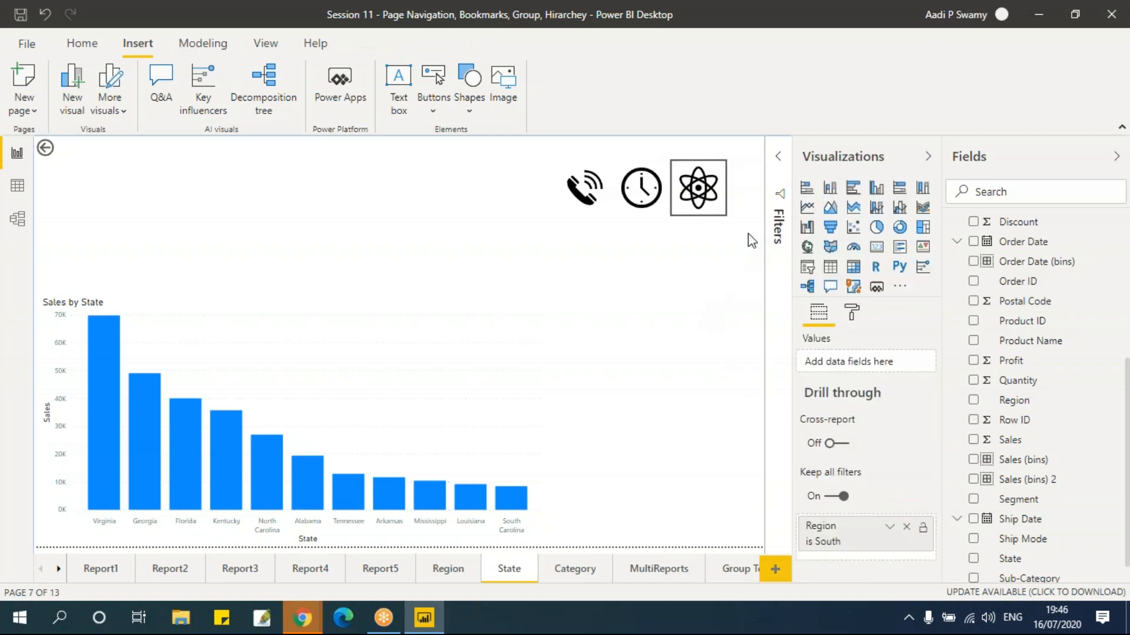
- Preview the atom button's hover and press fills on the report page
click(721, 211)
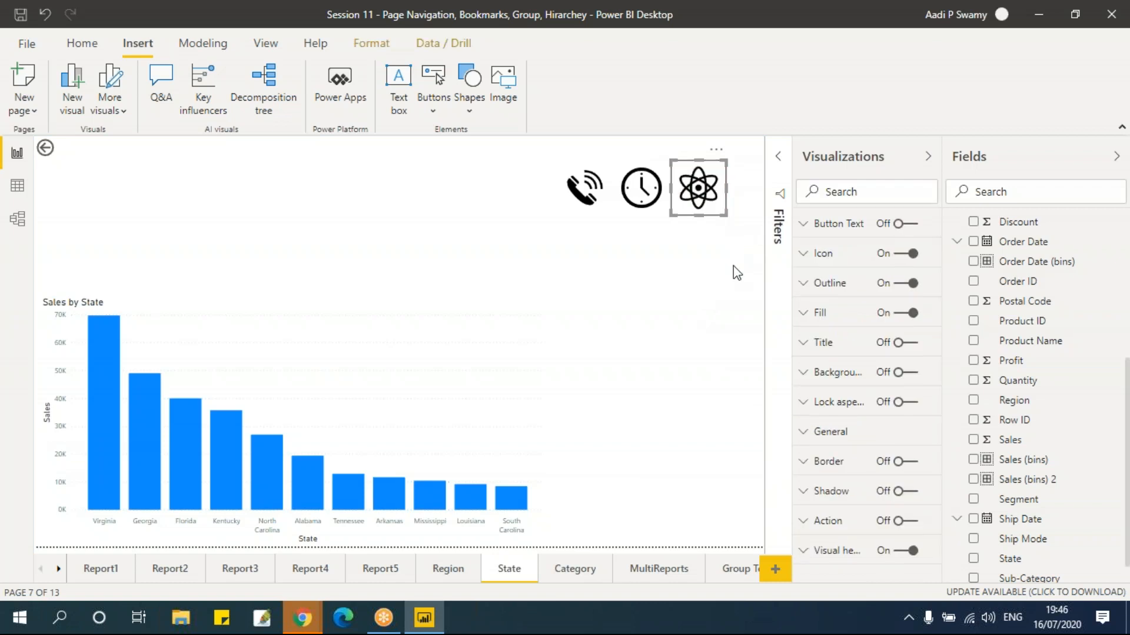
click(528, 195)
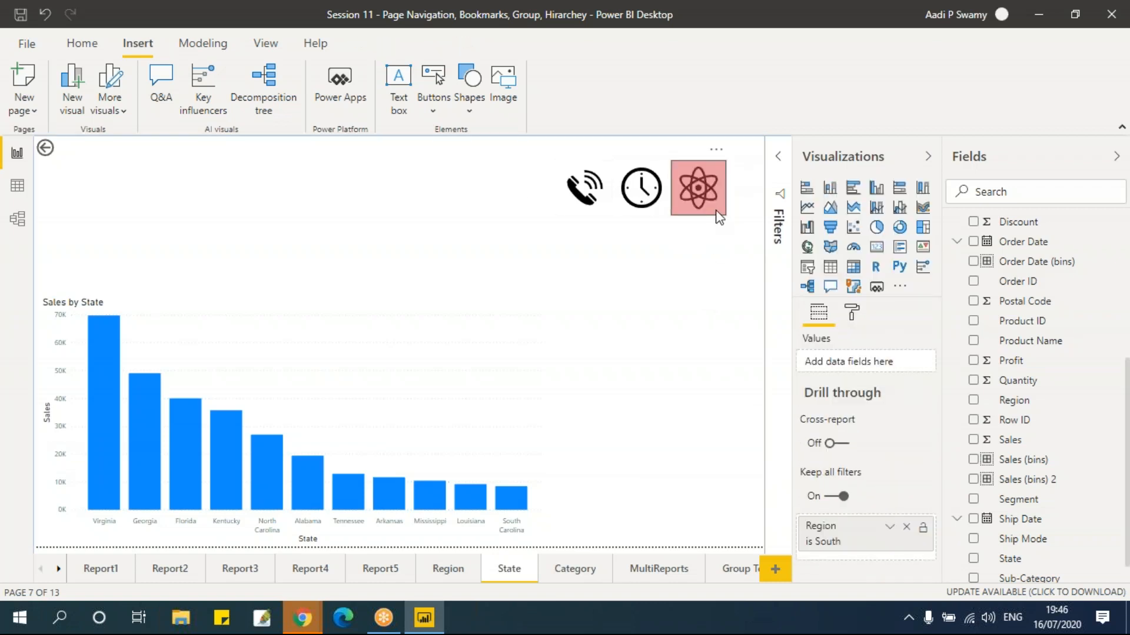
click(701, 213)
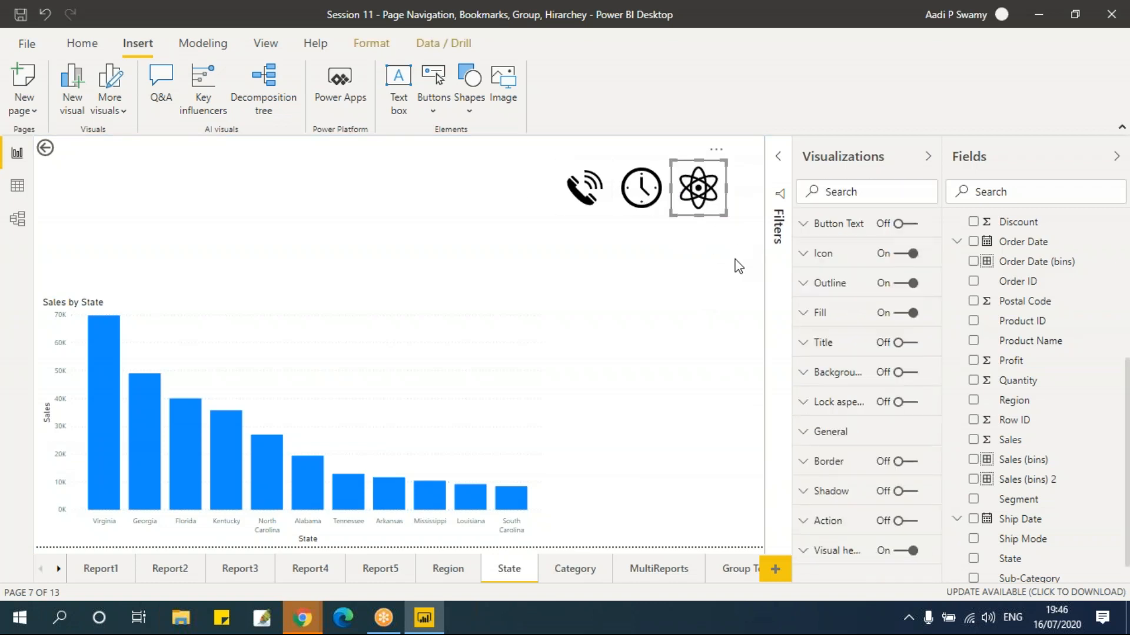
click(725, 255)
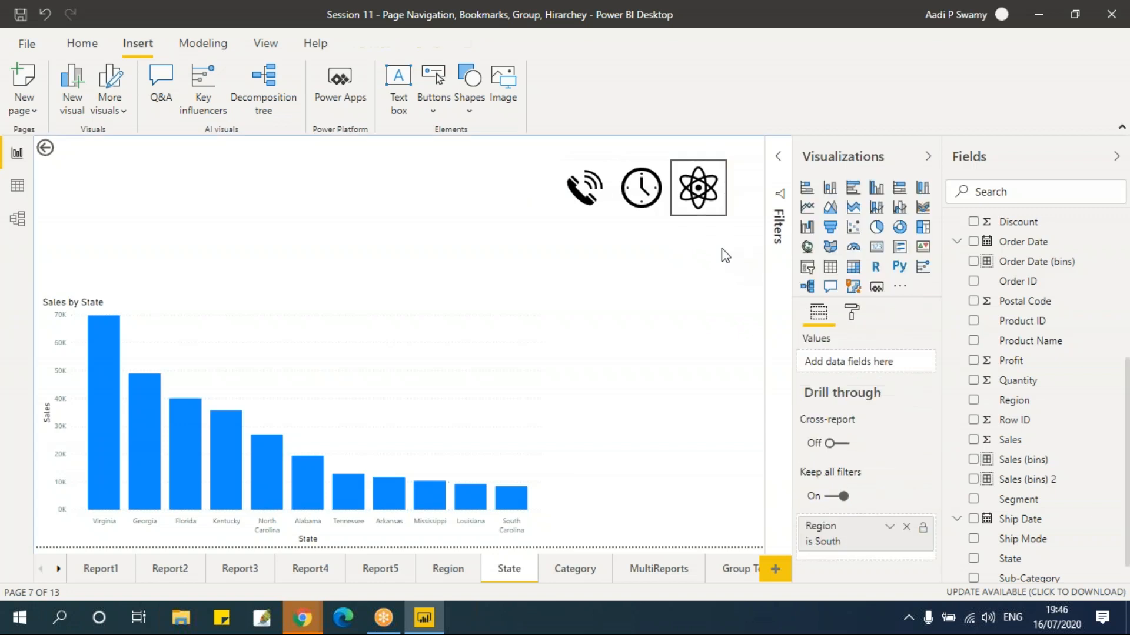
- Copy the atom button and place one duplicate over the clock image and another over the phone image
click(706, 217)
click(647, 197)
drag(650, 199, 659, 200)
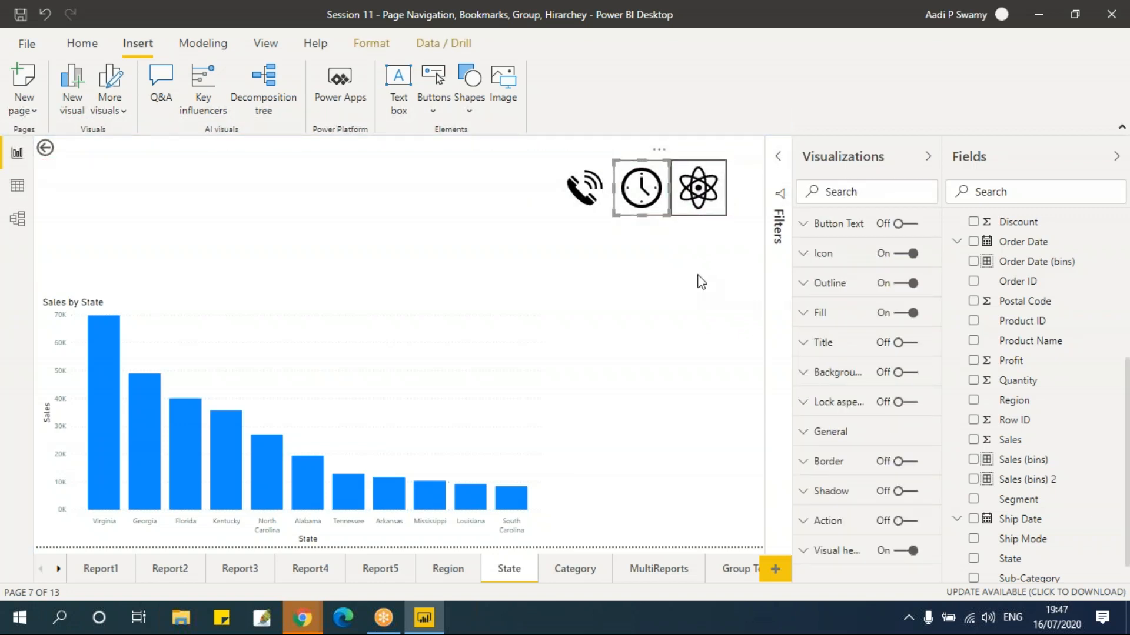
key(ctrl+v)
drag(718, 209, 588, 213)
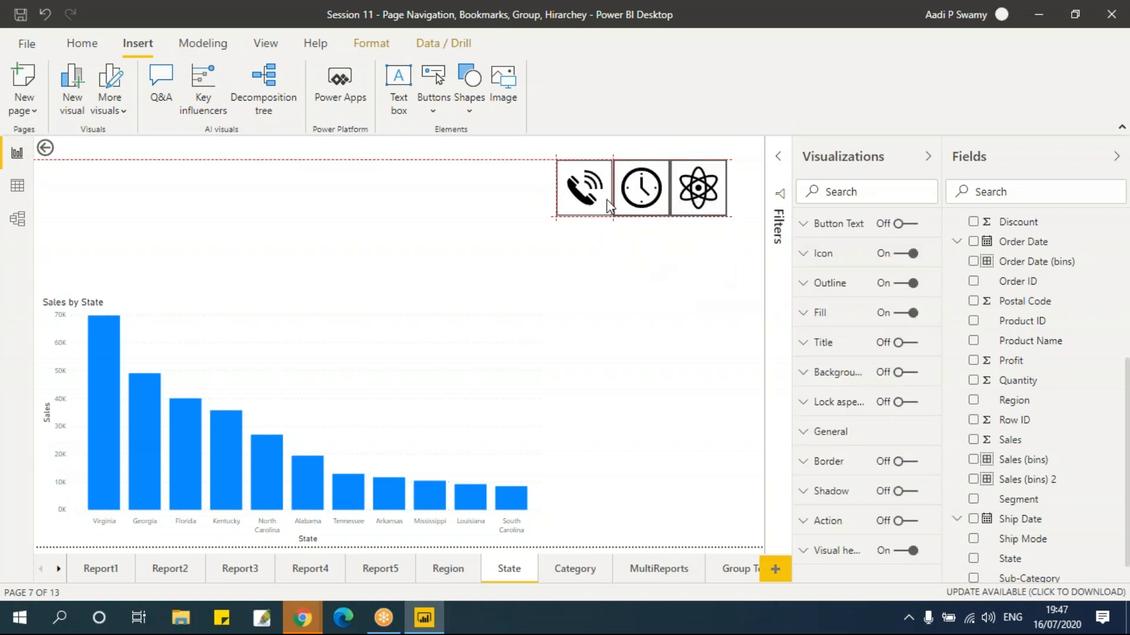
click(724, 315)
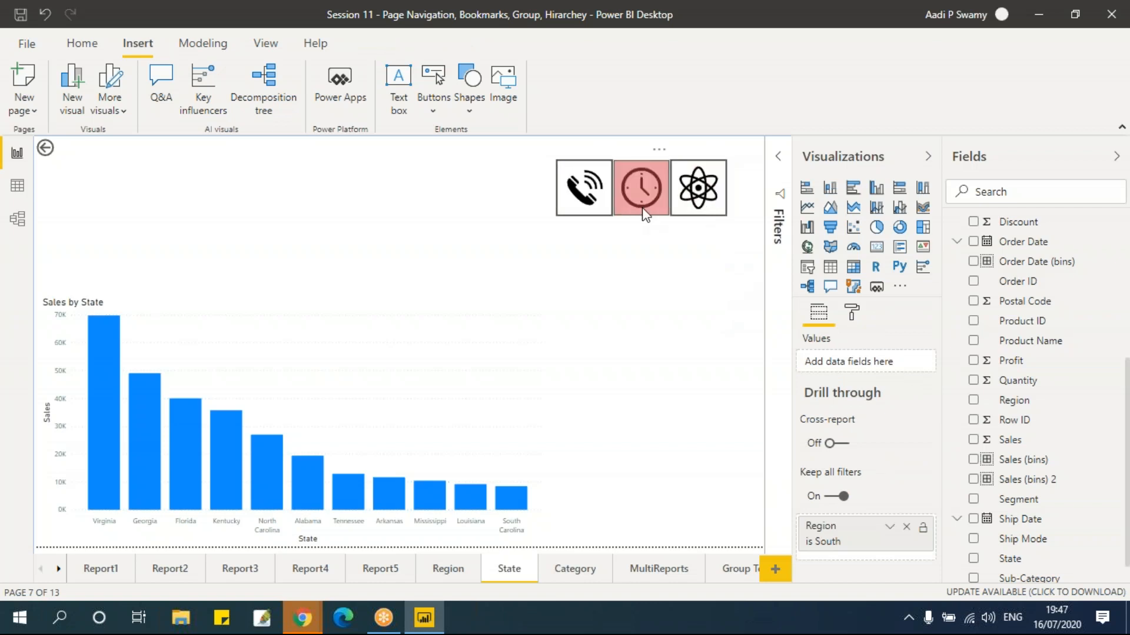
- Turn off the outline of the phone, clock and atom buttons together
click(612, 213)
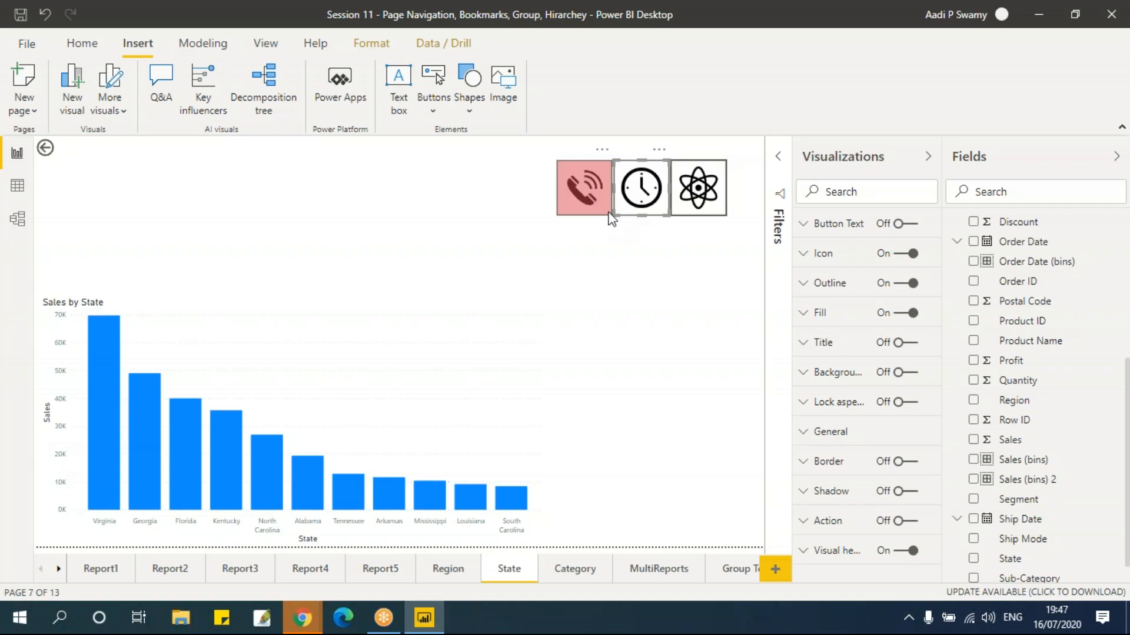
ctrl+click(609, 211)
ctrl+click(706, 206)
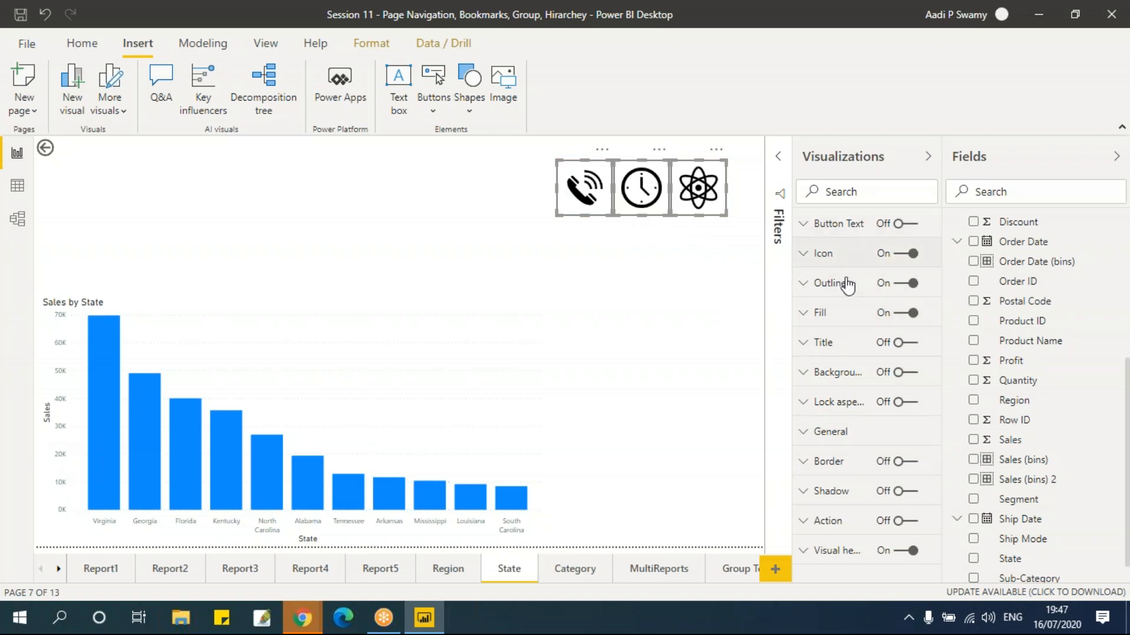
click(837, 292)
click(905, 283)
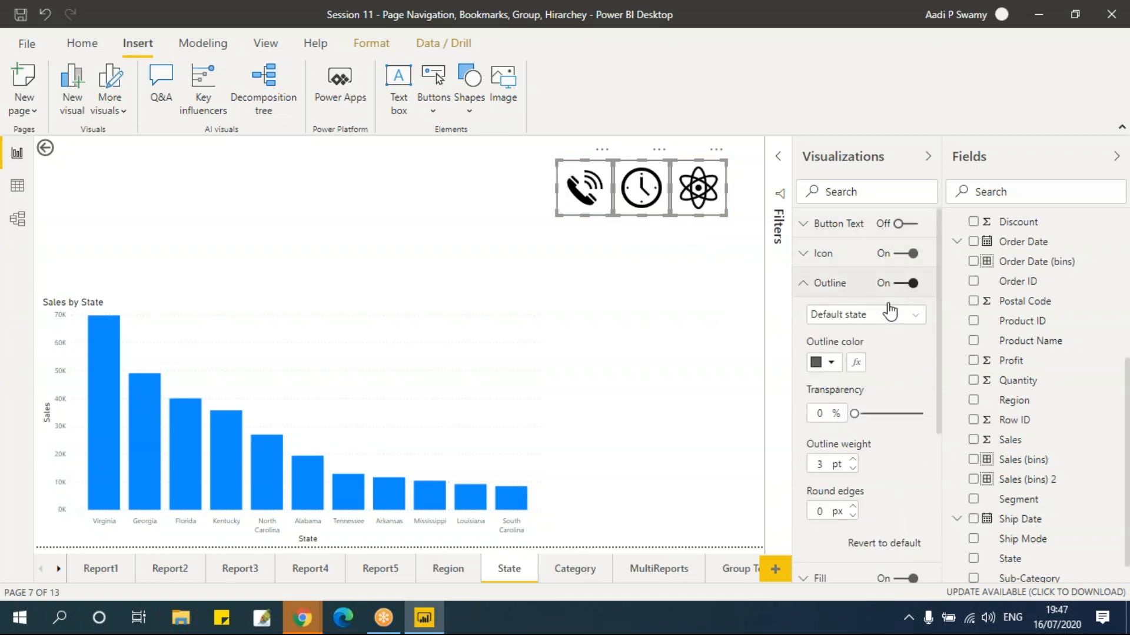
click(721, 277)
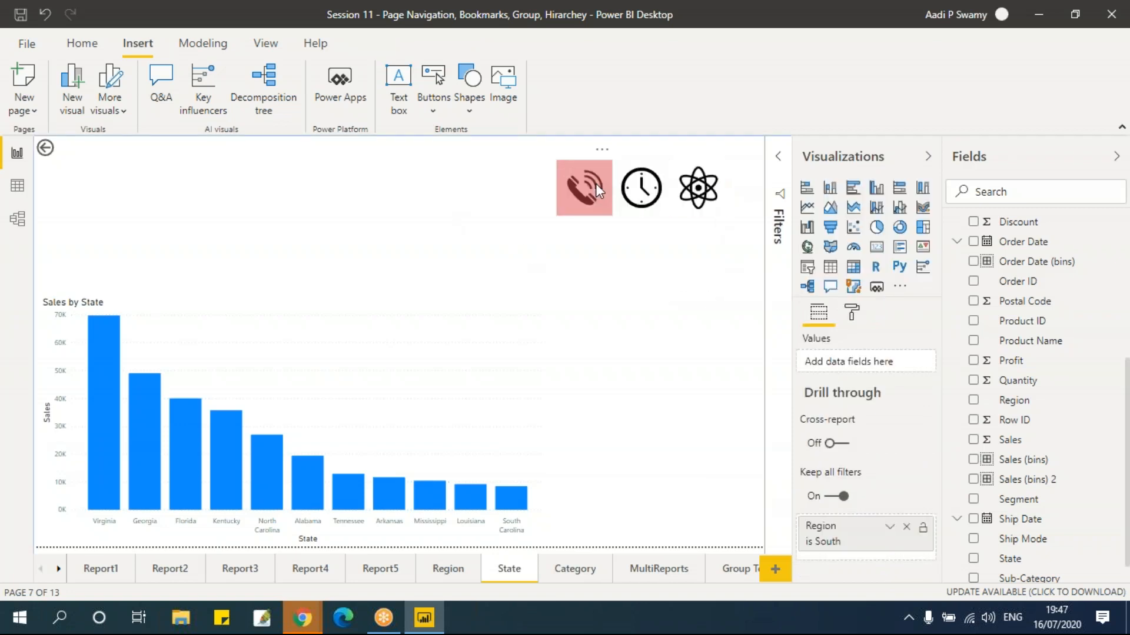
- Turn on the atom button's action, with type Page navigation and the Category page as its destination
click(719, 186)
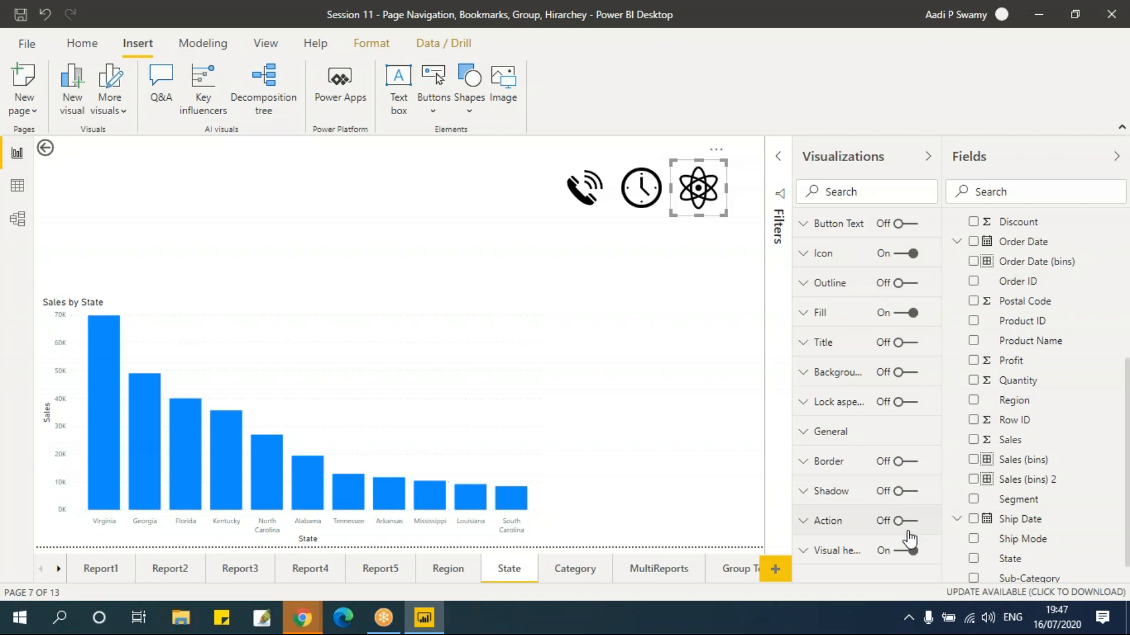
click(880, 522)
click(861, 521)
scroll(861, 512, down, 2)
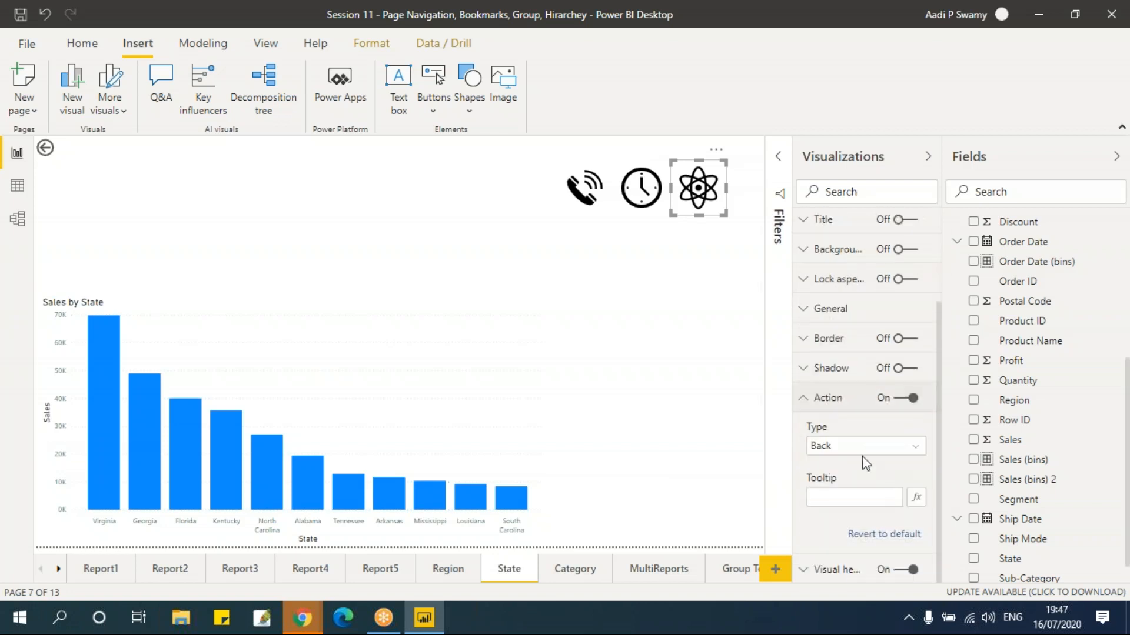
click(859, 446)
click(862, 520)
scroll(861, 528, down, 2)
click(849, 450)
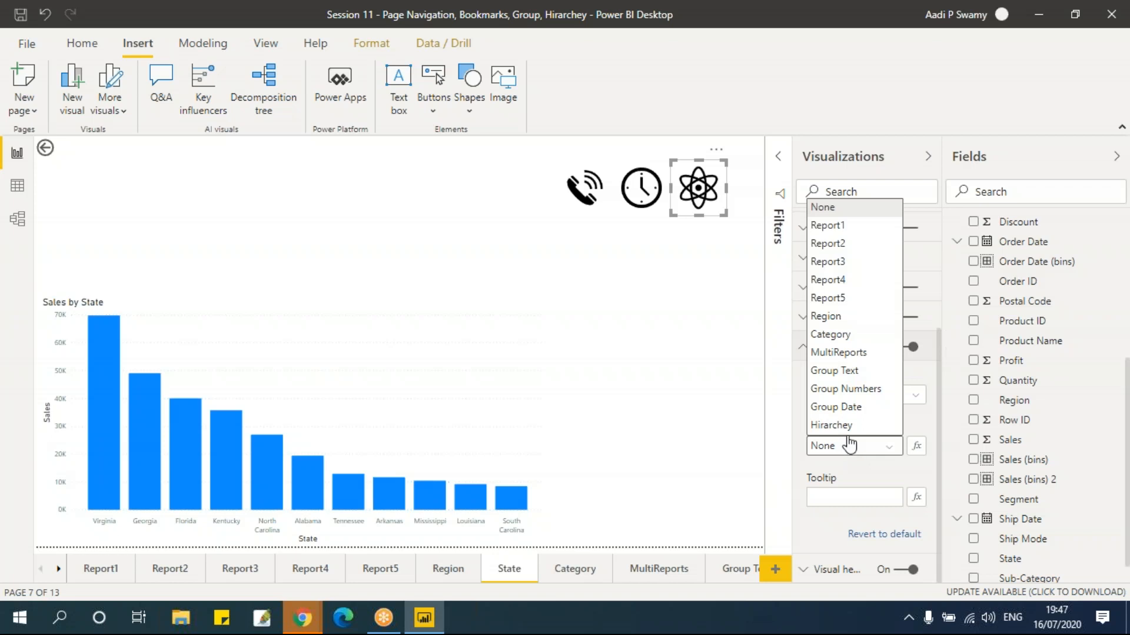
click(850, 335)
- Turn on the clock button's action, with type Page navigation and the Region page as its destination
click(662, 210)
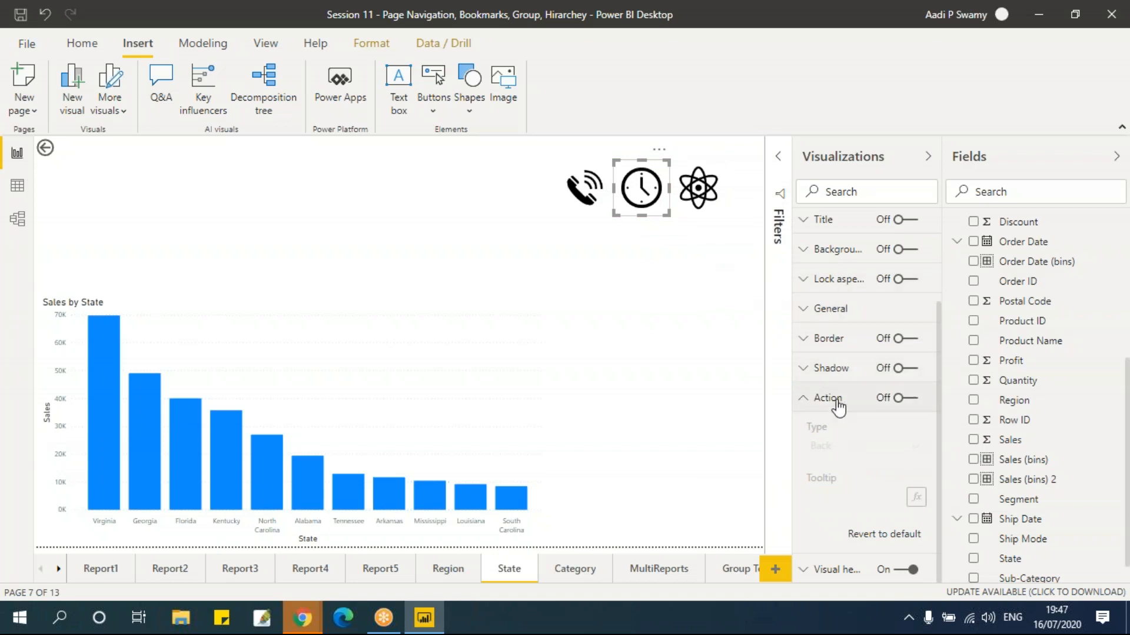
scroll(838, 406, up, 2)
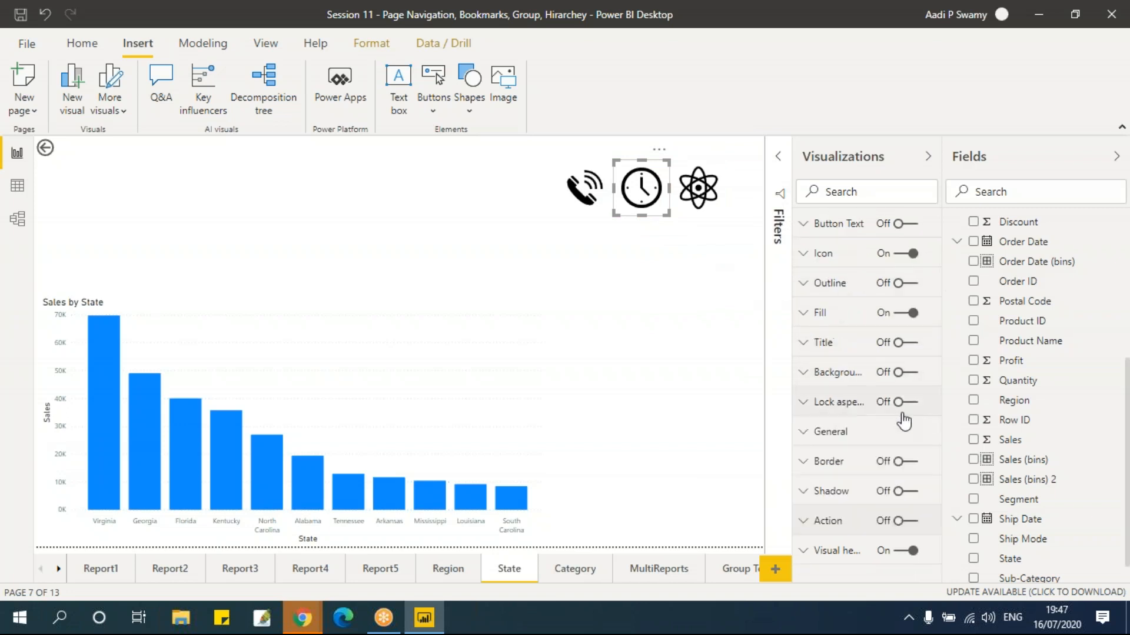
click(899, 521)
scroll(883, 506, down, 2)
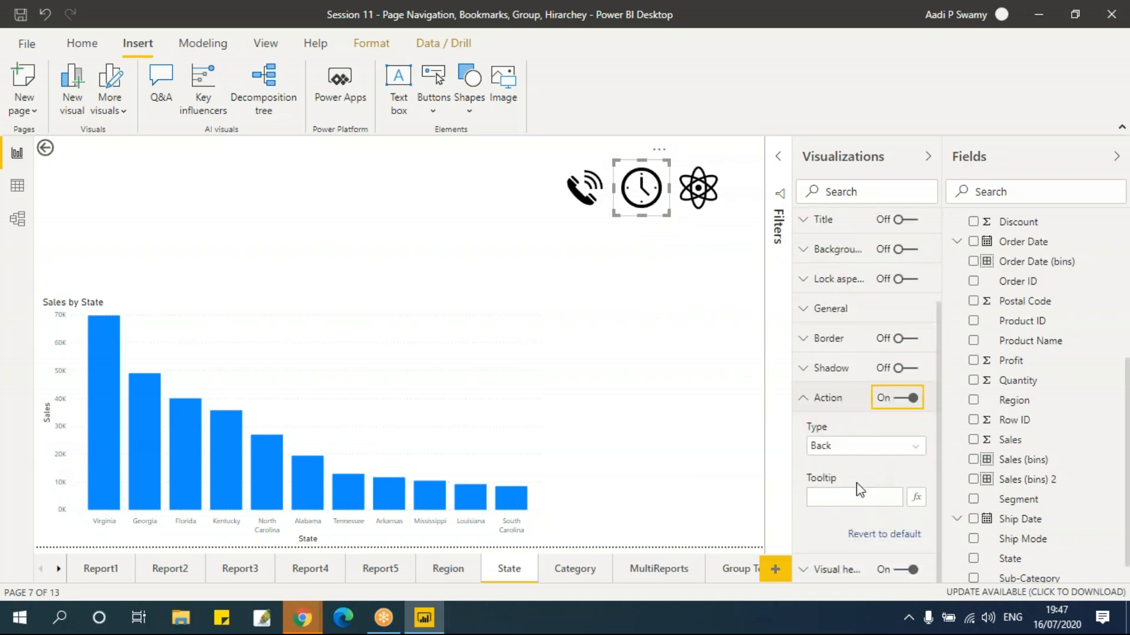
click(850, 448)
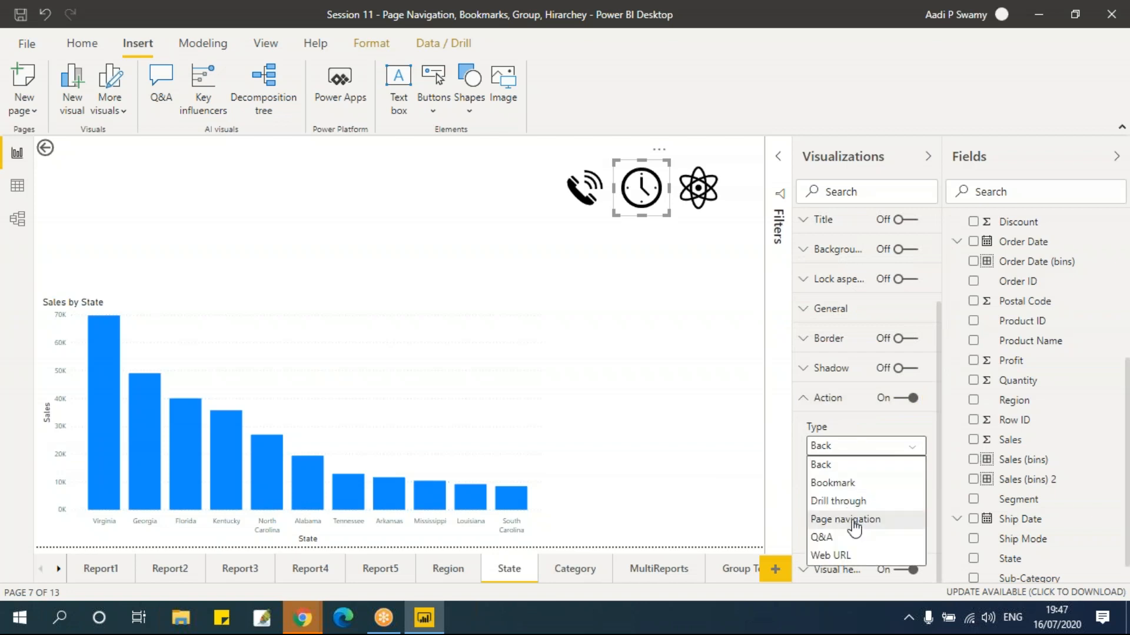
click(854, 520)
click(865, 449)
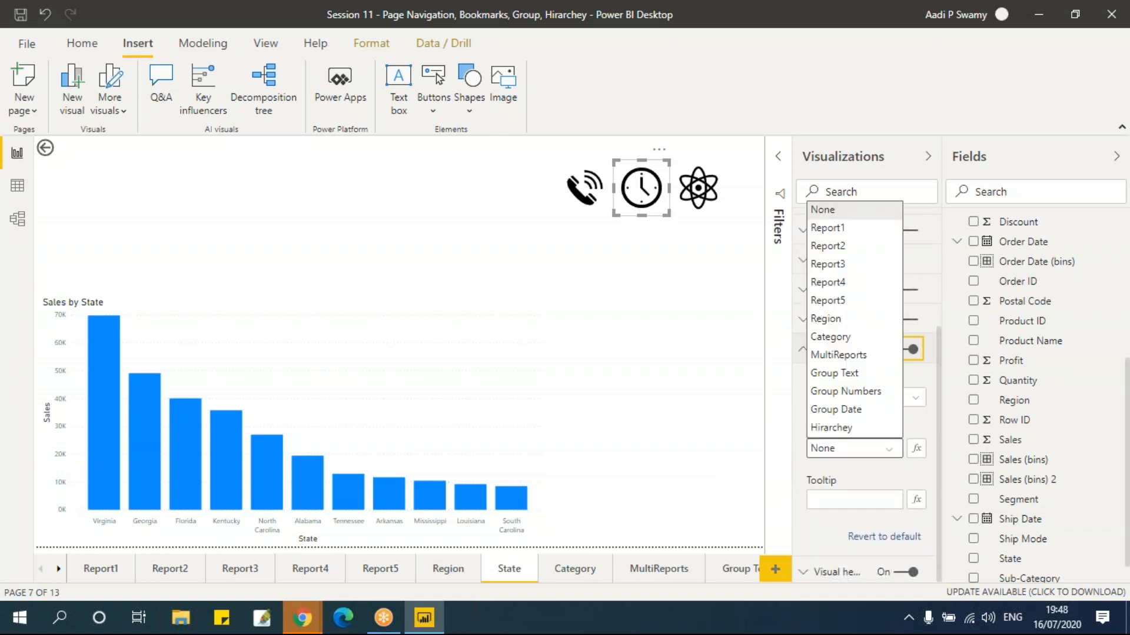
click(838, 321)
click(721, 236)
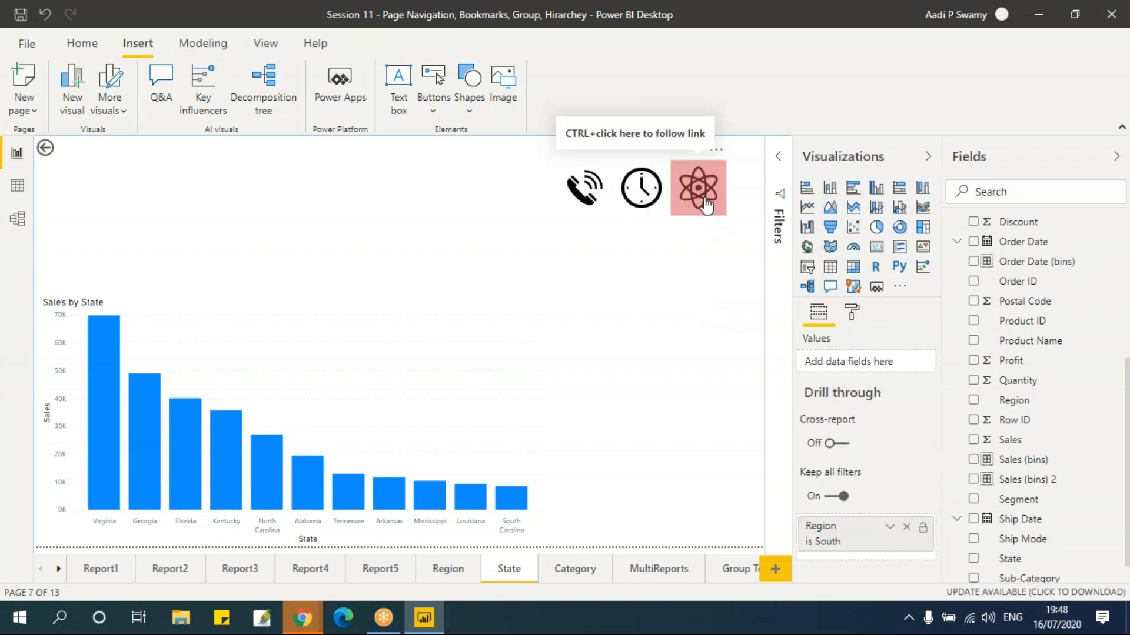
- Test the atom and clock buttons by following their page links, returning to the State page after each
ctrl+click(705, 206)
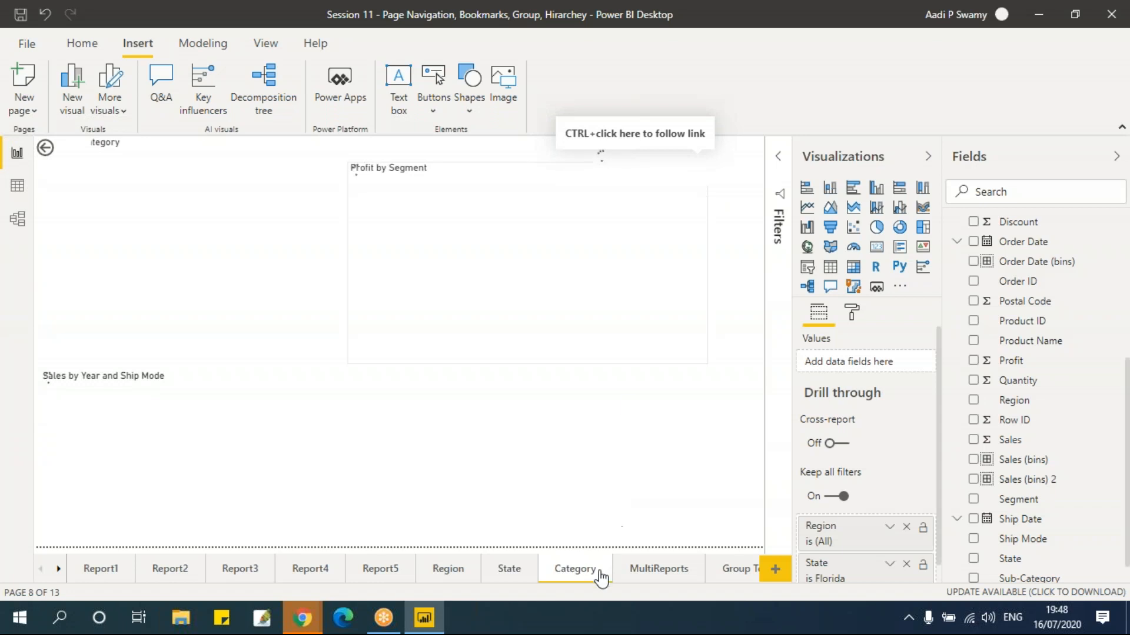
click(503, 569)
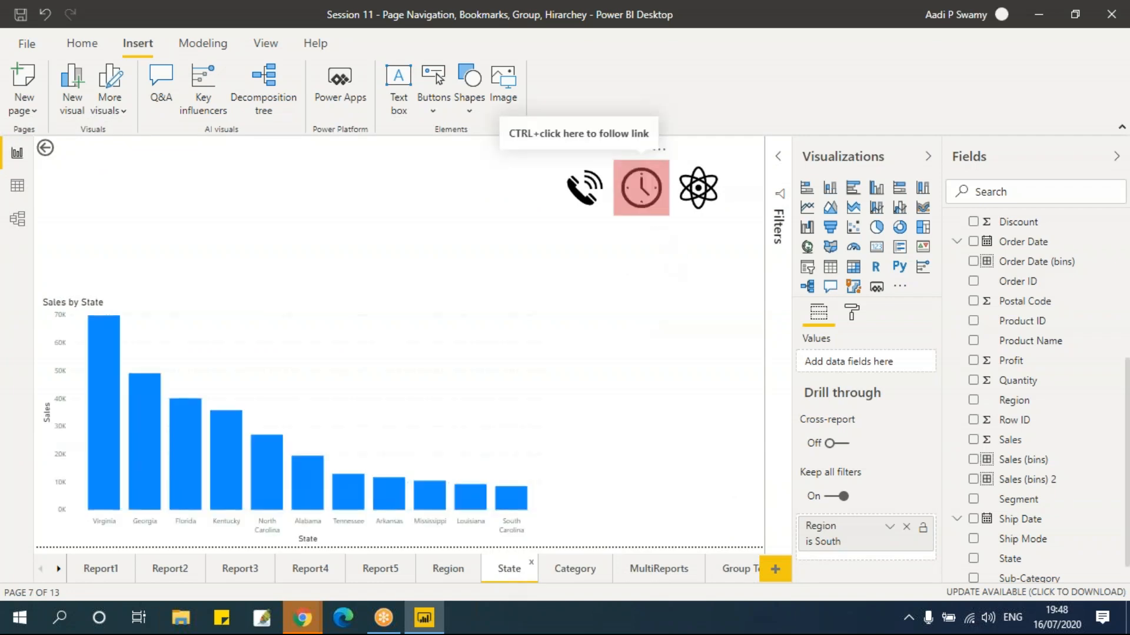
ctrl+click(641, 188)
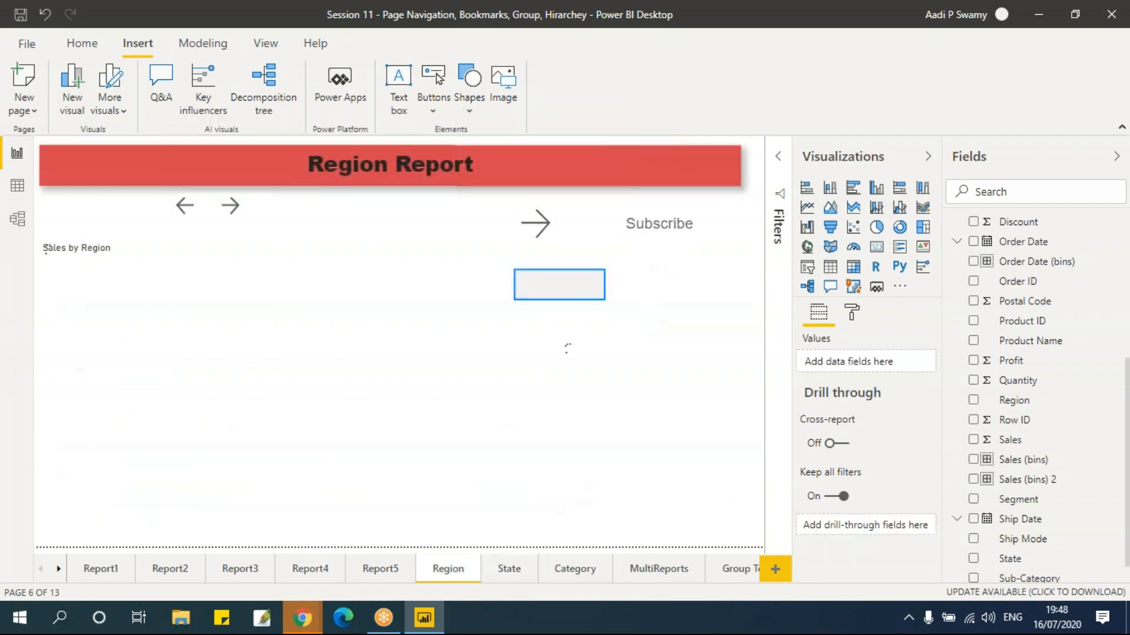
click(509, 569)
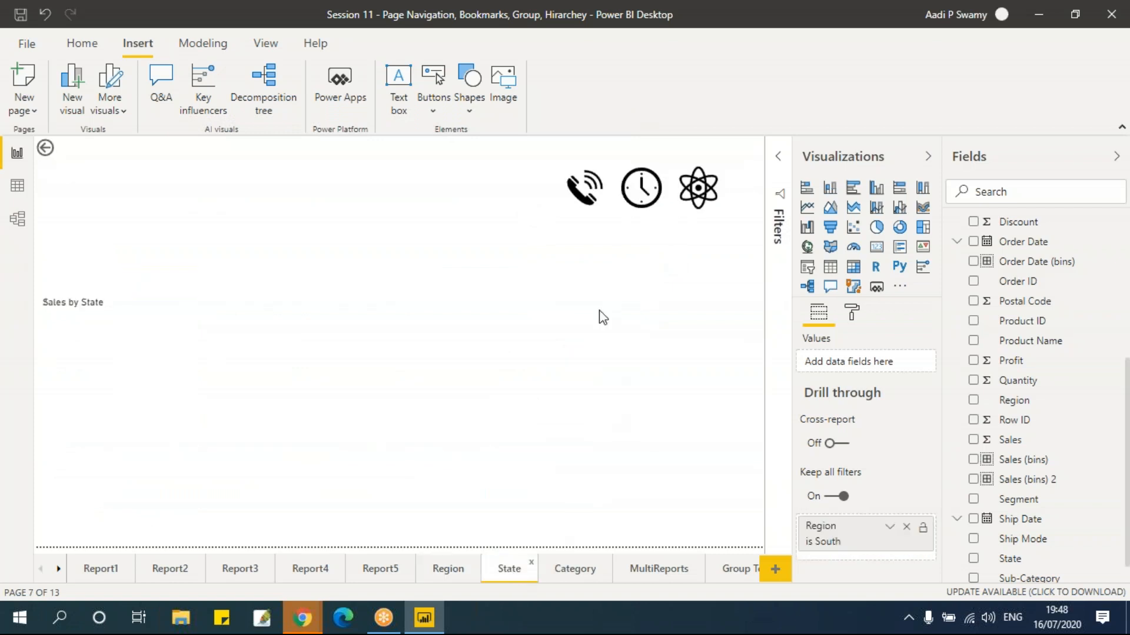
- Copy the State page's three icons with their buttons, and on the Category page move the Profit by Segment pie down and the South card left
drag(754, 263, 526, 143)
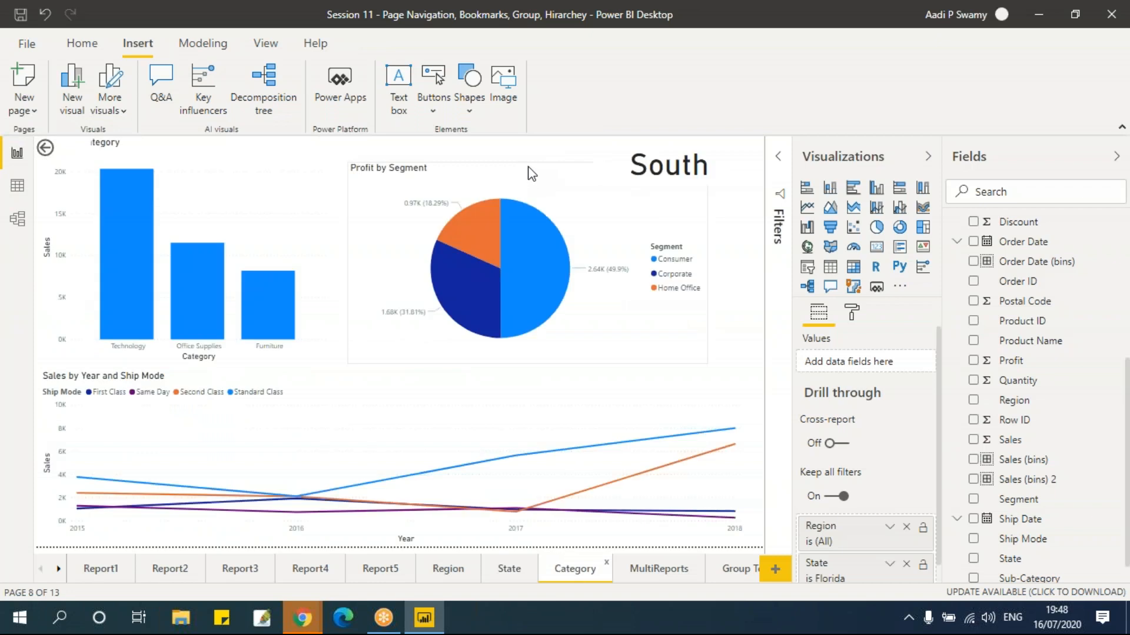
drag(547, 168, 542, 299)
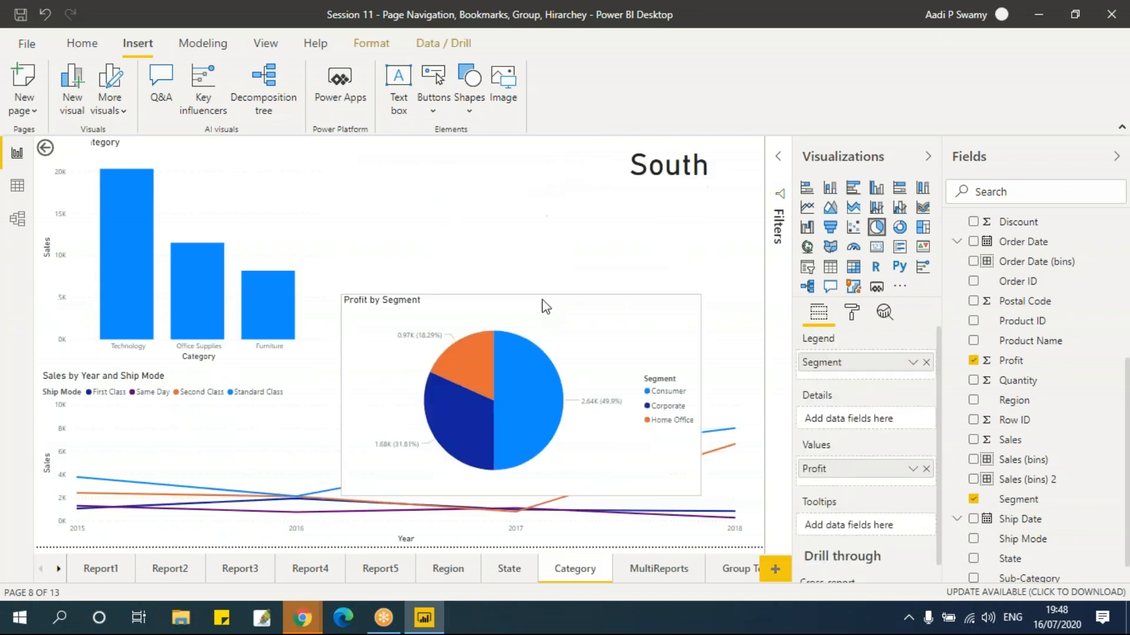
drag(639, 183, 380, 180)
- Paste the copied phone, clock and atom icons with their buttons onto the Category page and return to the State page
click(617, 230)
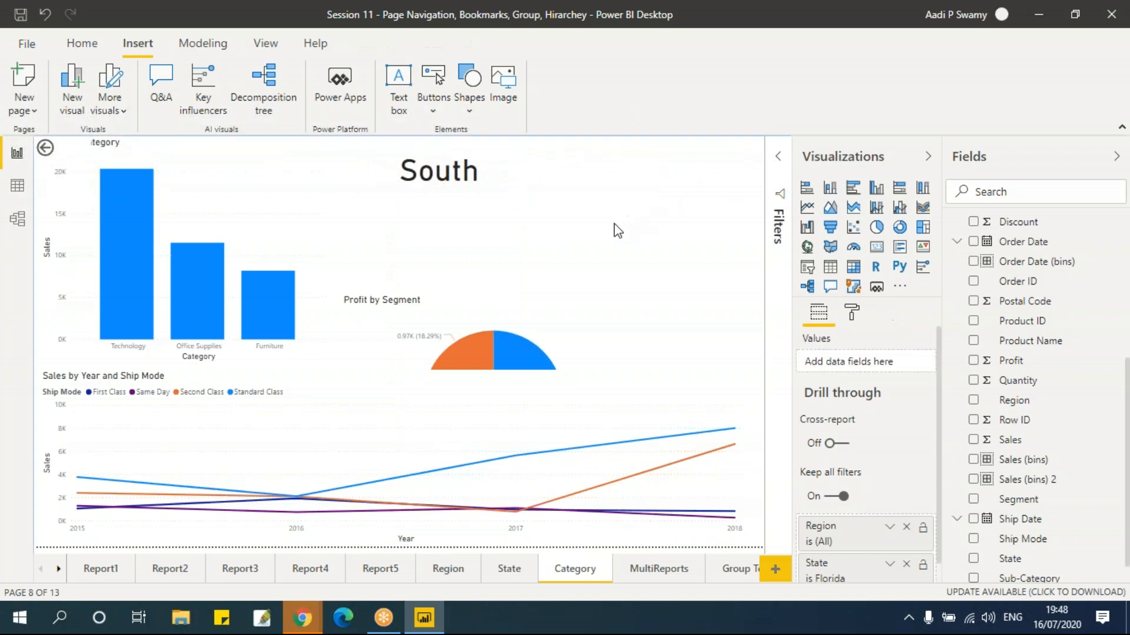
key(ctrl+v)
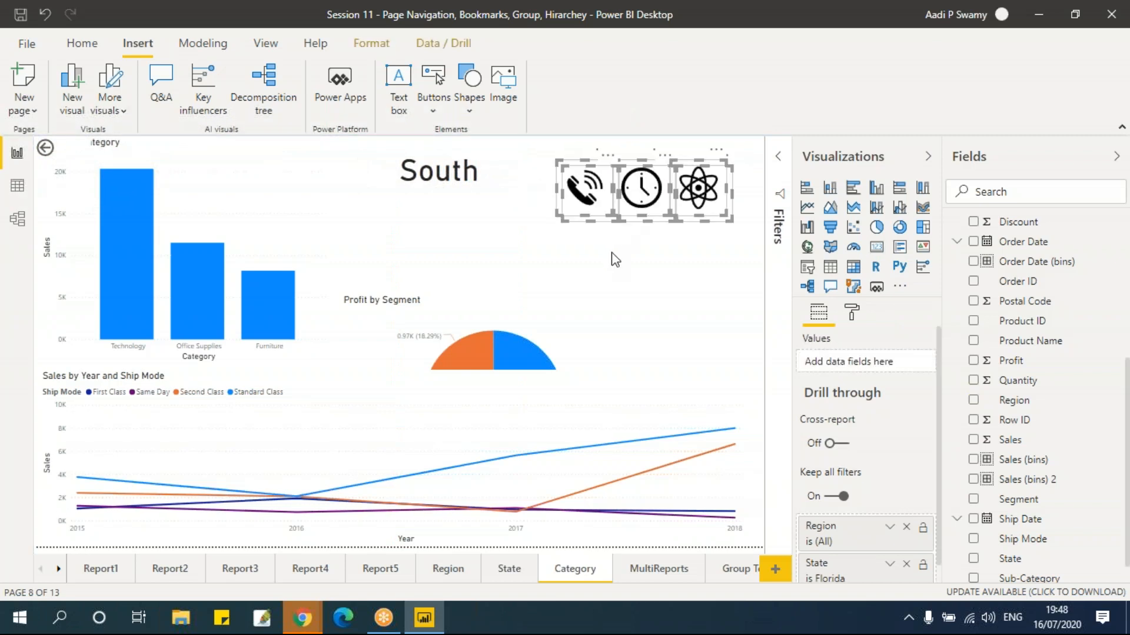
click(615, 260)
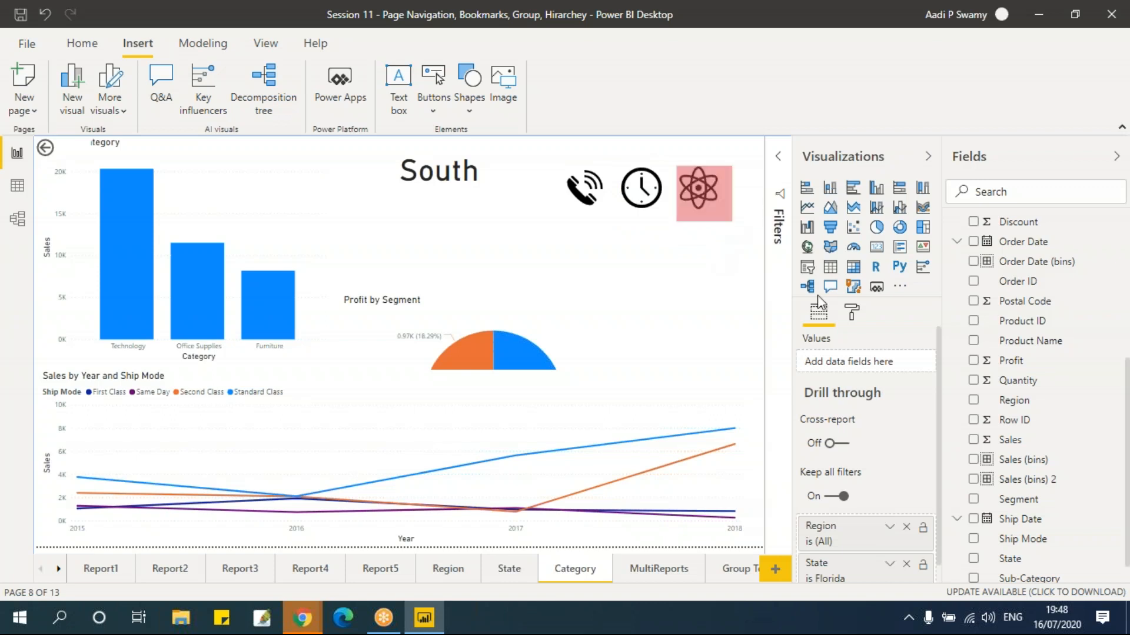
click(510, 572)
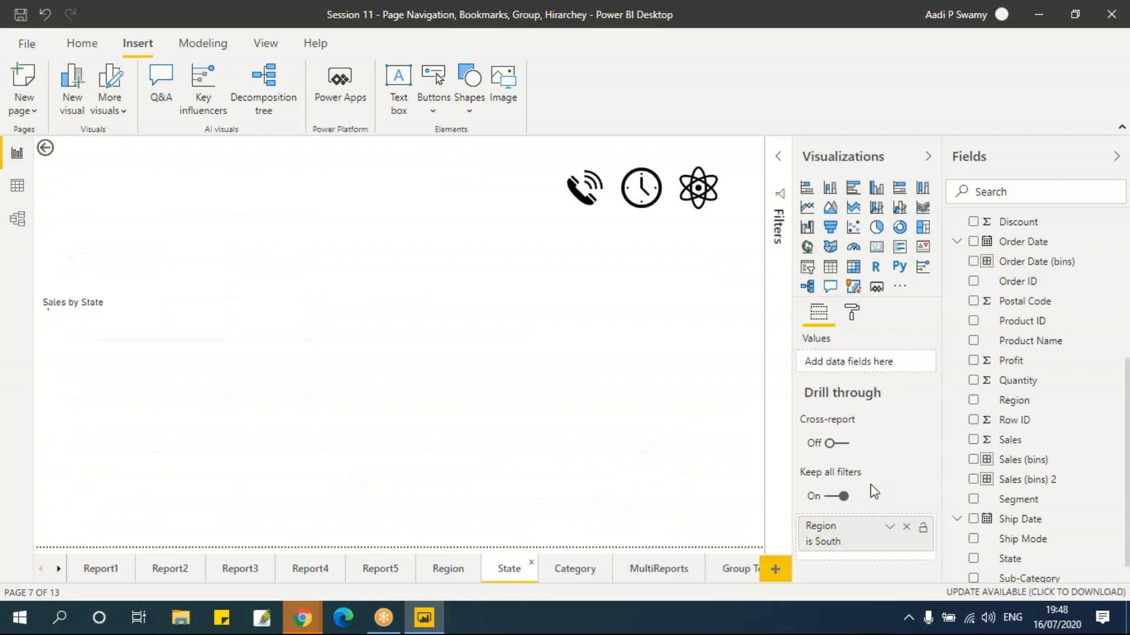